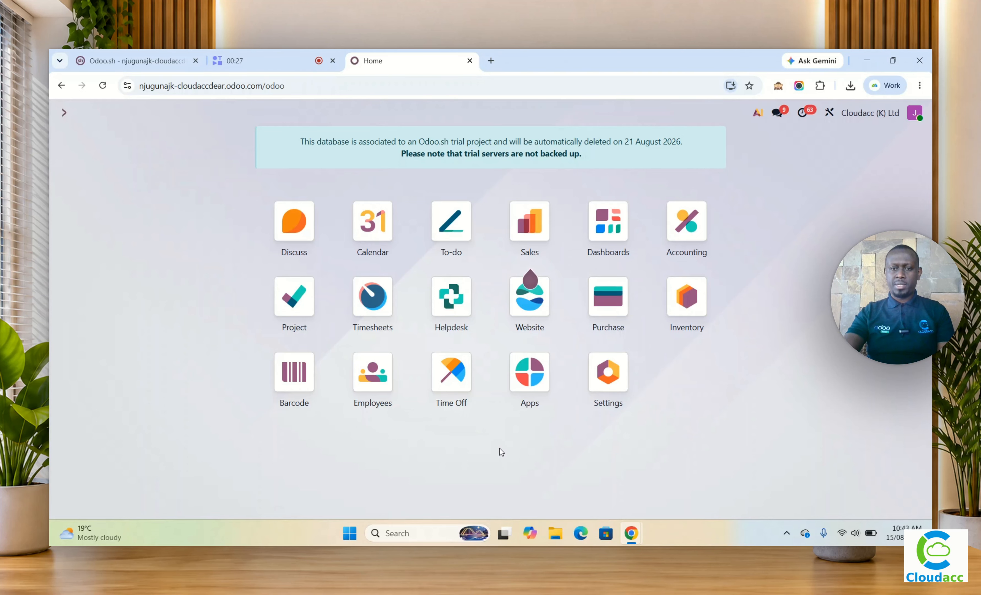
# Step: Start a new record in the Purchase app's Tenders and Contracts register
pyautogui.click(610, 307)
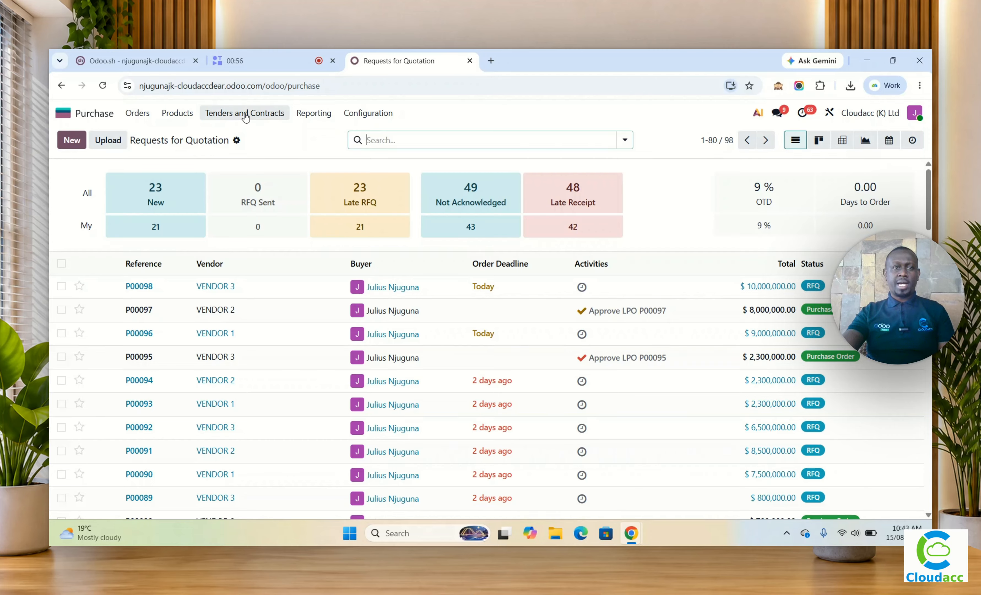
pyautogui.click(247, 114)
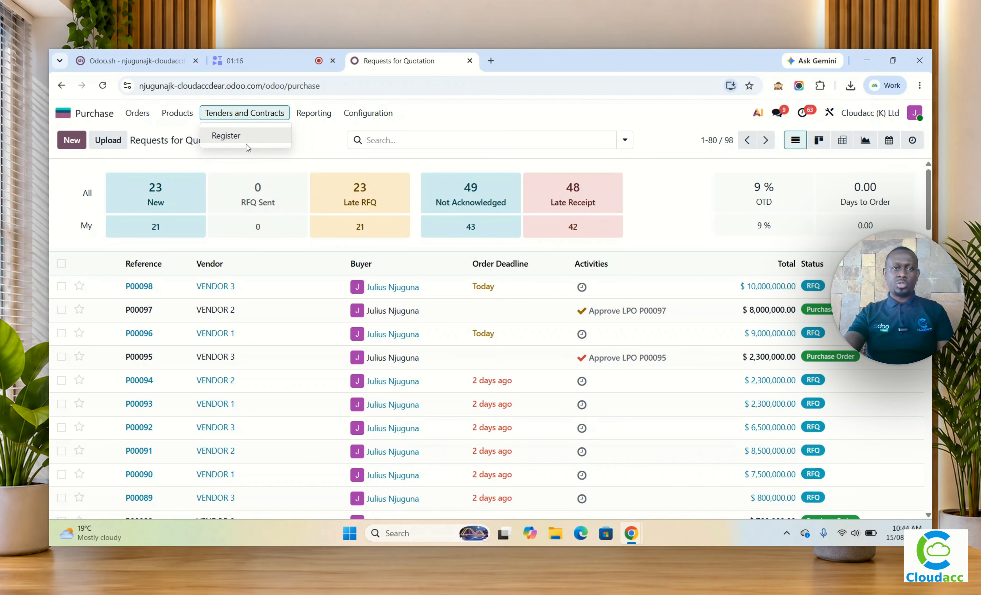
pyautogui.click(229, 138)
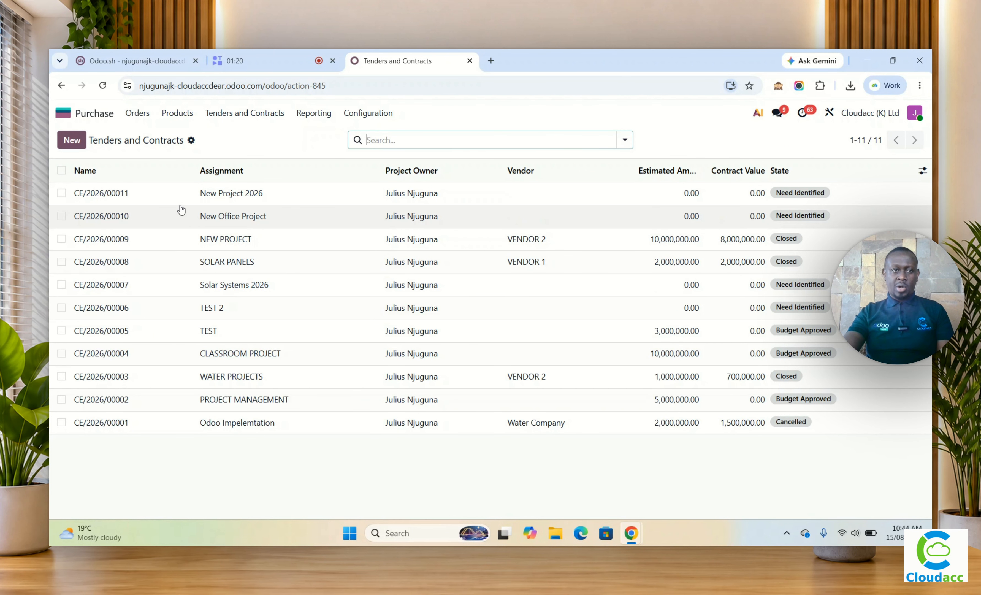
pyautogui.click(72, 140)
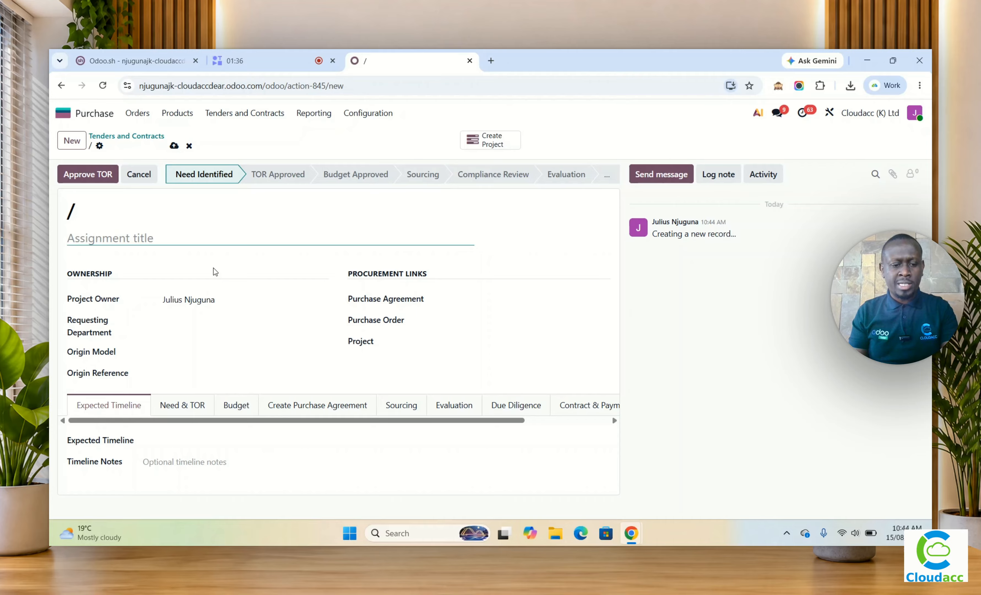
# Step: Enter "New Swimming Pool" as the assignment title and try to save the record
pyautogui.write('NEw')
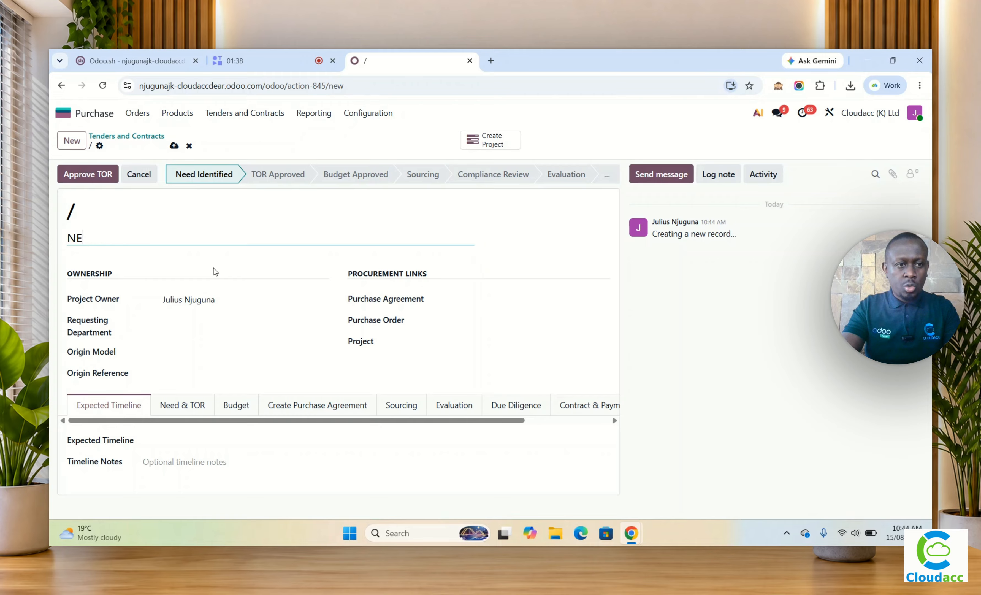
pyautogui.press('BackSpace')
pyautogui.press('BackSpace')
pyautogui.write('ew ')
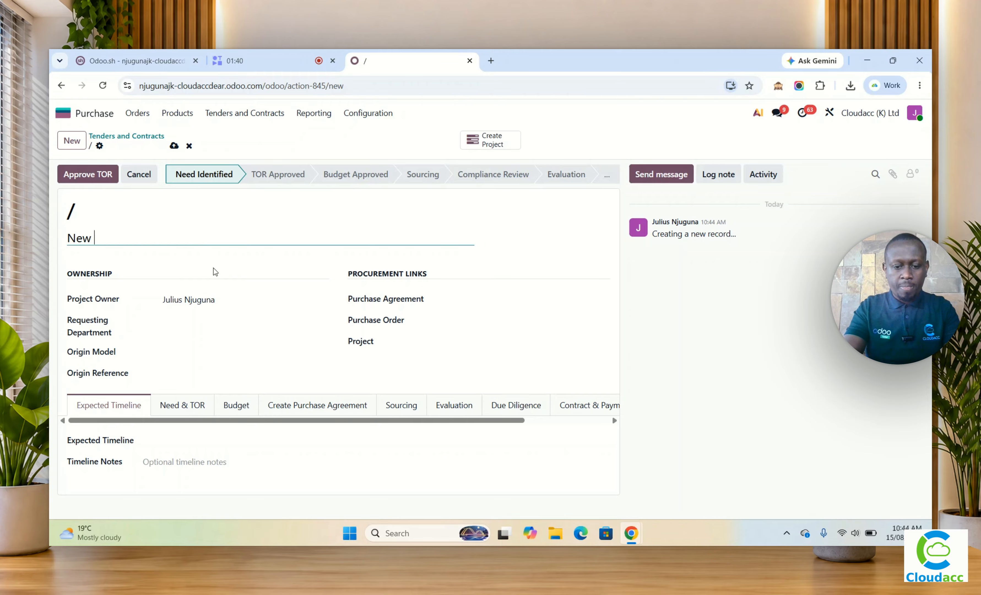
pyautogui.write('Swimming')
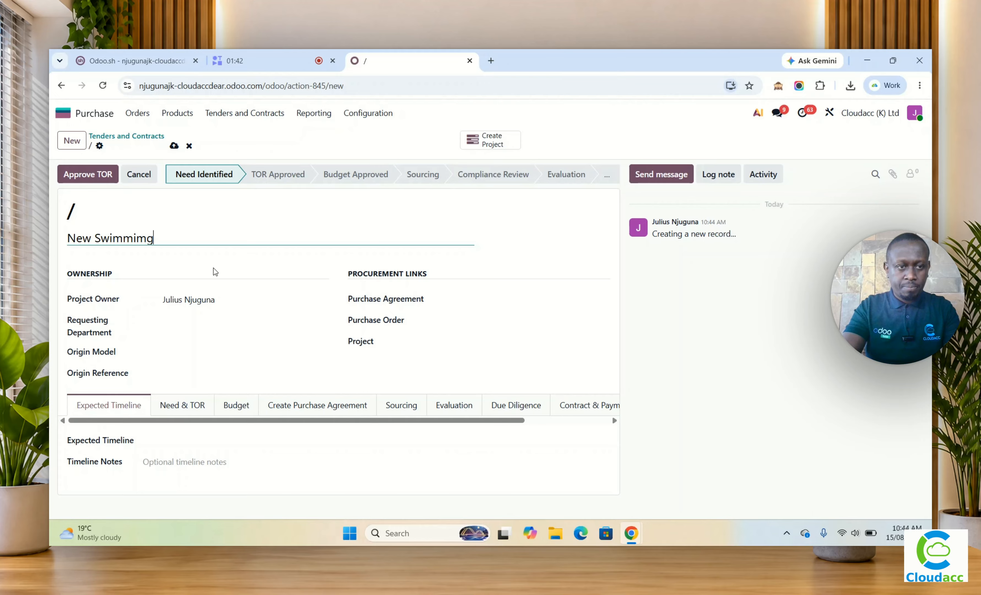
pyautogui.press('BackSpace')
pyautogui.press('BackSpace')
pyautogui.write('ng Pool')
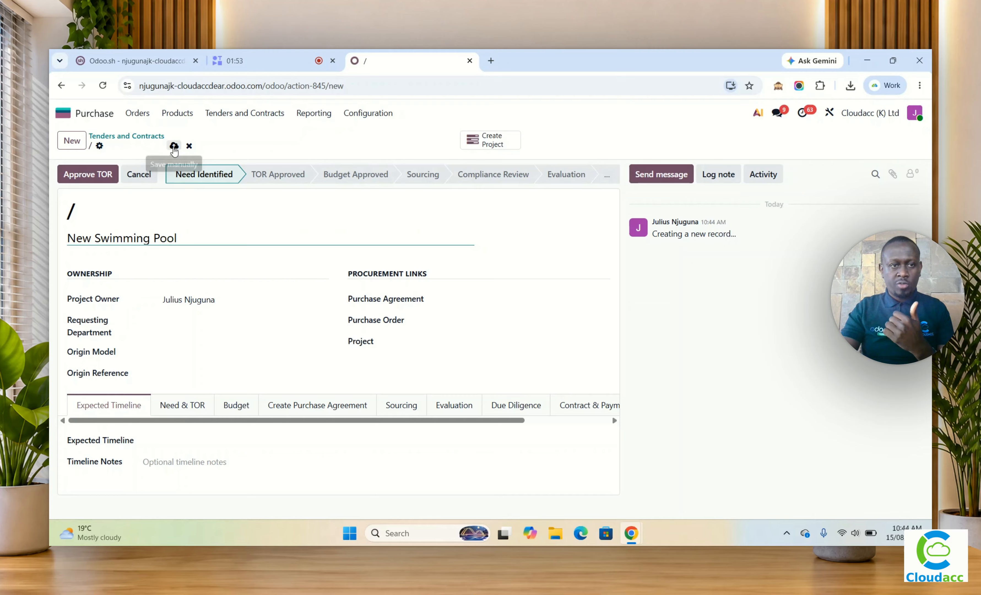
pyautogui.click(174, 146)
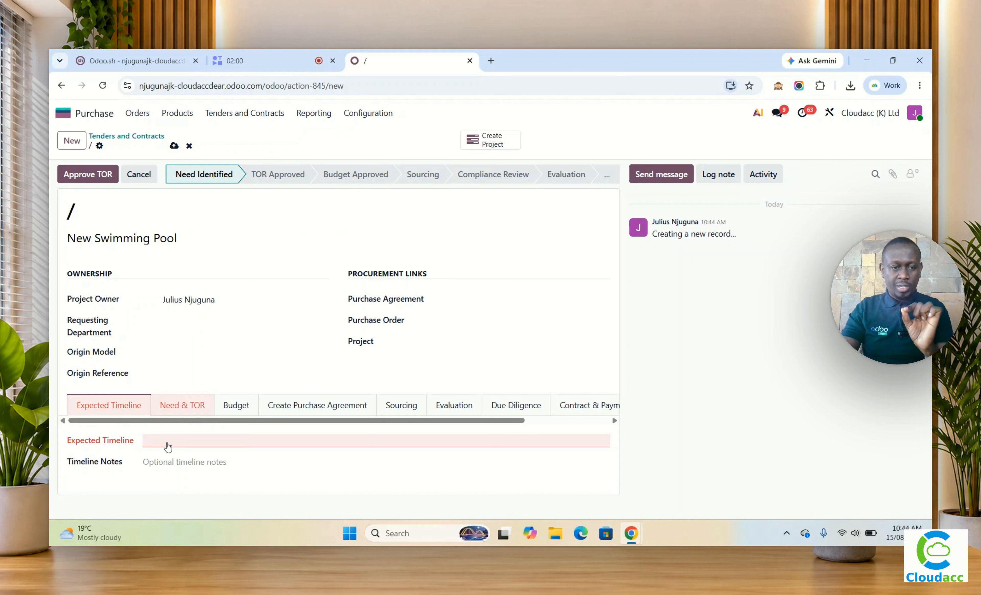
# Step: Set the tender's Expected Timeline to 30 November 2026 and save the record
pyautogui.click(167, 446)
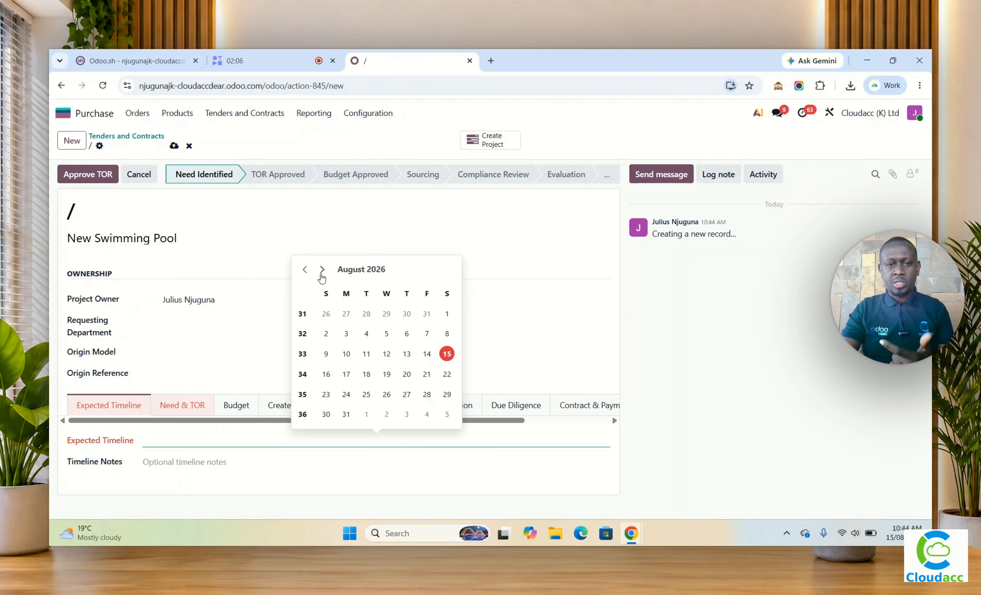
pyautogui.click(322, 269)
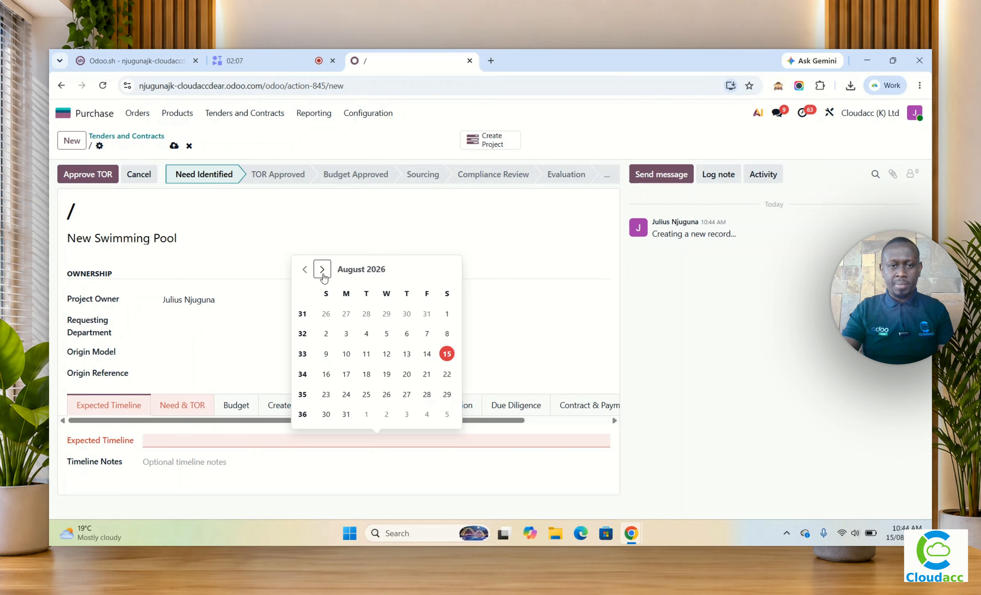
pyautogui.click(323, 269)
pyautogui.click(323, 269)
pyautogui.click(322, 269)
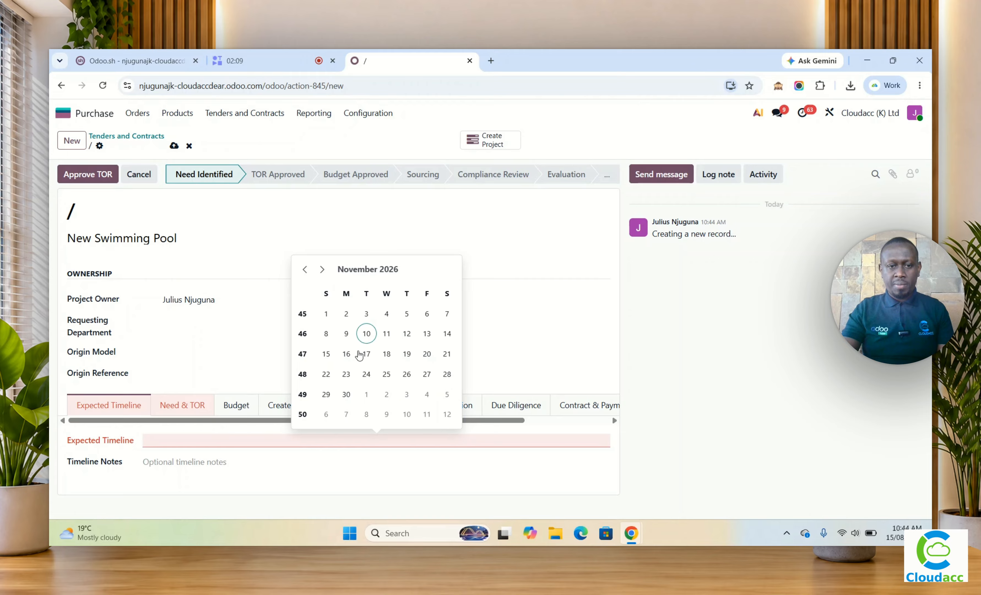
pyautogui.click(346, 395)
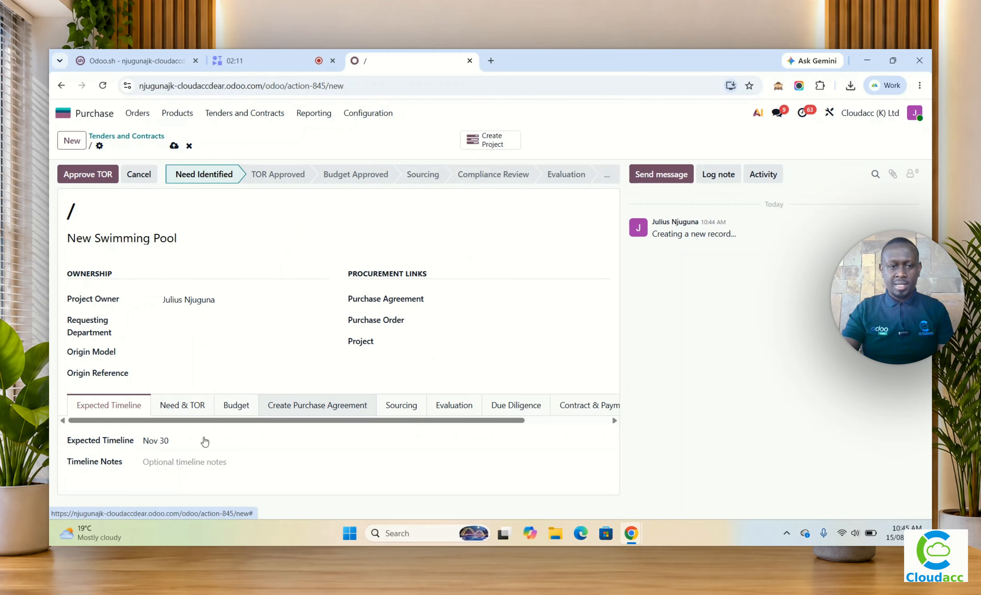
pyautogui.click(174, 146)
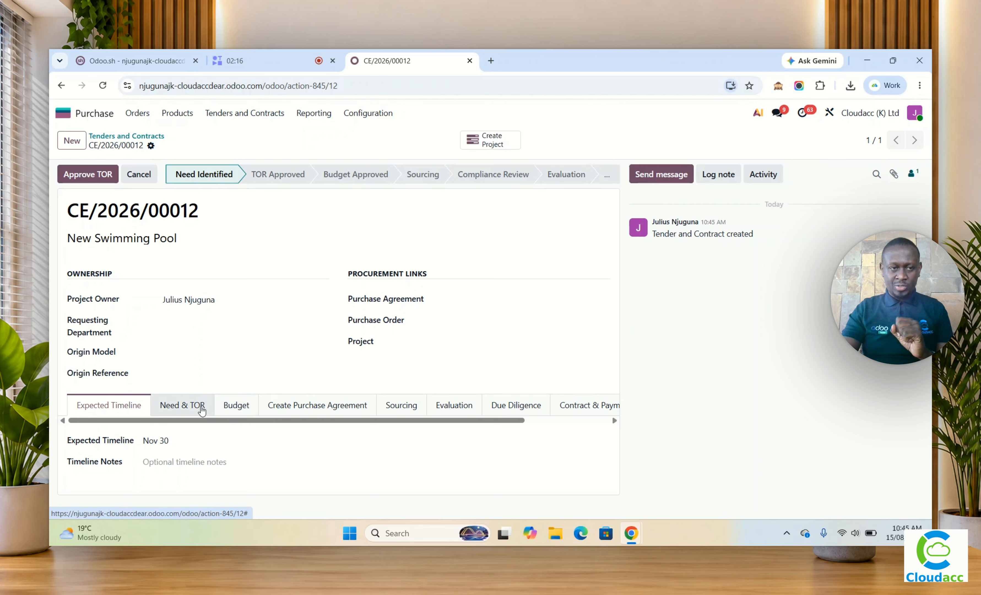
pyautogui.moveTo(206, 213); pyautogui.dragTo(66, 209)
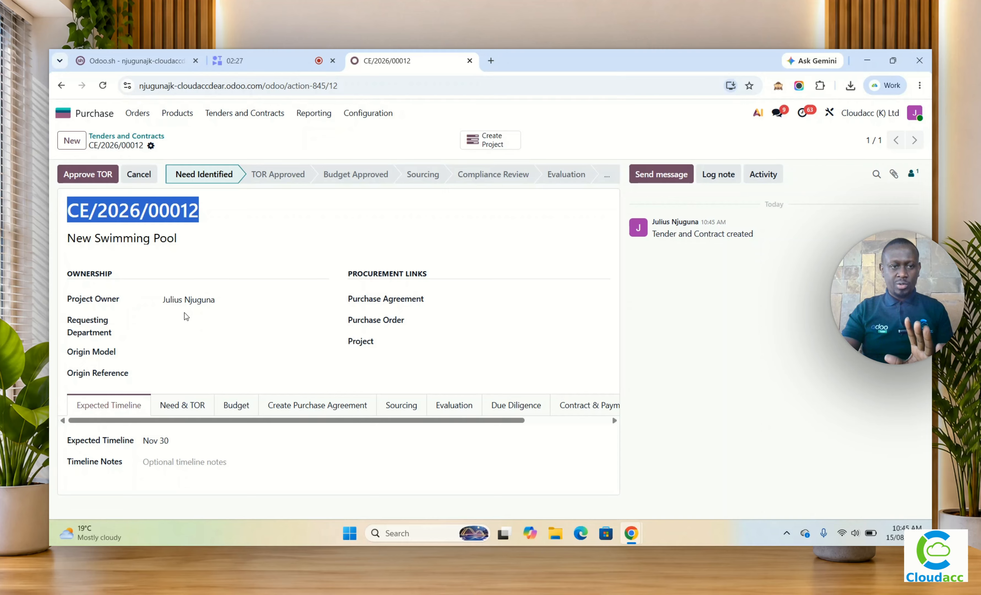
pyautogui.click(181, 299)
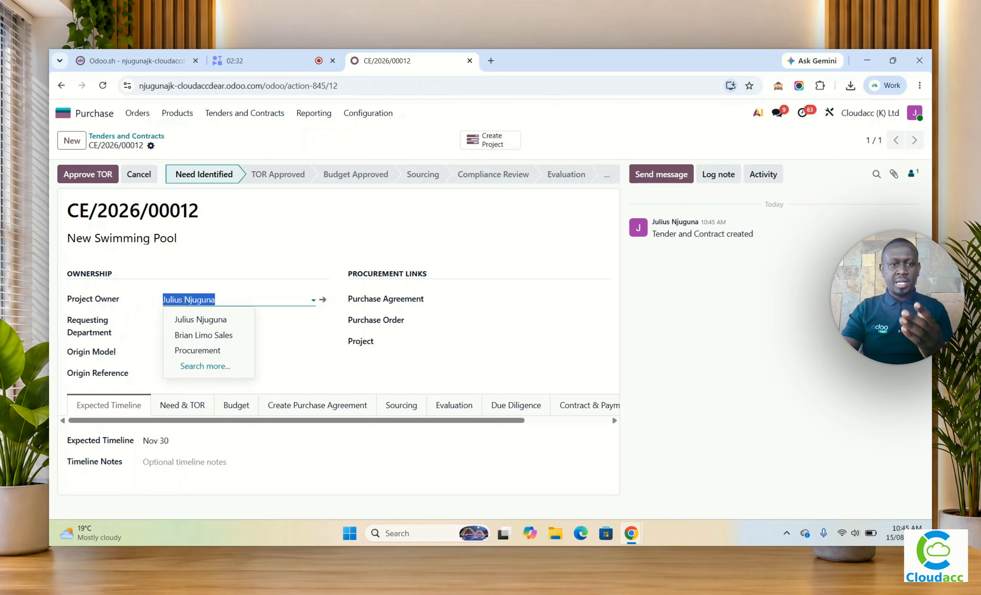
pyautogui.click(185, 300)
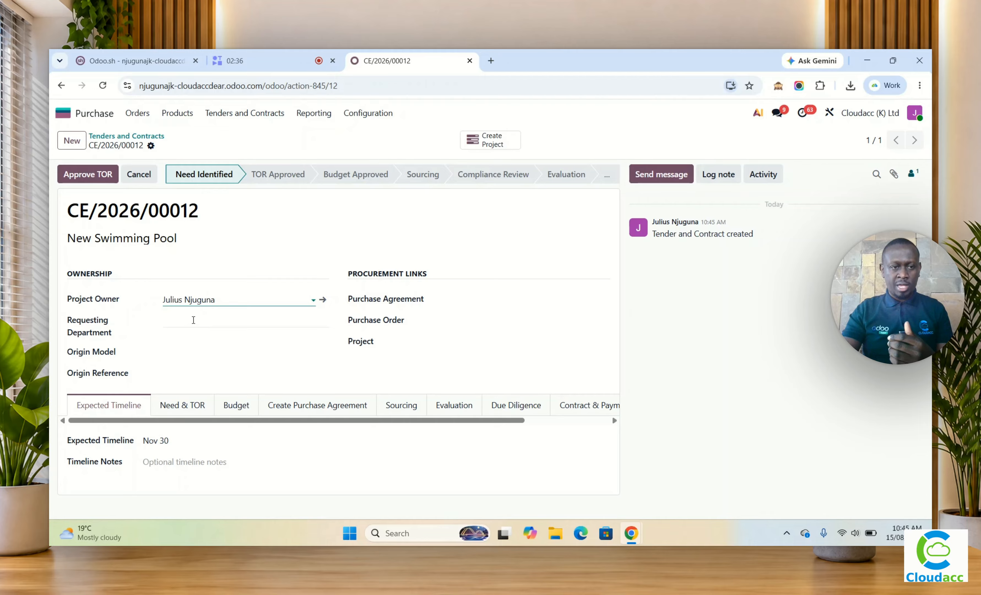
# Step: Enter "Marketing Department" as the tender's Requesting Department
pyautogui.click(191, 320)
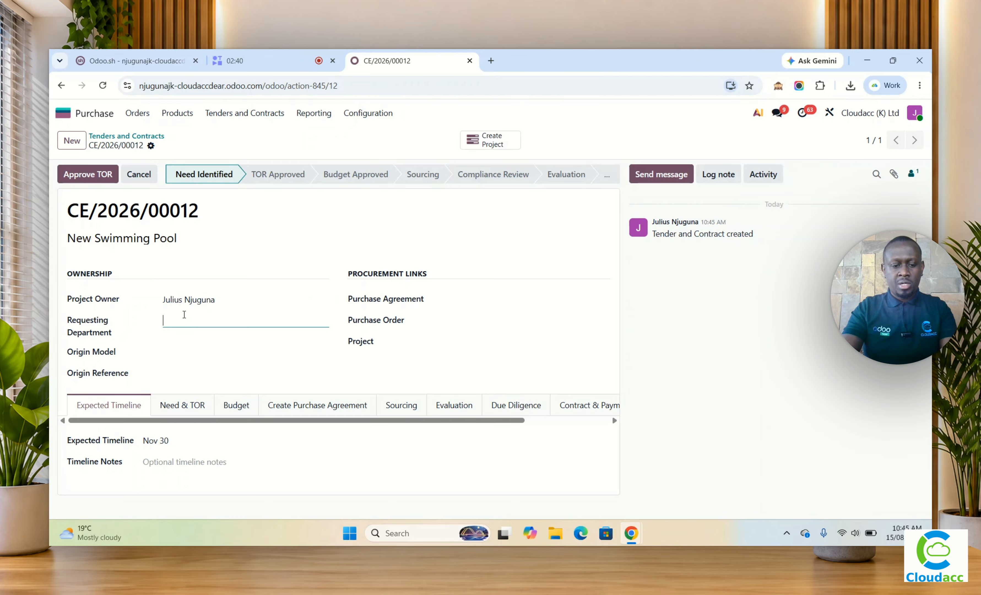
pyautogui.write('market')
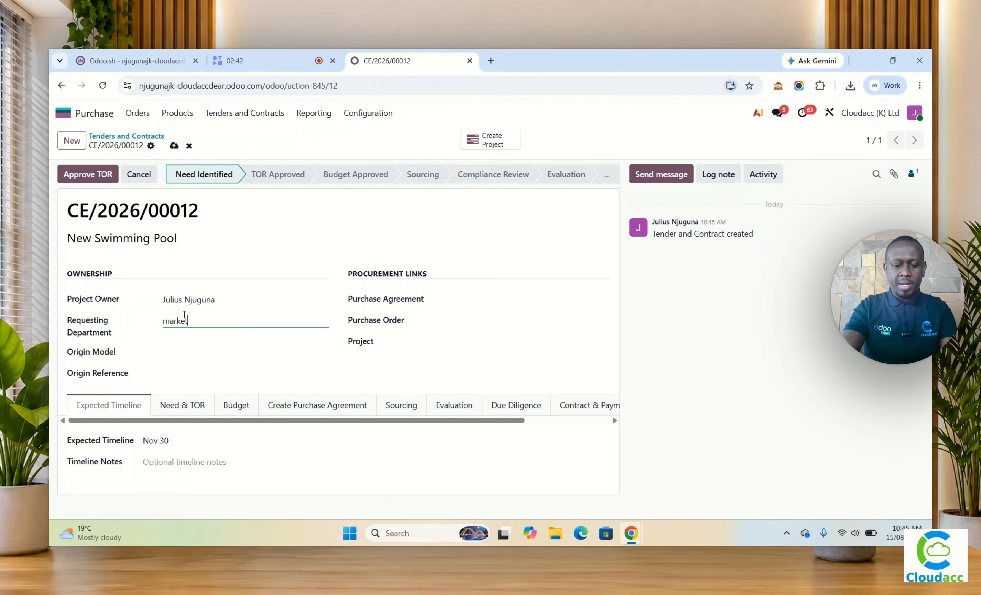
pyautogui.write('ing')
pyautogui.press('BackSpace')
pyautogui.press('BackSpace')
pyautogui.press('BackSpace')
pyautogui.press('BackSpace')
pyautogui.press('BackSpace')
pyautogui.press('BackSpace')
pyautogui.press('BackSpace')
pyautogui.press('BackSpace')
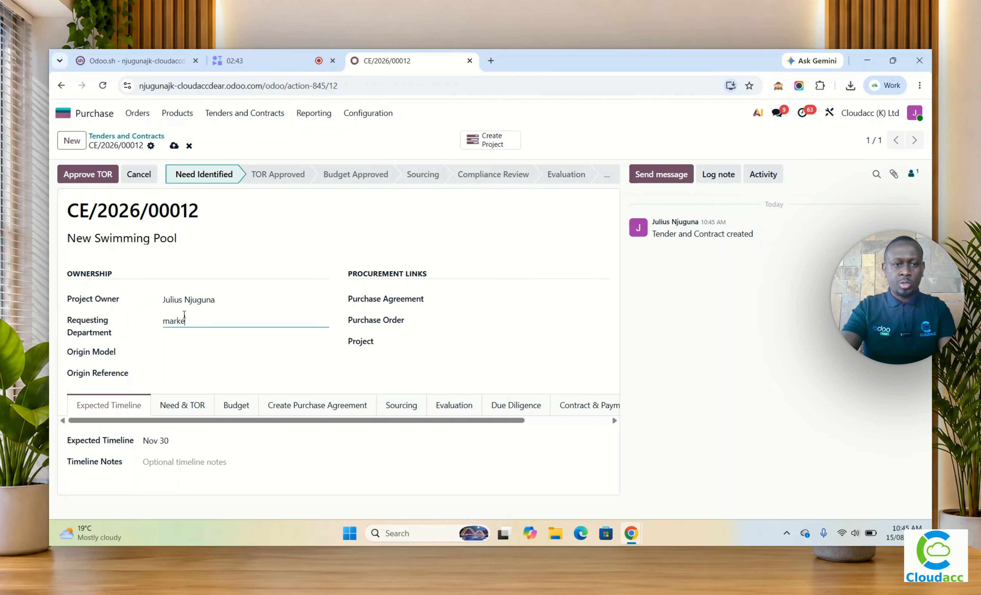
pyautogui.write('Mar')
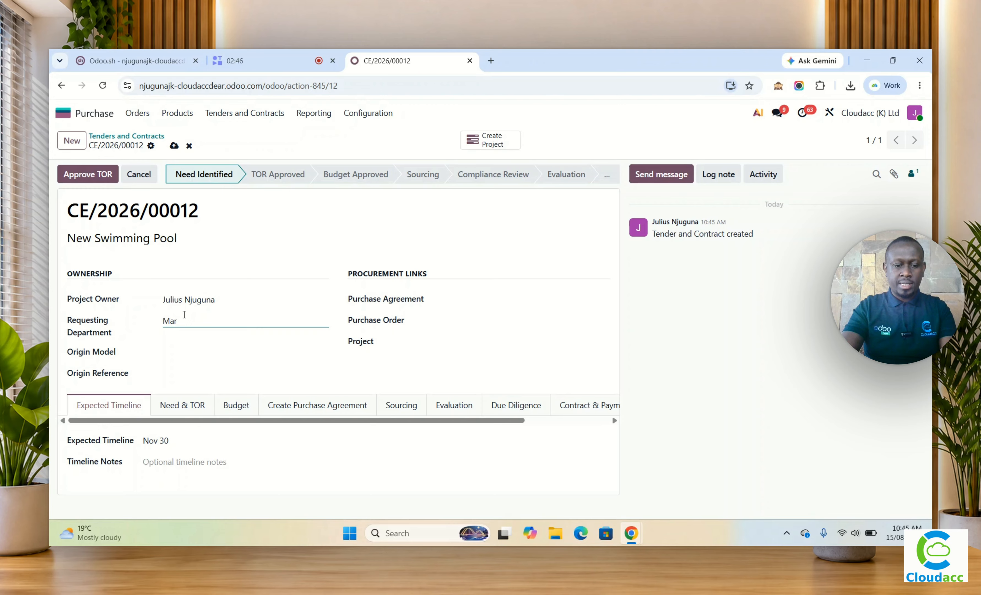
pyautogui.write('keting')
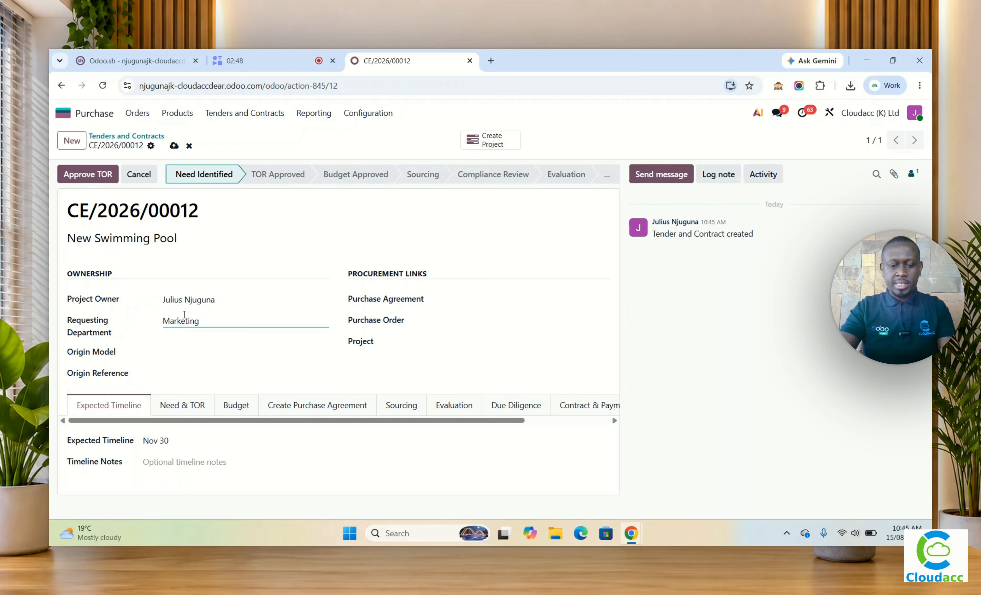
pyautogui.write(' Department')
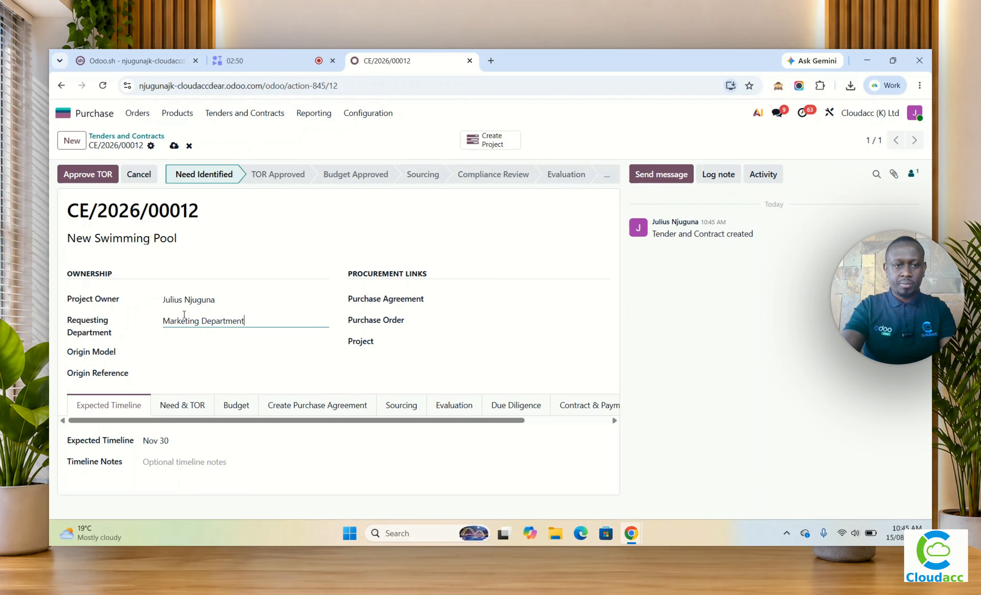
# Step: Set the tender's Origin Model to "TEST" and its Origin Reference to "UNWINDING"
pyautogui.click(202, 351)
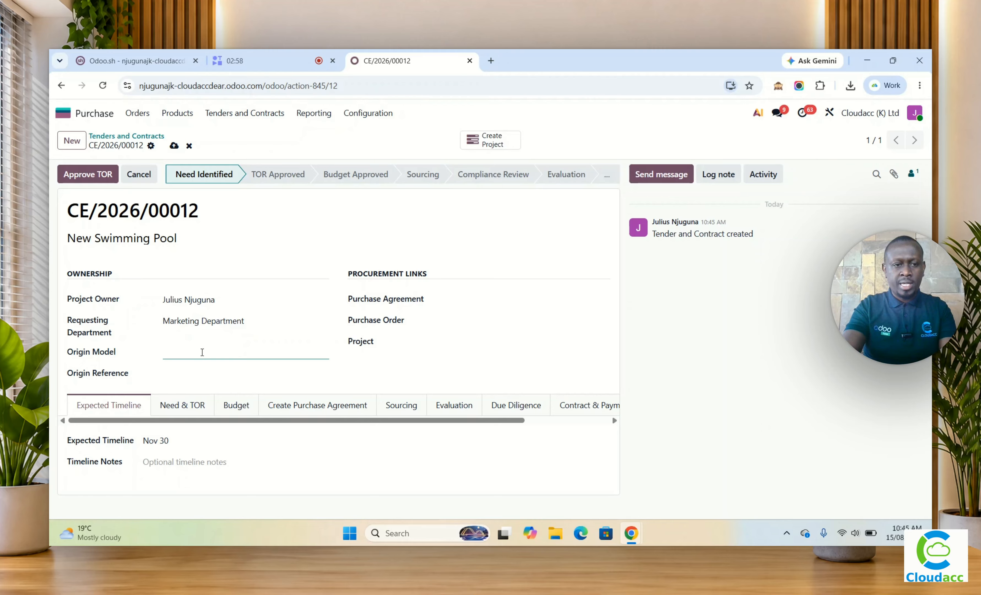
pyautogui.write('tes')
pyautogui.press('BackSpace')
pyautogui.press('BackSpace')
pyautogui.press('BackSpace')
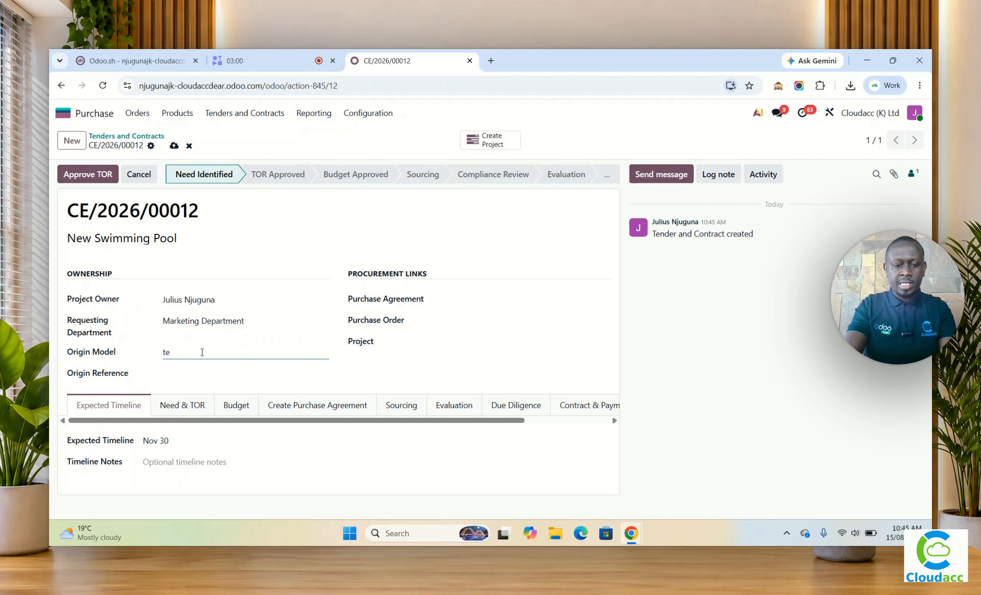
pyautogui.write('TEST')
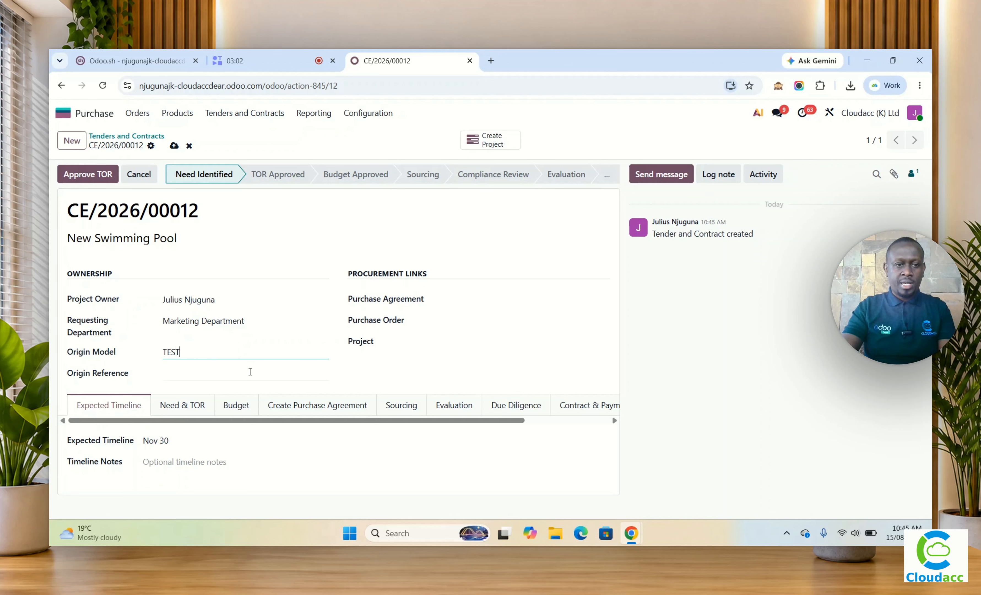
pyautogui.click(237, 373)
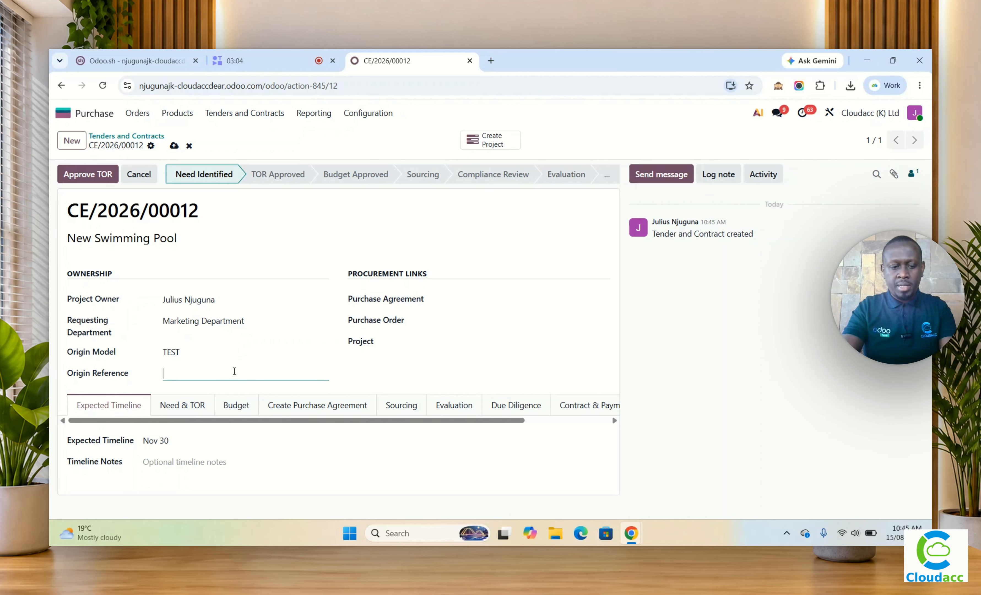
pyautogui.write('UNWIND')
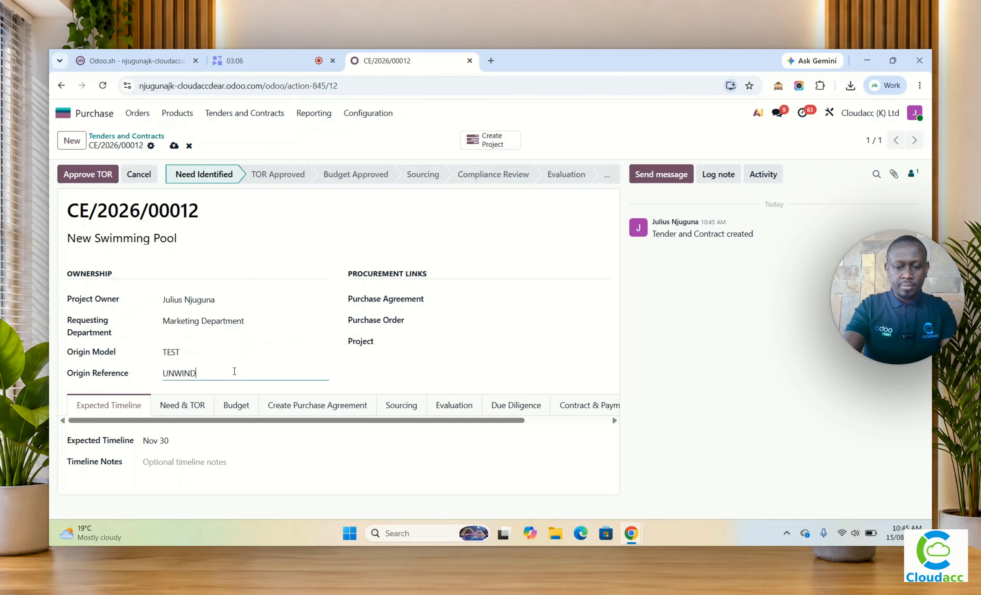
pyautogui.write('ING')
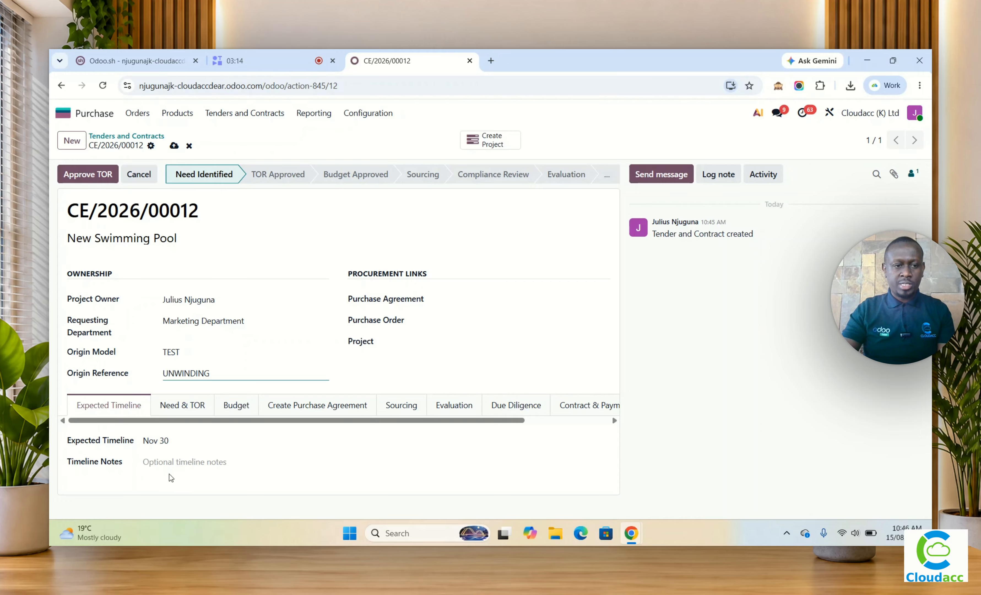
# Step: Enter the timeline note "To be done before year end 2026" for the swimming pool tender
pyautogui.click(183, 461)
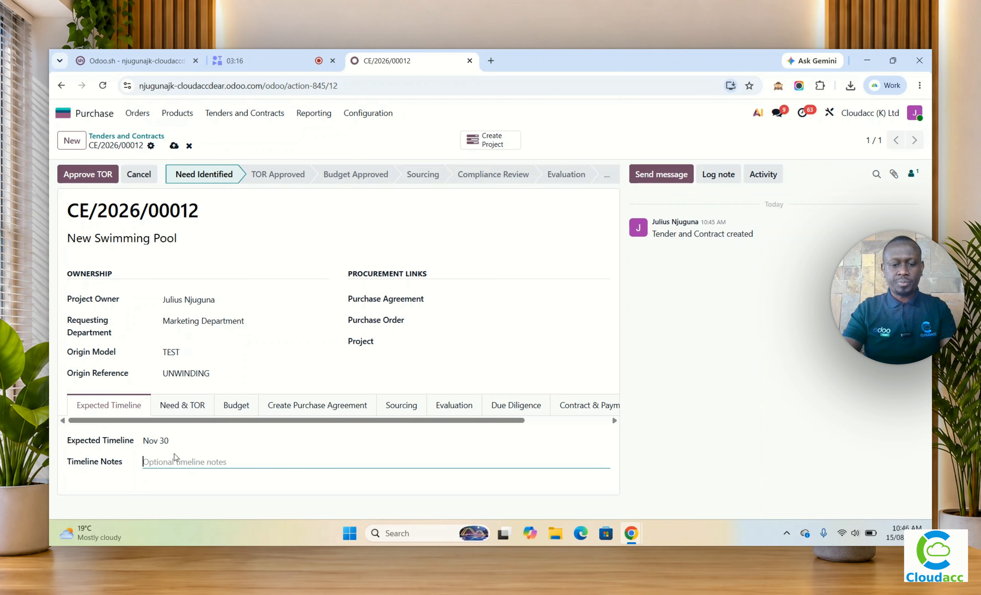
pyautogui.write('To be d')
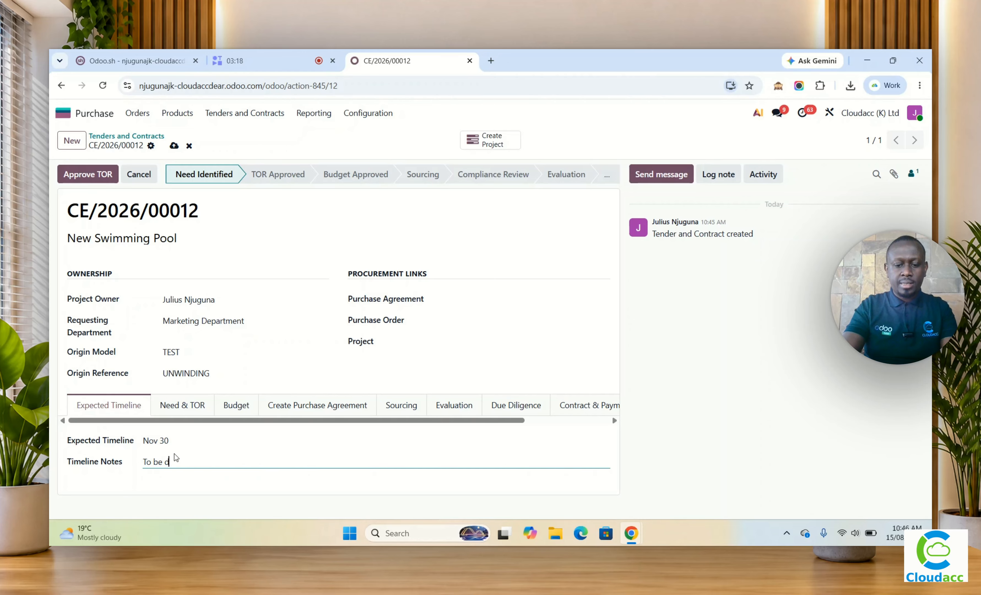
pyautogui.write('one')
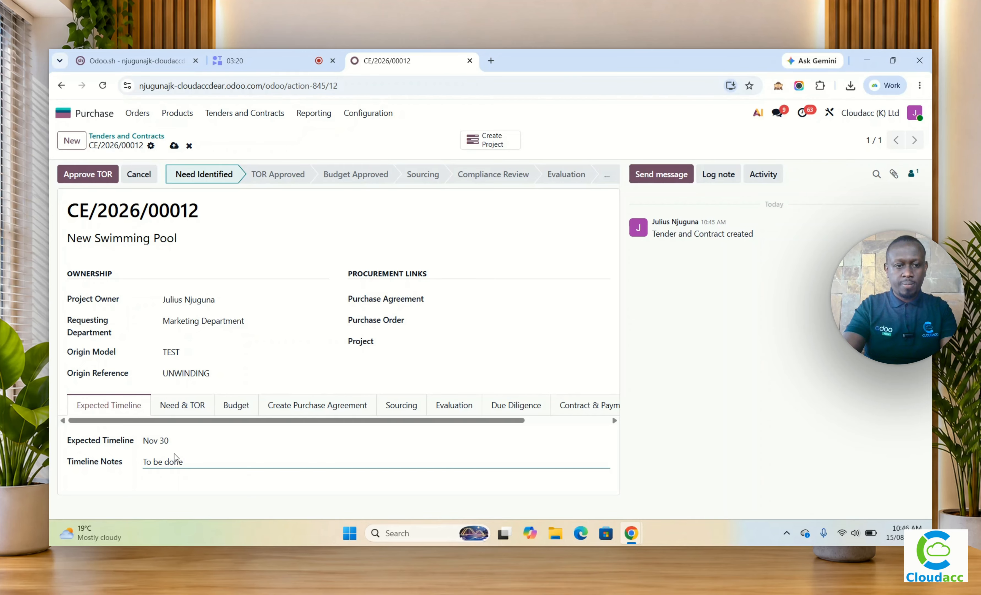
pyautogui.write(' f before yea')
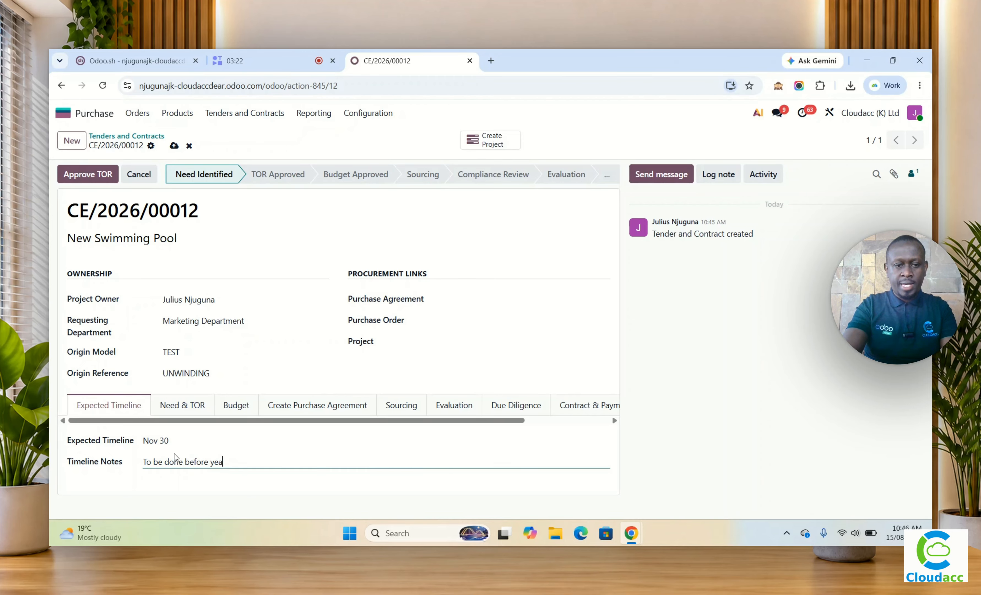
pyautogui.write('r end 20')
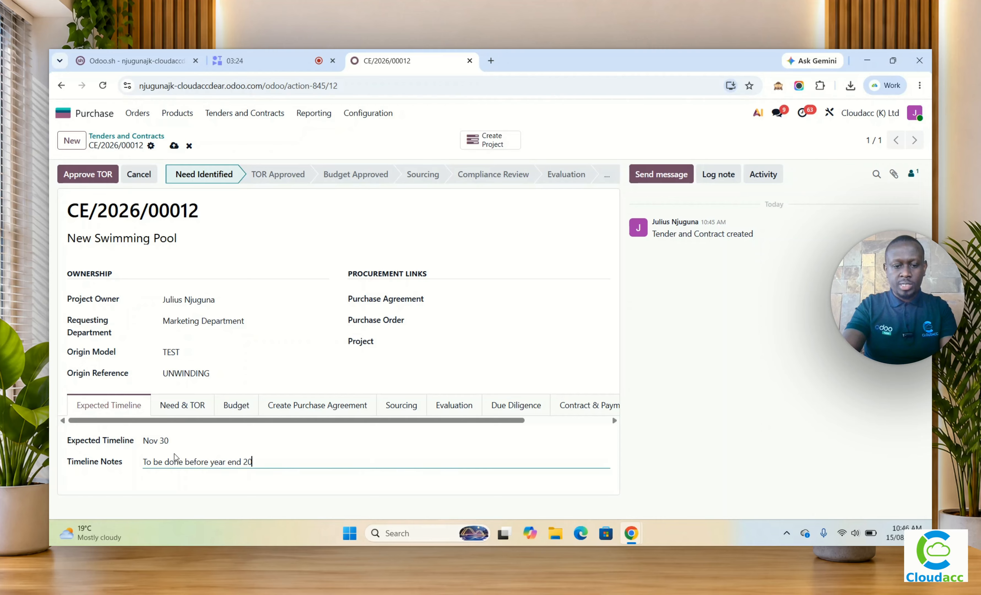
pyautogui.write('26')
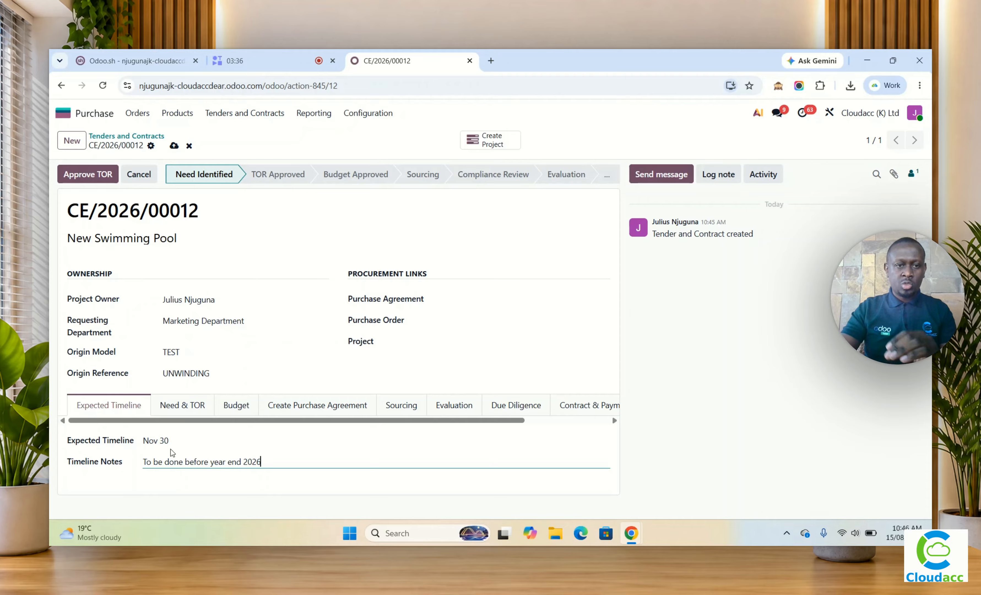
# Step: Save the swimming pool tender and try to approve its TOR
pyautogui.click(175, 144)
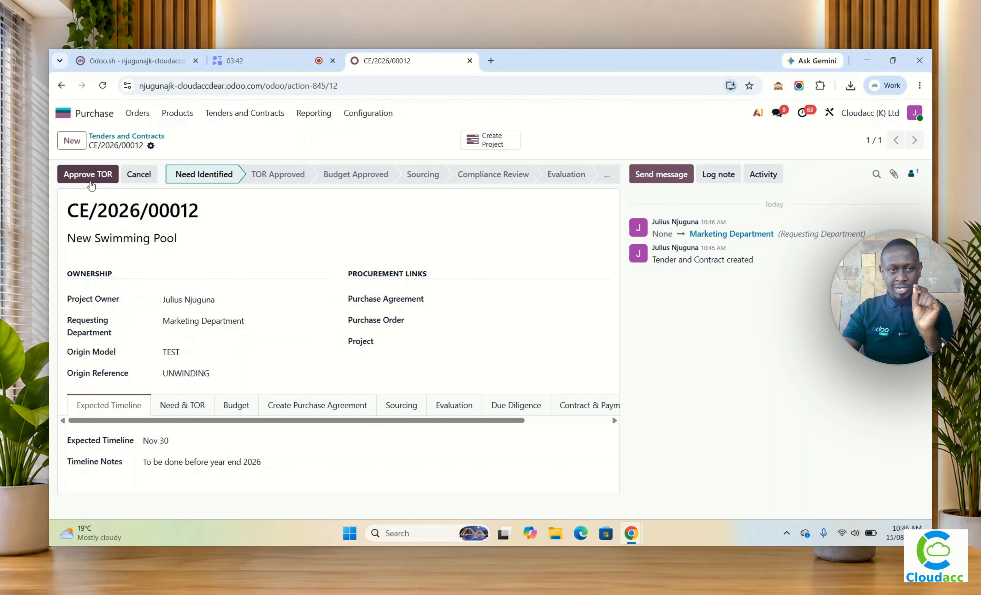
pyautogui.click(92, 180)
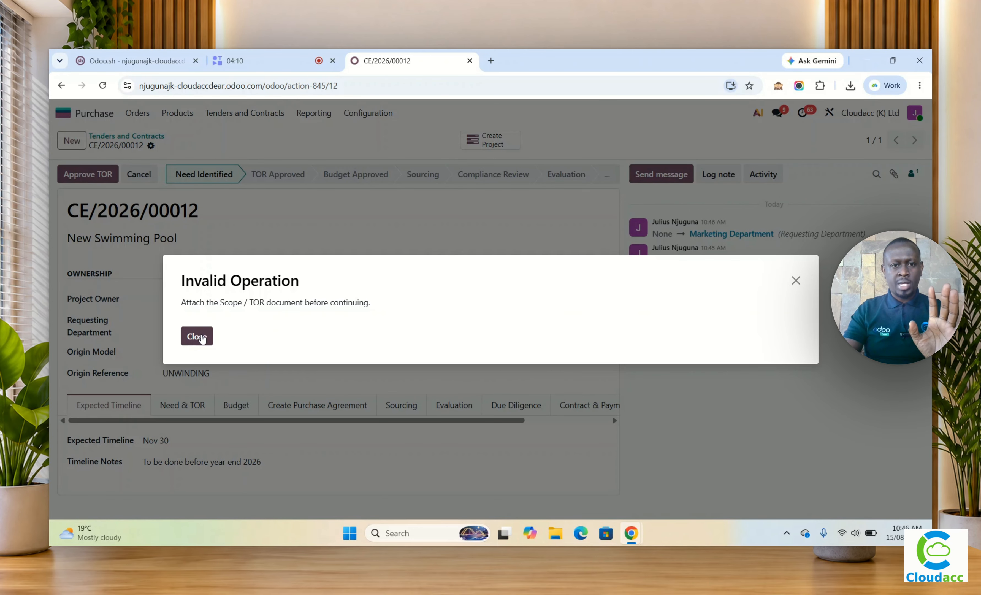
pyautogui.click(202, 338)
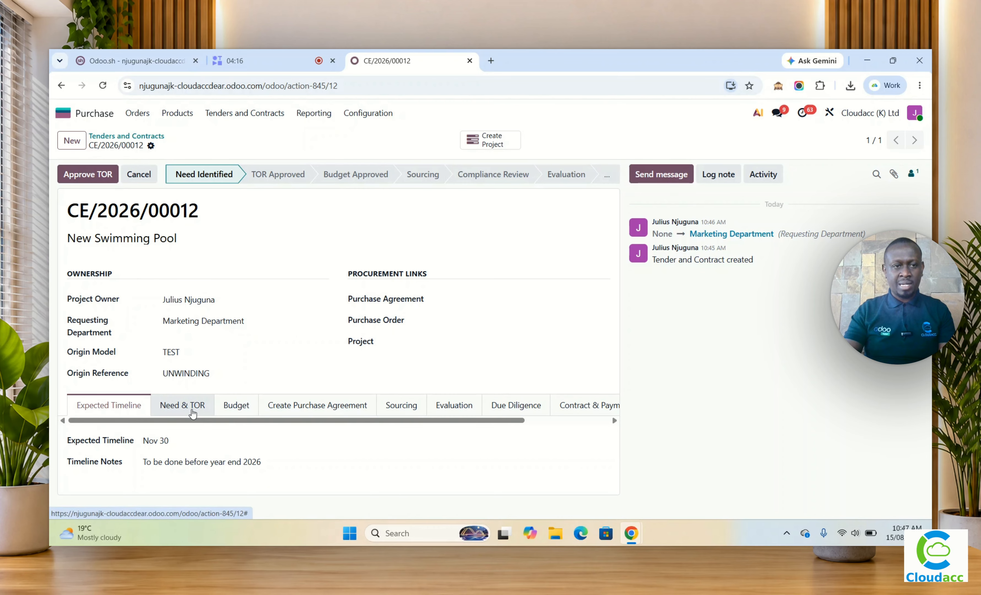
# Step: Open the tender's Need & TOR details and look in Downloads for a Scope / TOR document to attach
pyautogui.click(193, 413)
pyautogui.scroll(-4, 203, 411)
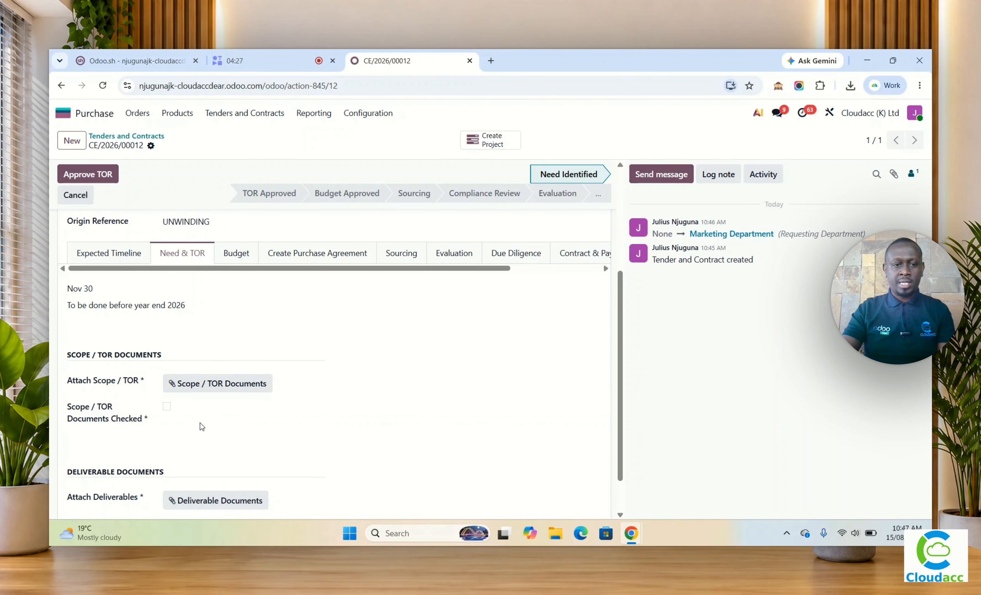
pyautogui.click(193, 390)
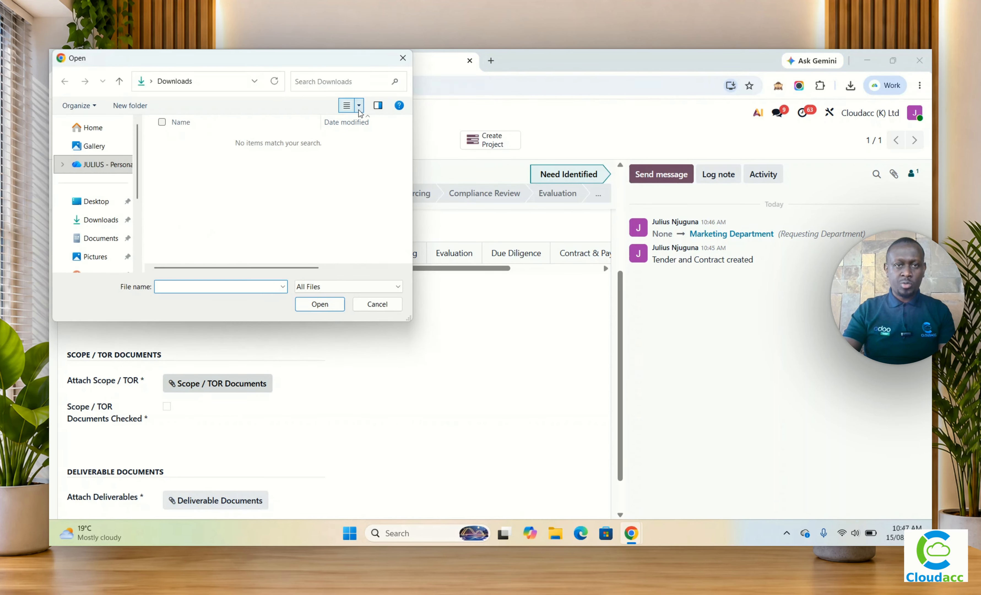
pyautogui.click(402, 59)
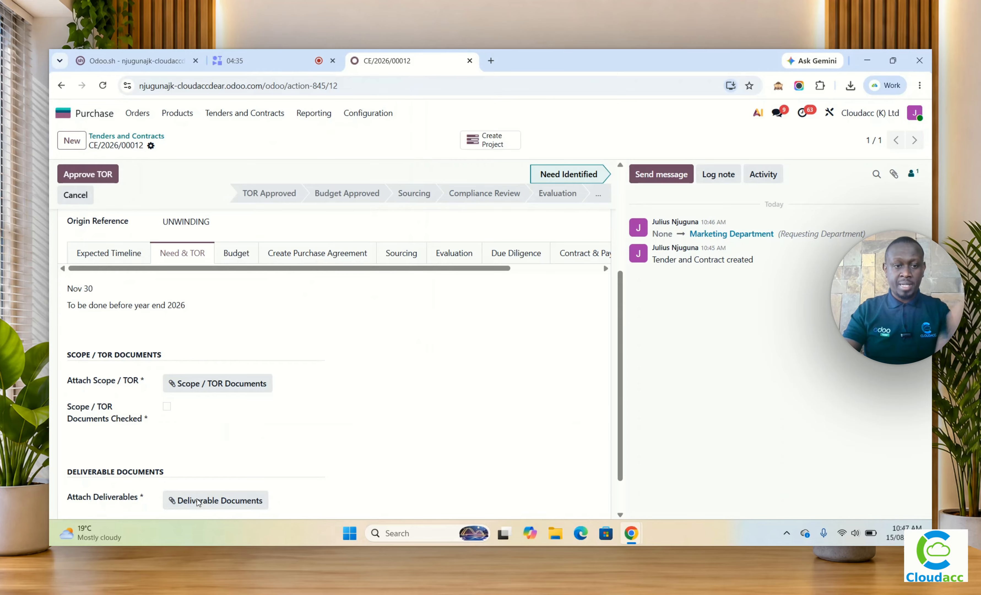
# Step: Switch to Snipping Tool and capture a rectangular screenshot of the tender form as a sample document
pyautogui.click(397, 530)
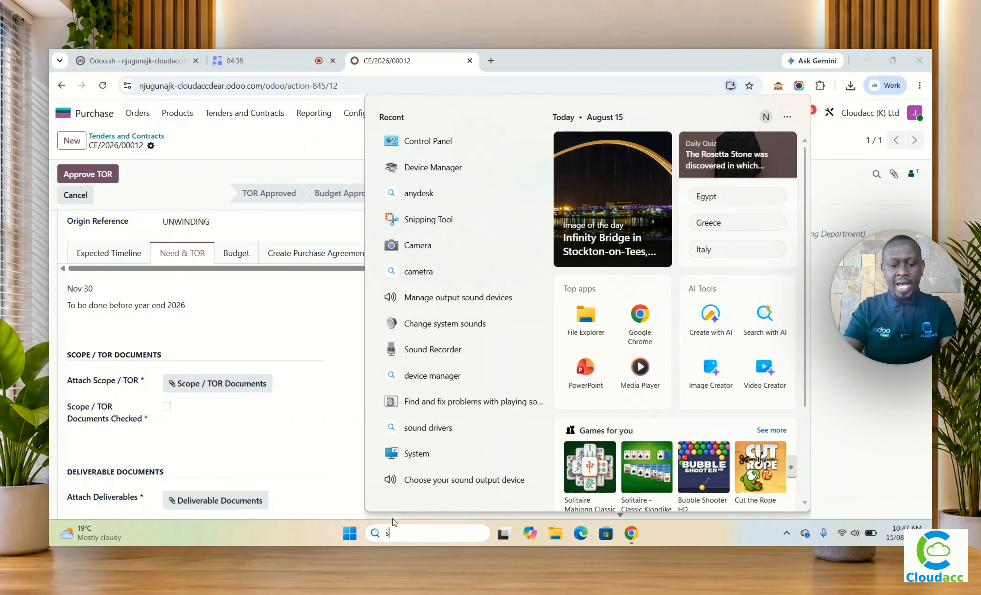
pyautogui.write('snip')
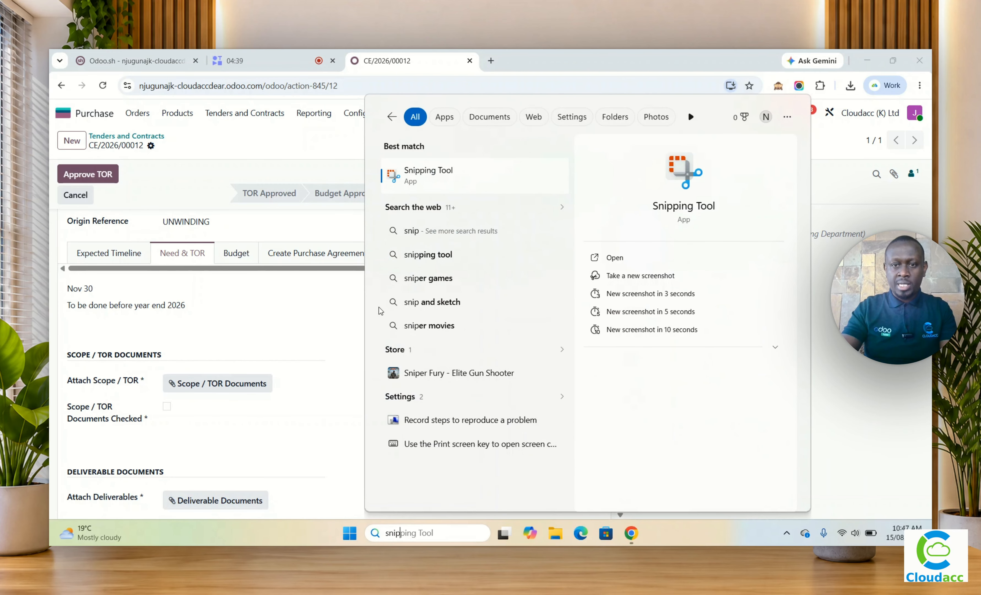
pyautogui.click(437, 188)
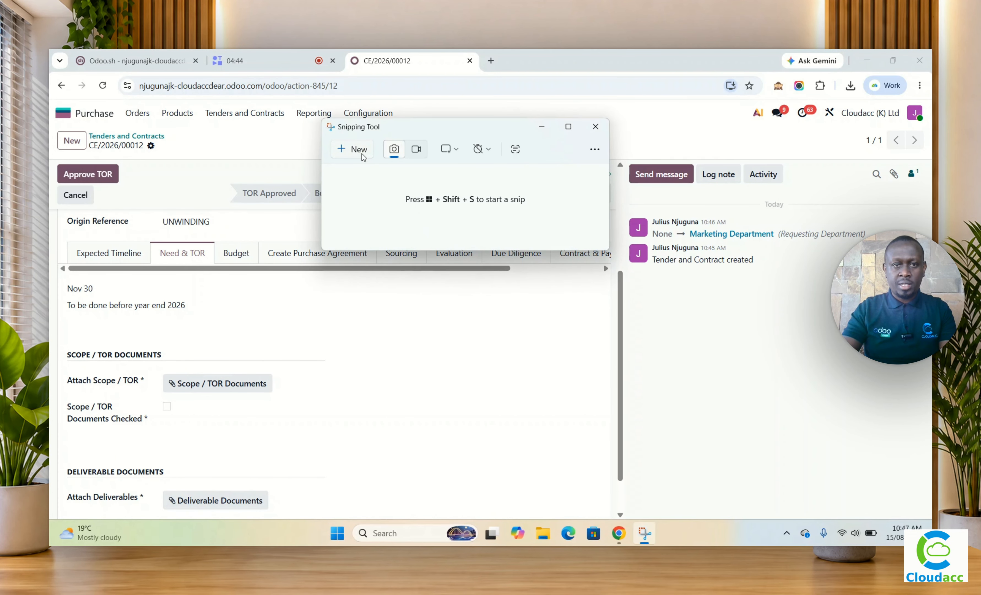
pyautogui.click(363, 156)
pyautogui.moveTo(54, 104); pyautogui.dragTo(621, 418)
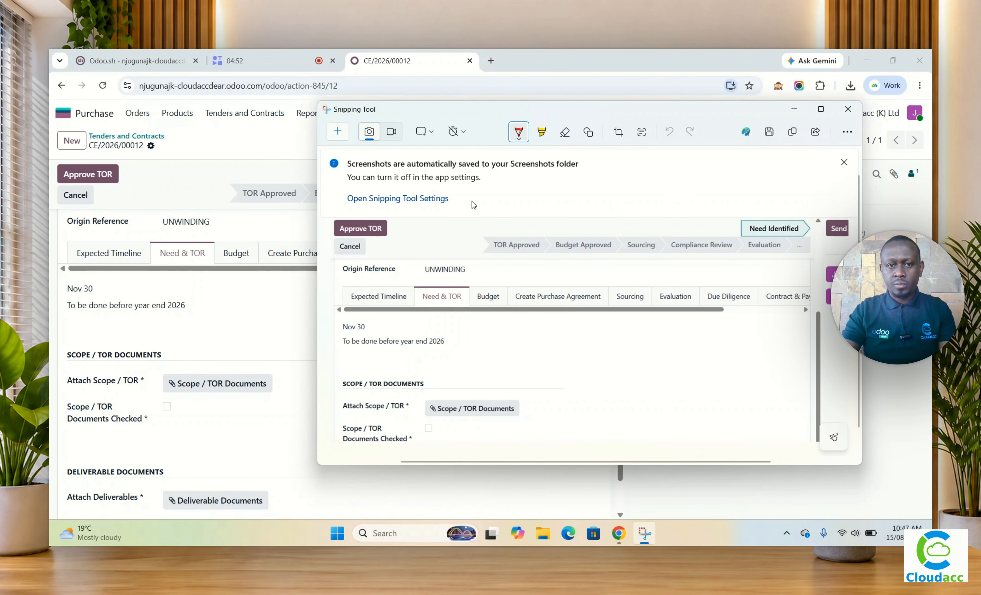
pyautogui.click(769, 132)
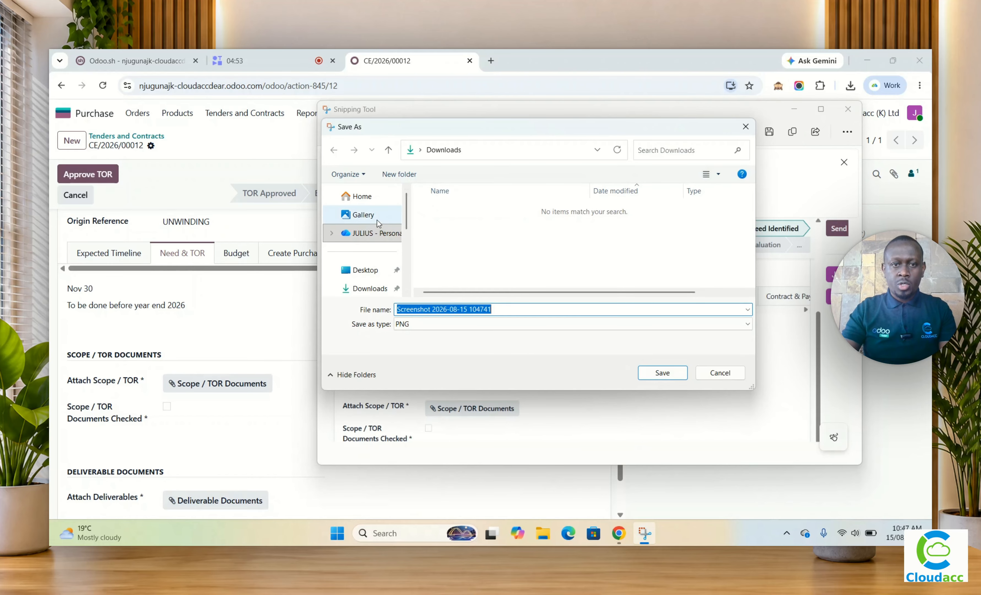
pyautogui.click(377, 290)
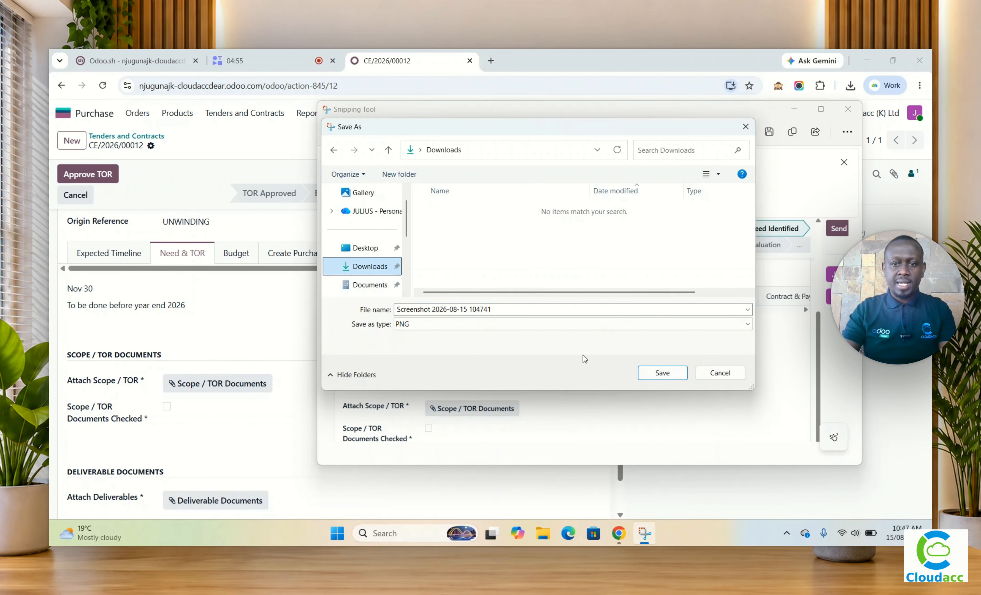
pyautogui.click(666, 374)
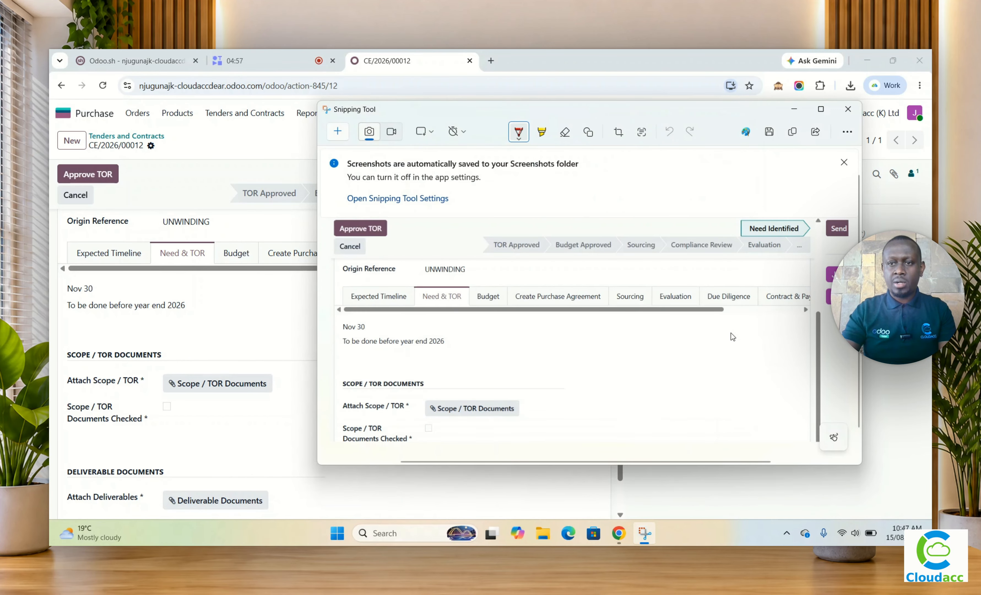
pyautogui.click(847, 114)
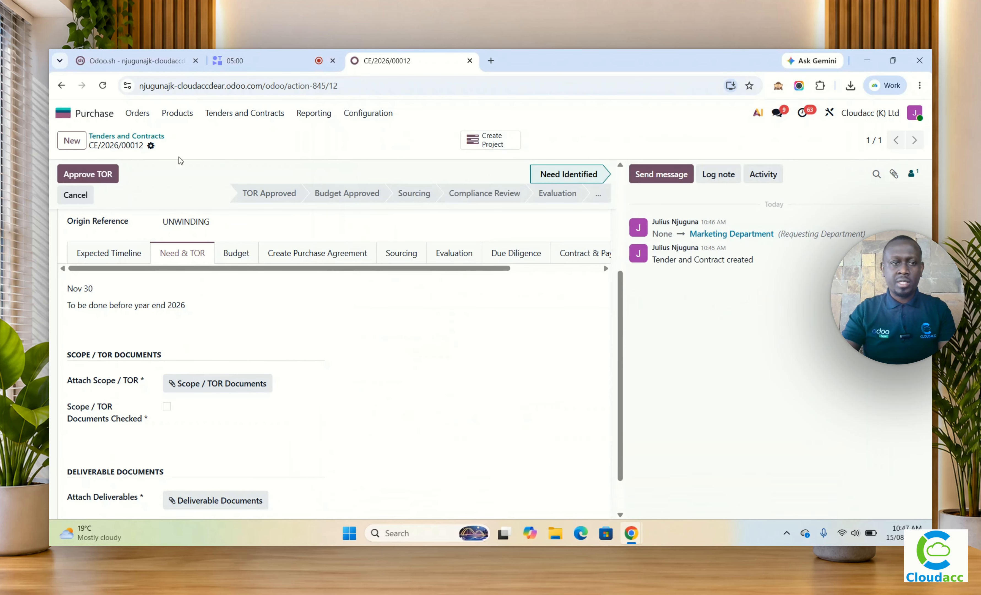
pyautogui.click(198, 386)
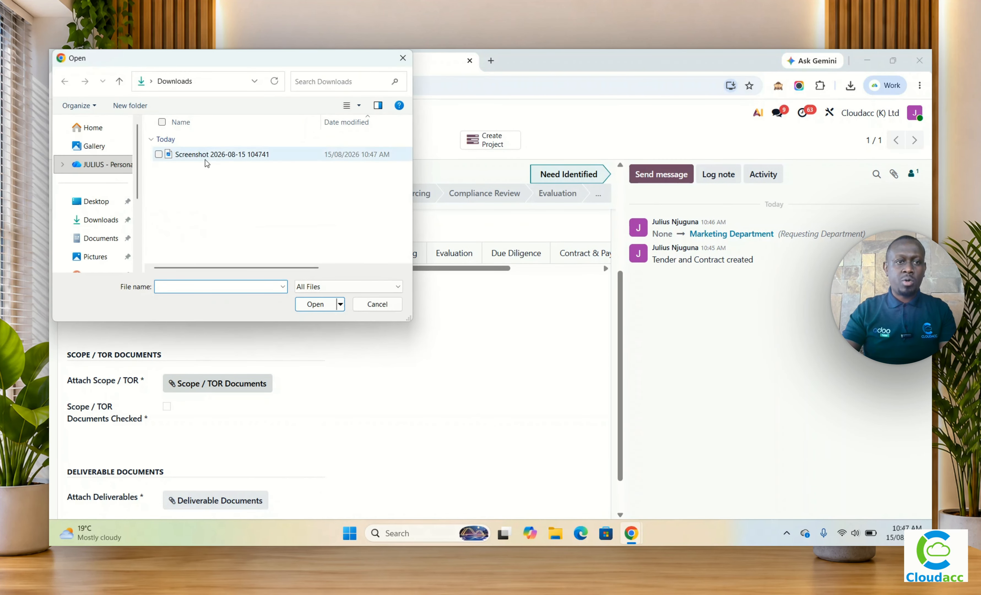
pyautogui.click(209, 155)
pyautogui.click(315, 305)
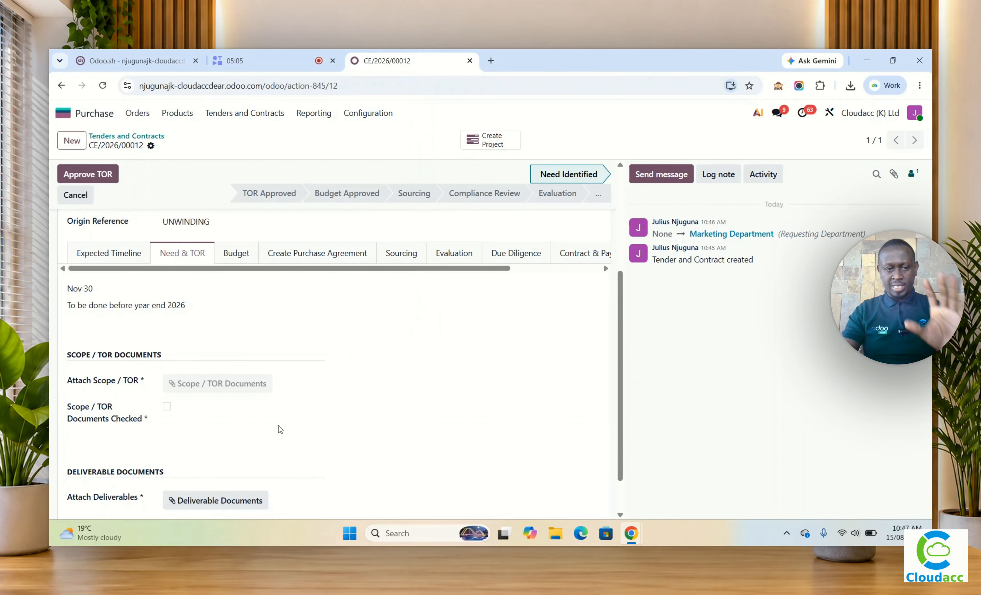
pyautogui.click(88, 174)
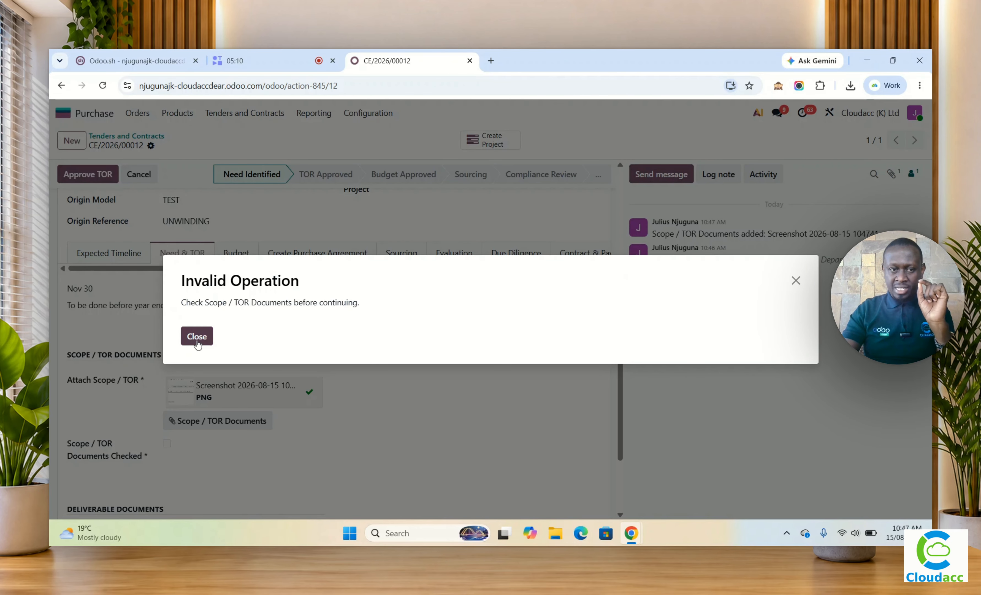
pyautogui.click(197, 336)
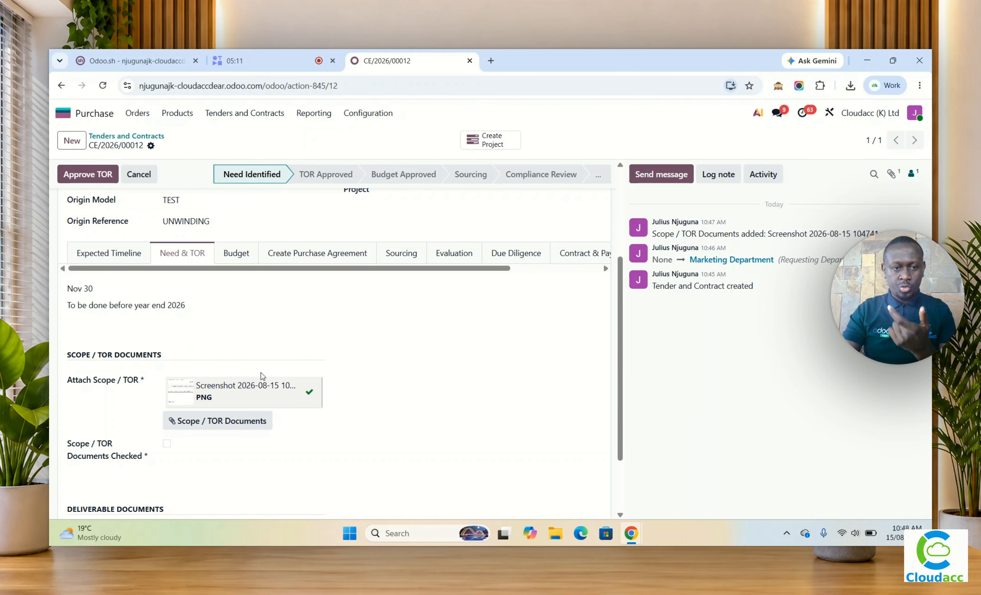
# Step: Mark both the Scope / TOR Documents and the Deliverable Documents as checked
pyautogui.scroll(-1, 343, 356)
pyautogui.scroll(-1, 343, 357)
pyautogui.click(167, 359)
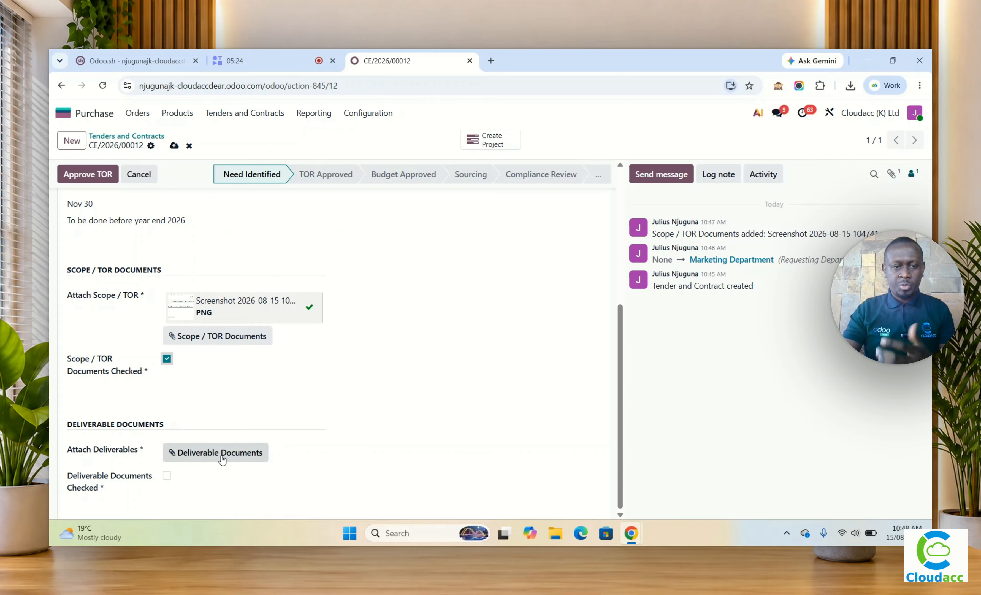
pyautogui.click(167, 476)
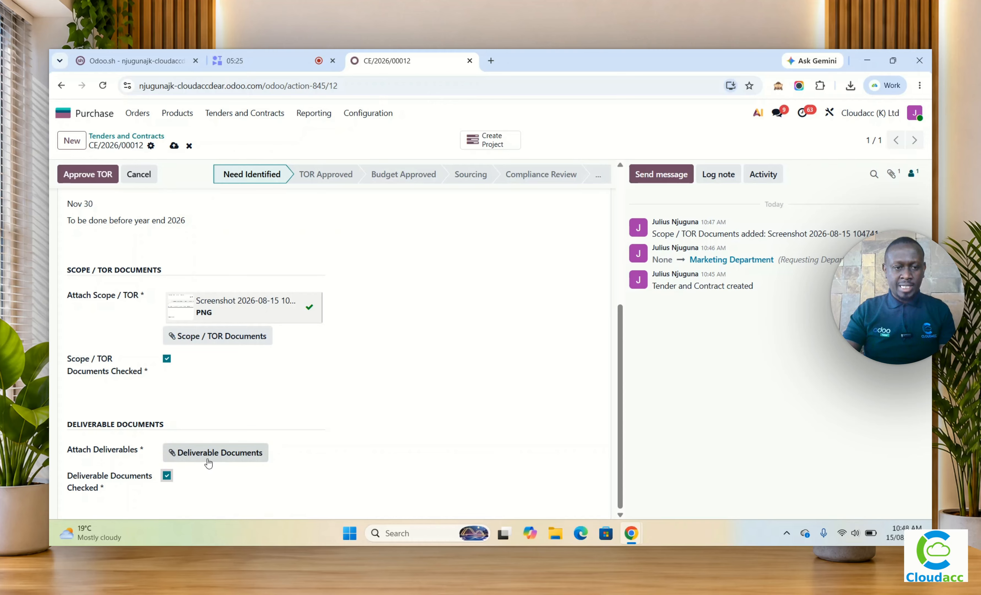
pyautogui.click(213, 455)
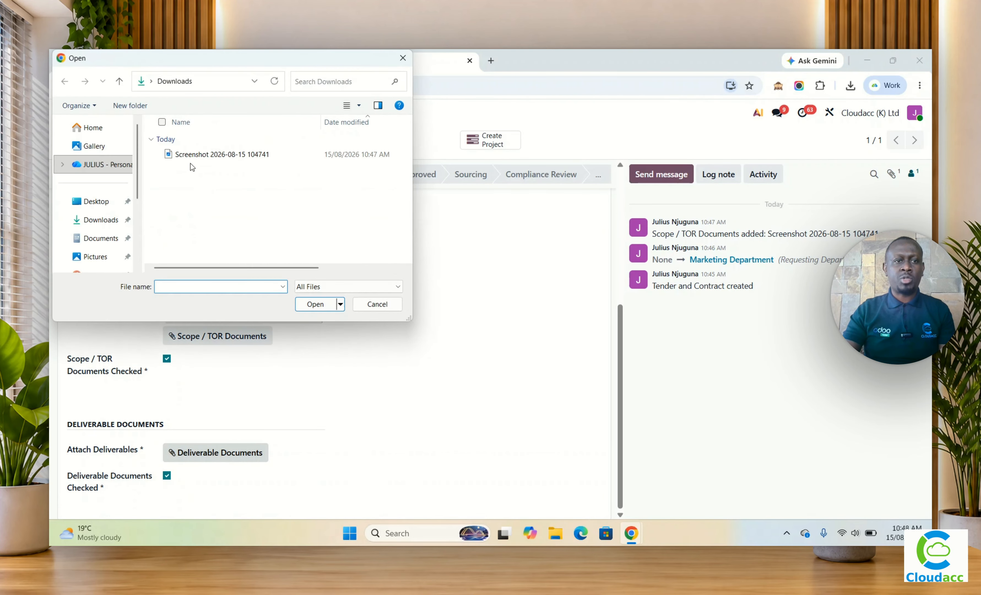
pyautogui.click(190, 156)
pyautogui.click(326, 307)
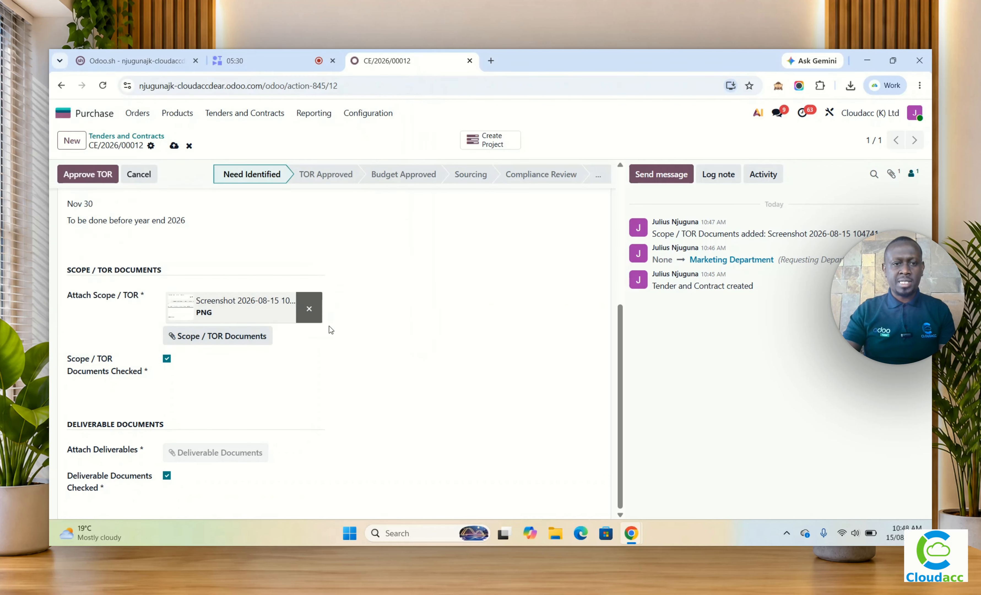
pyautogui.click(94, 175)
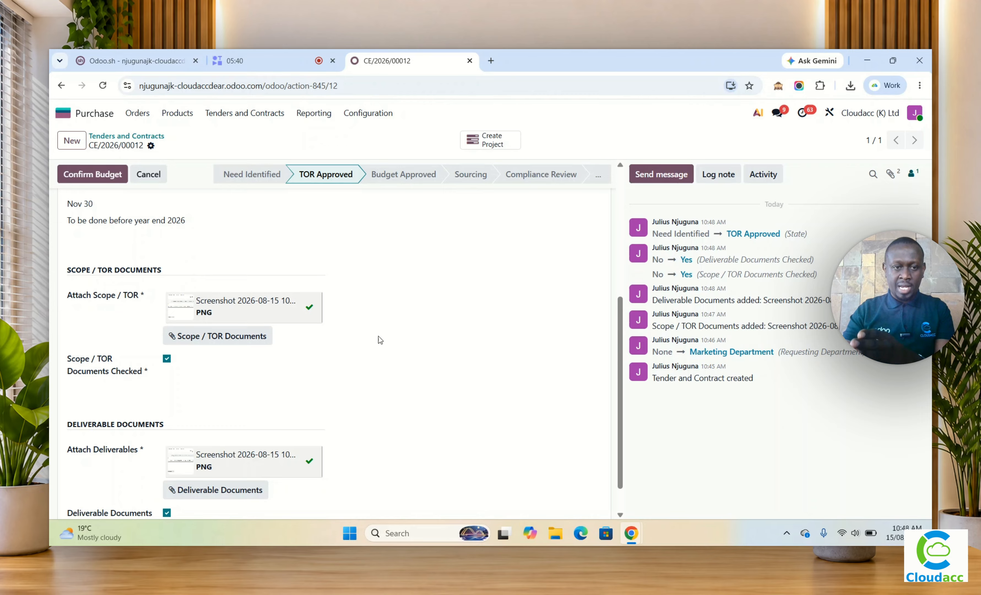
# Step: Remove the attached deliverable document and save the tender
pyautogui.moveTo(311, 309)
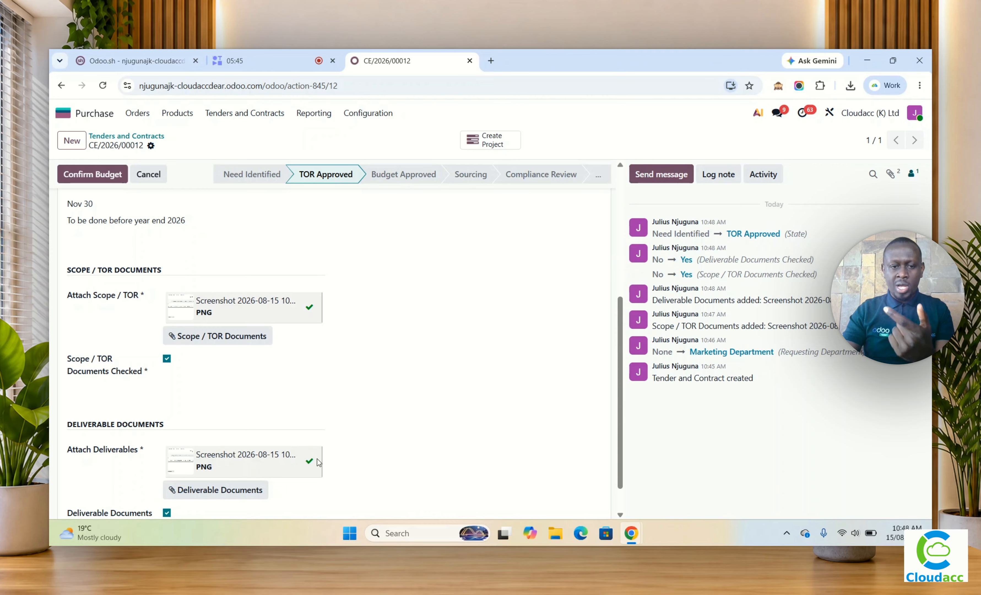
pyautogui.click(309, 465)
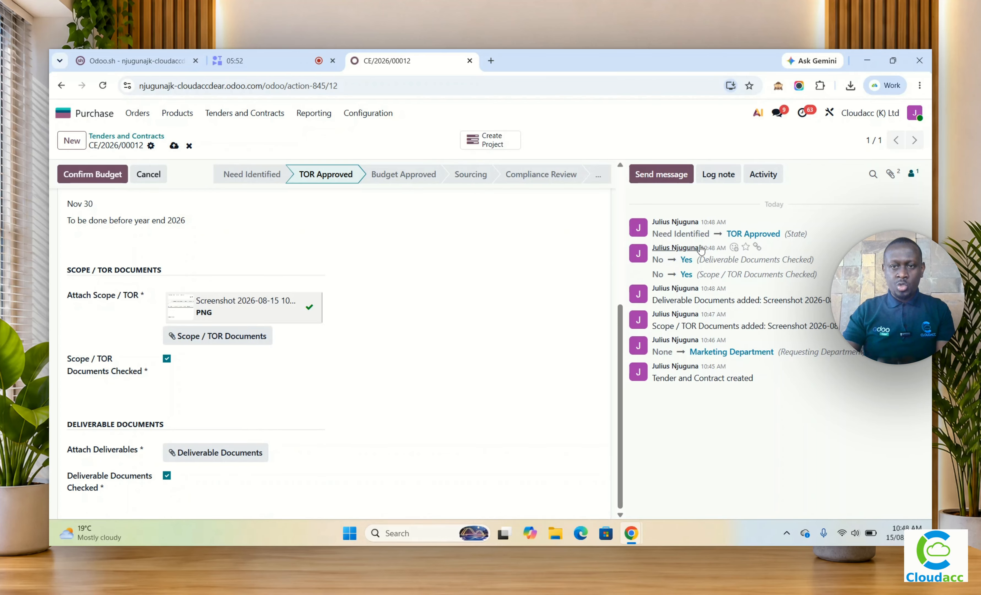
pyautogui.click(175, 146)
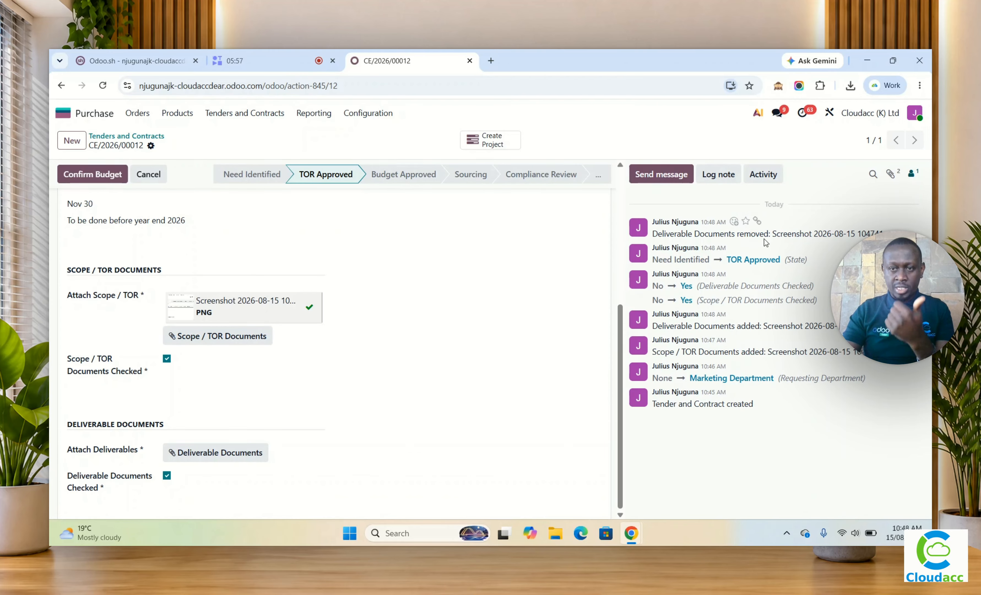
# Step: Examine the tender's activity log entry for the removed deliverable document and its author
pyautogui.moveTo(655, 236); pyautogui.dragTo(828, 227)
pyautogui.click(799, 252)
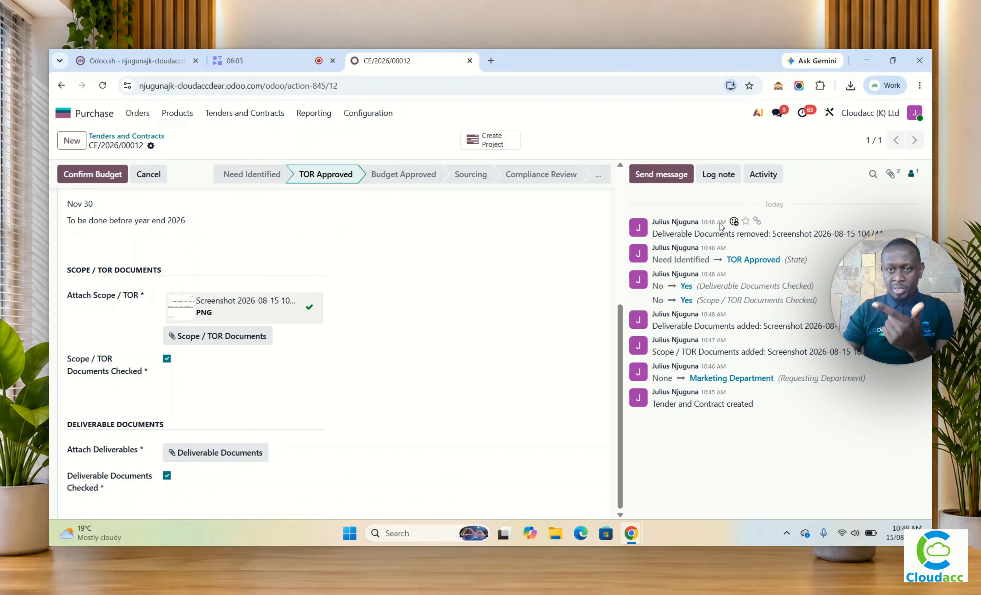
pyautogui.moveTo(701, 223); pyautogui.dragTo(651, 224)
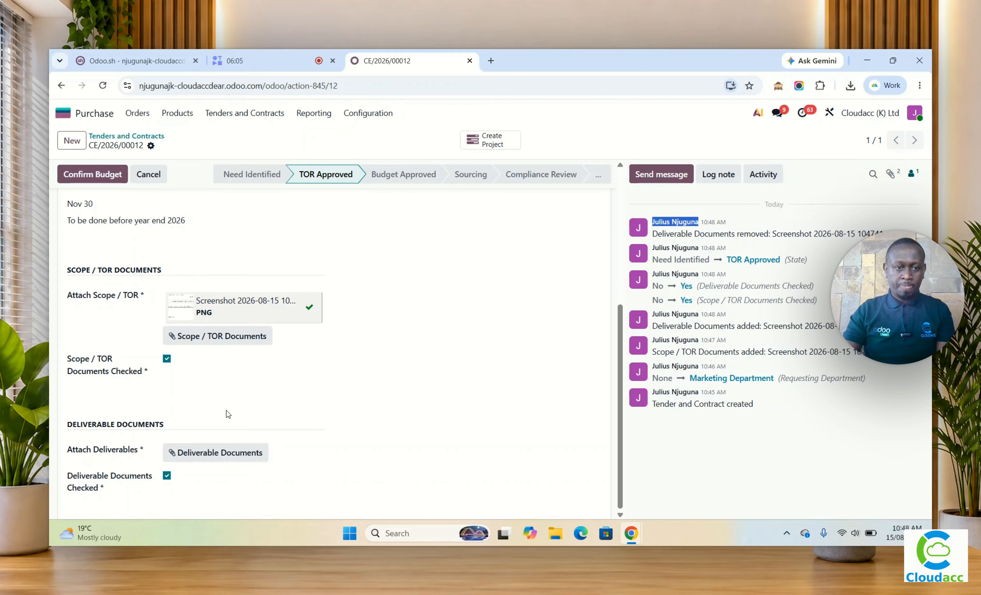
pyautogui.click(213, 452)
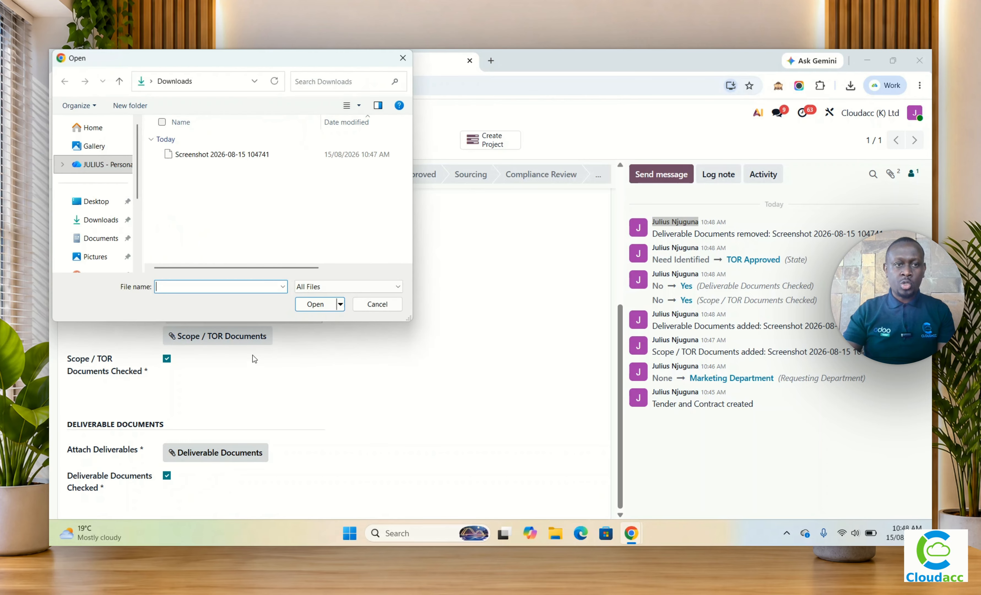
pyautogui.click(210, 153)
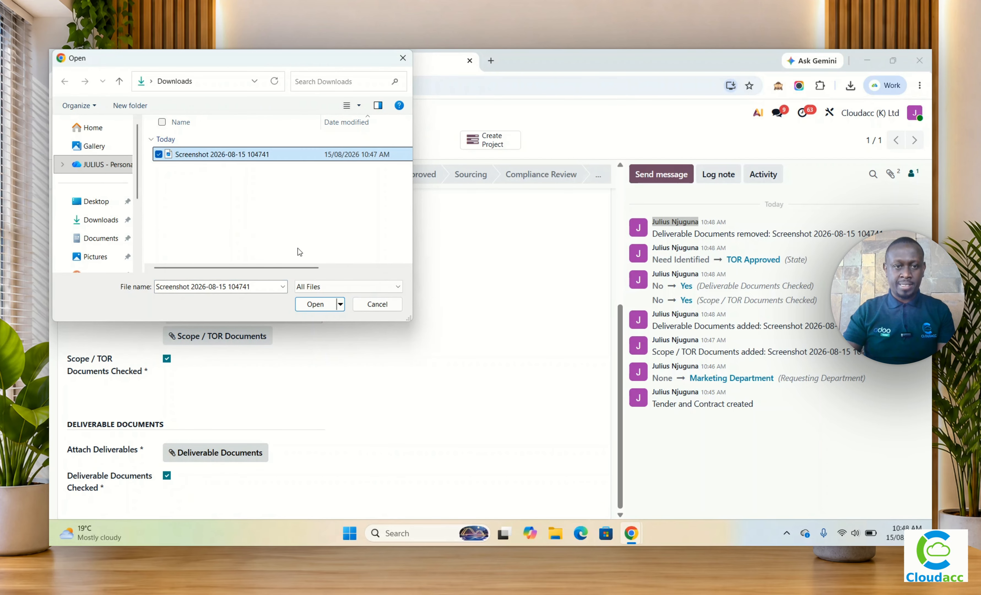
pyautogui.click(313, 303)
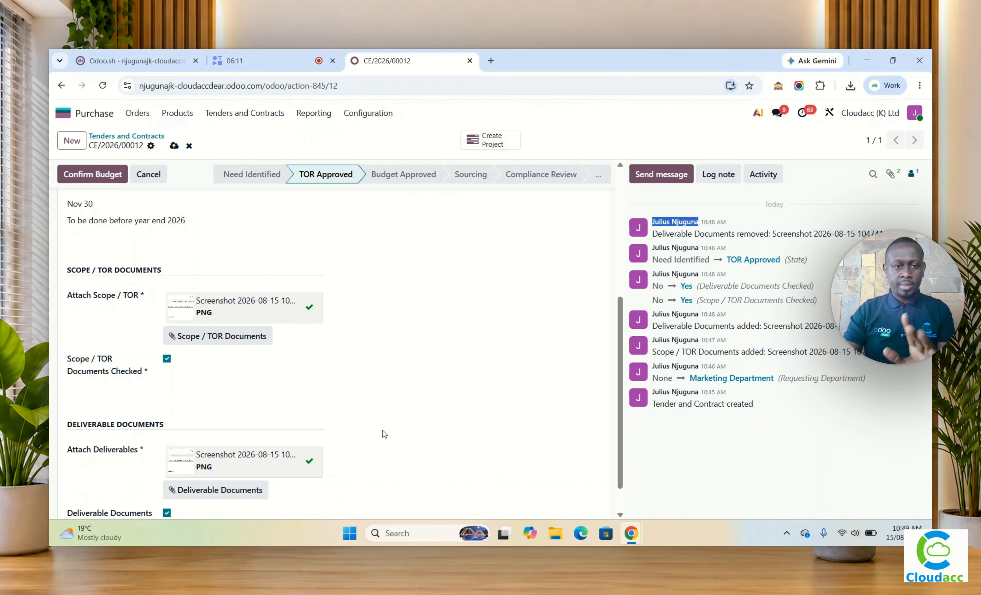
pyautogui.scroll(3, 188, 202)
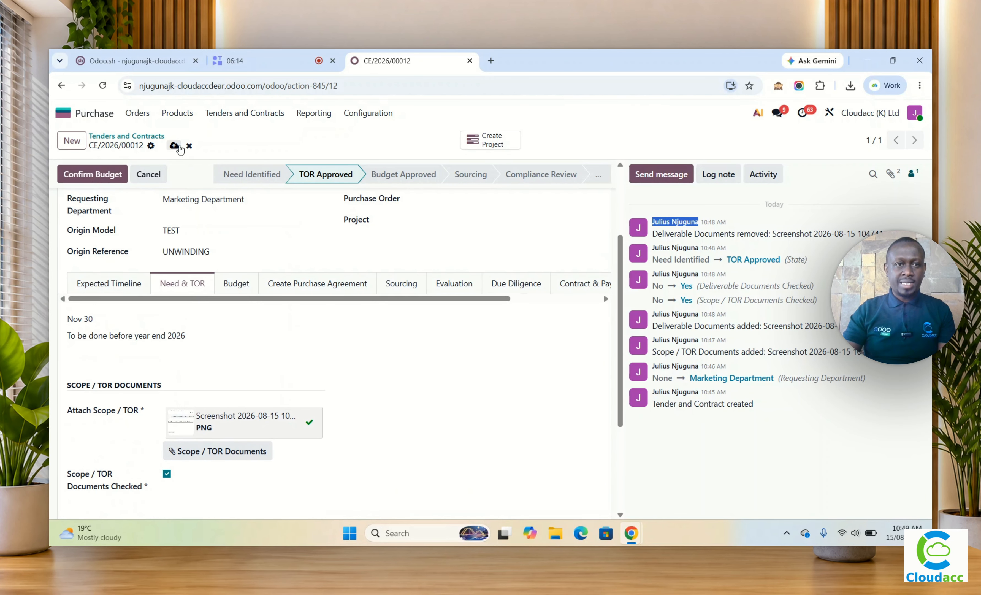
pyautogui.click(173, 145)
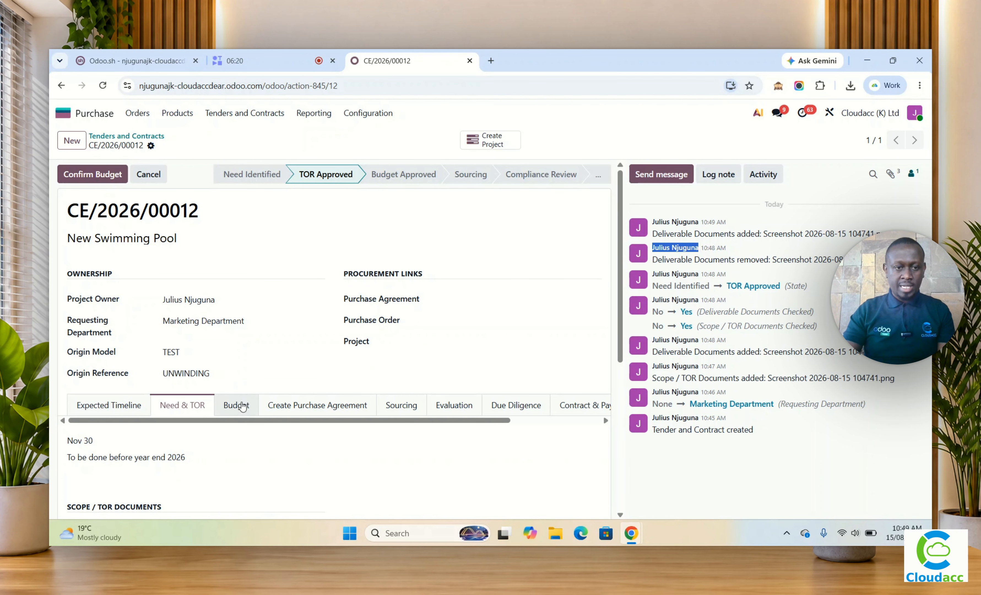
# Step: Set the tender's budget holder to the same person as the project owner, mark the budget as confirmed, and save
pyautogui.click(243, 407)
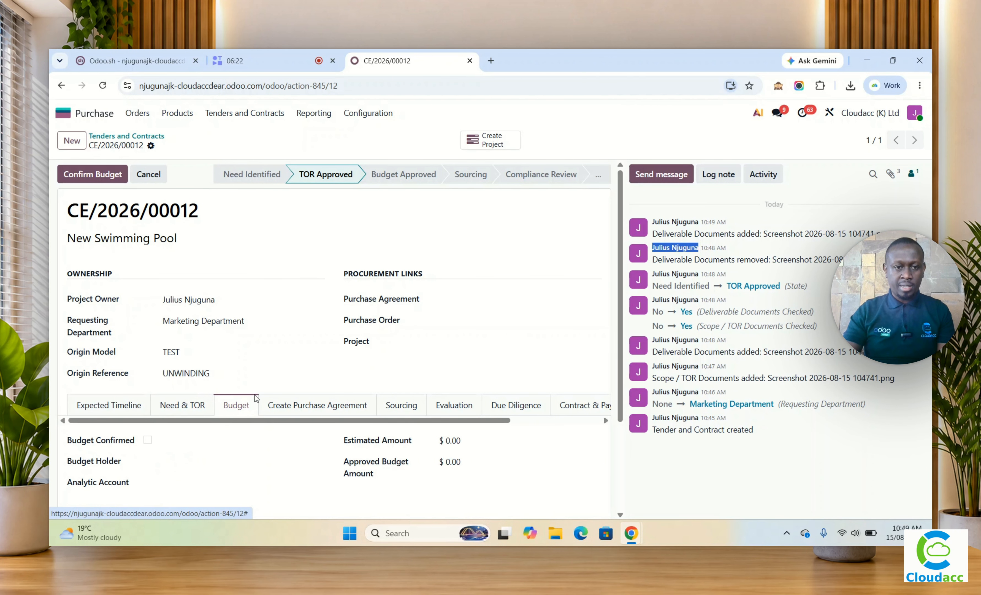
pyautogui.scroll(-3, 255, 397)
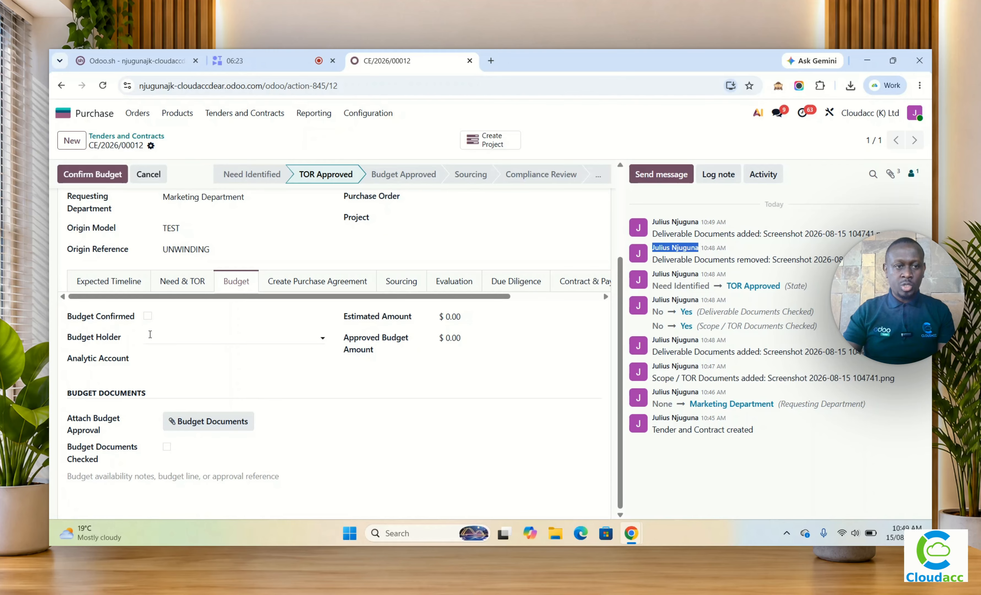
pyautogui.click(173, 335)
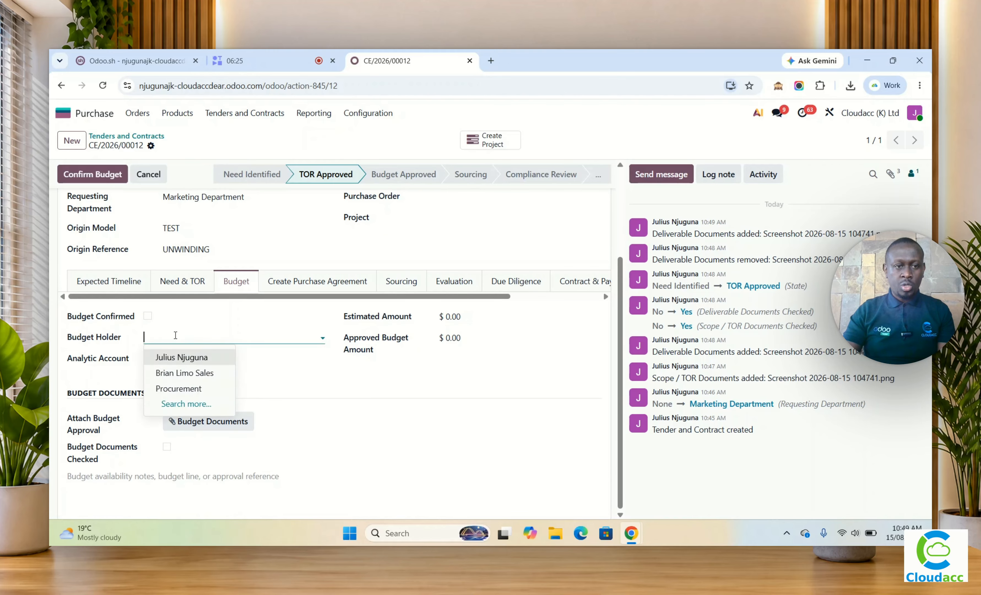
pyautogui.click(189, 356)
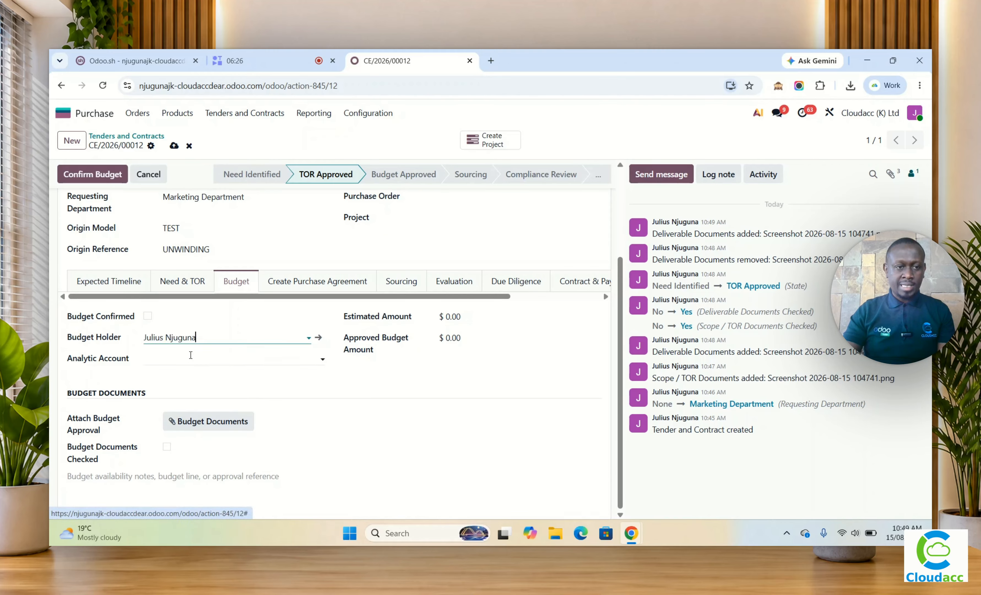
pyautogui.click(148, 316)
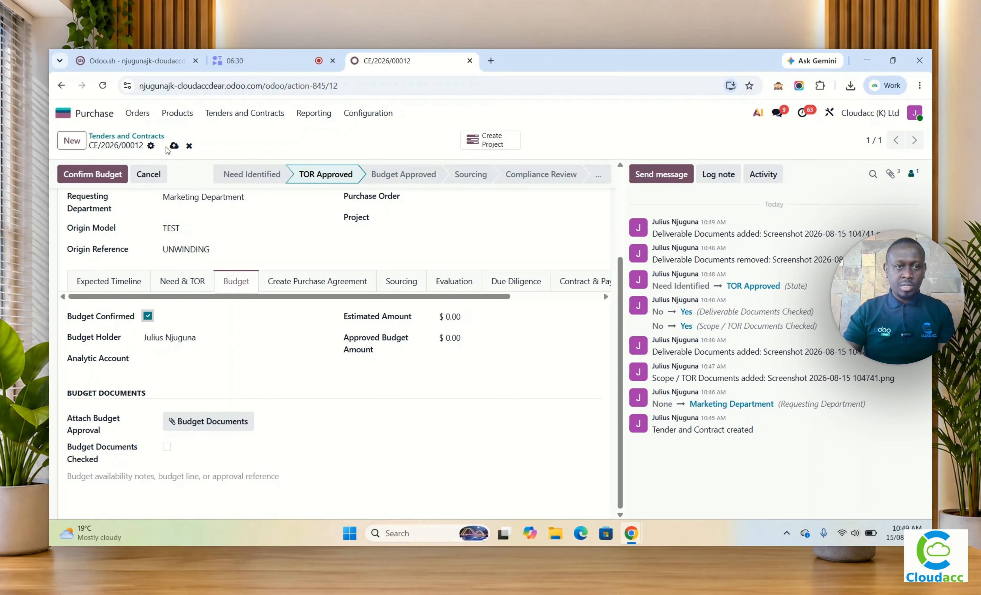
pyautogui.click(173, 145)
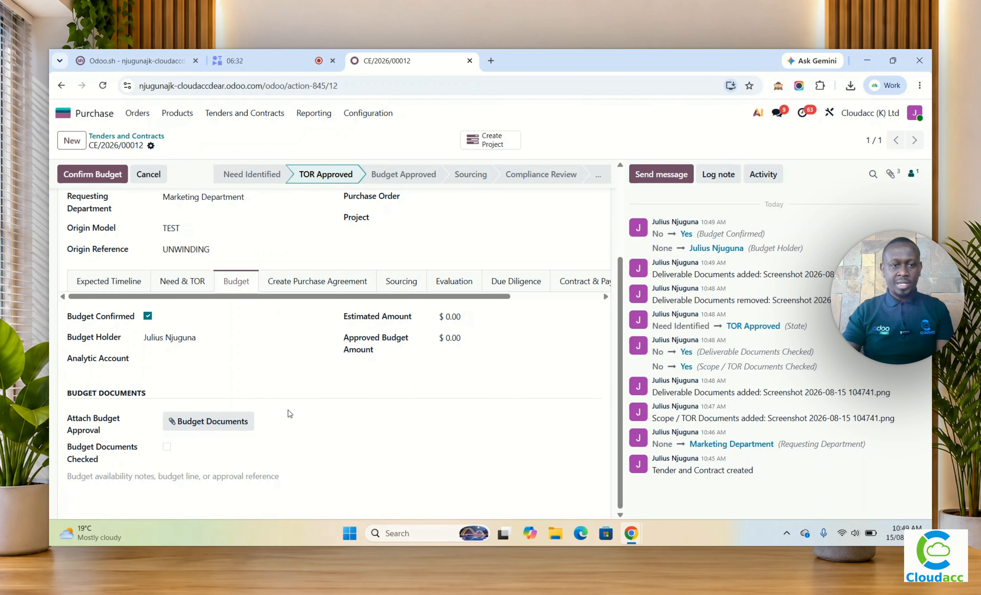
# Step: Create the tender's linked project and save it with planned dates from August 15 to November 30, 2026
pyautogui.scroll(3, 290, 413)
pyautogui.scroll(-3, 291, 425)
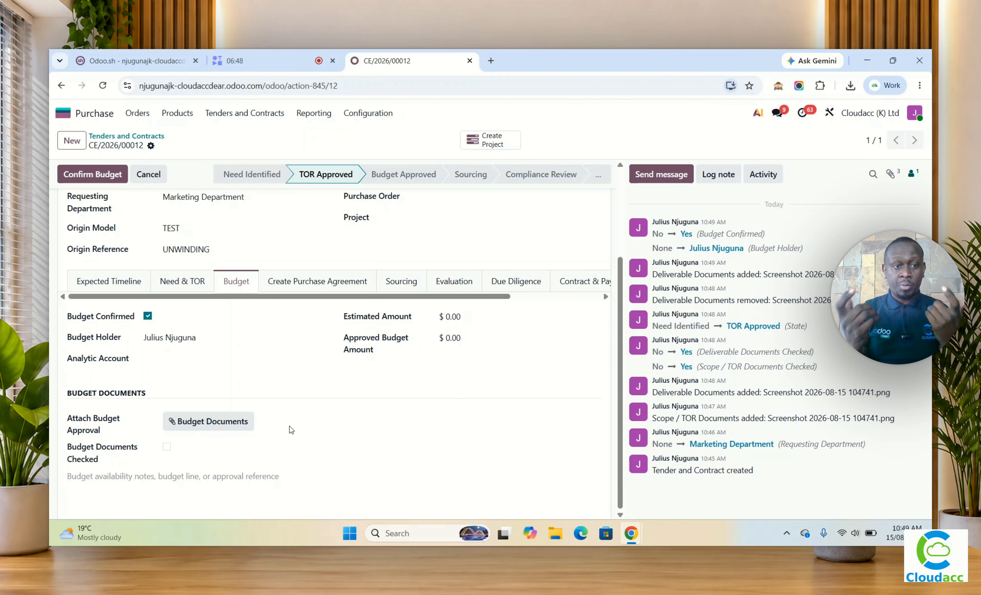
pyautogui.scroll(3, 287, 424)
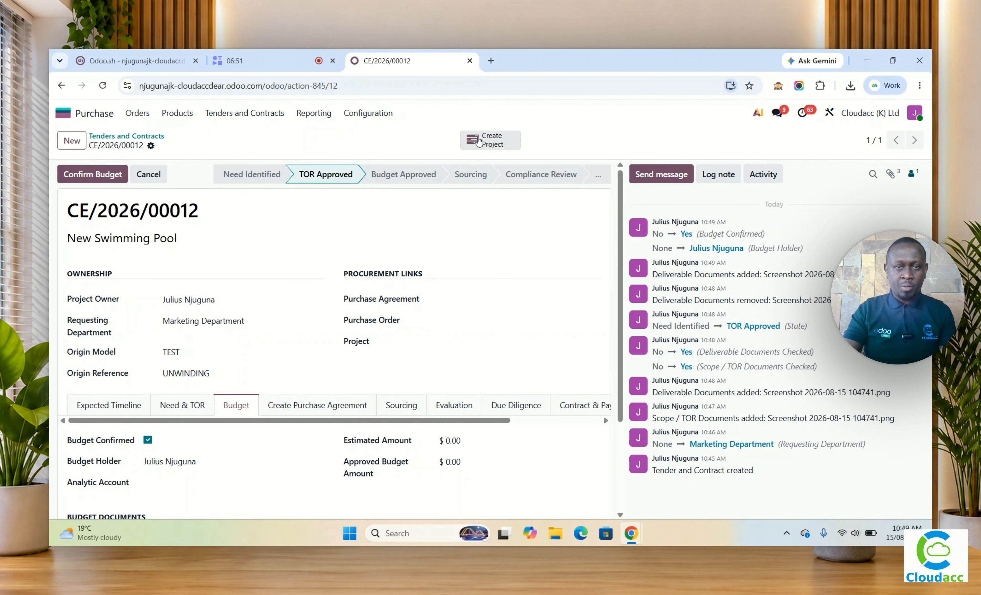
pyautogui.click(492, 141)
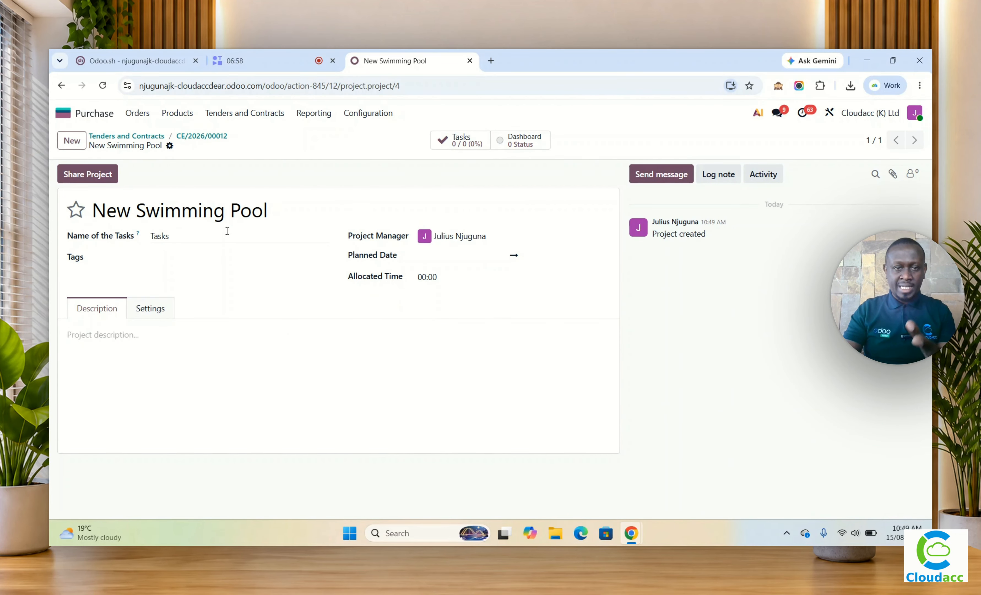
pyautogui.click(449, 257)
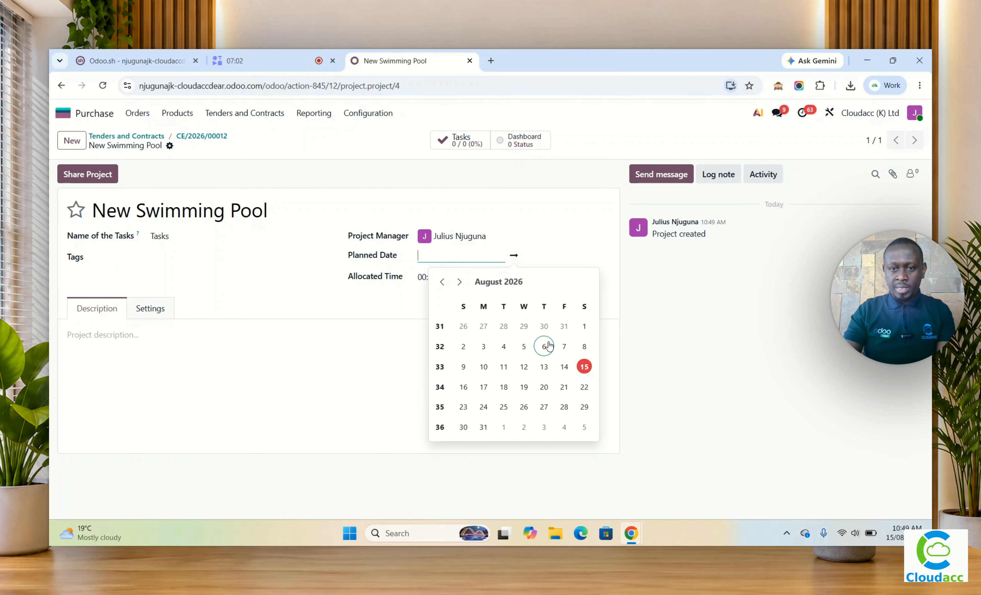
pyautogui.click(584, 366)
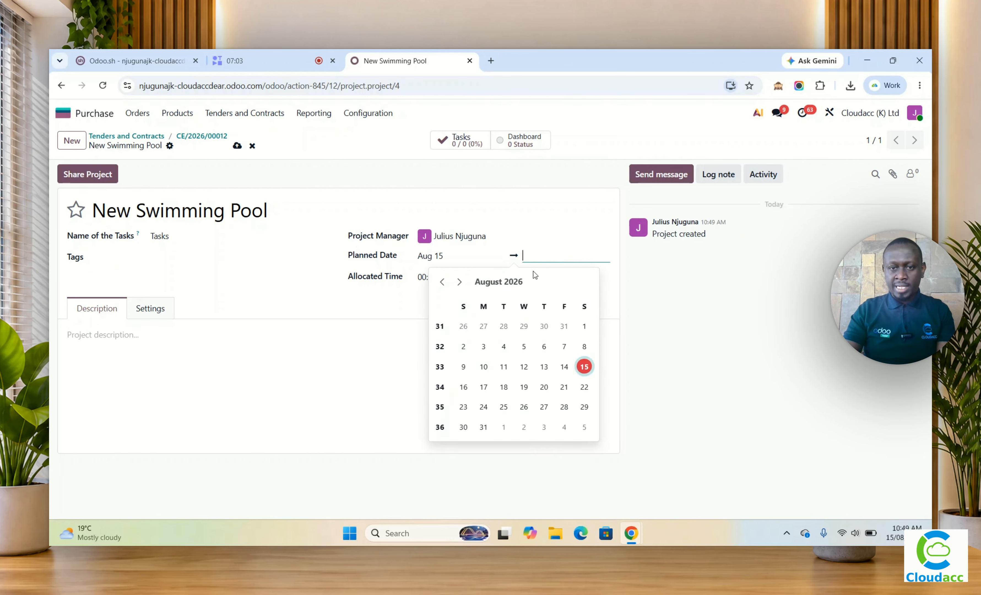
pyautogui.click(459, 282)
pyautogui.click(459, 281)
pyautogui.click(459, 281)
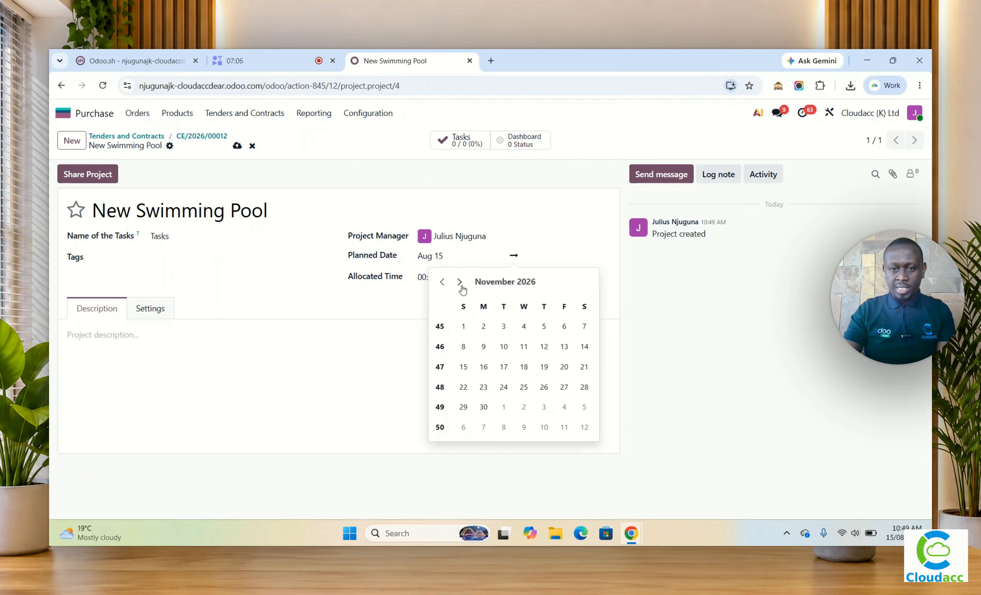
pyautogui.click(483, 406)
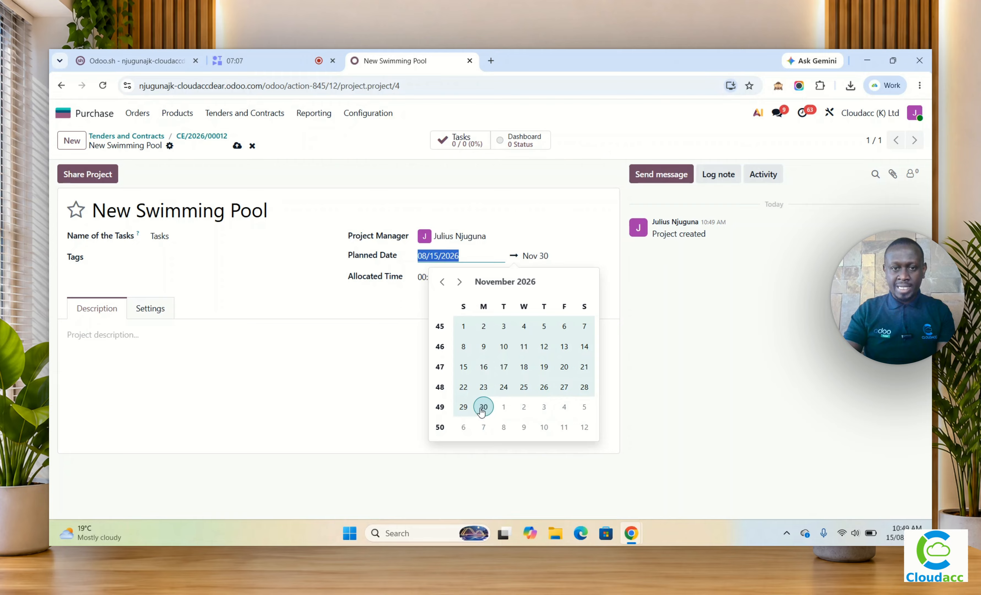
pyautogui.click(329, 372)
pyautogui.click(237, 146)
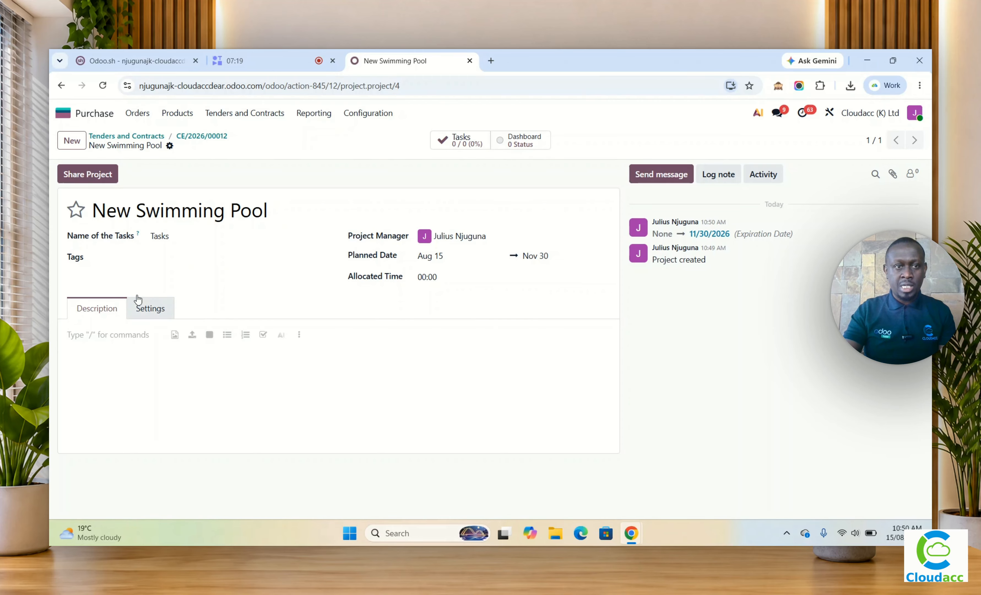
pyautogui.click(199, 138)
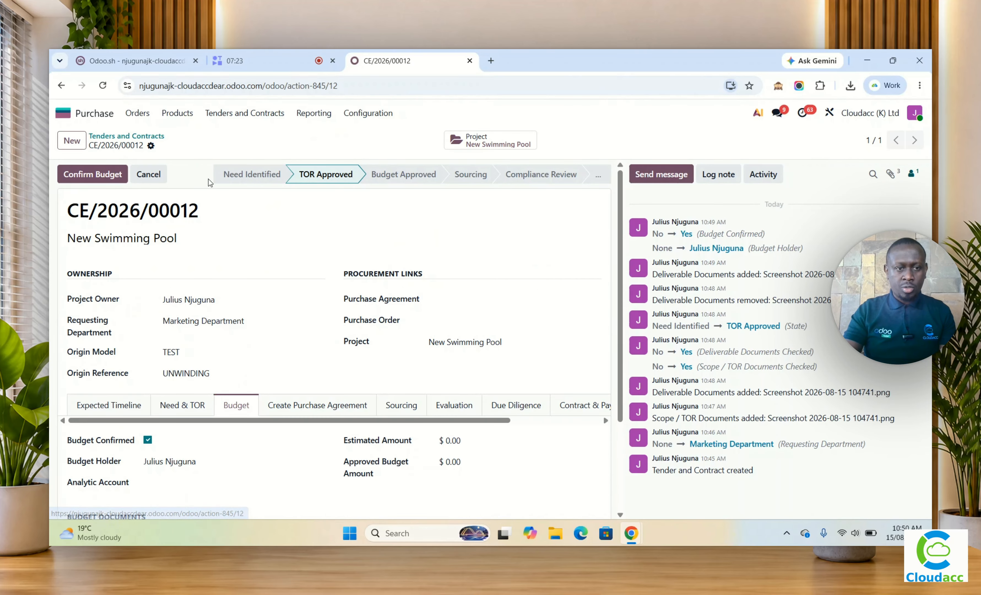
pyautogui.scroll(-3, 270, 347)
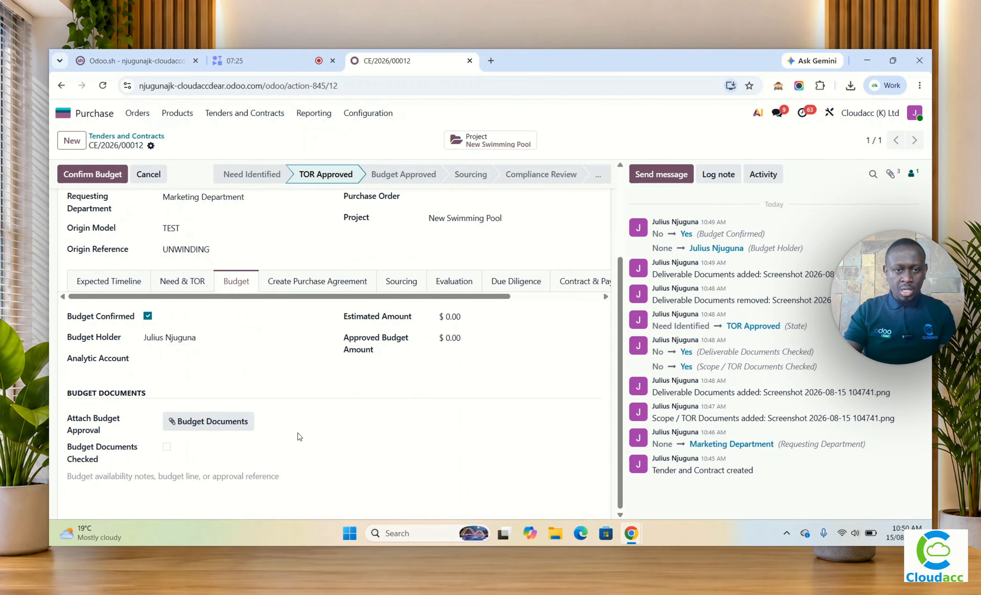
pyautogui.click(167, 447)
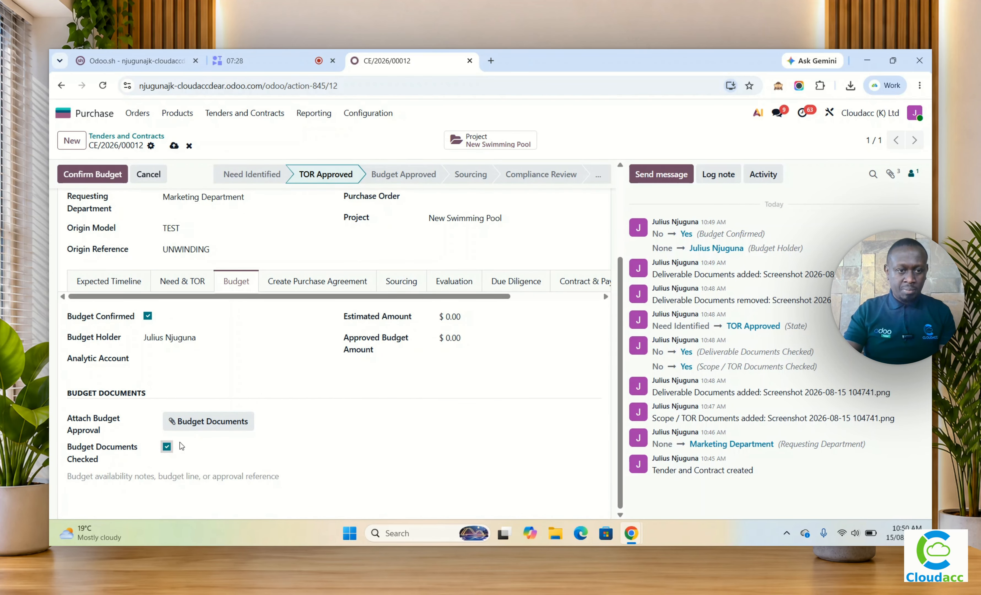
pyautogui.click(198, 422)
pyautogui.click(223, 155)
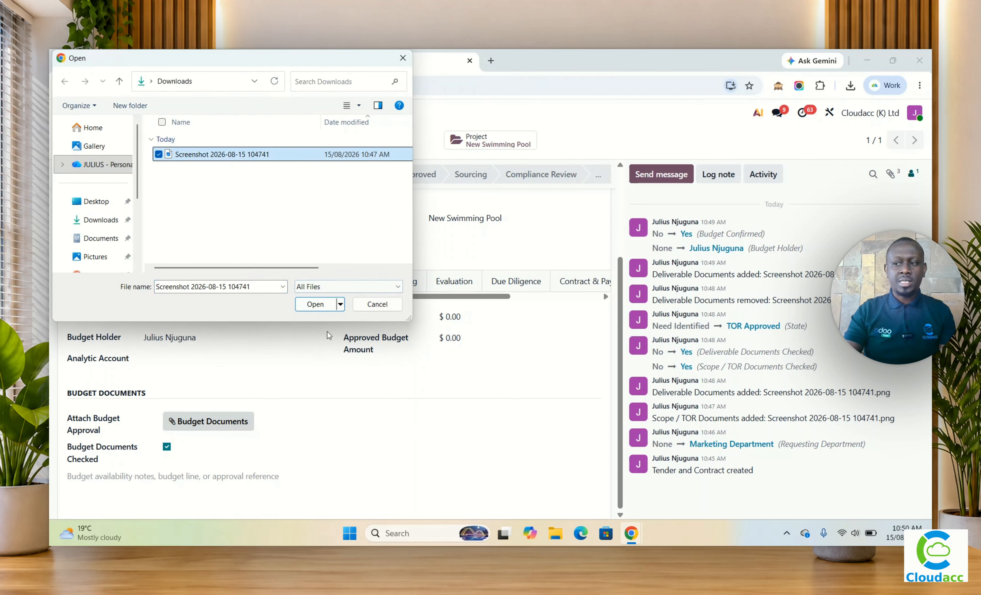
pyautogui.click(308, 305)
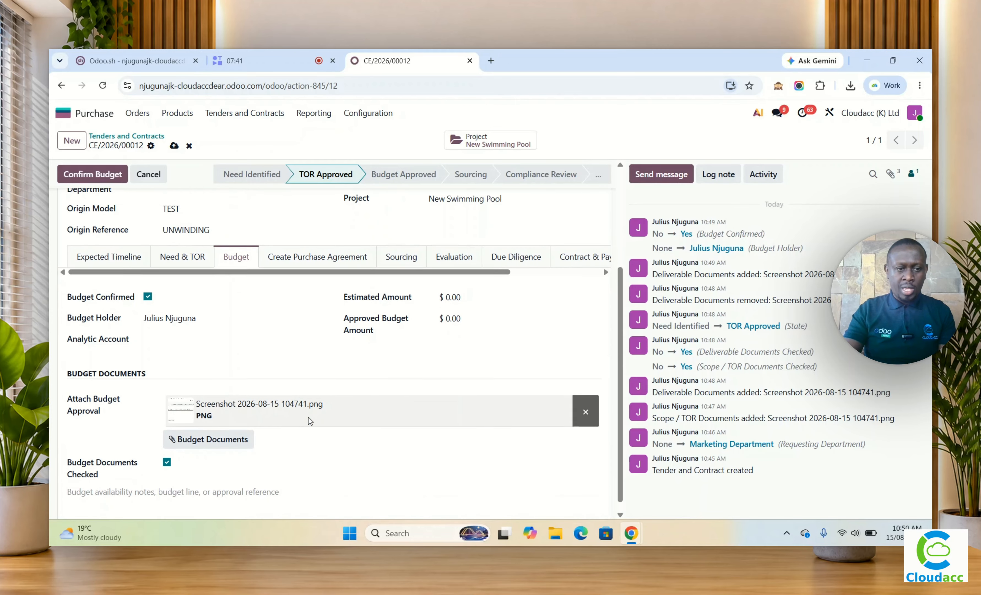
# Step: Set the tender's estimated amount to $5,000,000
pyautogui.scroll(3, 447, 440)
pyautogui.click(484, 442)
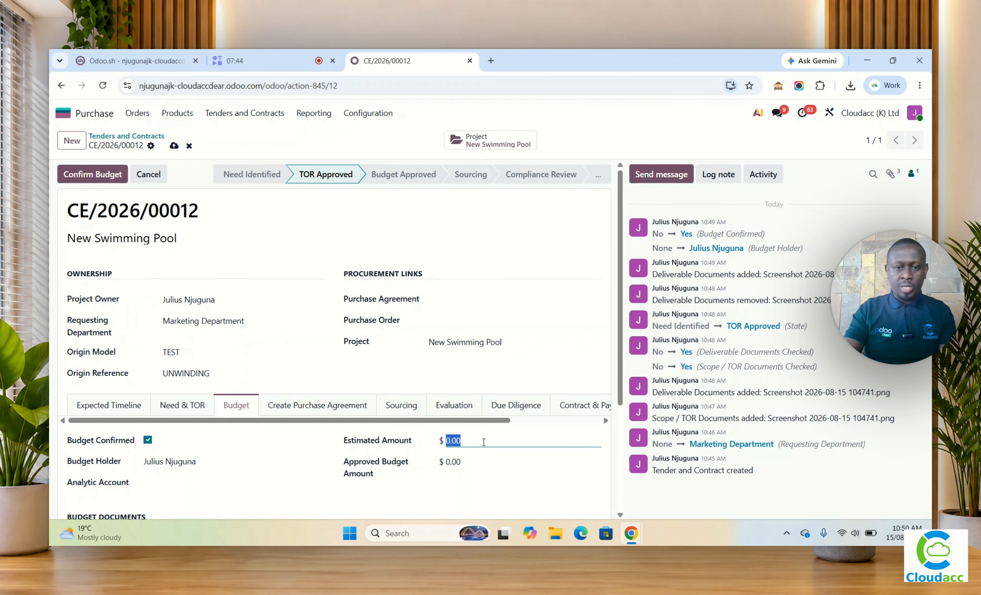
pyautogui.write('500000')
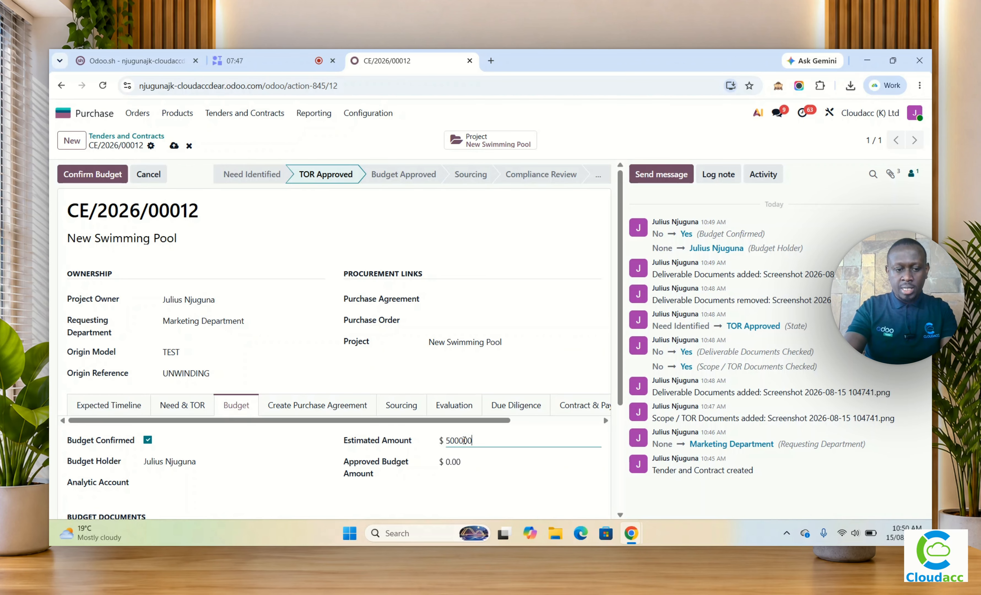
pyautogui.press('Tab')
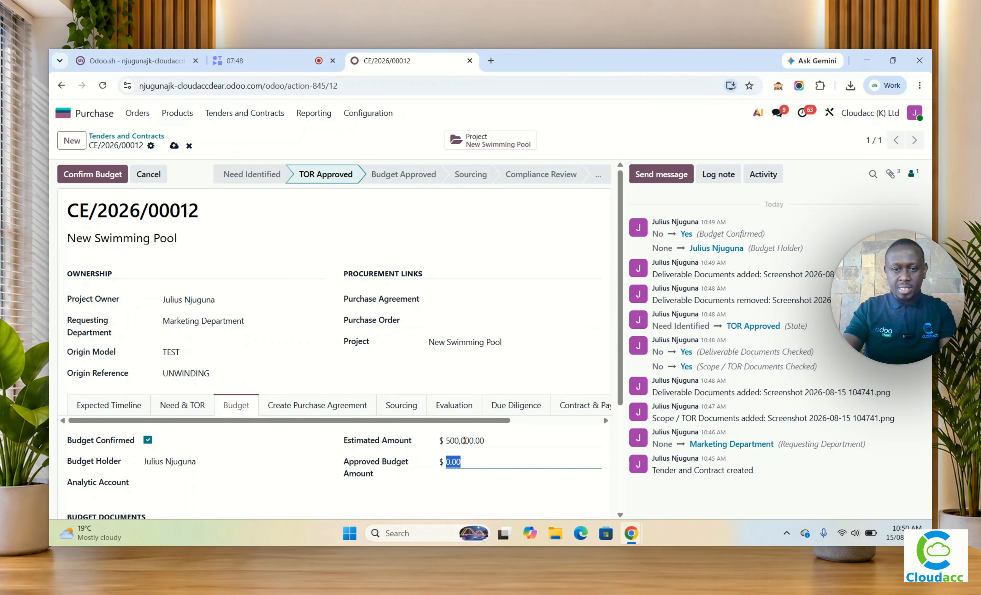
pyautogui.click(464, 440)
pyautogui.write('5,')
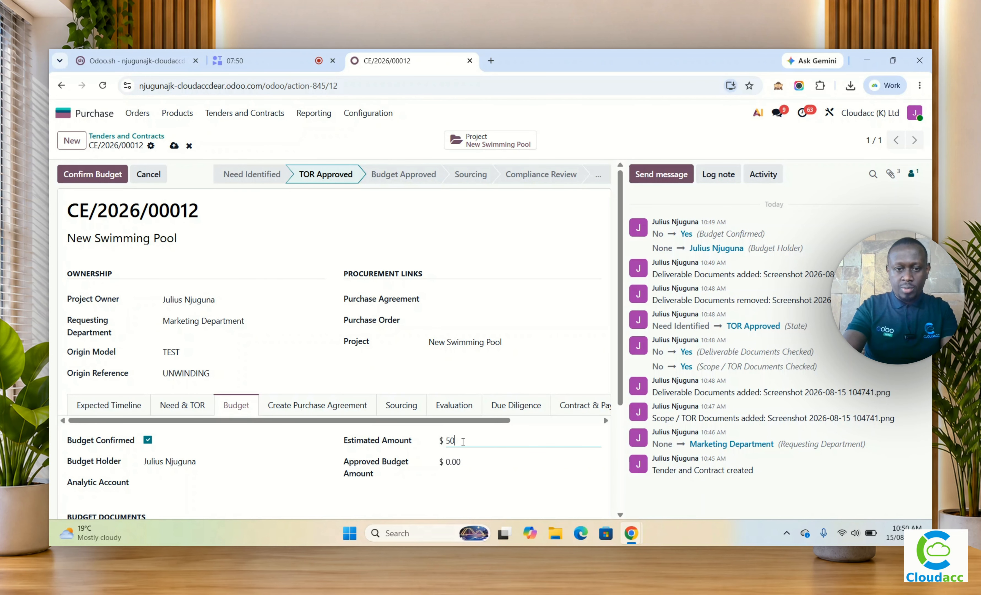
pyautogui.write('000,000')
pyautogui.press('Tab')
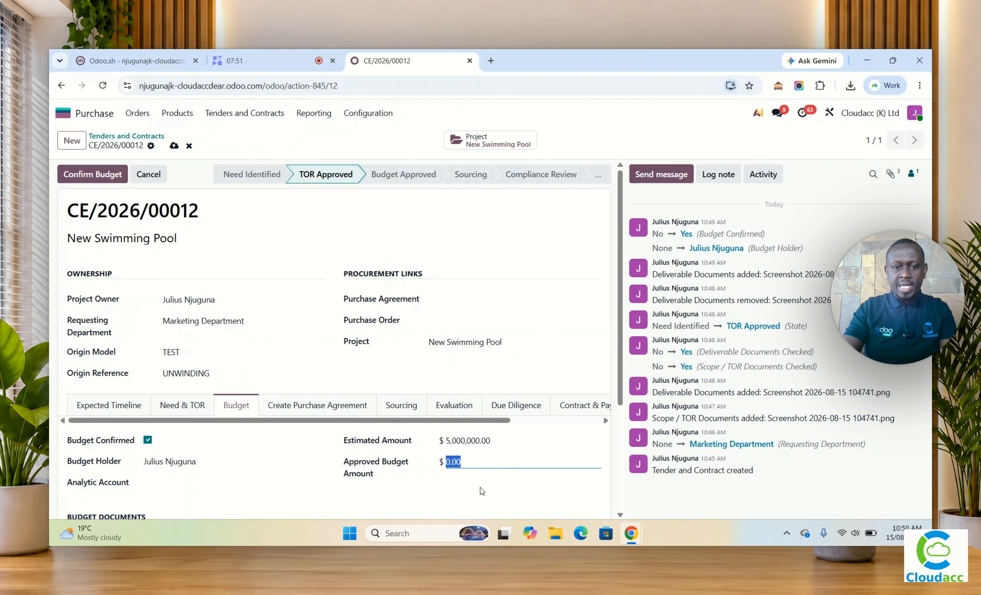
# Step: Set the approved budget amount to $4,000,000, save the tender, and try to confirm the budget
pyautogui.scroll(-4, 467, 460)
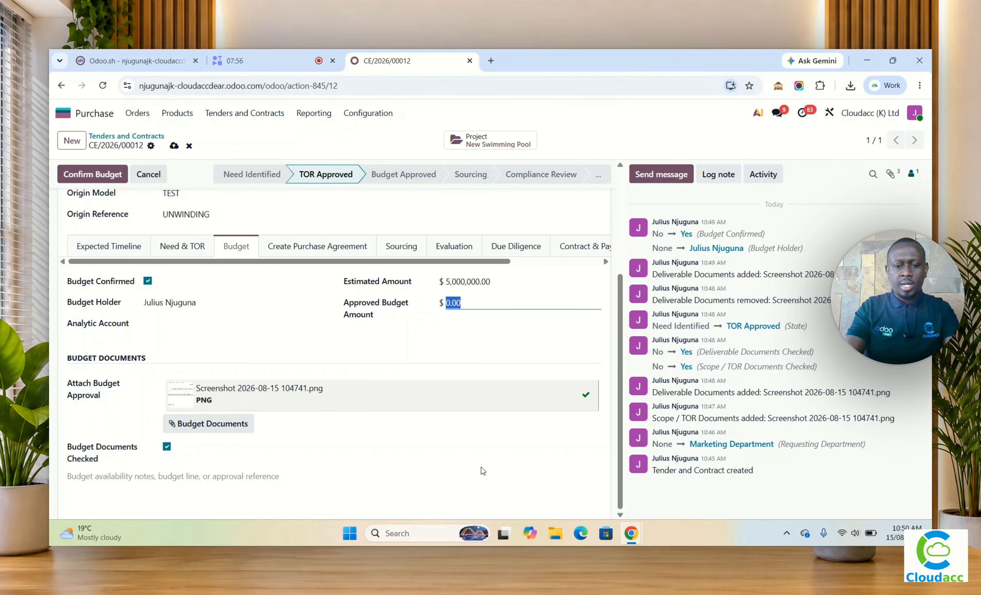
pyautogui.write('40,000,00')
pyautogui.press('Tab')
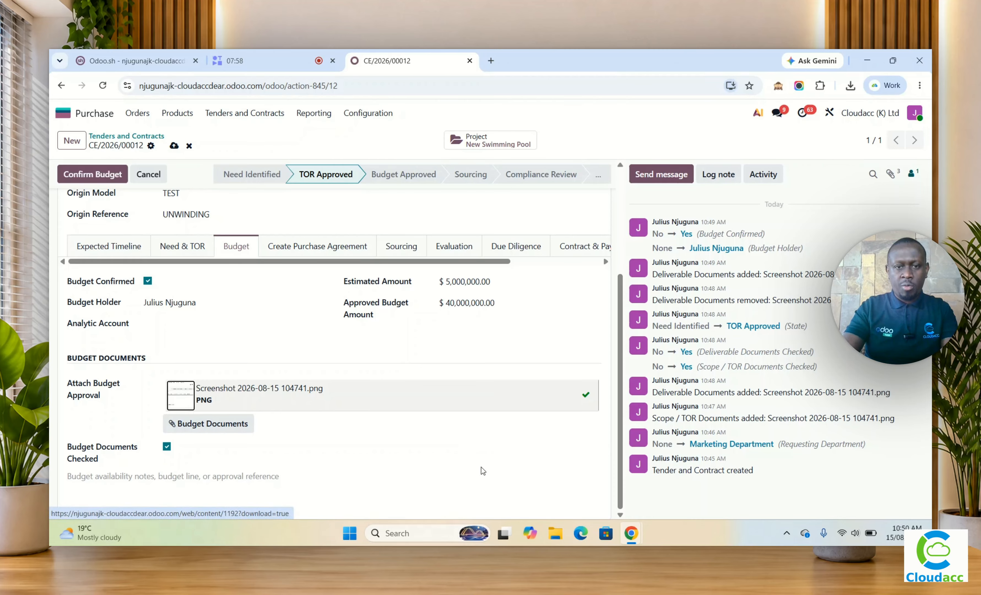
pyautogui.click(481, 303)
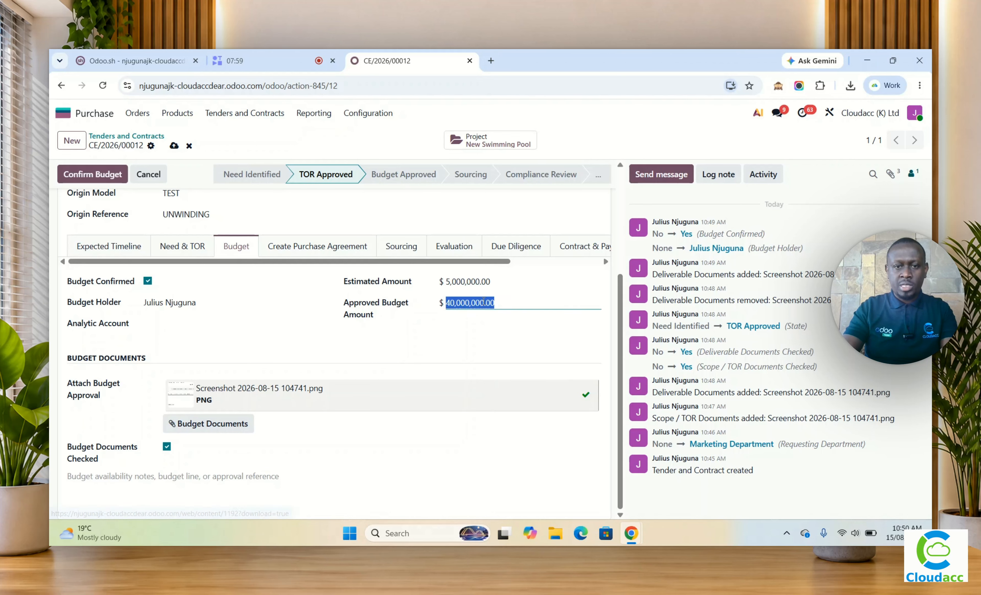
pyautogui.press('BackSpace')
pyautogui.press('Tab')
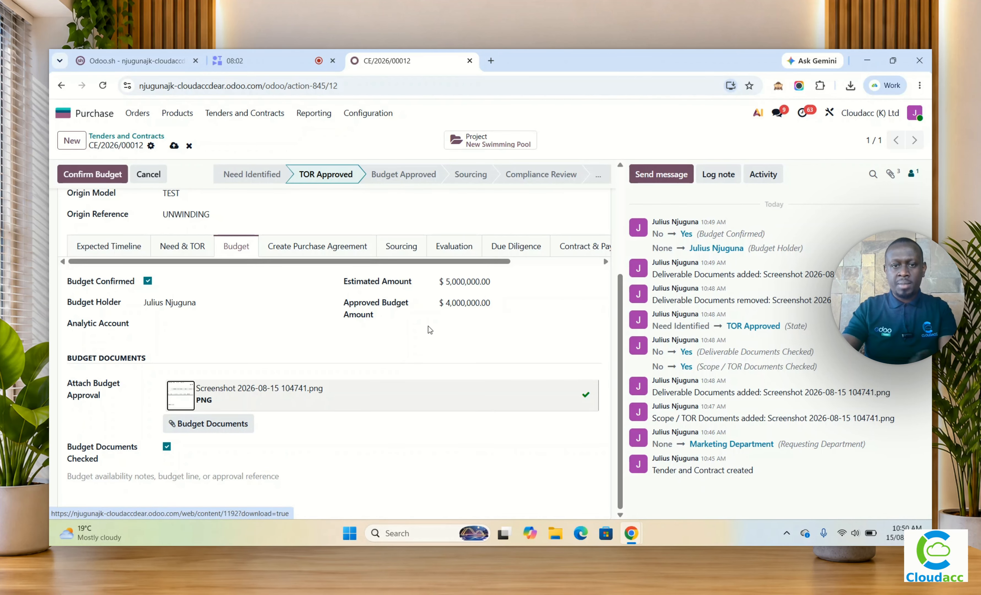
pyautogui.click(173, 146)
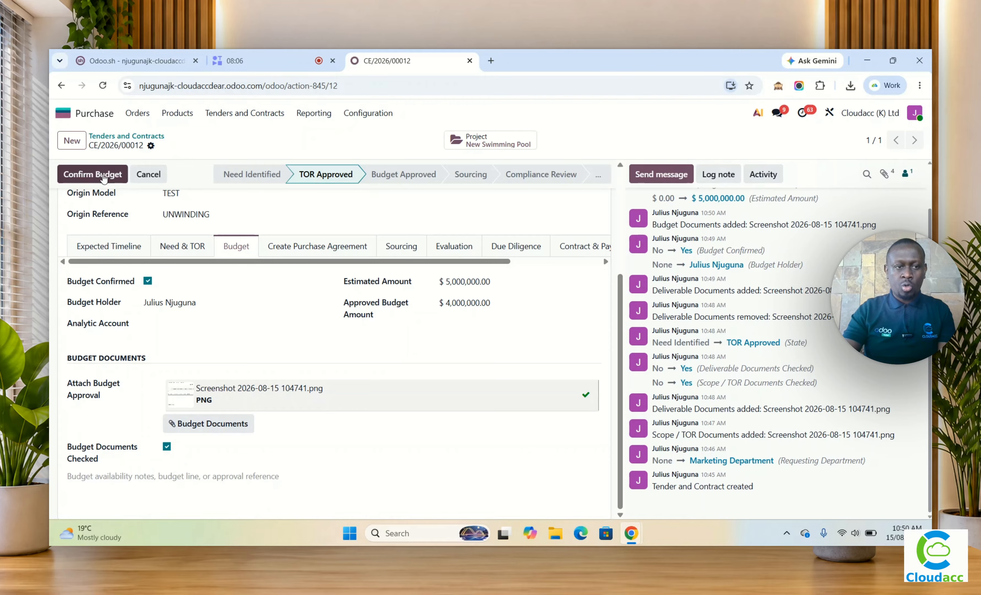
pyautogui.click(103, 176)
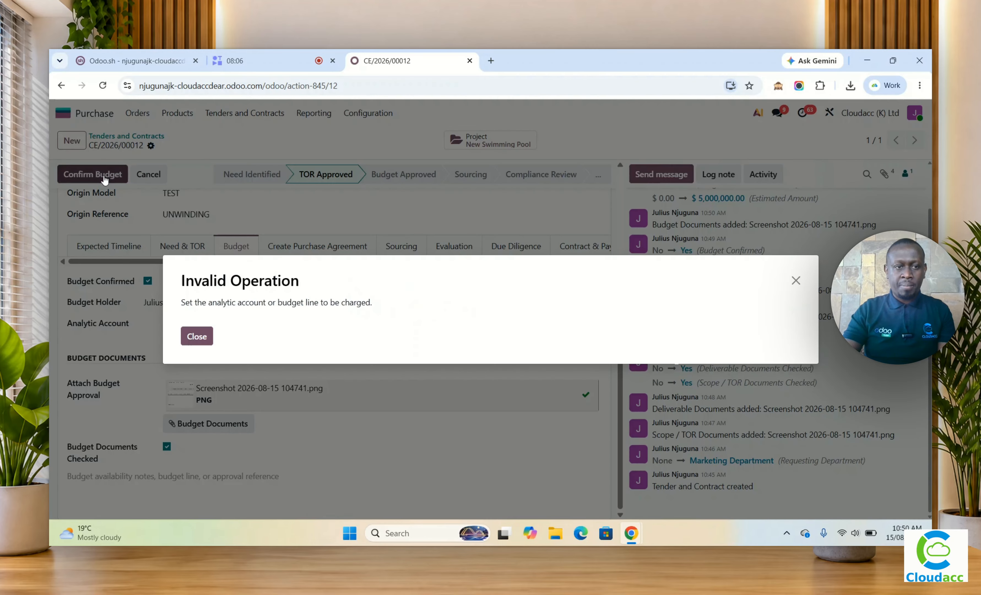
pyautogui.click(197, 337)
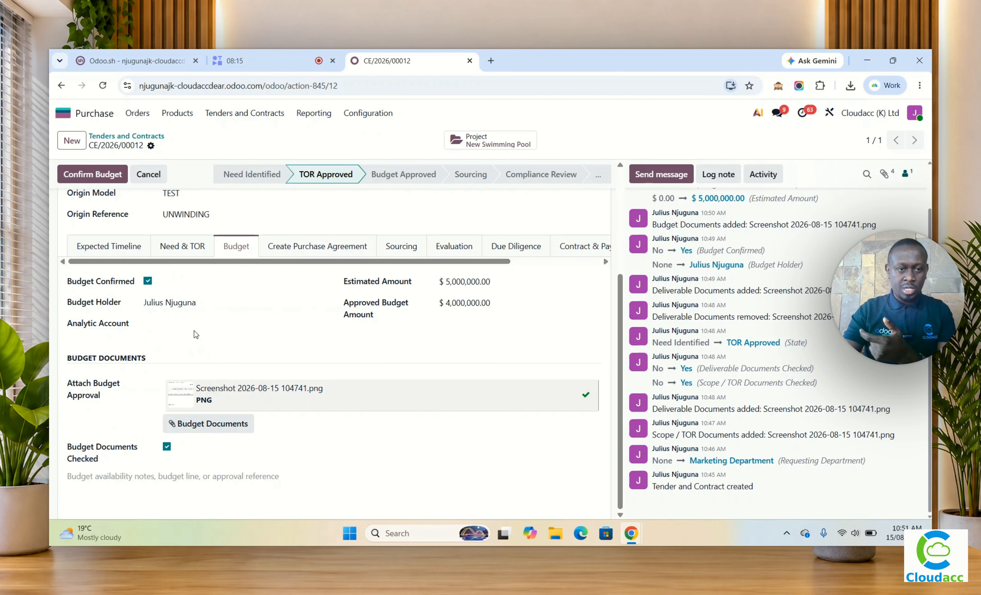
# Step: Set the tender's analytic account to New Swimming Pool, save it, and confirm the budget
pyautogui.click(192, 325)
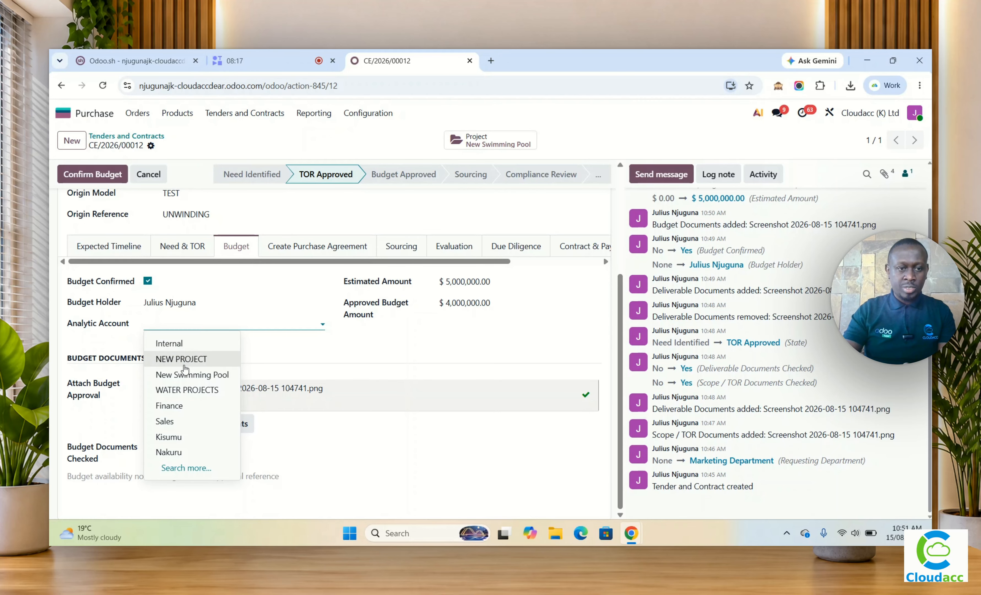
pyautogui.click(183, 375)
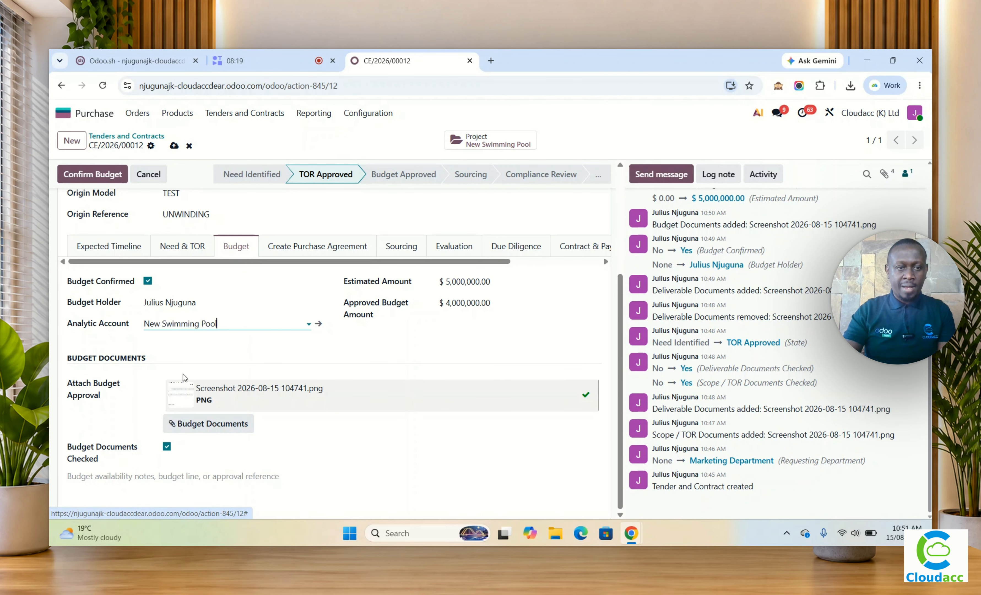
pyautogui.click(173, 145)
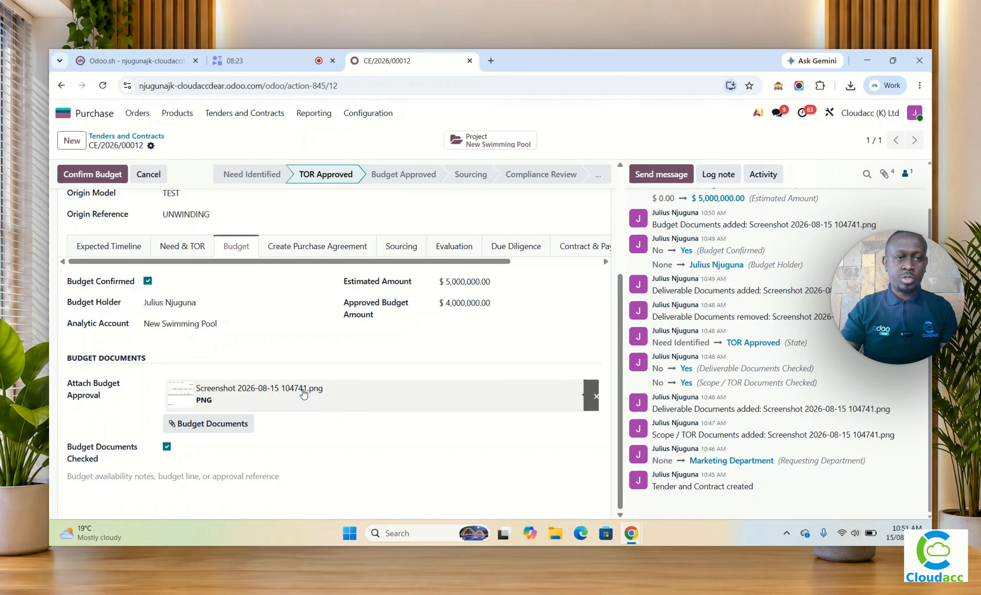
pyautogui.click(96, 173)
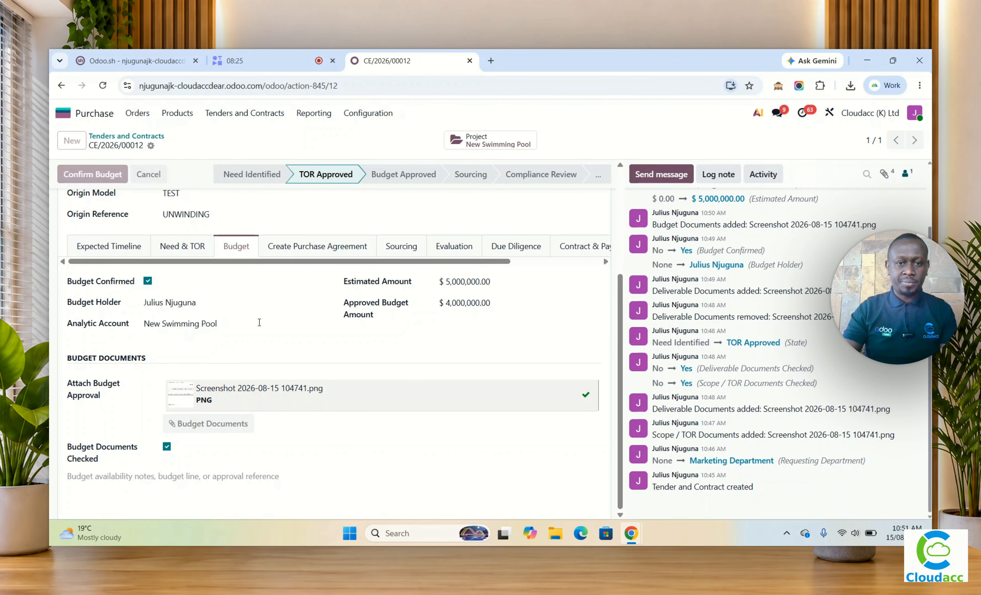
# Step: Switch to Accounting, open Budget 2026 from the analytic budgets, and reset it to draft
pyautogui.scroll(4, 279, 354)
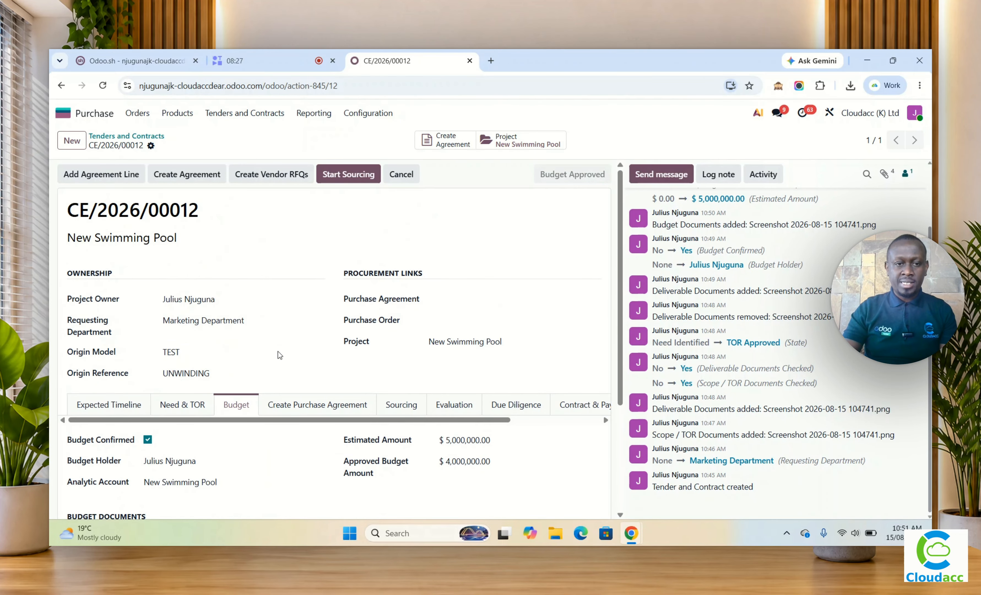
pyautogui.scroll(-4, 277, 350)
pyautogui.scroll(4, 278, 351)
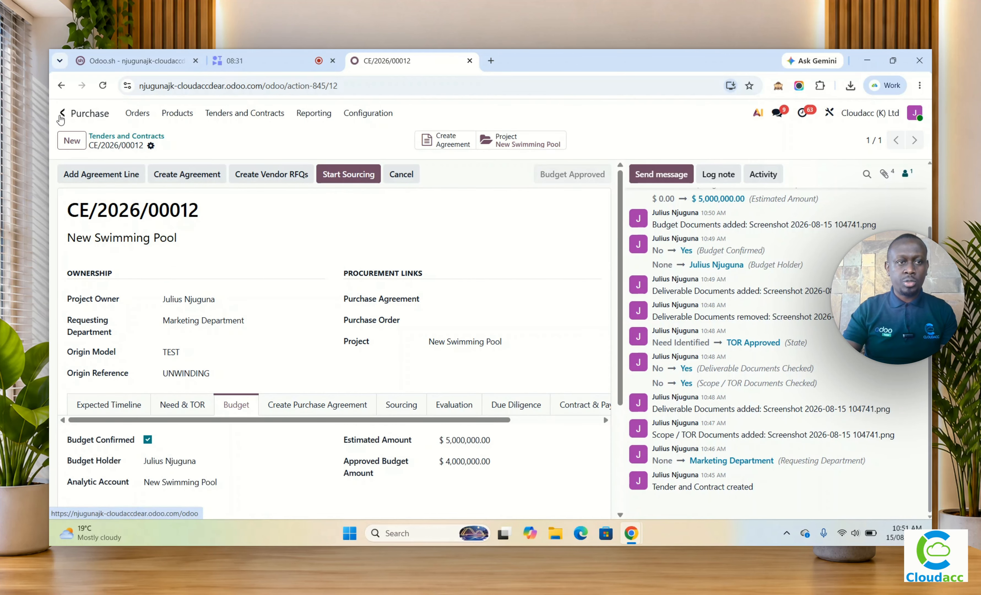
pyautogui.click(63, 112)
pyautogui.click(681, 230)
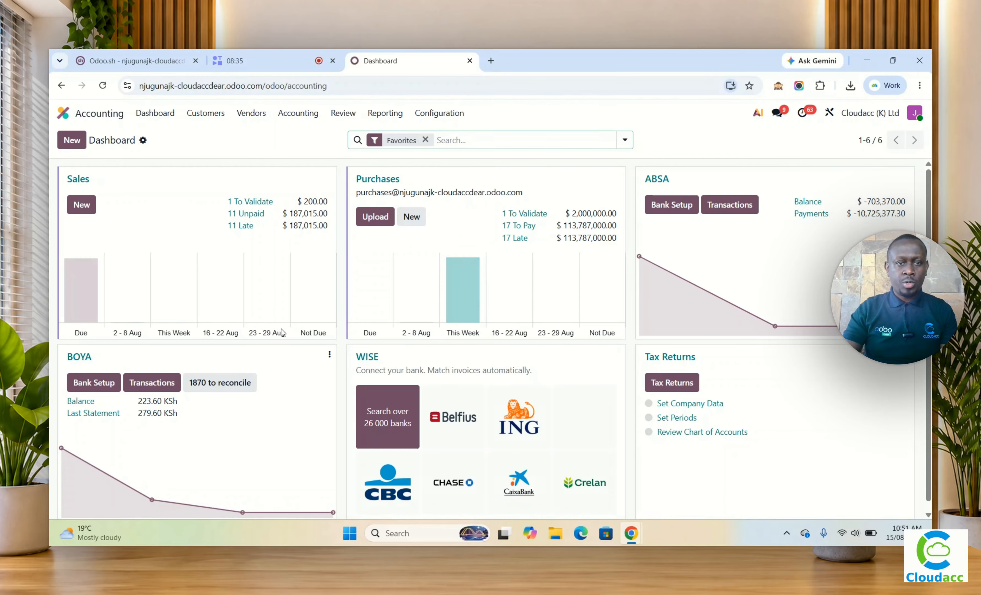
pyautogui.click(281, 116)
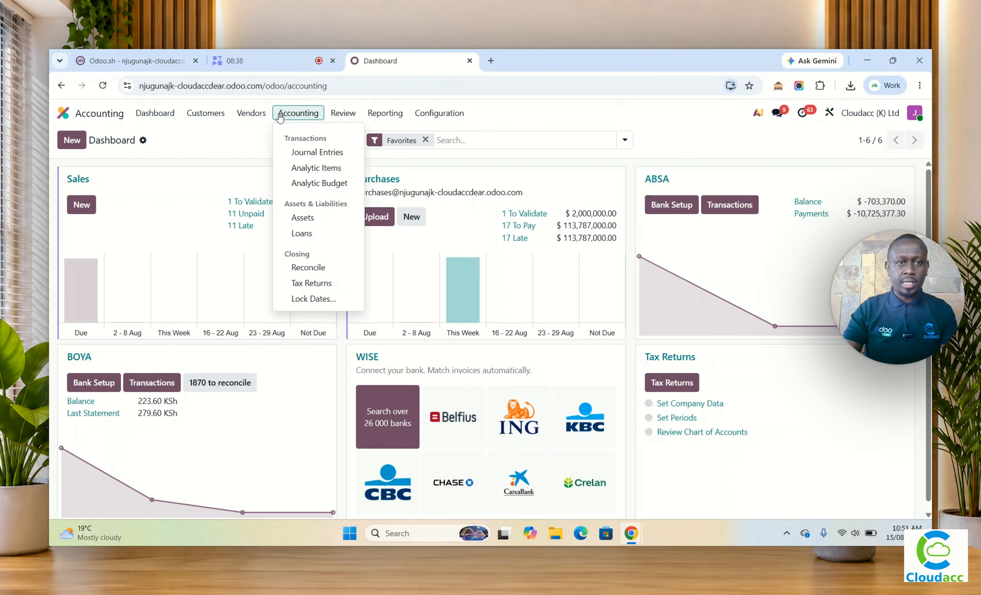
pyautogui.moveTo(265, 116)
pyautogui.moveTo(298, 114)
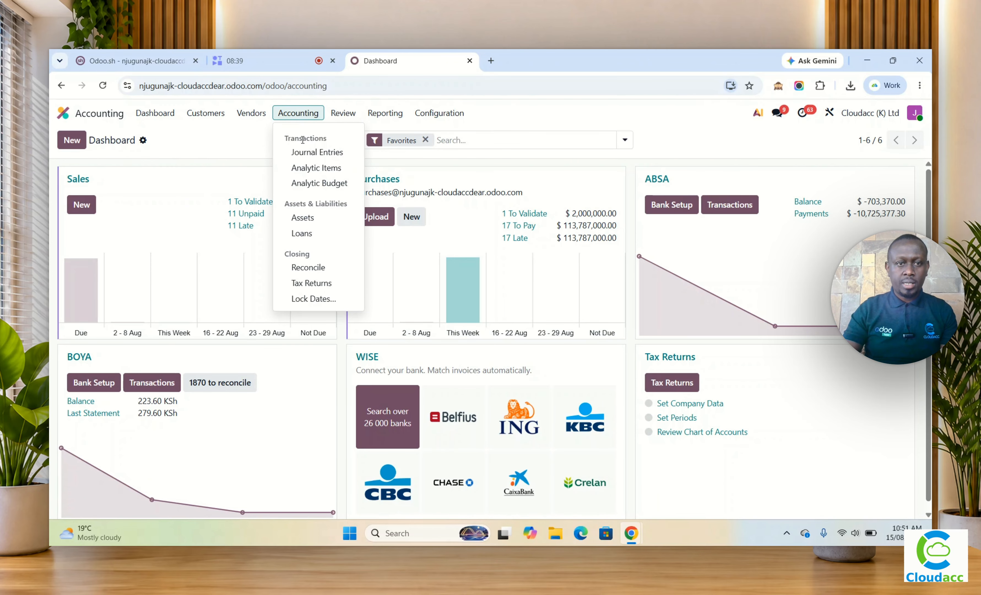
pyautogui.click(311, 184)
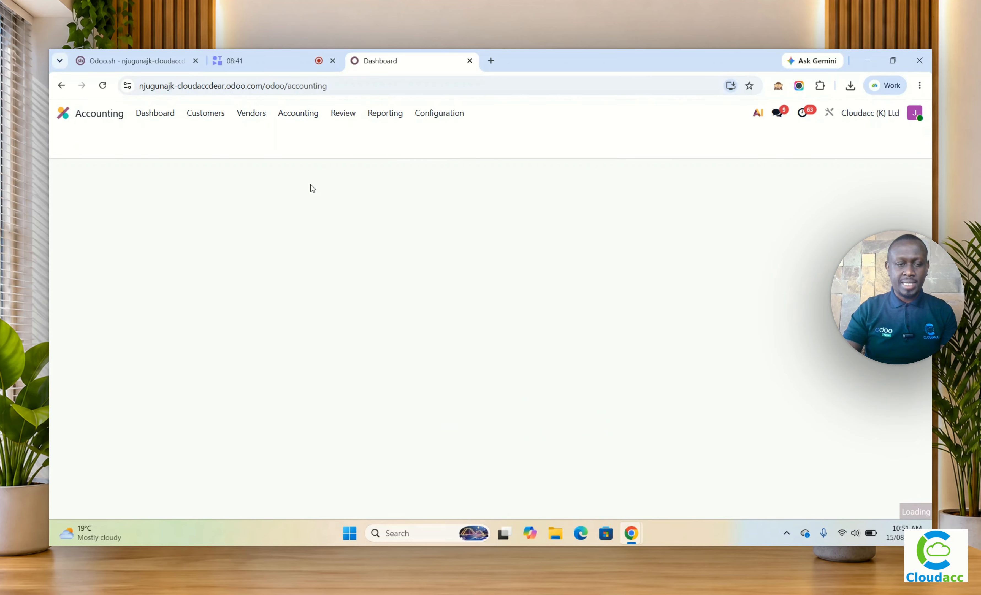
pyautogui.click(139, 193)
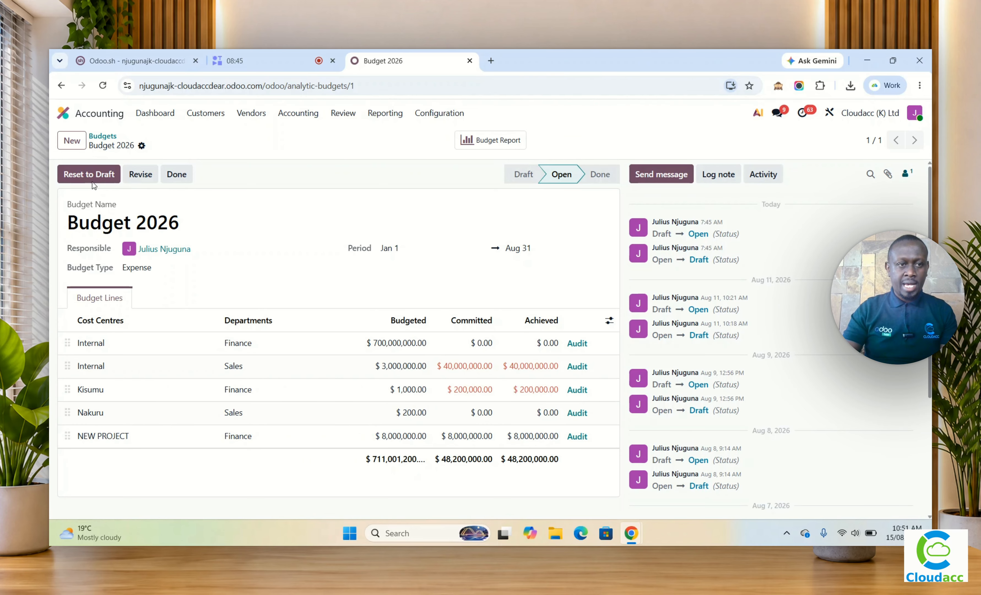
pyautogui.click(89, 176)
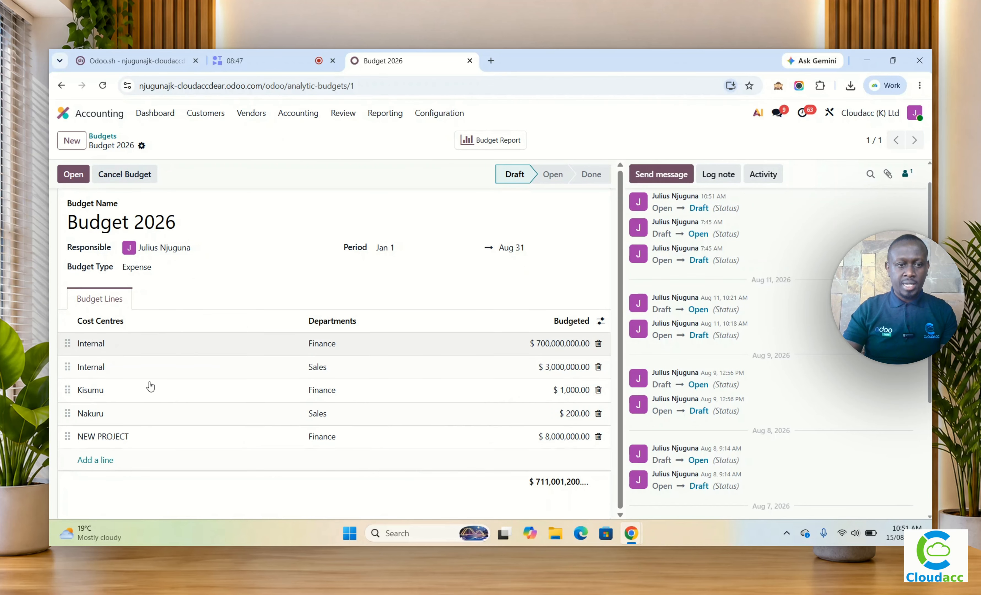
# Step: Add a budget line for the New Swimming Pool cost centre, Sales department, with a budgeted amount of $4,000,000
pyautogui.click(103, 465)
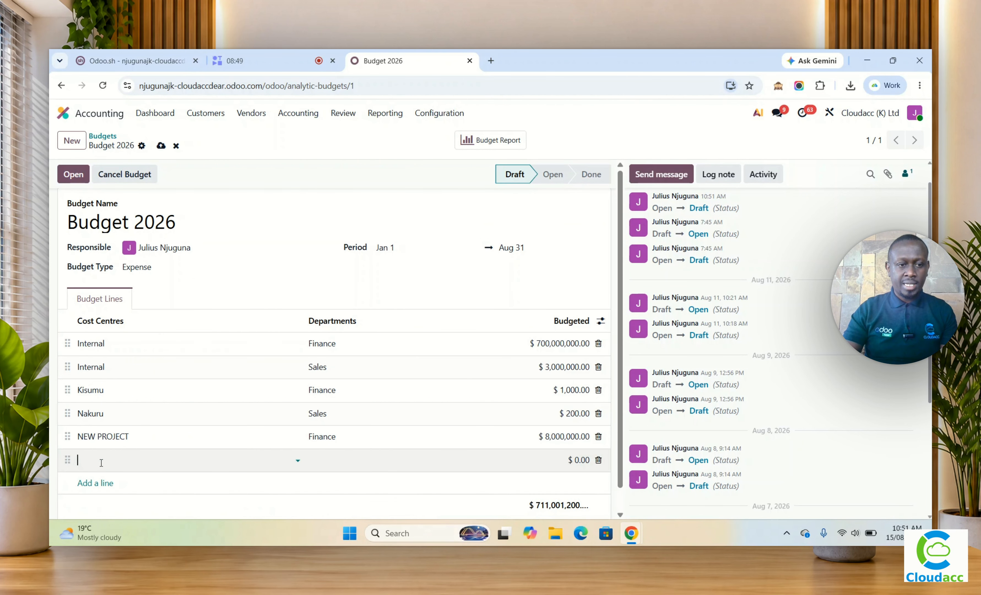
pyautogui.click(100, 461)
pyautogui.click(118, 378)
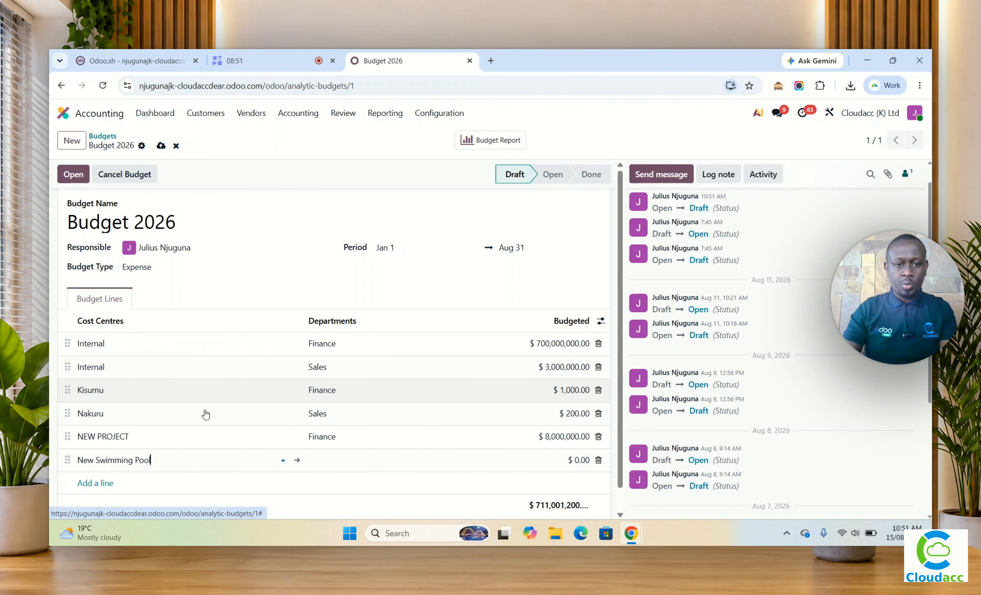
pyautogui.click(370, 456)
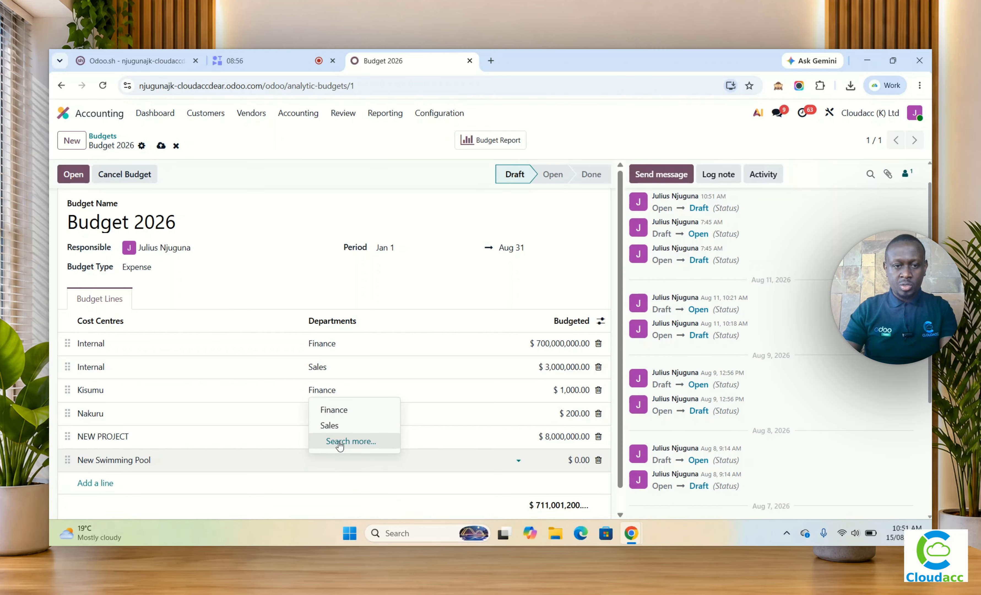
pyautogui.click(337, 428)
pyautogui.press('Tab')
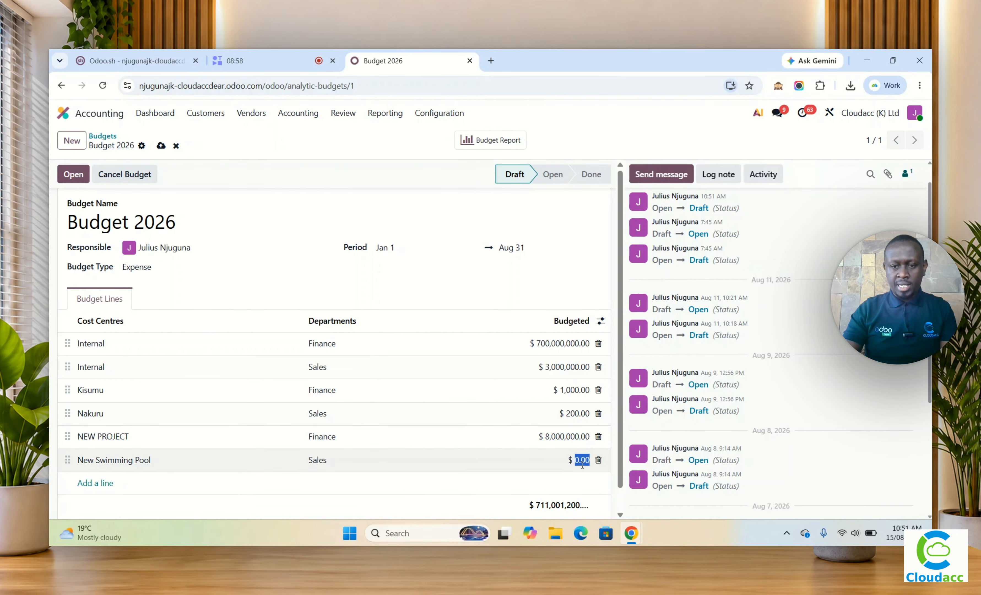
pyautogui.write('4000000')
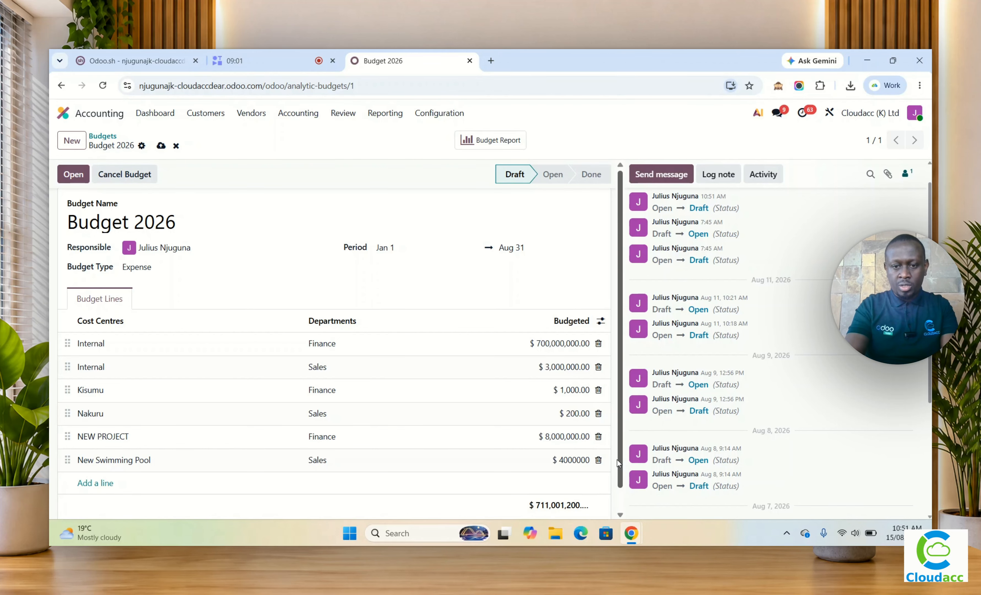
pyautogui.press('Return')
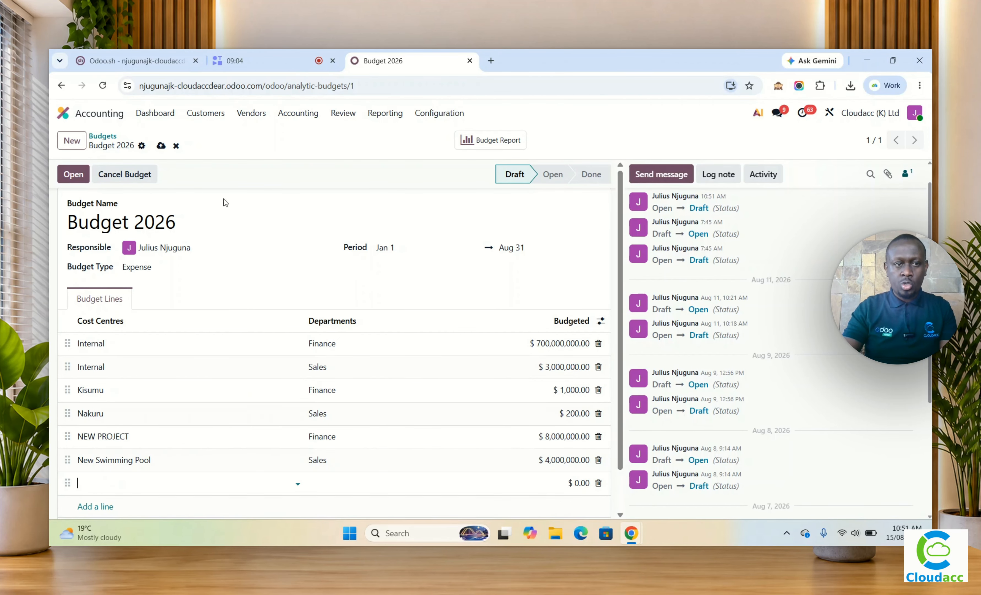
# Step: Save Budget 2026 without the empty extra line and set the budget to Open
pyautogui.click(160, 148)
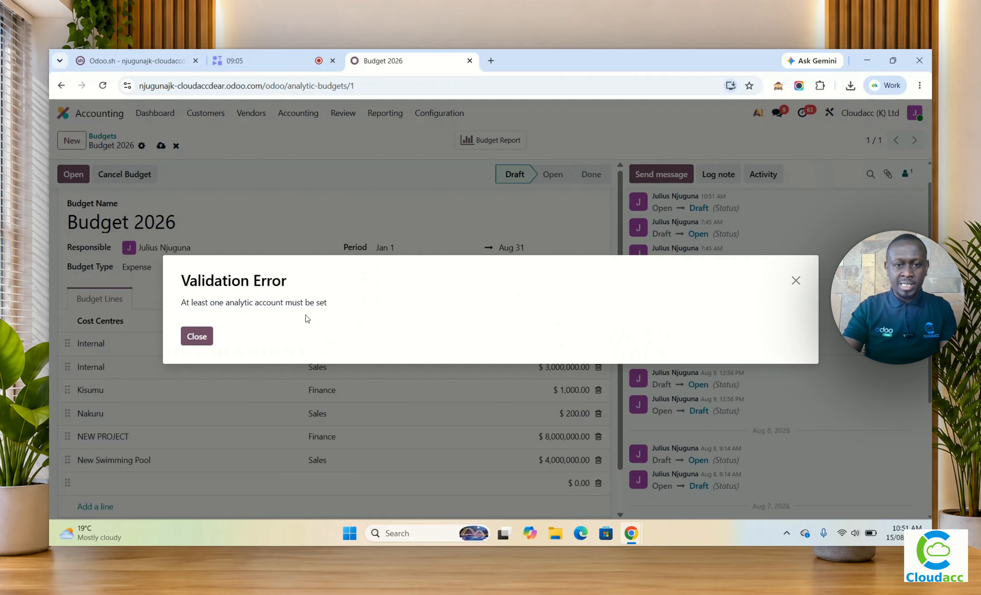
pyautogui.click(199, 338)
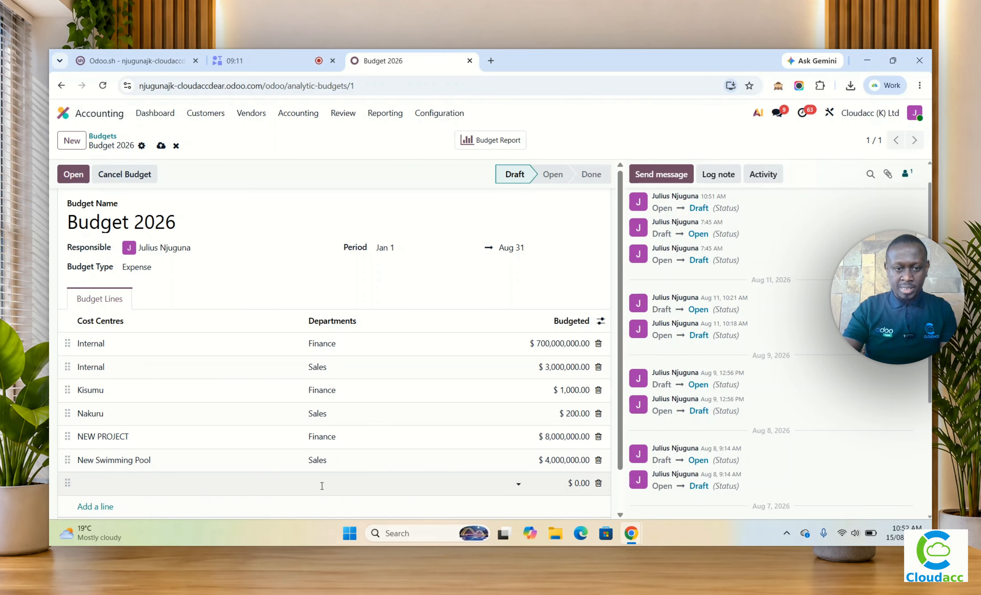
pyautogui.click(326, 466)
pyautogui.click(326, 467)
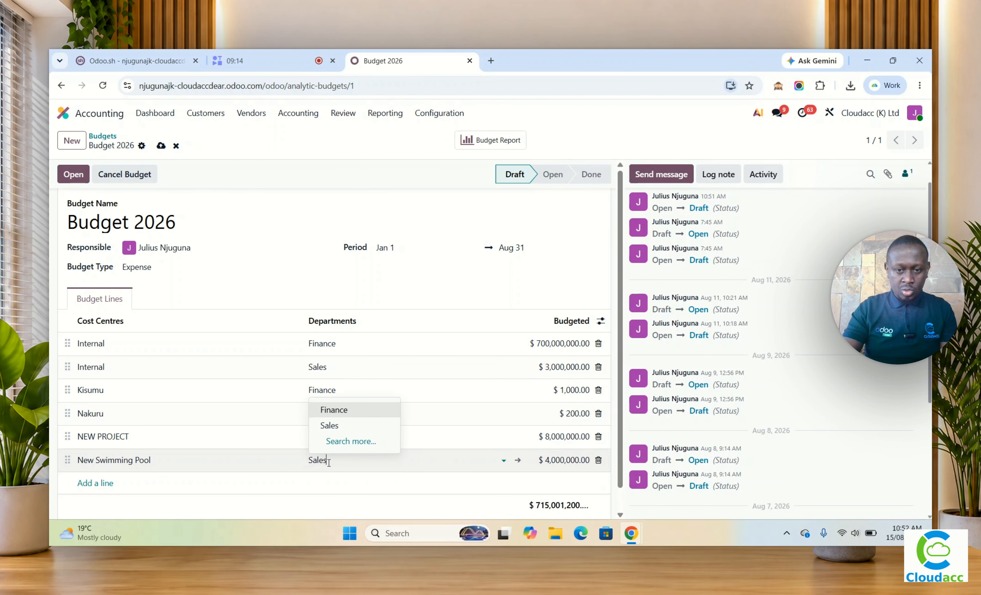
pyautogui.click(160, 145)
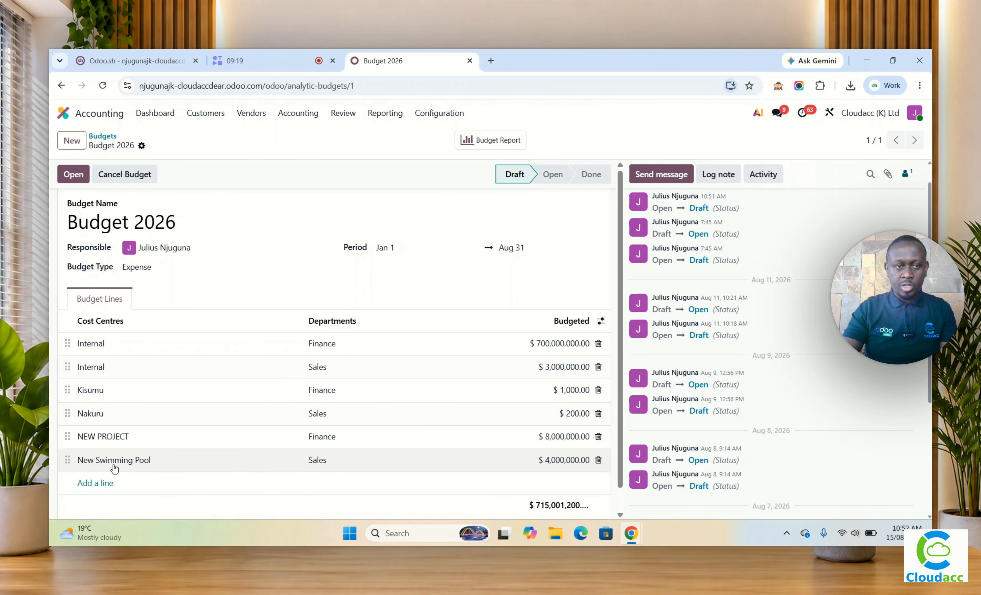
pyautogui.click(74, 171)
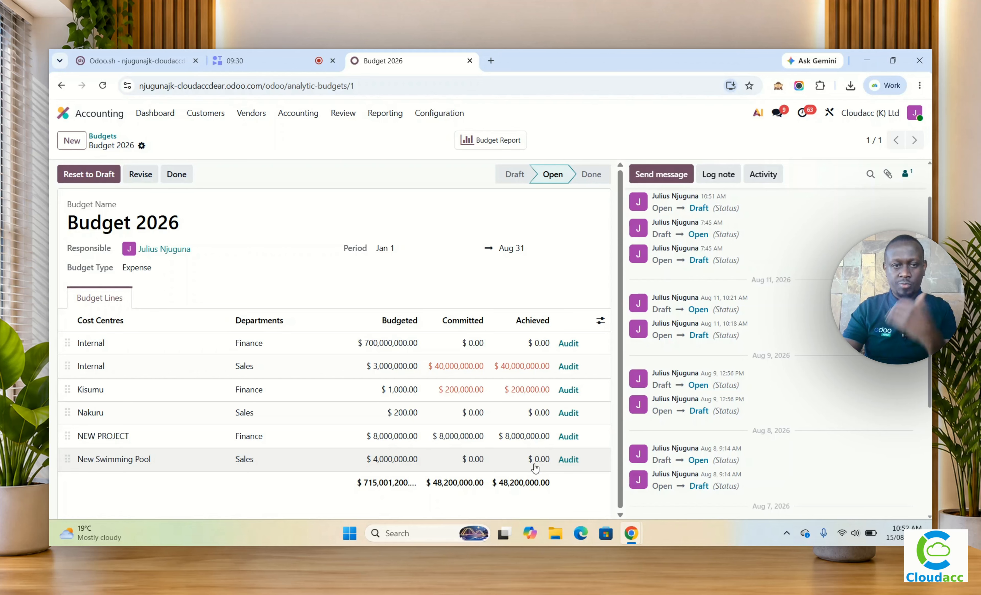
# Step: Return to the Purchase app and open tender CE/2026/00012 from the tenders and contracts register
pyautogui.click(63, 113)
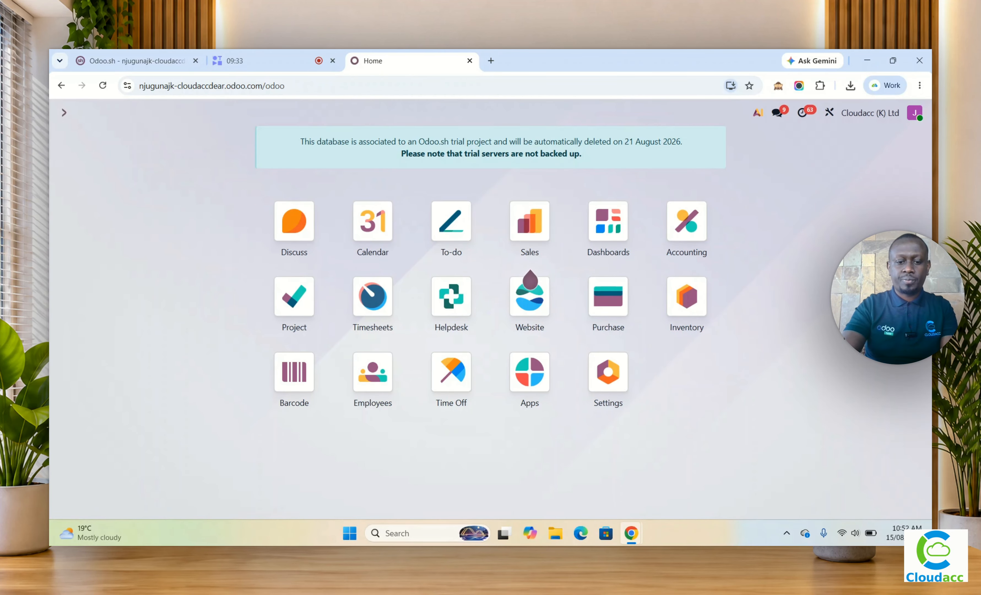
pyautogui.write('pur')
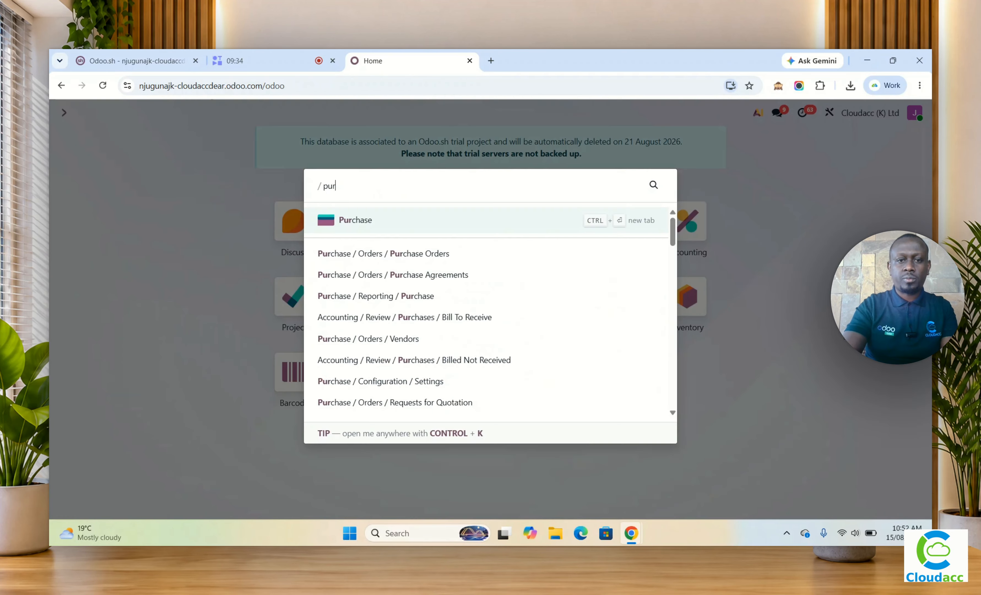
pyautogui.click(403, 225)
pyautogui.click(264, 116)
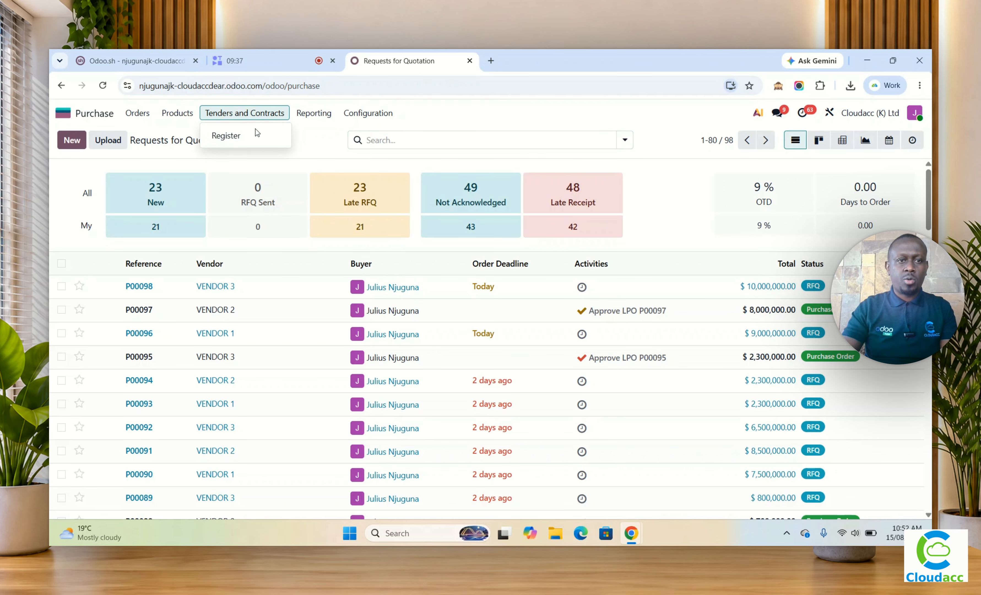
pyautogui.click(253, 134)
pyautogui.click(251, 197)
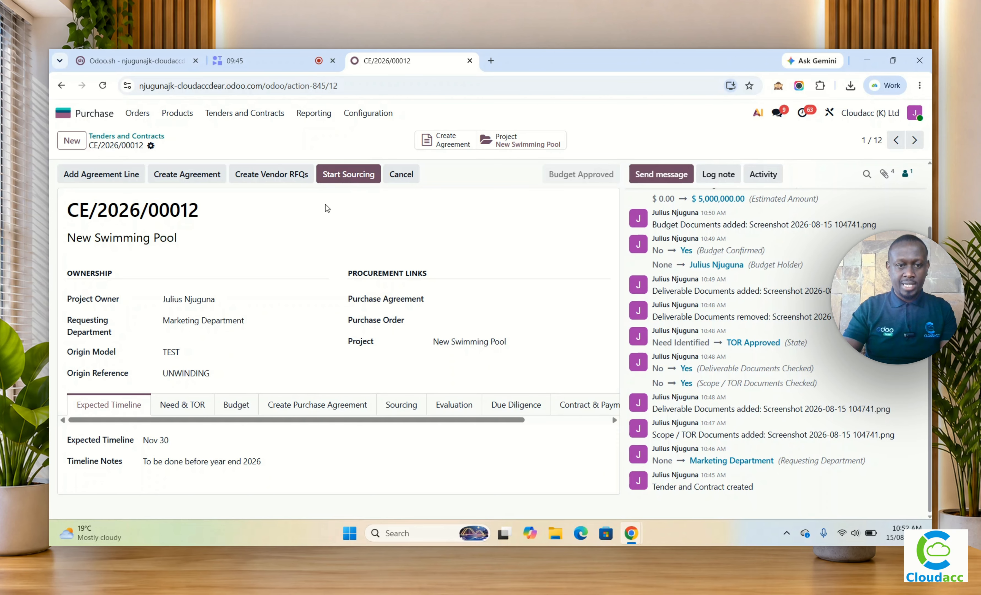
# Step: Create the purchase agreement for the New Swimming Pool tender and review its product line
pyautogui.click(289, 415)
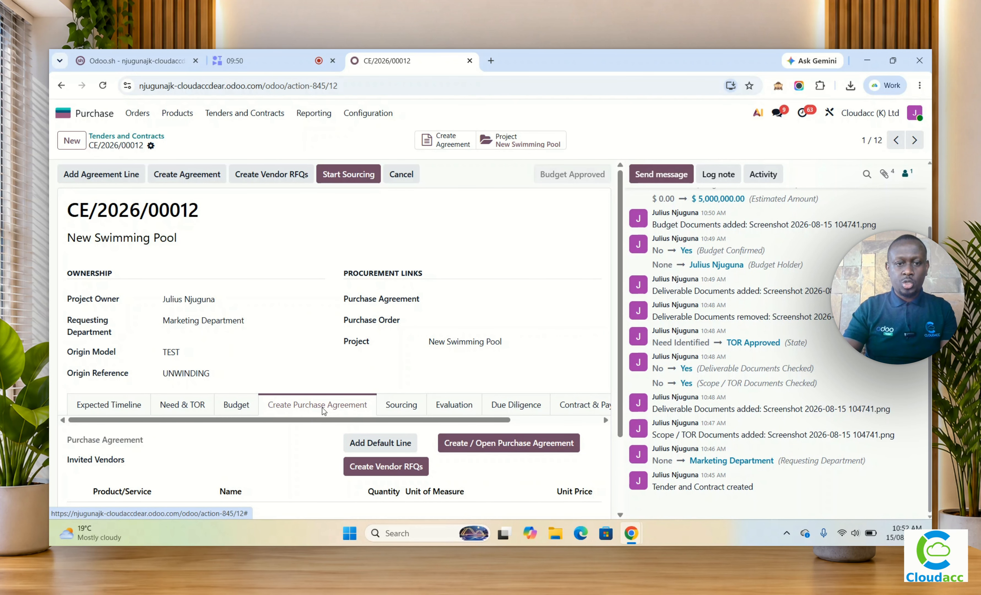
pyautogui.scroll(-3, 324, 411)
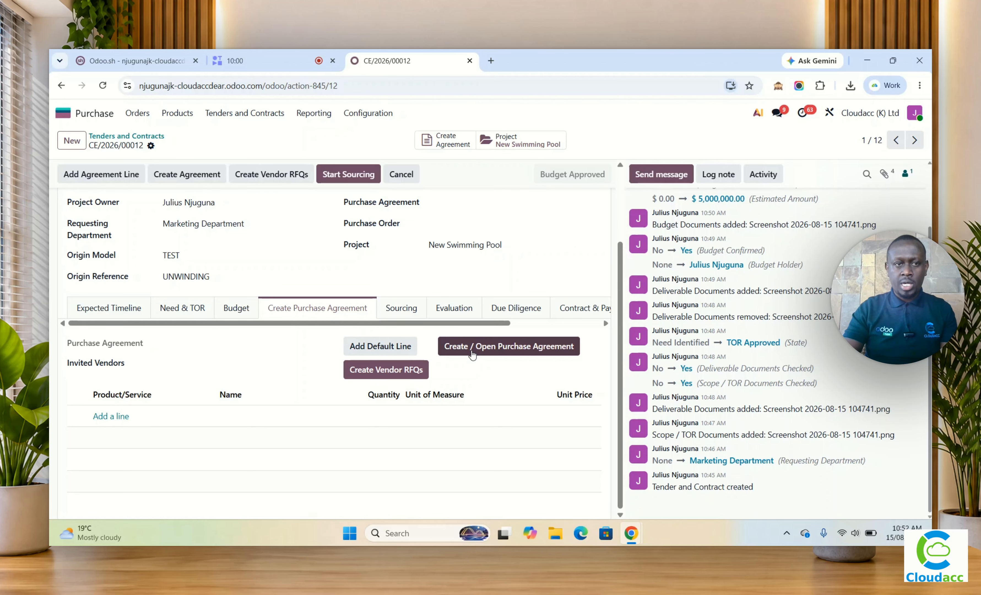
pyautogui.click(138, 113)
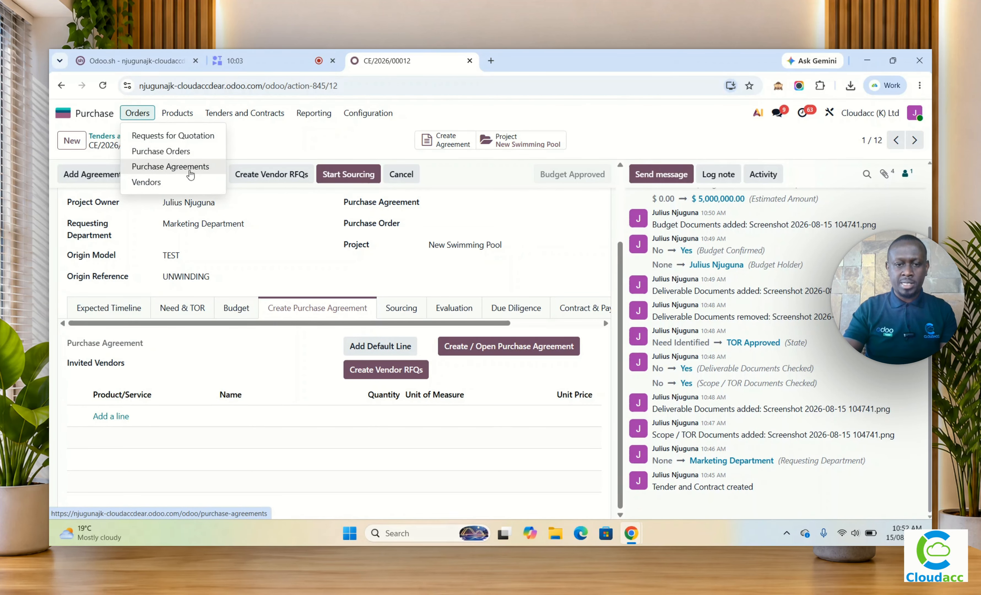
pyautogui.click(495, 347)
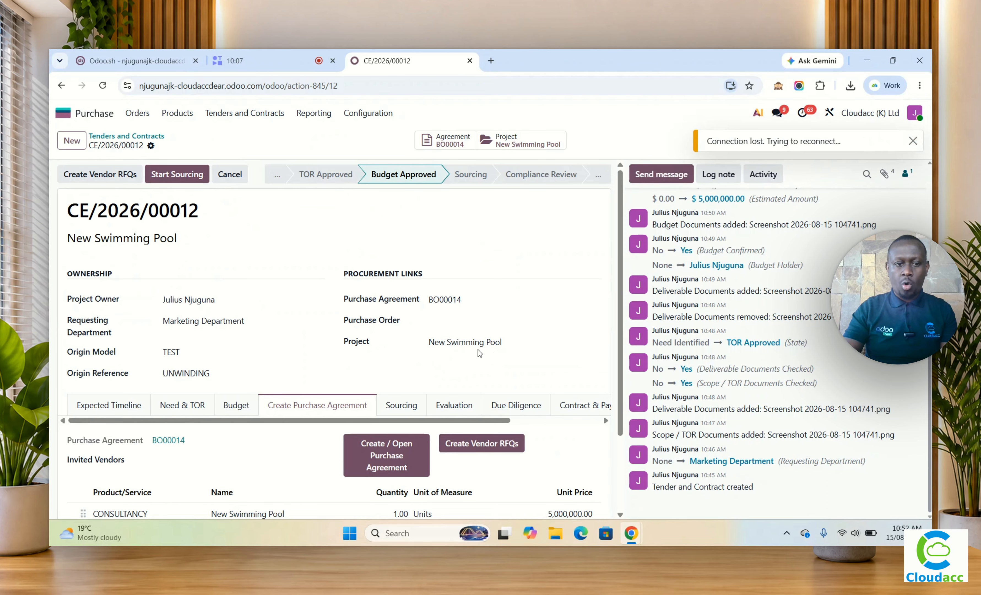
pyautogui.scroll(-2, 479, 351)
pyautogui.scroll(2, 452, 341)
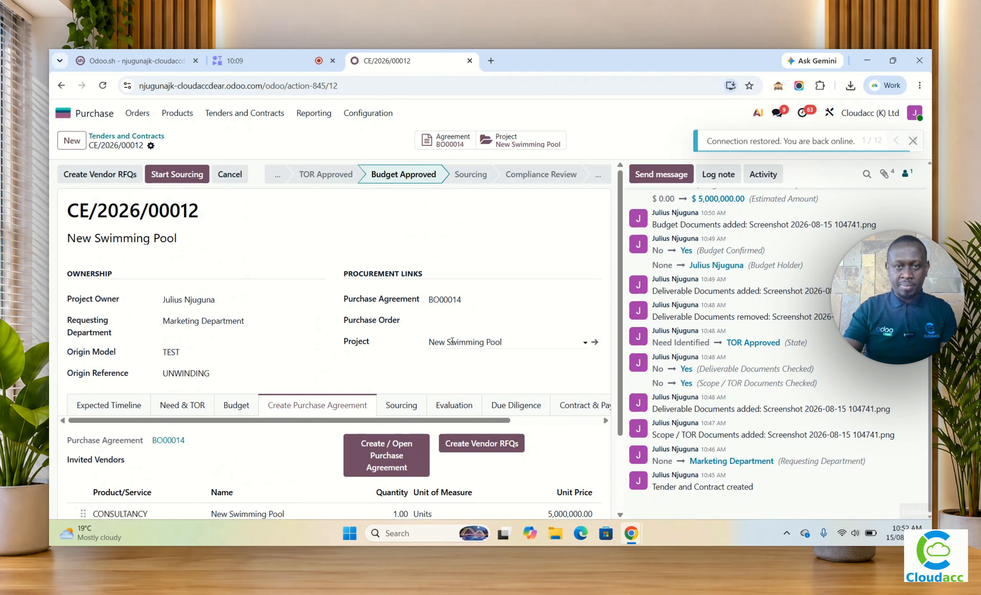
pyautogui.scroll(-2, 452, 341)
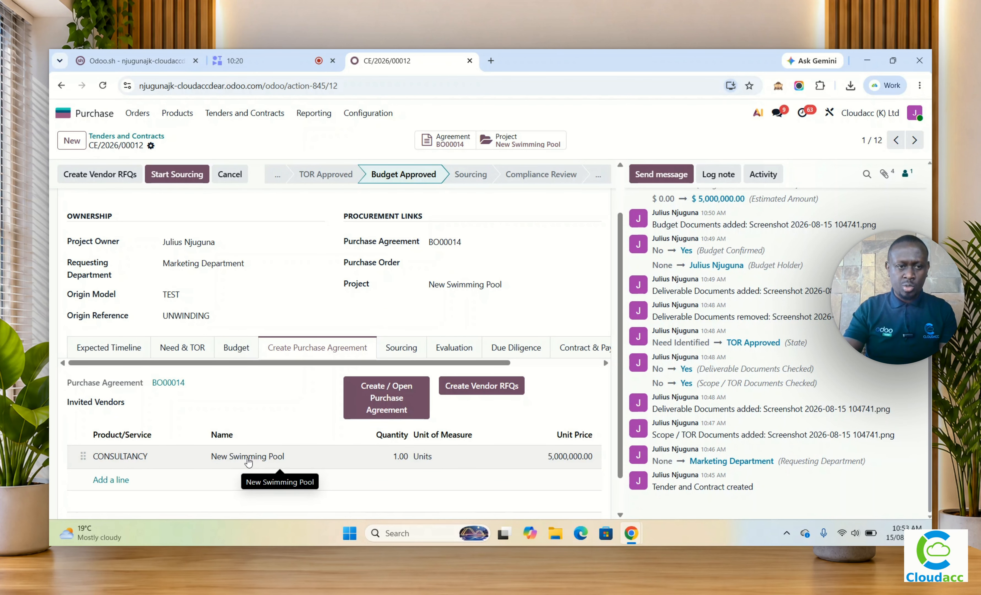
pyautogui.scroll(2, 412, 264)
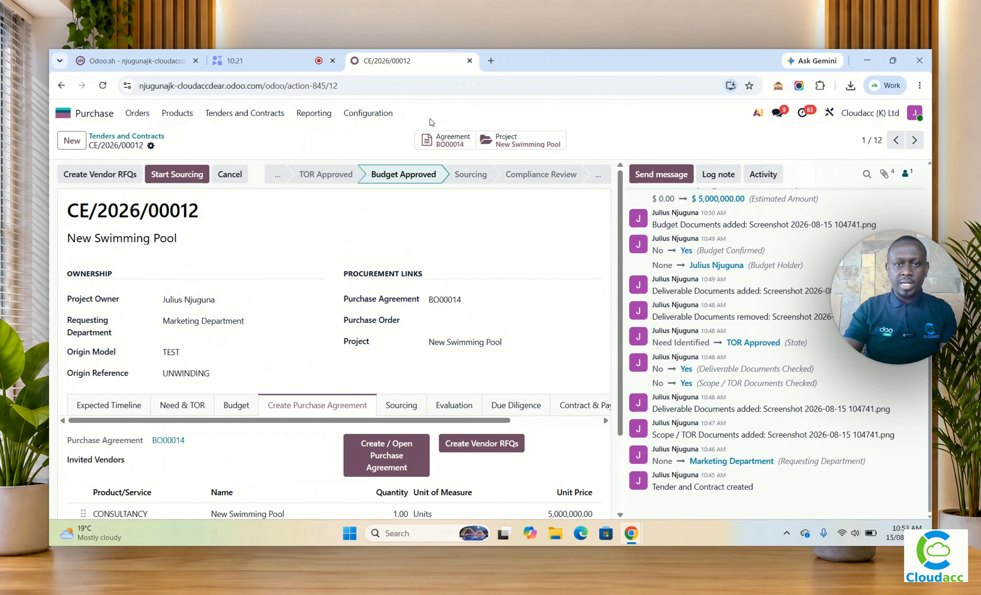
# Step: Open the tender's linked agreement, change its agreement type to Purchase Template, and save it
pyautogui.click(453, 143)
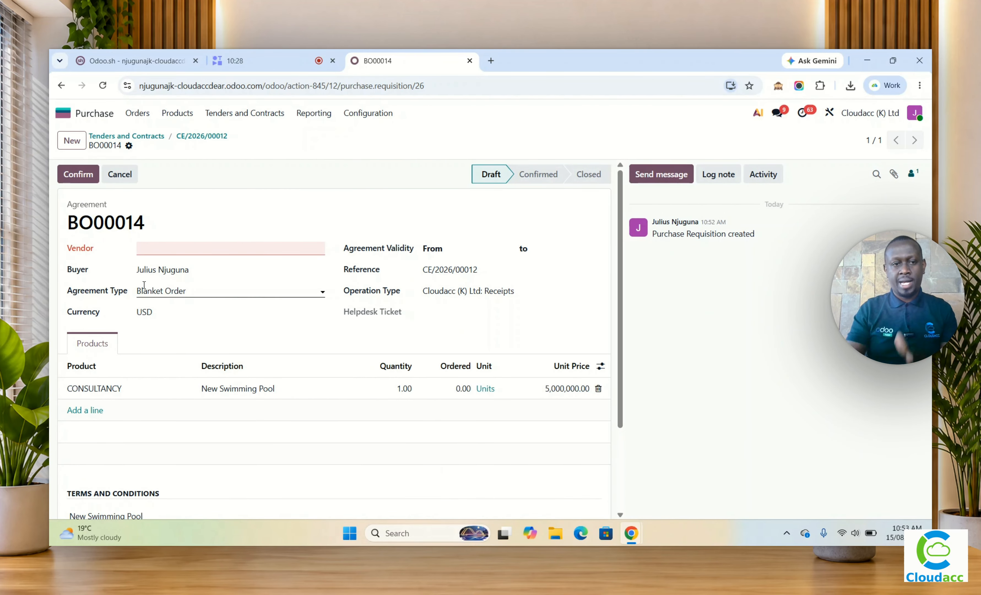
pyautogui.click(162, 287)
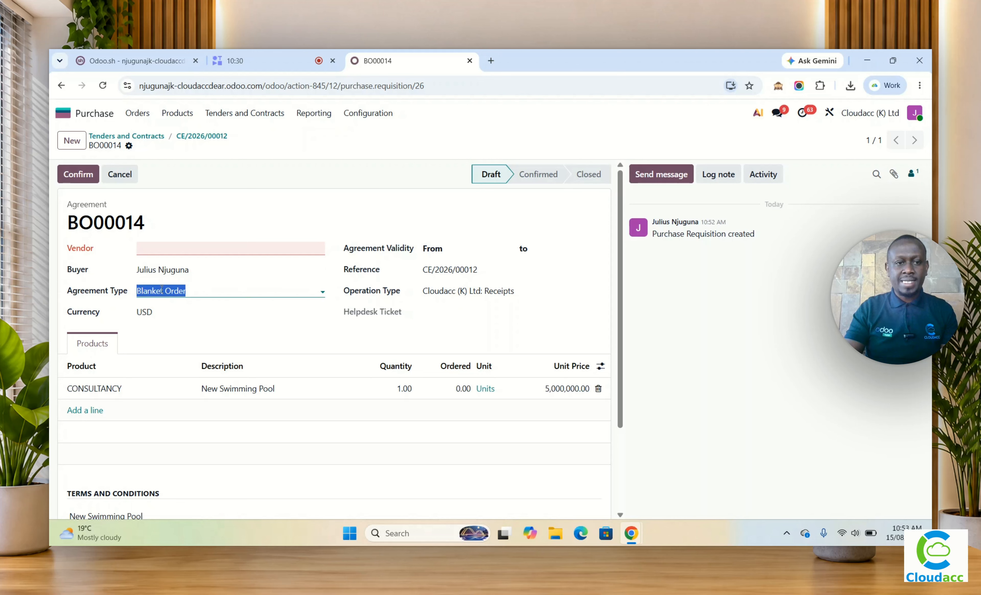
pyautogui.click(195, 327)
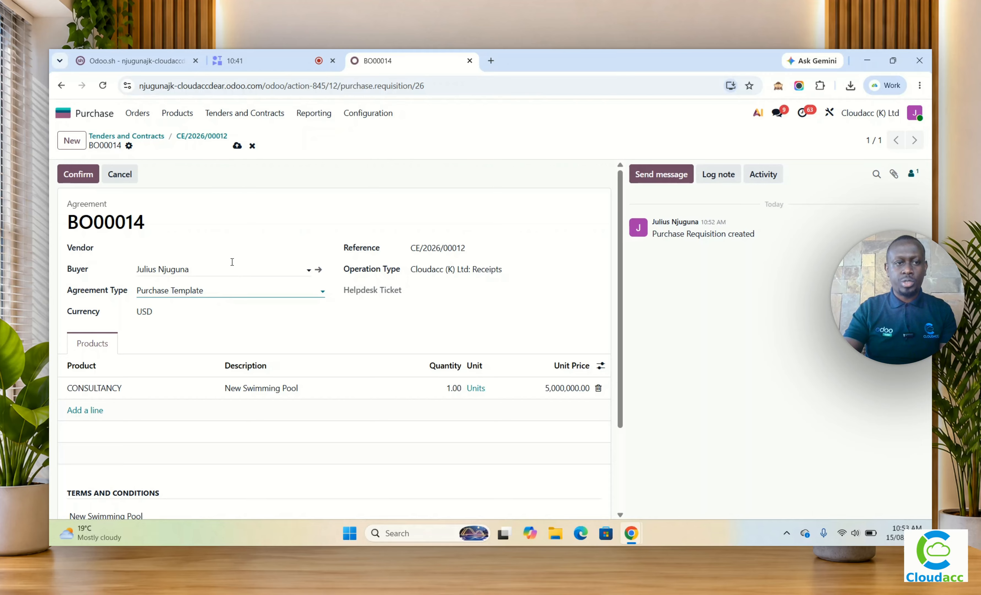
pyautogui.click(237, 146)
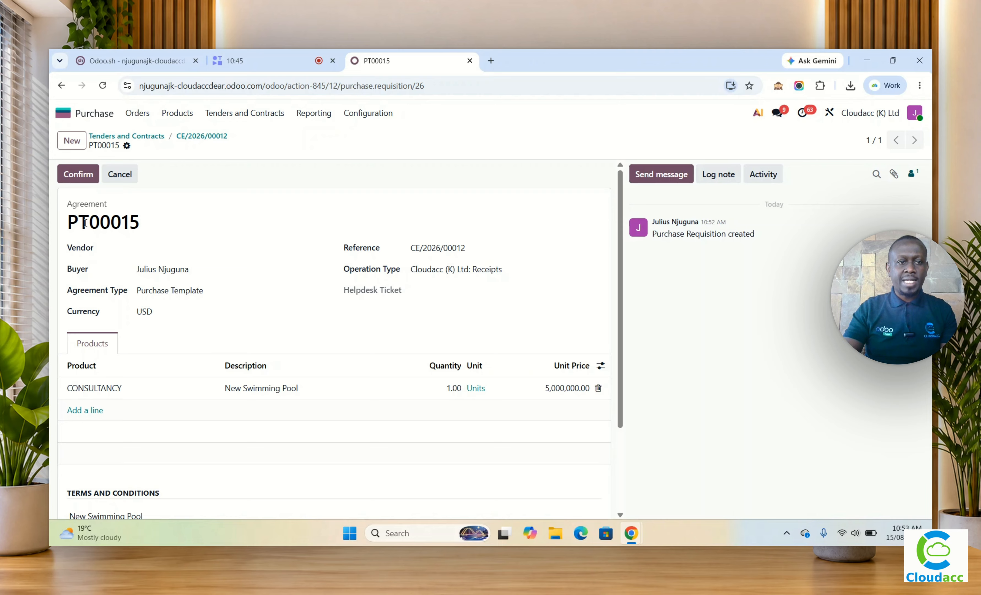
pyautogui.moveTo(86, 222); pyautogui.dragTo(60, 233)
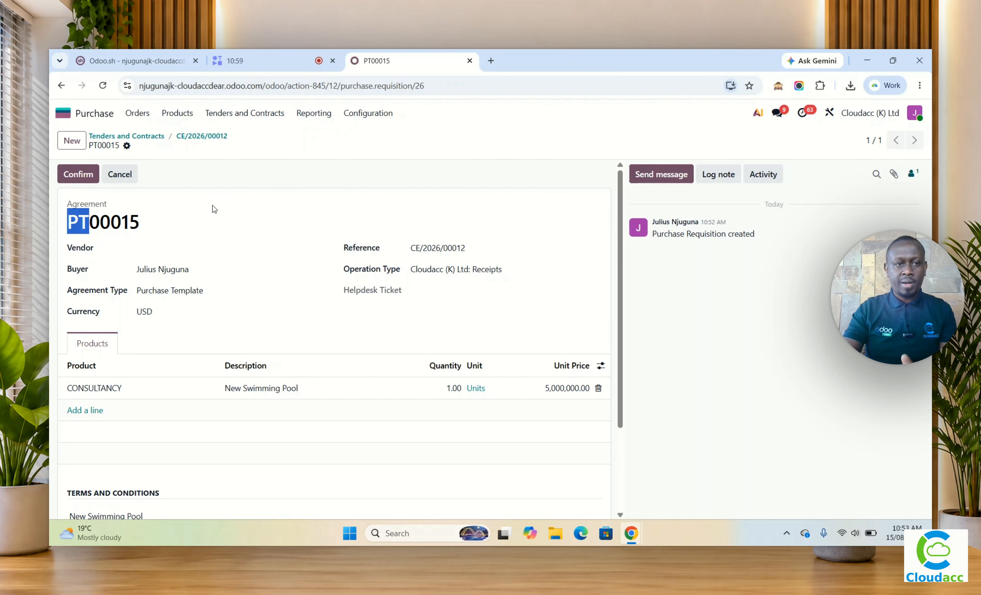
# Step: Confirm the purchase agreement and start a new quotation from it with VENDOR 1 as the vendor
pyautogui.click(78, 175)
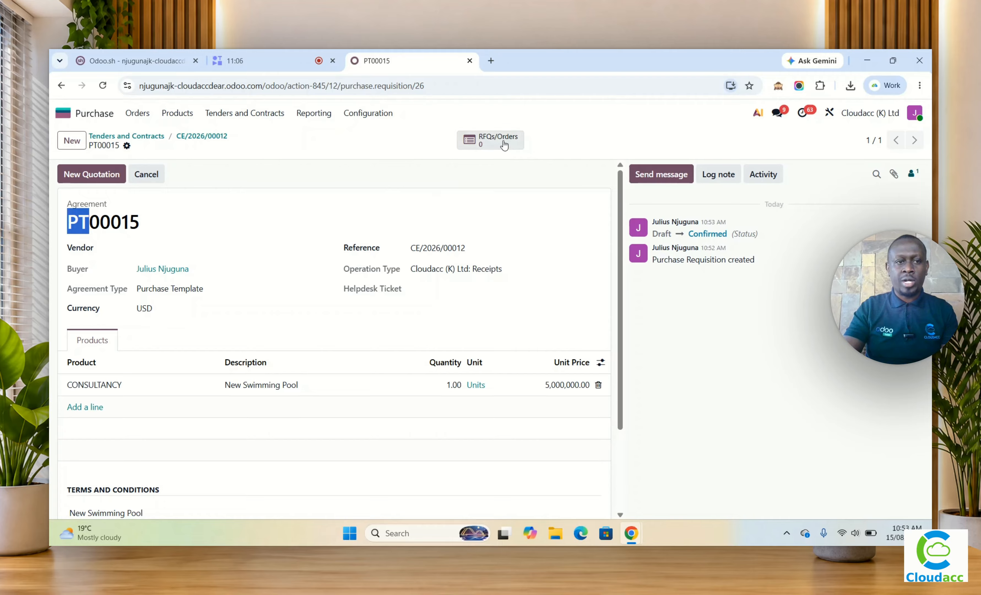
pyautogui.click(358, 149)
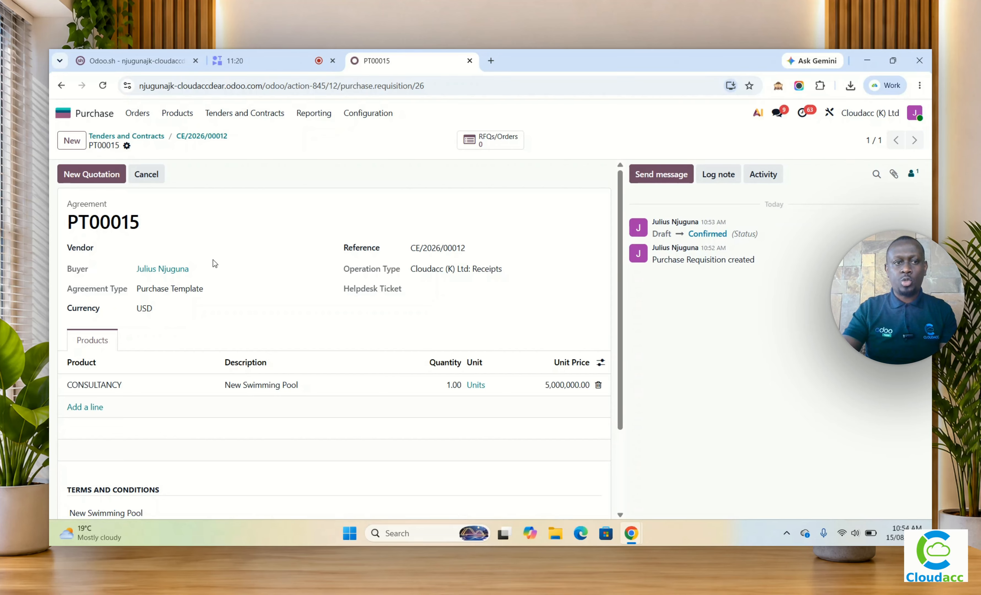
pyautogui.click(100, 181)
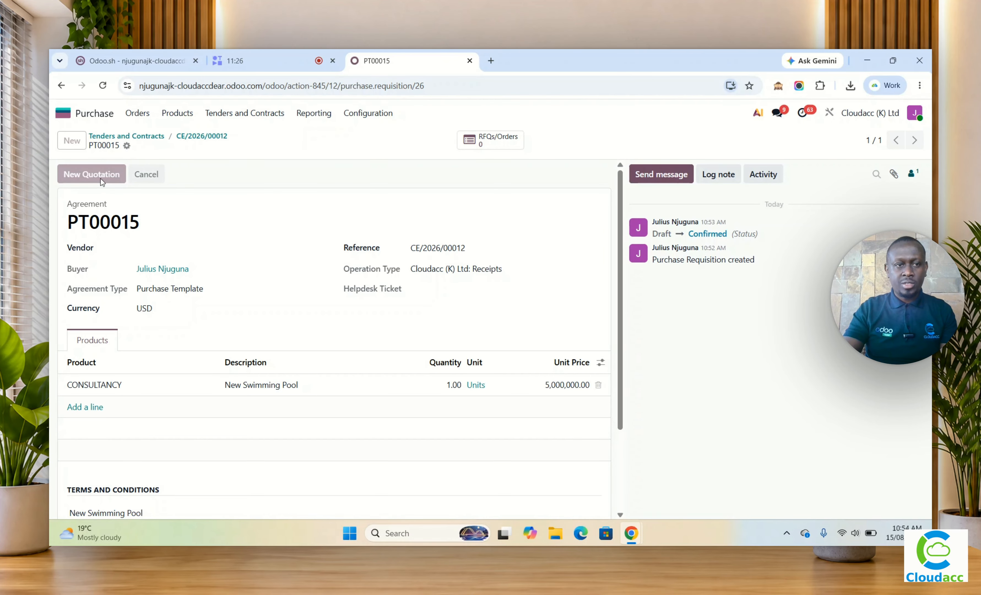
pyautogui.scroll(-3, 254, 368)
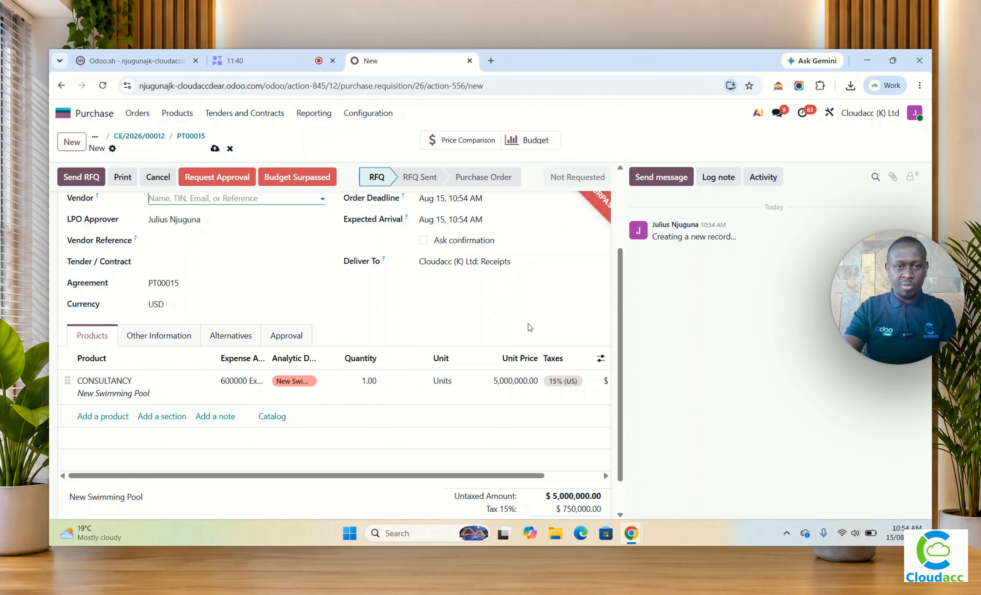
pyautogui.scroll(3, 343, 323)
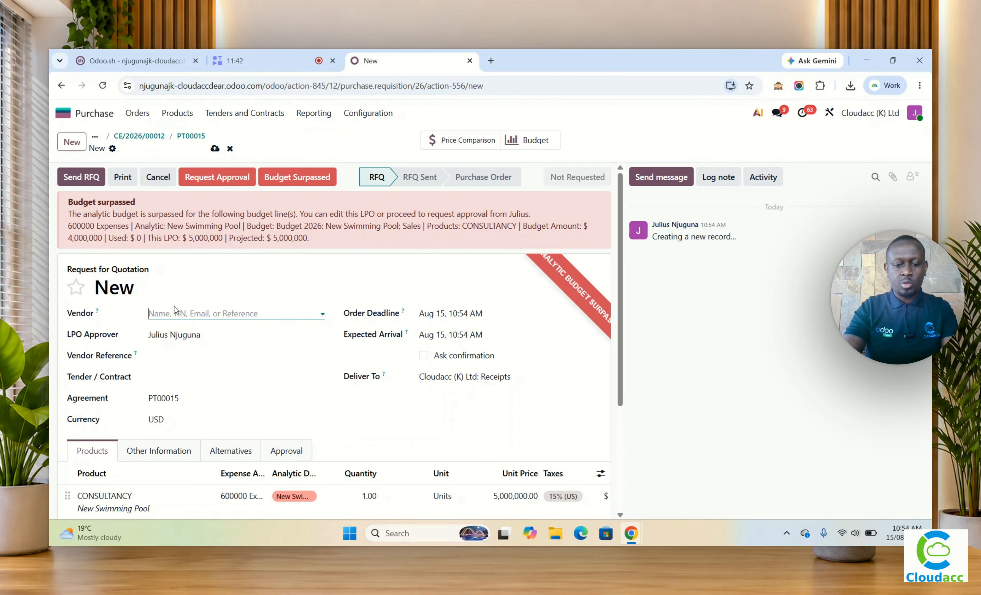
pyautogui.write('ven')
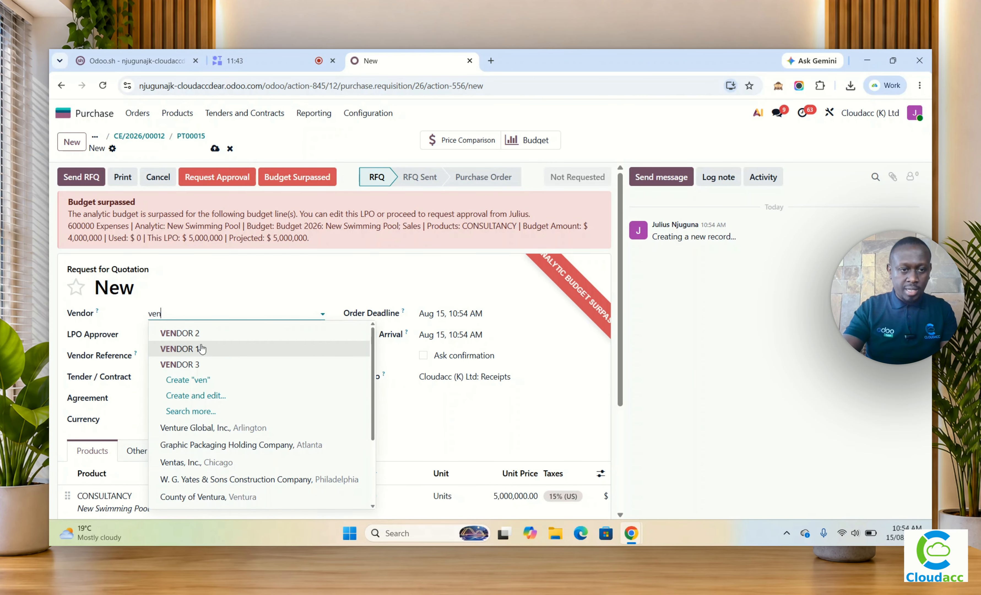
pyautogui.click(202, 348)
# Step: Price VENDOR 1's CONSULTANCY line at 3,500,000 without the 15% tax and save the quotation
pyautogui.click(508, 440)
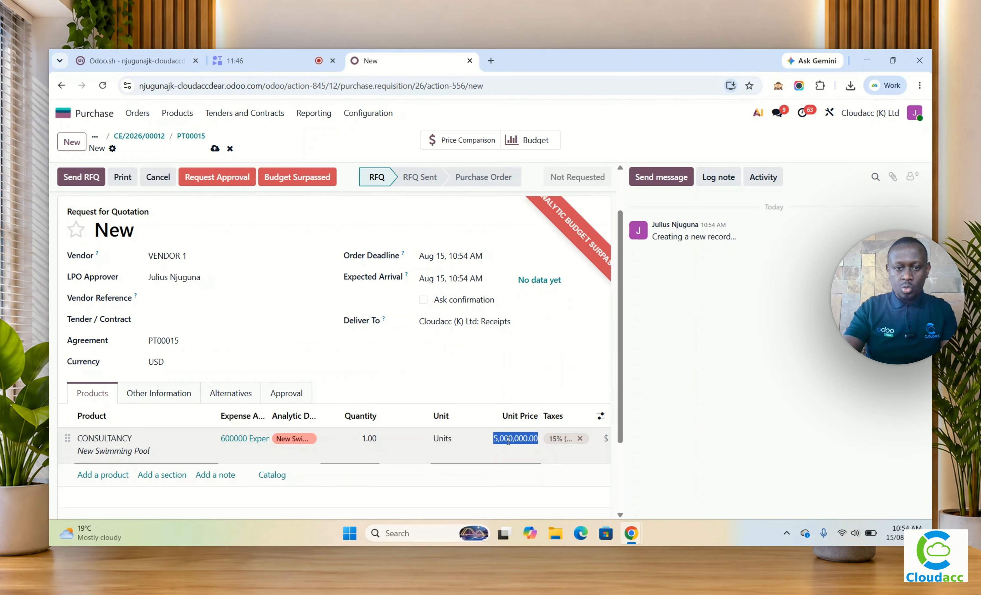
pyautogui.write('3,')
pyautogui.write('50')
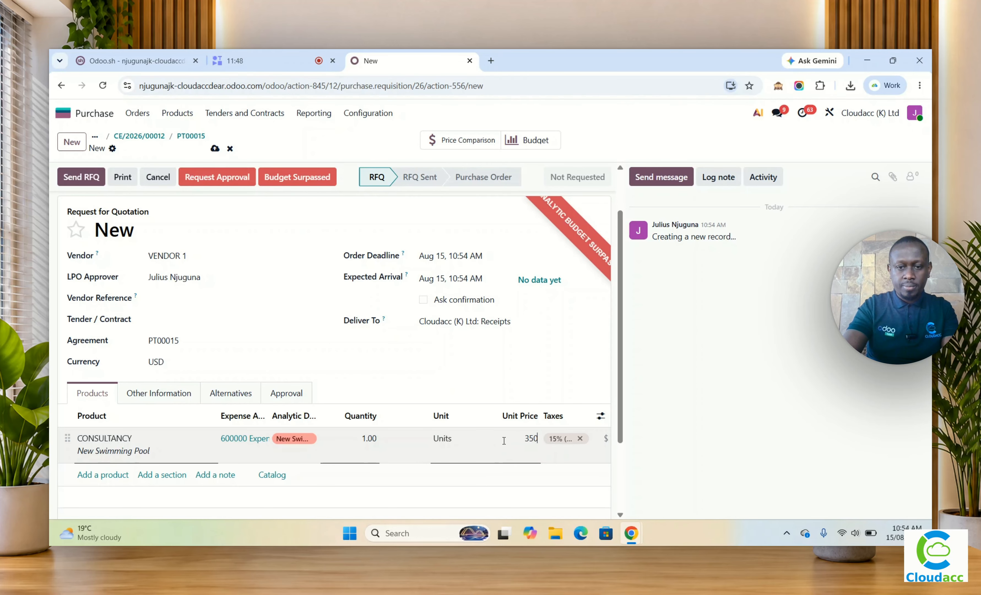
pyautogui.write('0,000')
pyautogui.press('Tab')
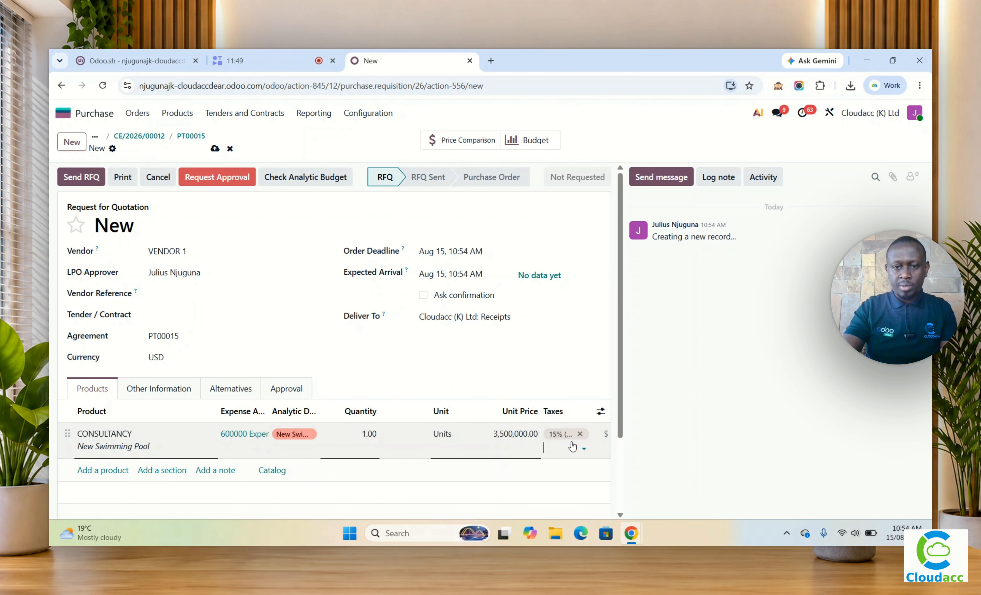
pyautogui.click(580, 434)
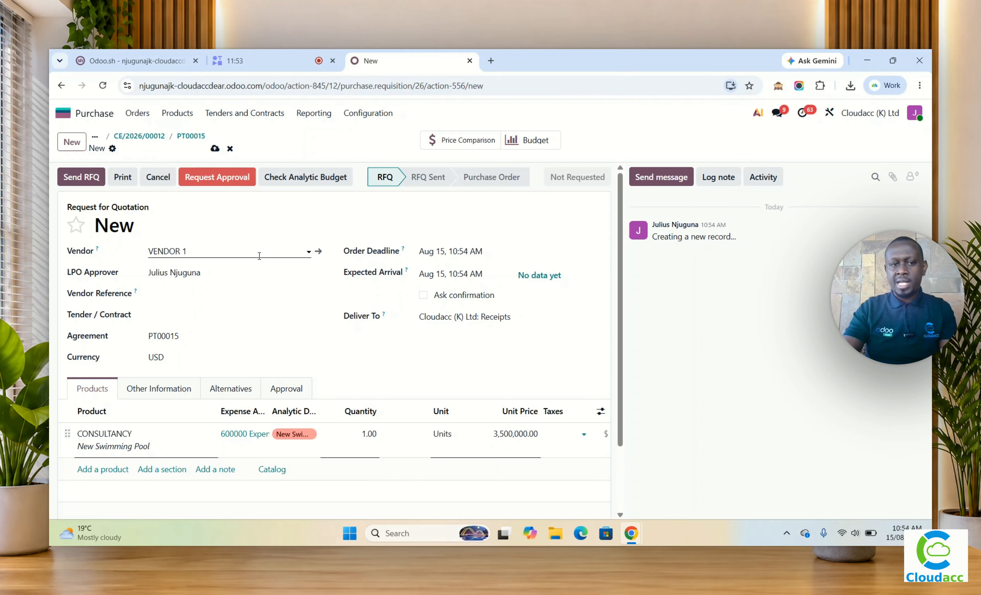
pyautogui.click(215, 148)
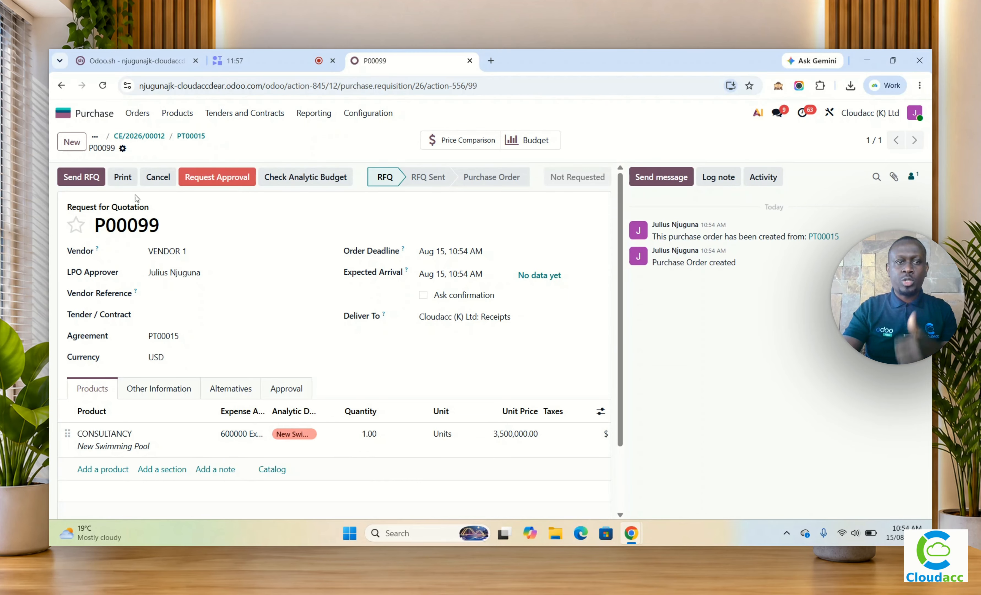
# Step: Return to agreement PT00015 and start another quotation from it with VENDOR 2 as the vendor
pyautogui.click(190, 136)
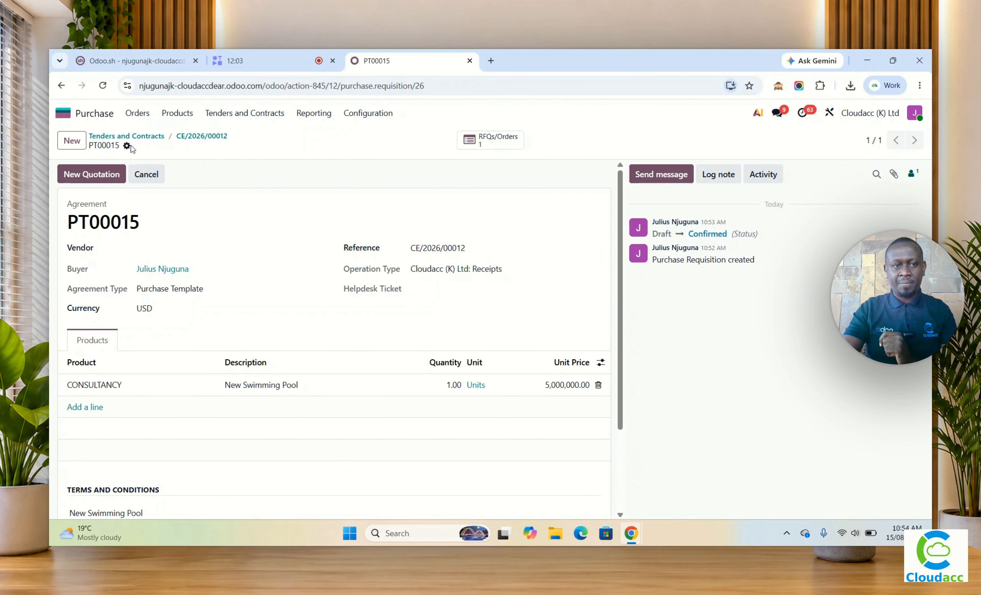
pyautogui.click(103, 178)
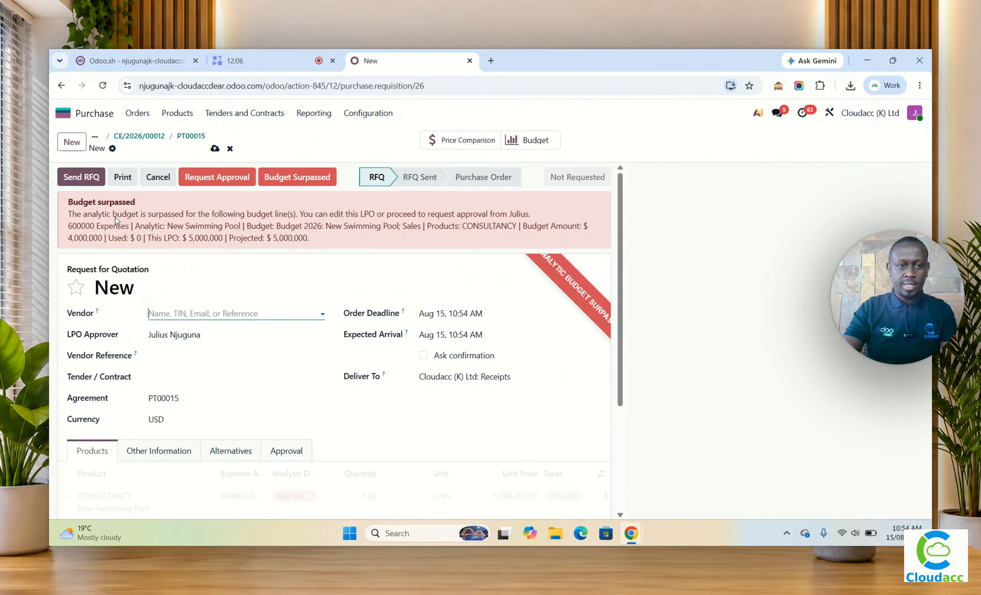
pyautogui.write('v')
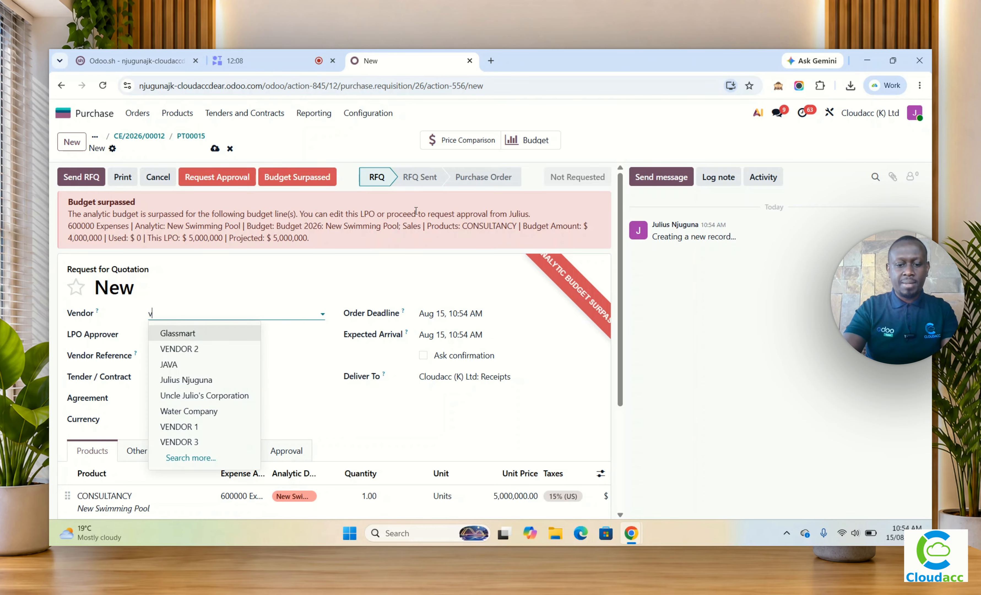
pyautogui.write('en')
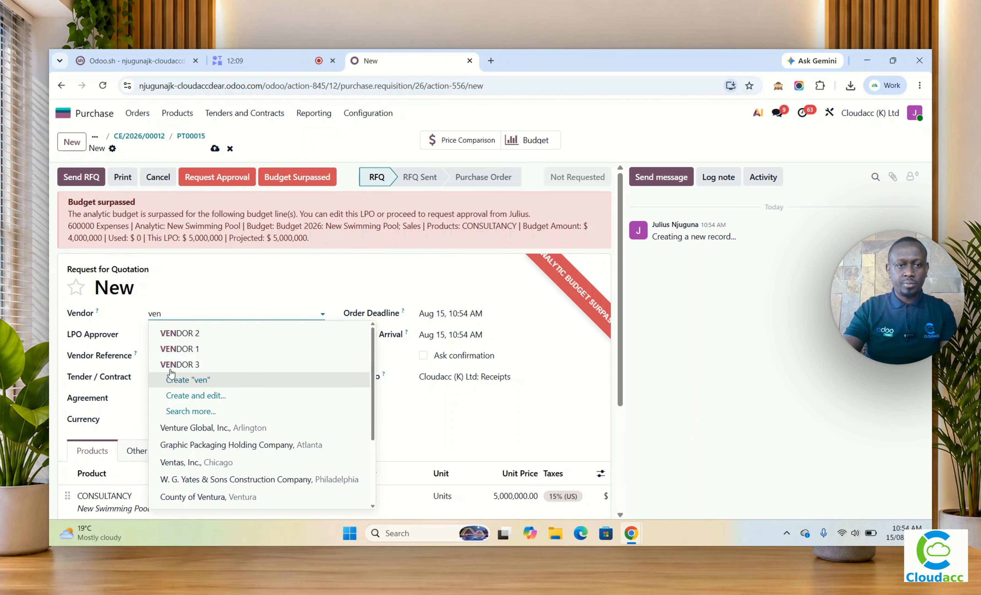
pyautogui.click(181, 333)
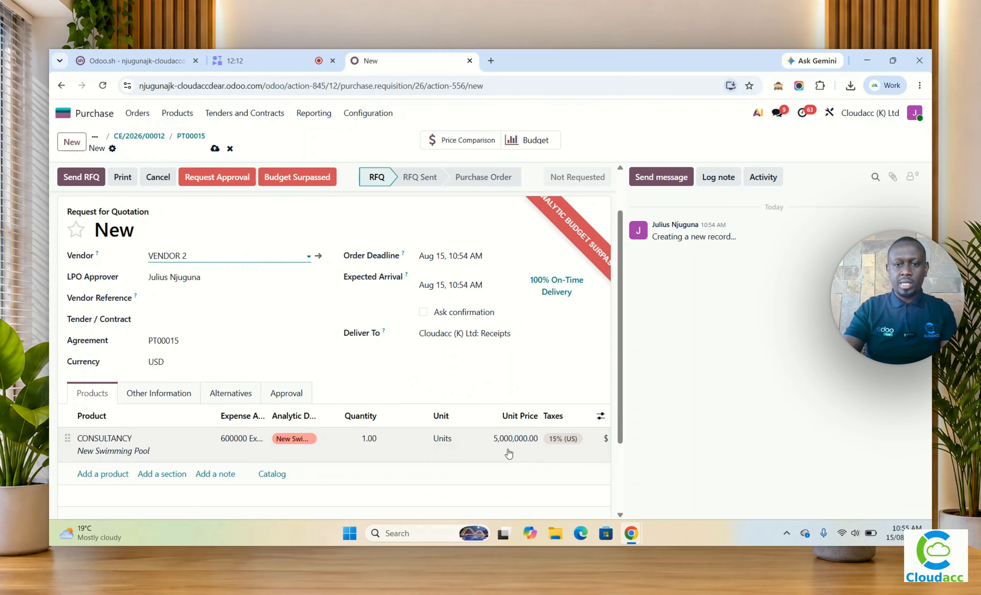
# Step: Set the unit price of VENDOR 2's CONSULTANCY line to 4,000,000 and remove its 15% tax
pyautogui.click(509, 440)
pyautogui.write('4')
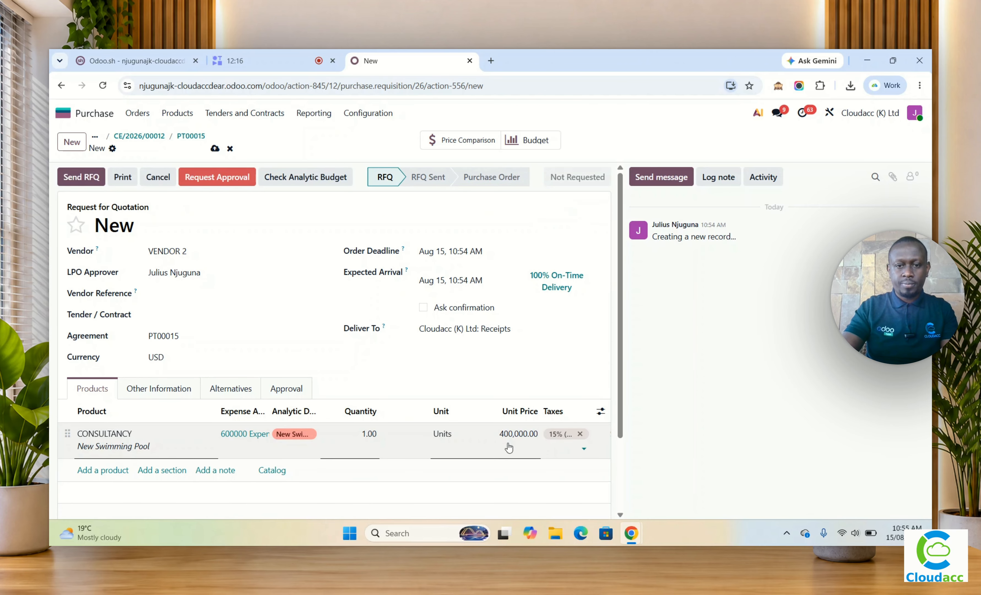
pyautogui.click(519, 435)
pyautogui.write('4')
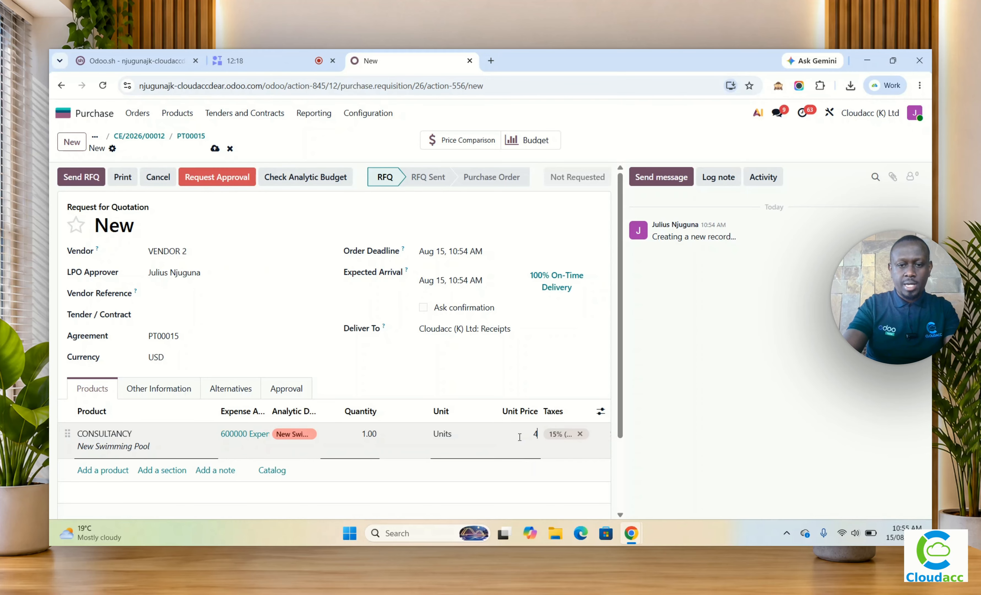
pyautogui.write(',000,000')
pyautogui.press('Tab')
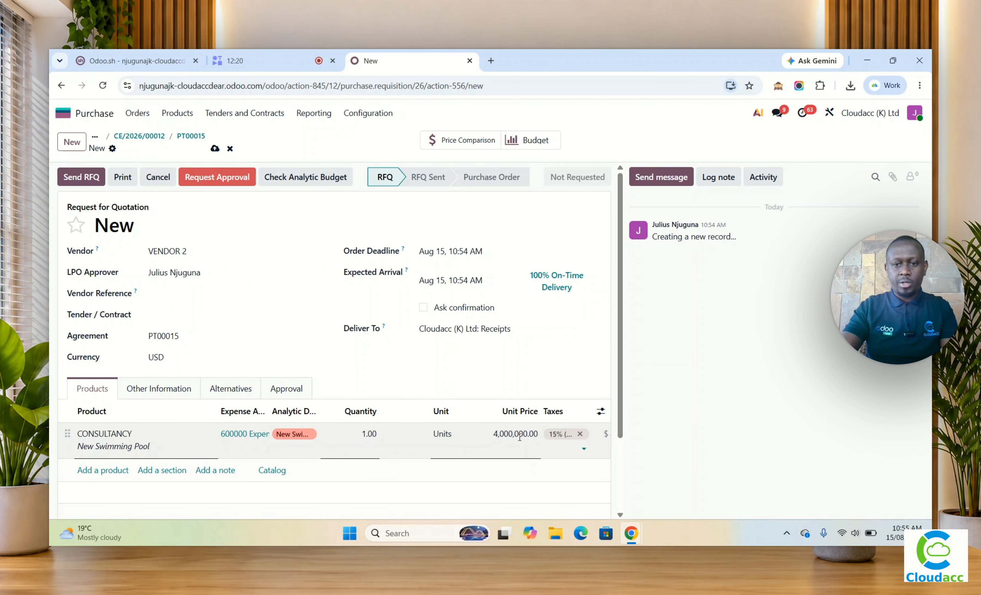
pyautogui.scroll(-2, 519, 437)
pyautogui.click(580, 340)
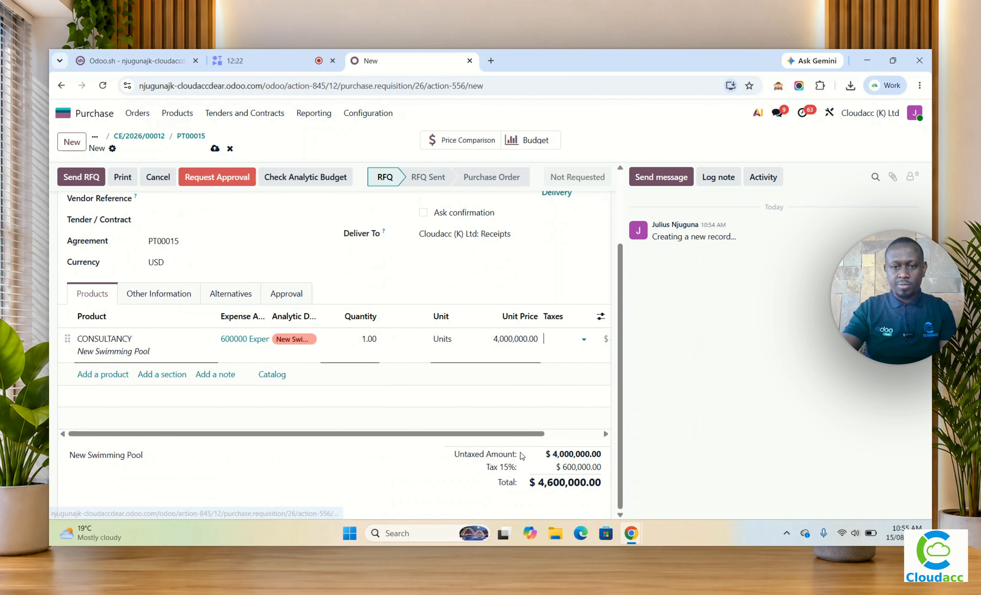
# Step: Save VENDOR 2's quotation and widen the Analytic Distribution column in its product lines
pyautogui.scroll(3, 521, 455)
pyautogui.hscroll(2, 293, 383)
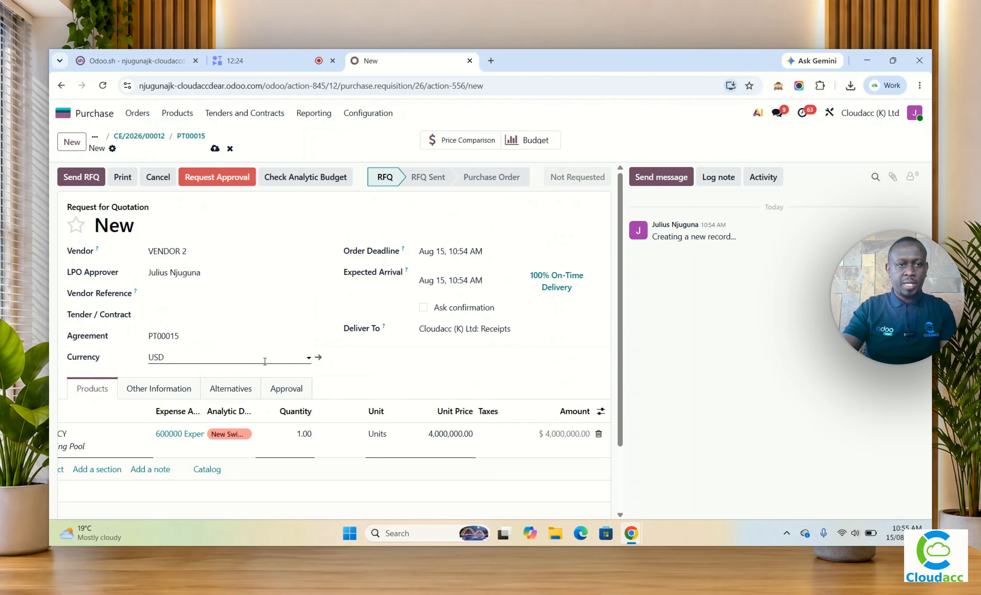
pyautogui.click(215, 148)
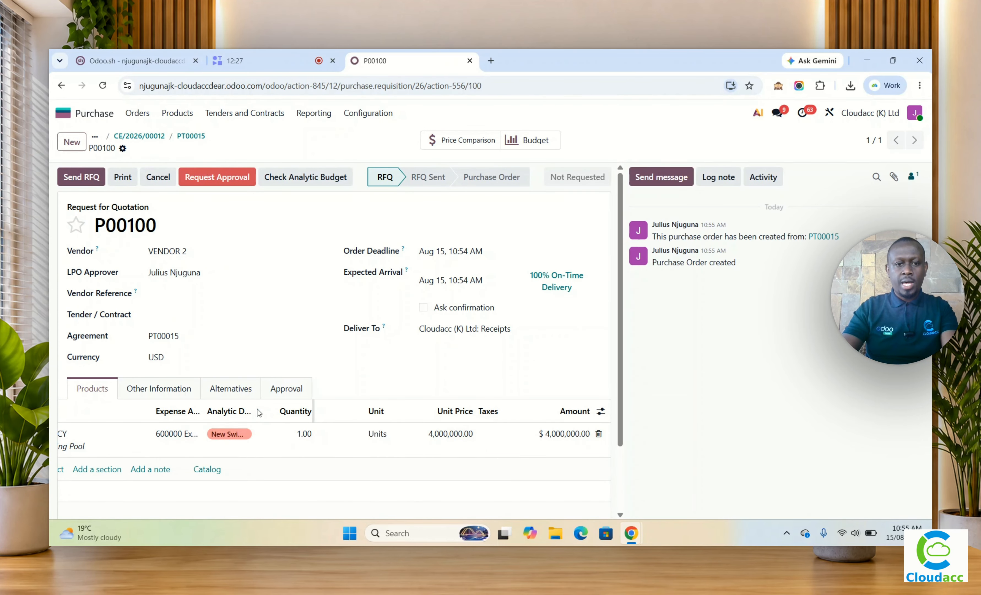
pyautogui.moveTo(259, 413); pyautogui.dragTo(322, 415)
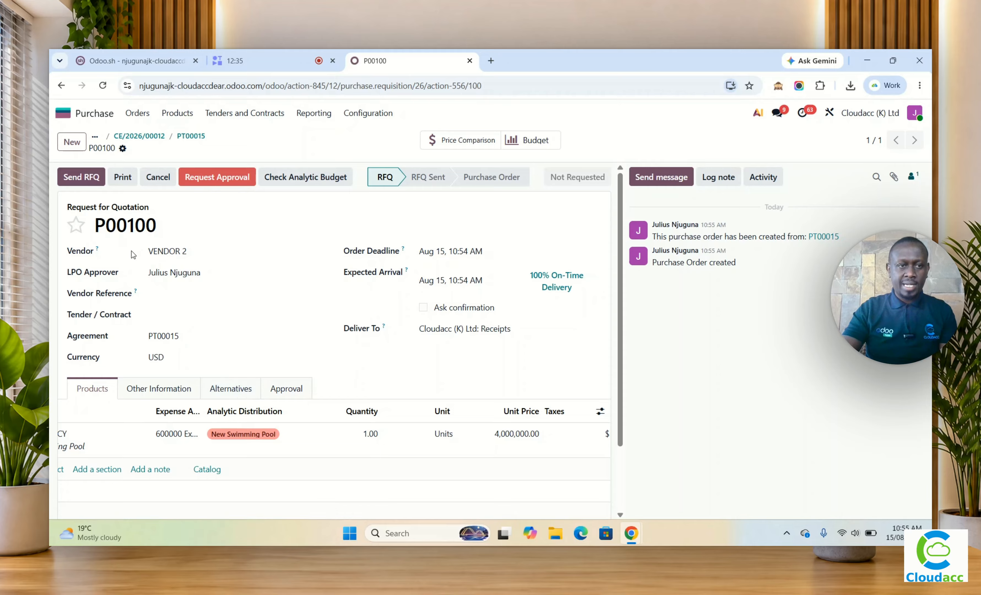
# Step: Go back to agreement PT00015 and start a further quotation from it with VENDOR 3 as the vendor
pyautogui.click(190, 138)
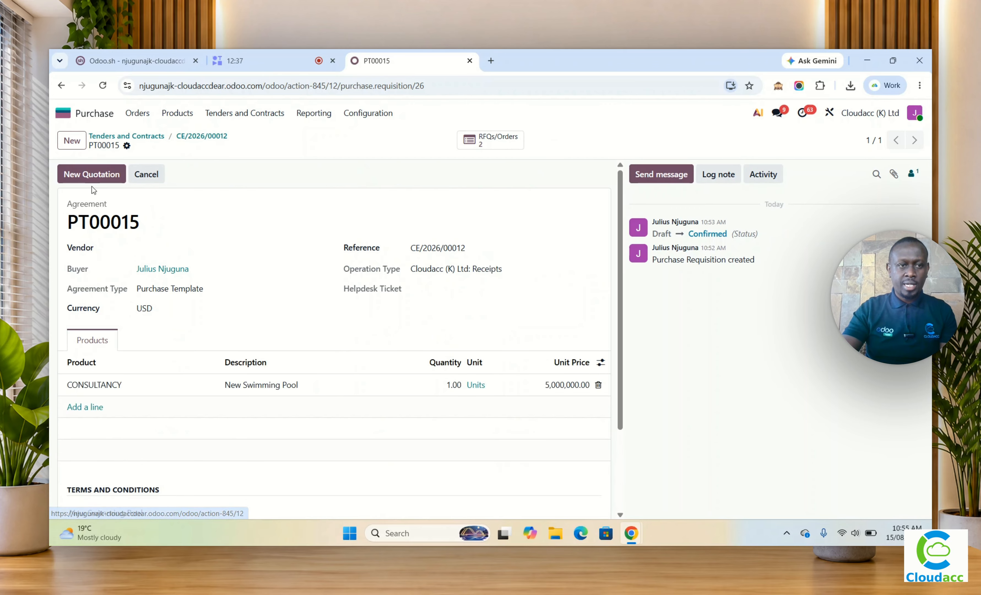
pyautogui.click(87, 172)
pyautogui.scroll(-3, 374, 376)
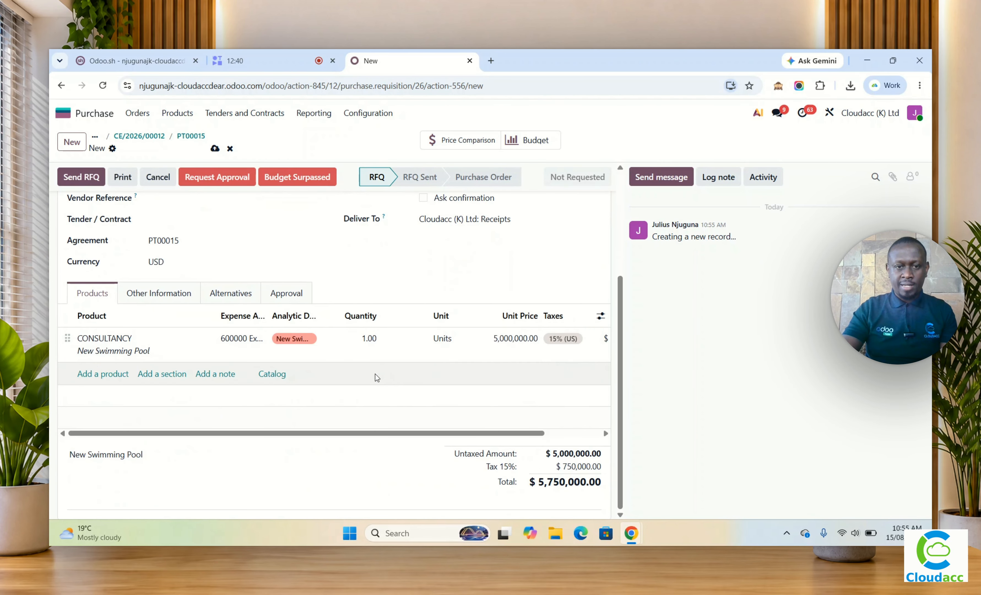
pyautogui.scroll(3, 248, 294)
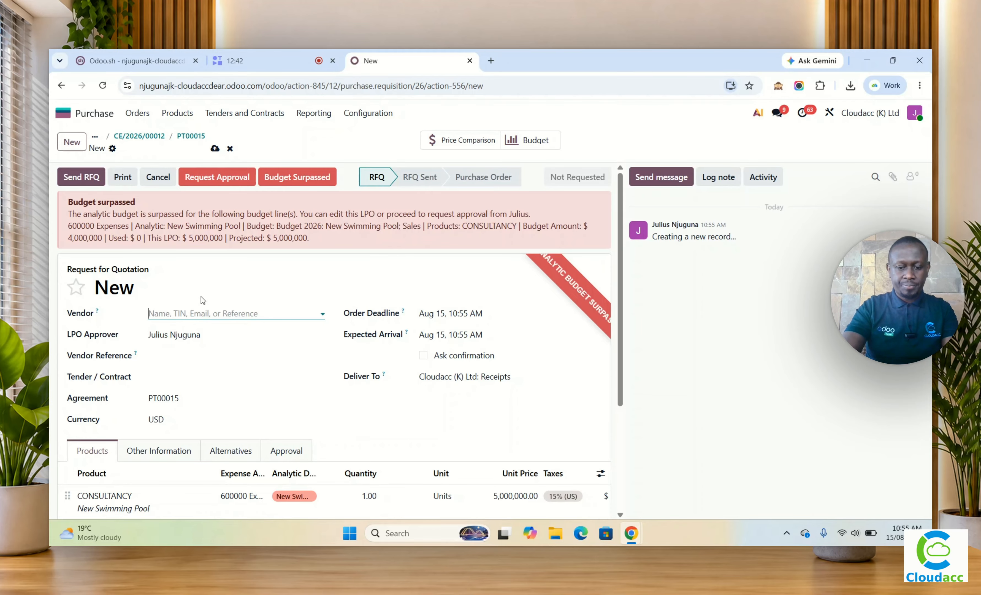
pyautogui.write('ven')
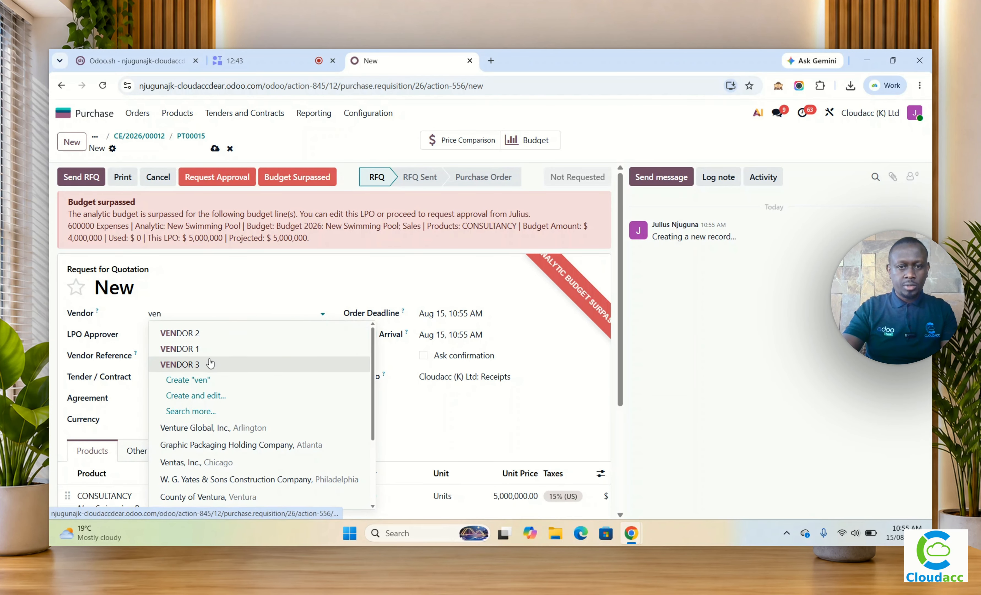
pyautogui.click(210, 363)
# Step: Set the unit price of VENDOR 3's CONSULTANCY line to 7,000,000 and save the quotation
pyautogui.scroll(-3, 497, 400)
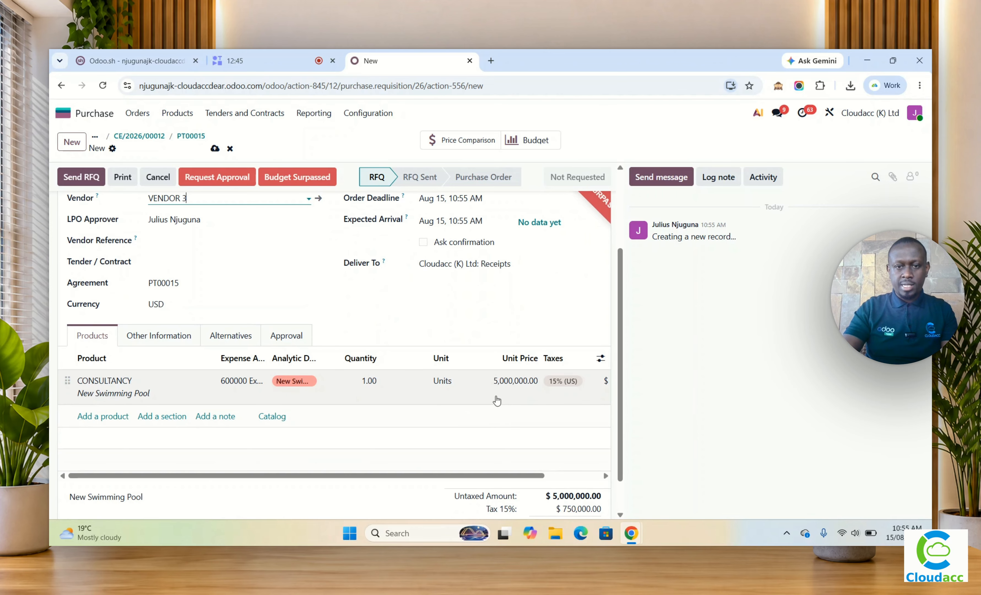
pyautogui.click(509, 395)
pyautogui.write('7')
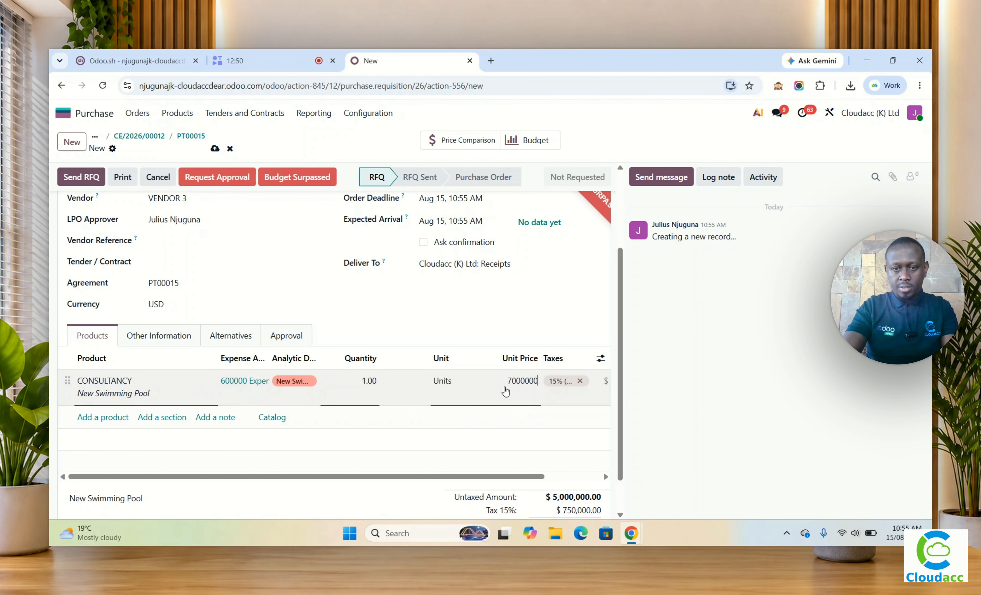
pyautogui.press('Tab')
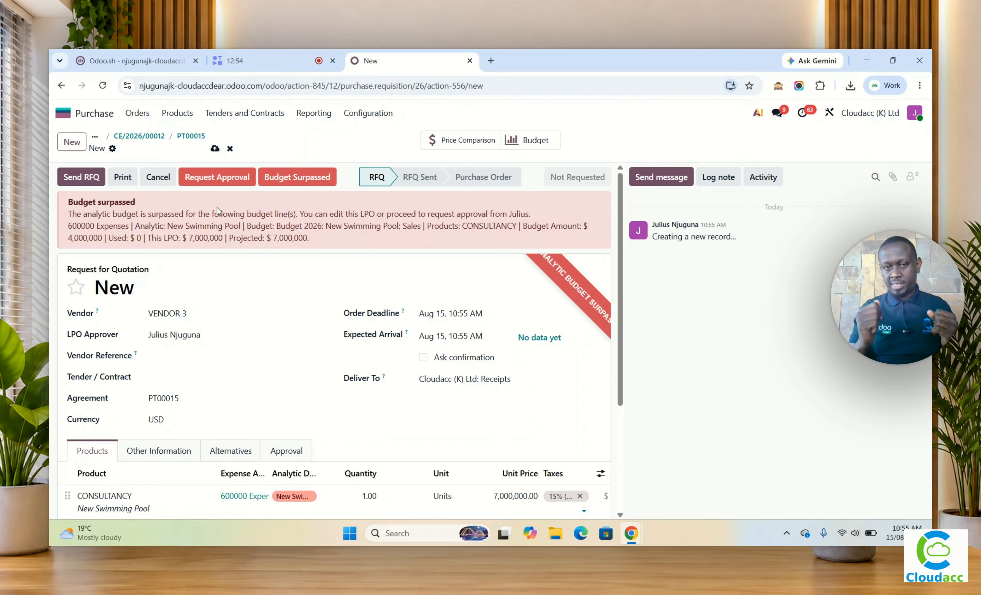
pyautogui.click(215, 148)
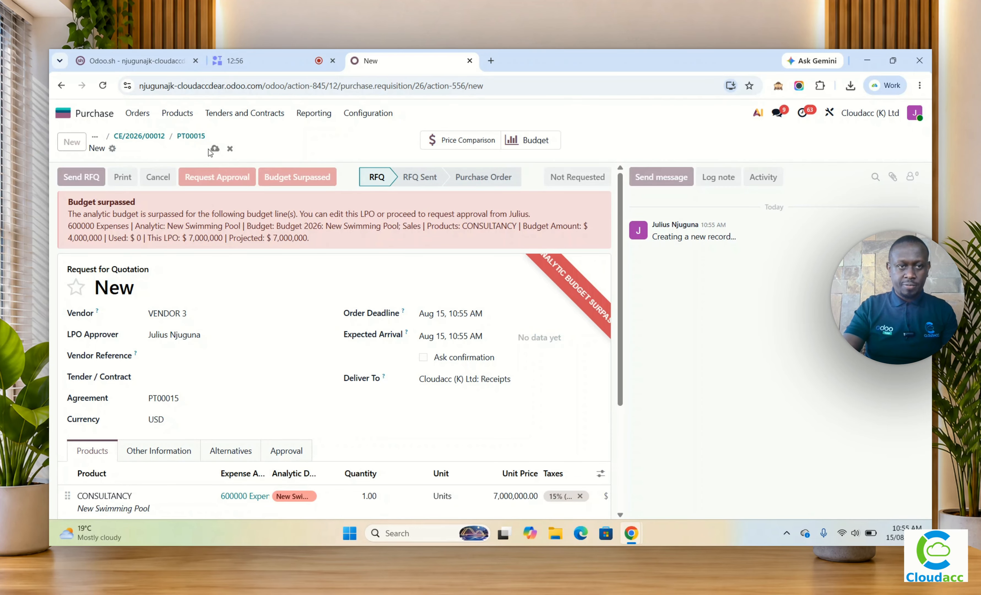
# Step: Review the list of quotations linked to agreement PT00015, and return to tender CE/2026/00012 to view its purchase agreement details
pyautogui.click(191, 136)
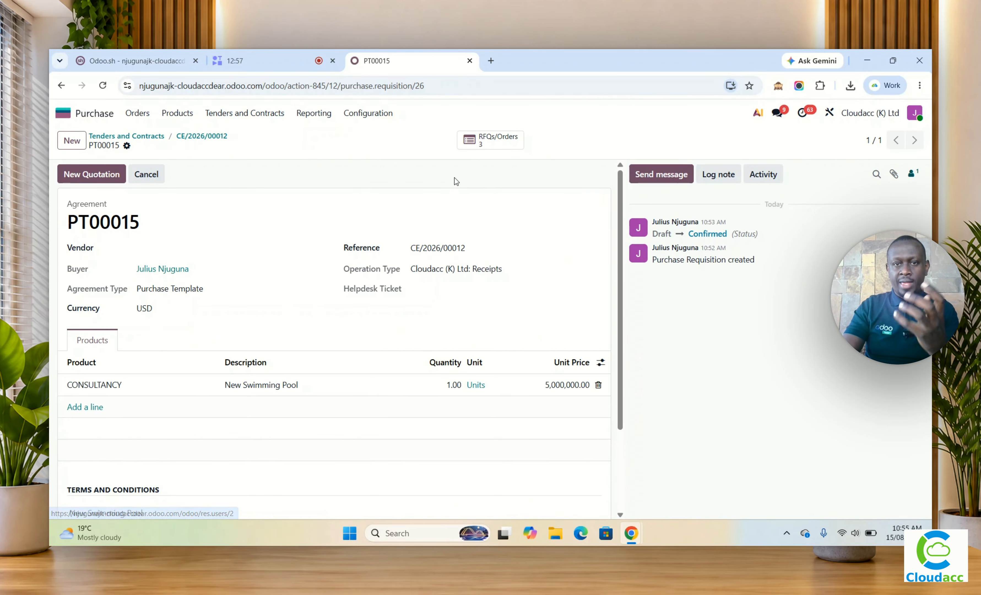
pyautogui.click(485, 148)
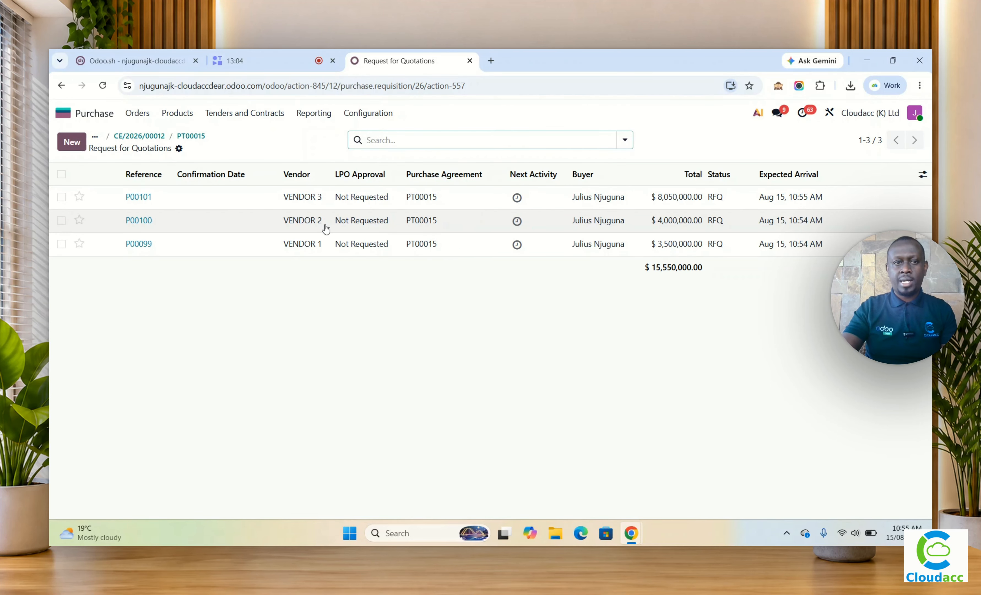
pyautogui.click(155, 136)
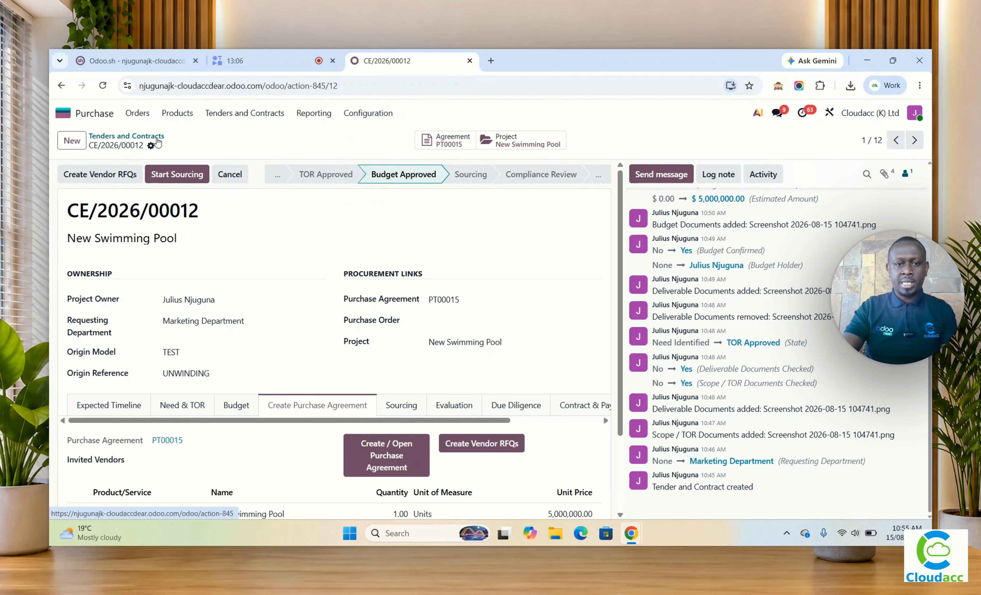
pyautogui.scroll(-3, 324, 358)
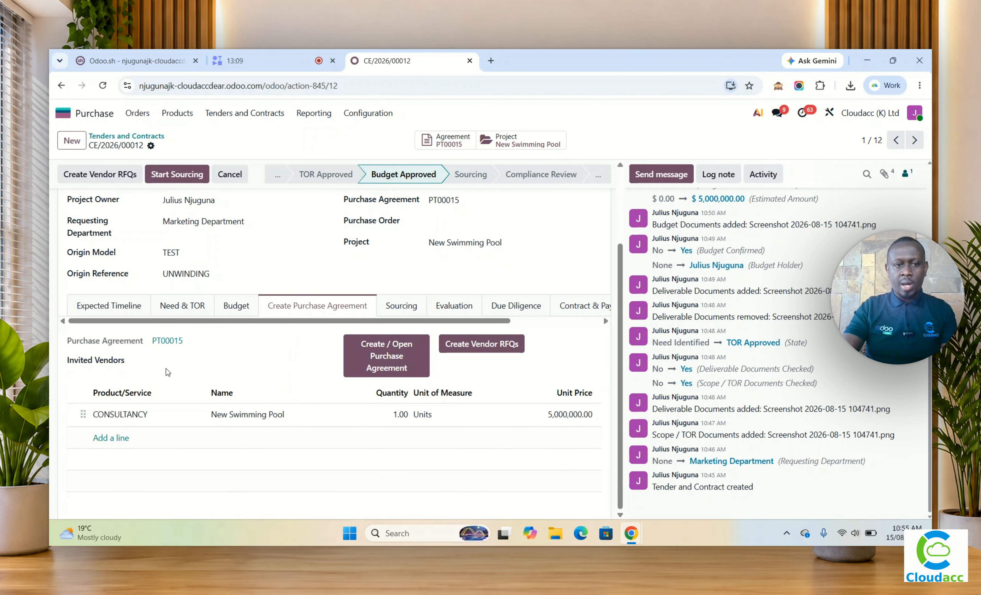
# Step: Add VENDOR 1, VENDOR 2 and VENDOR 3 as invited vendors on tender CE/2026/00012 and save the tender
pyautogui.click(176, 362)
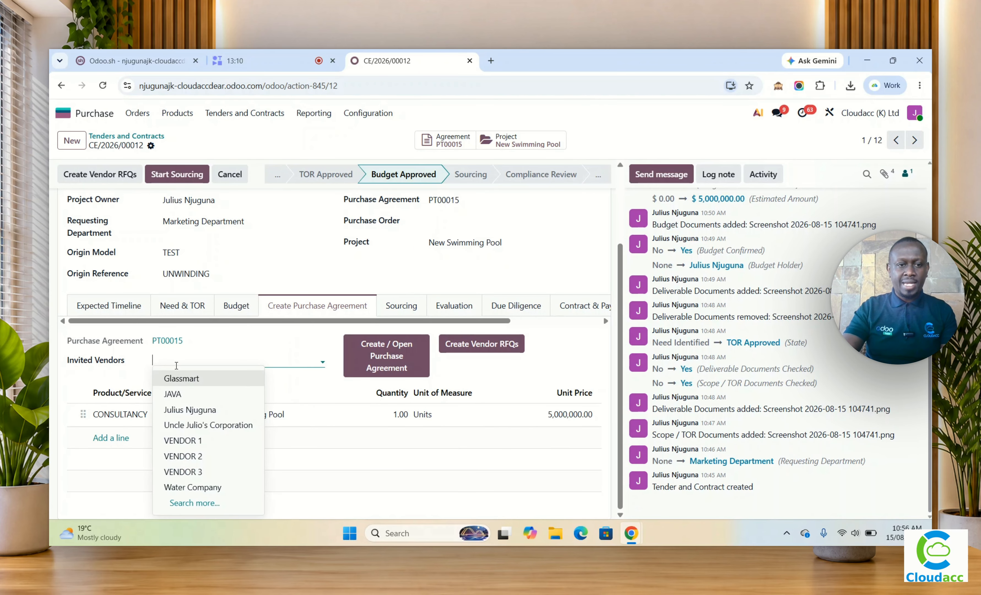
pyautogui.click(204, 441)
pyautogui.click(211, 358)
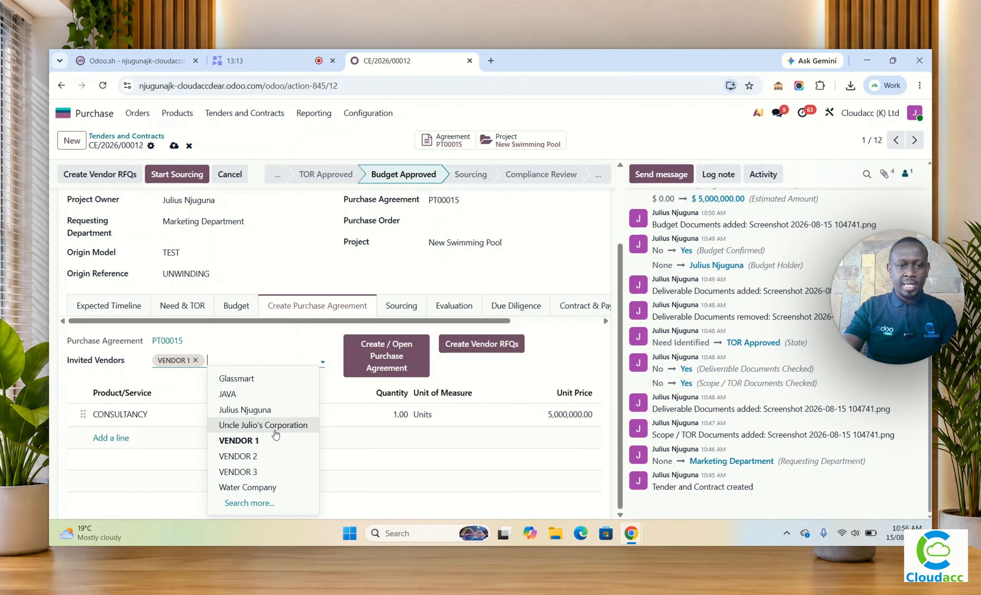
pyautogui.click(267, 457)
pyautogui.click(281, 361)
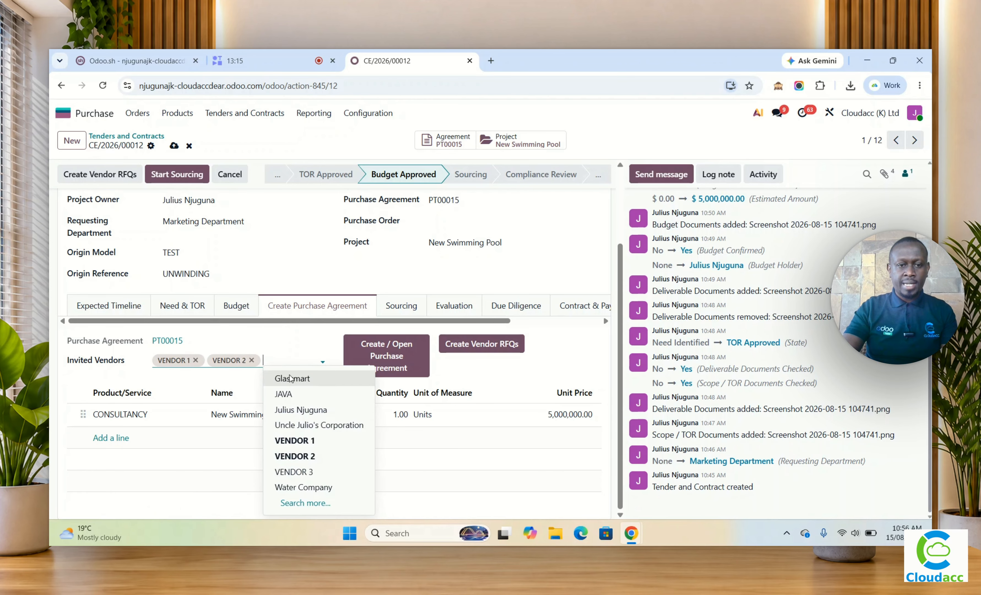
pyautogui.click(312, 472)
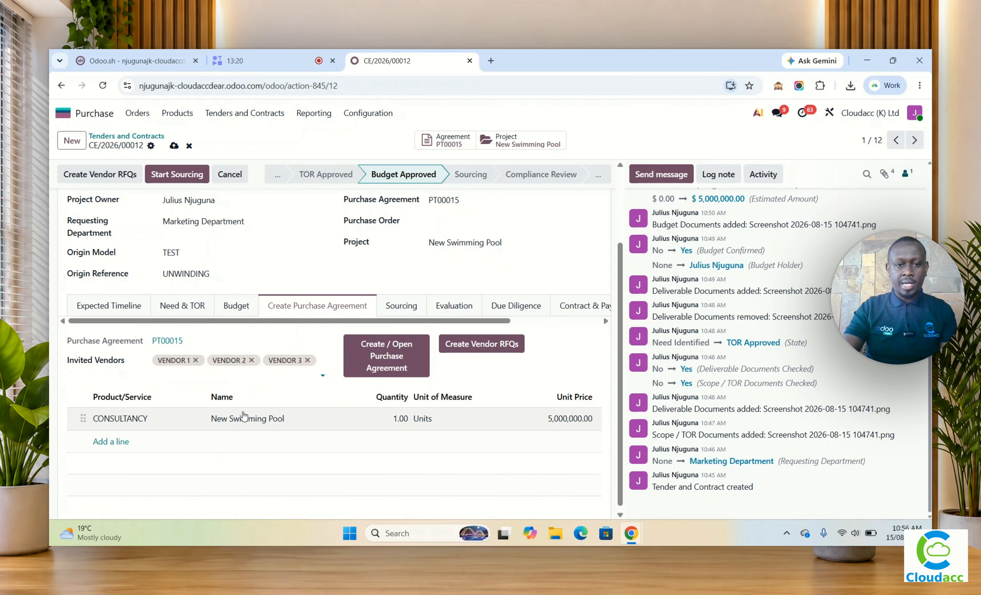
pyautogui.click(173, 145)
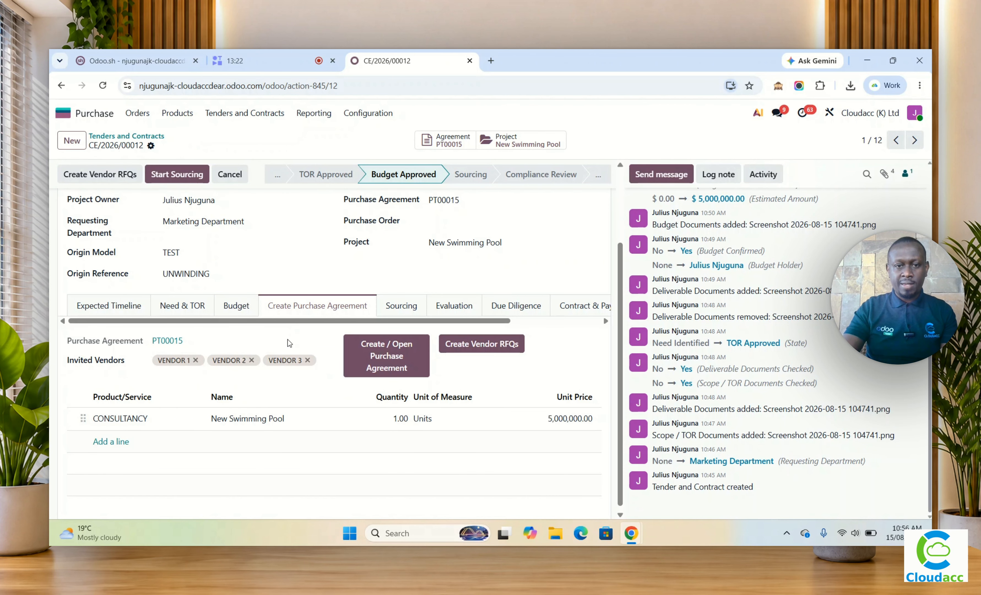
# Step: Open purchase agreement PT00015 from the tender to check it, and return to tender CE/2026/00012
pyautogui.click(400, 366)
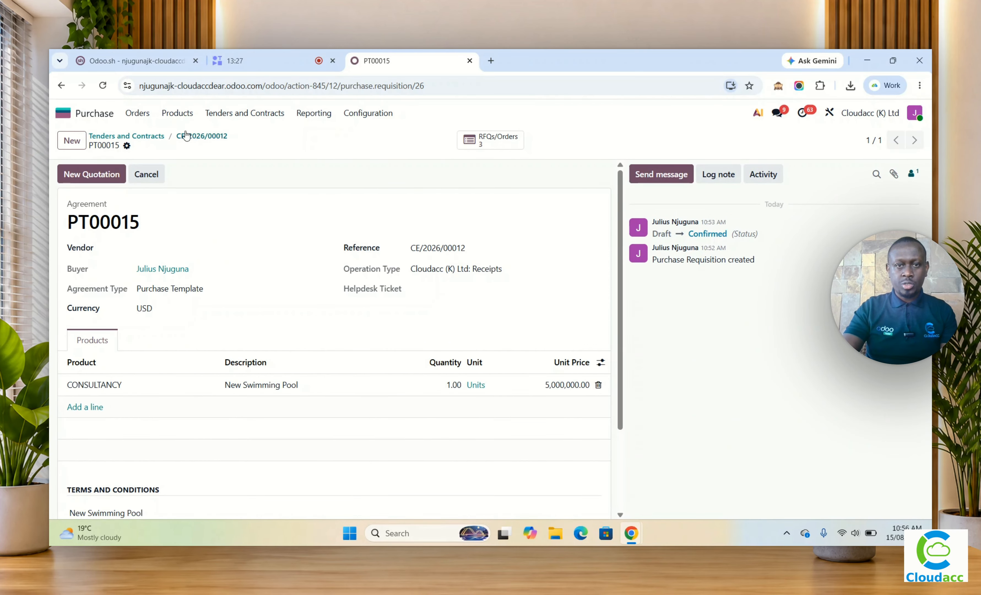
pyautogui.click(193, 136)
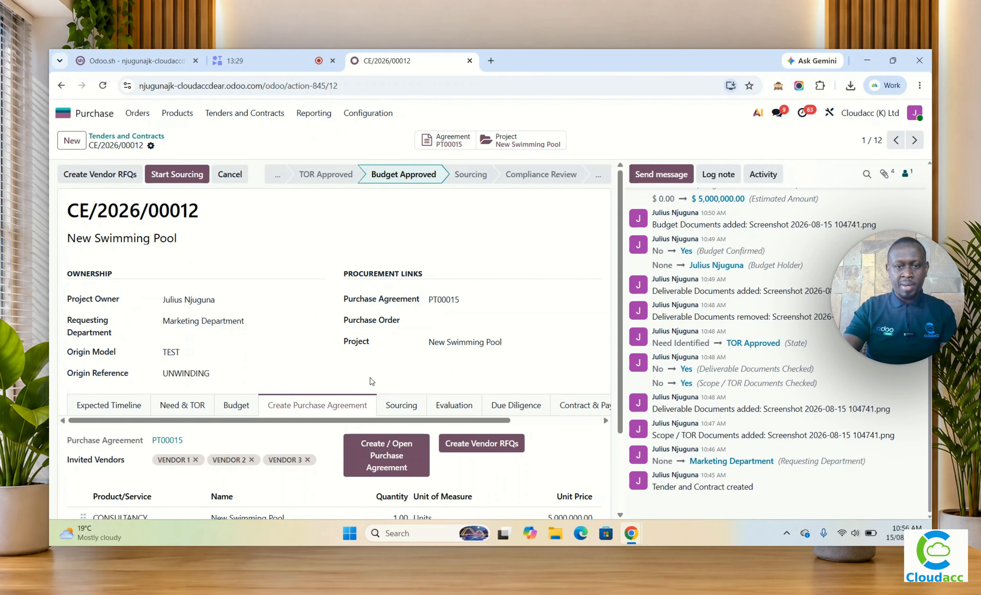
pyautogui.scroll(-3, 360, 425)
pyautogui.scroll(3, 336, 423)
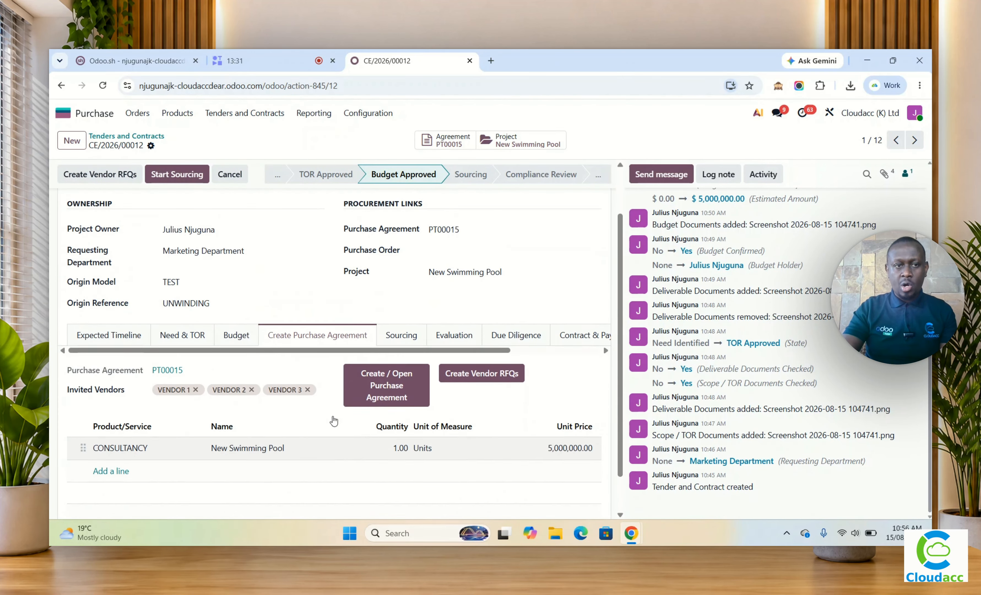
pyautogui.click(399, 408)
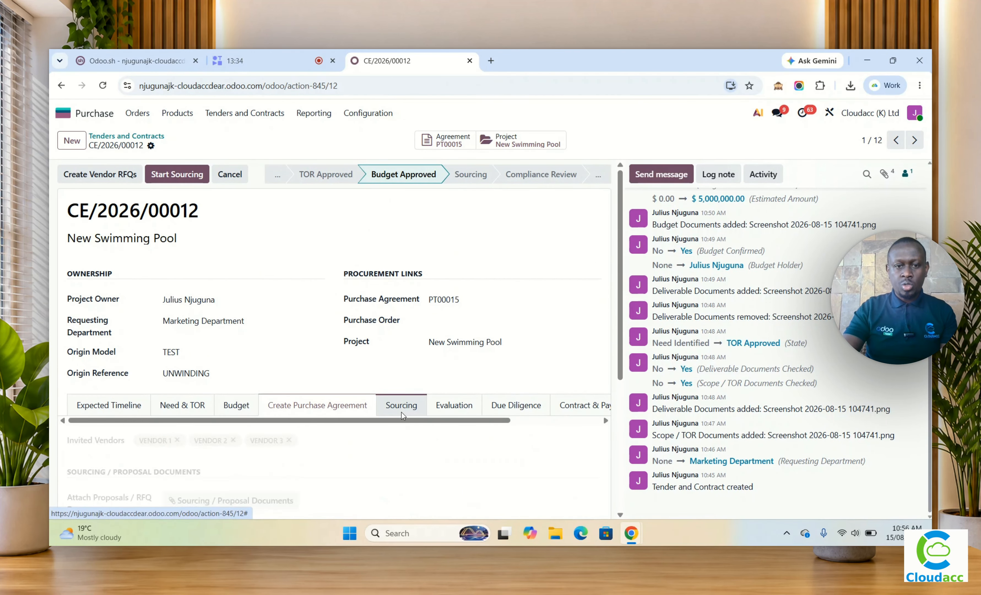
pyautogui.scroll(-5, 393, 412)
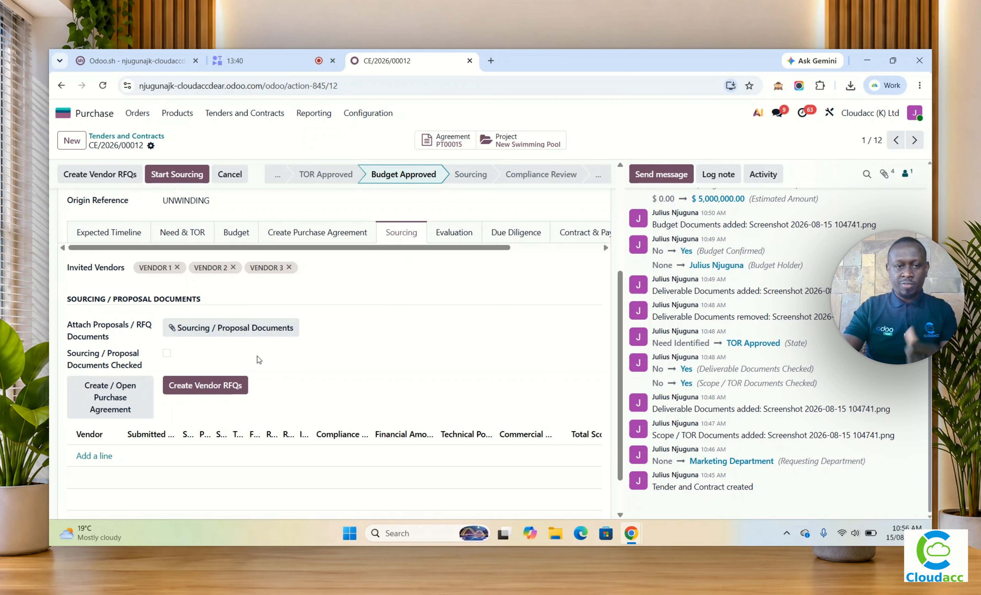
pyautogui.click(215, 330)
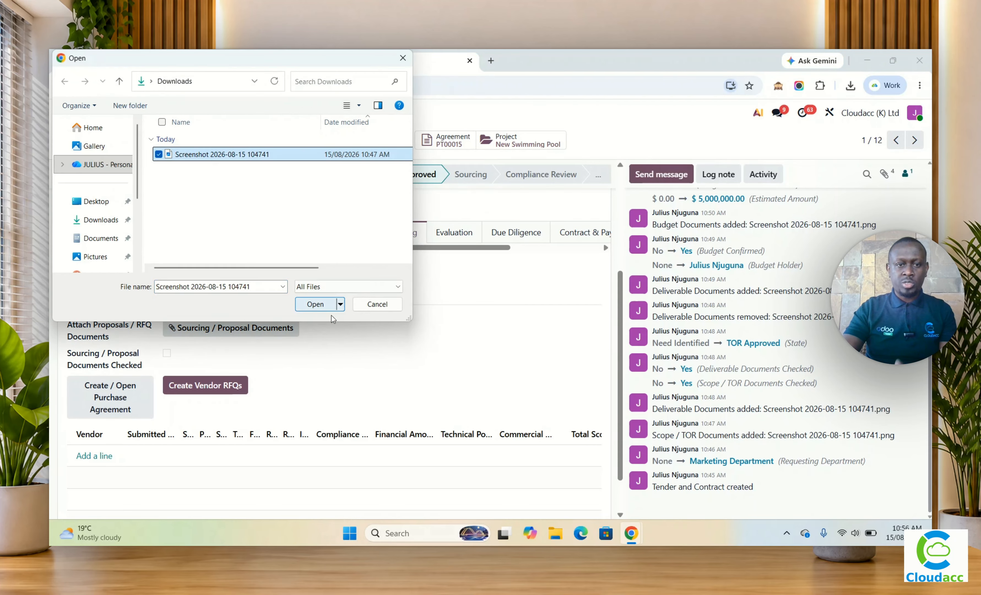
pyautogui.click(315, 305)
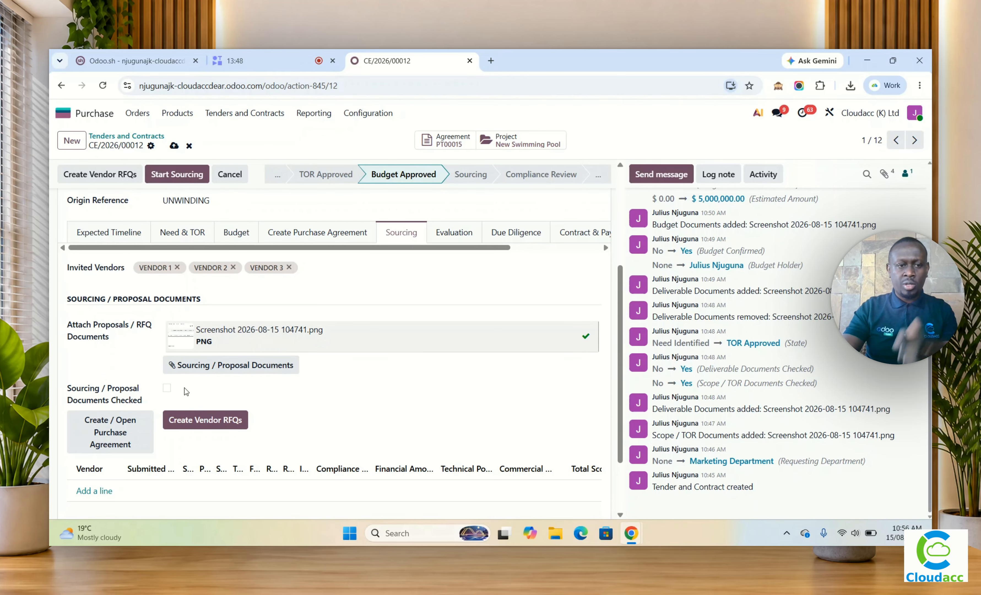
pyautogui.click(167, 389)
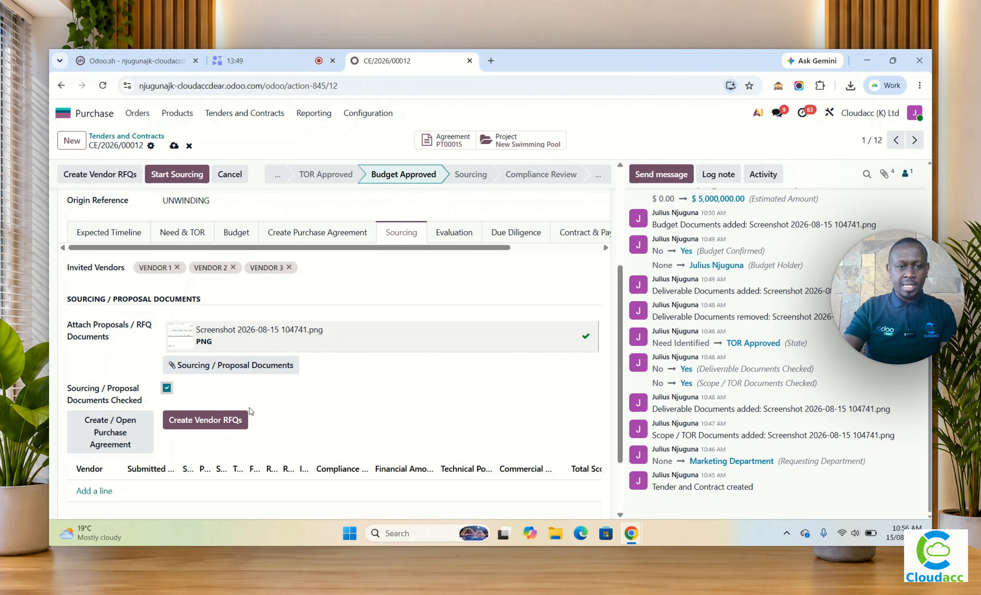
# Step: Open the tender's vendor RFQs from its sourcing details to view them, and return to tender CE/2026/00012
pyautogui.scroll(-2, 251, 412)
pyautogui.click(214, 372)
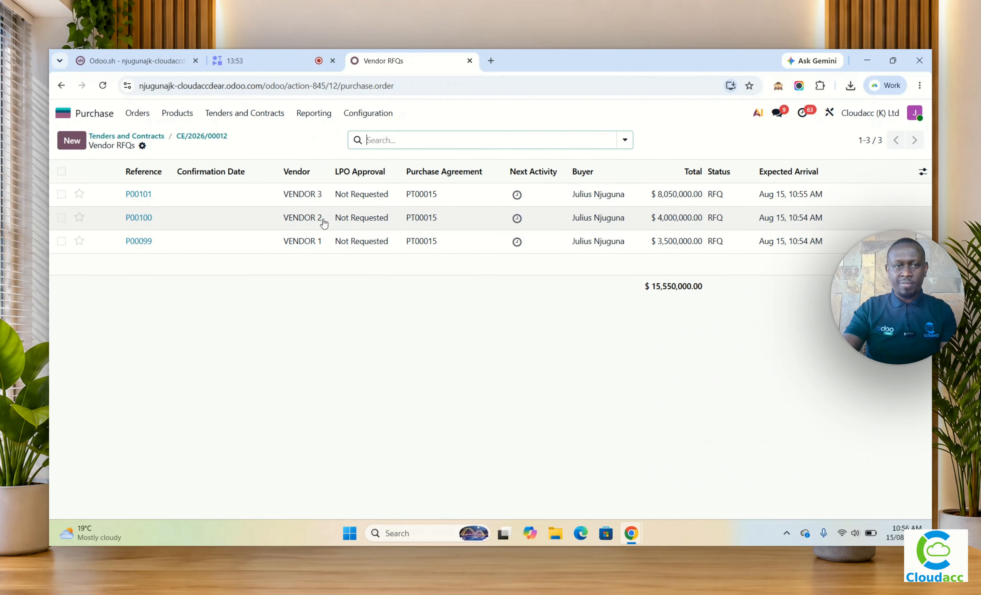
pyautogui.click(196, 138)
pyautogui.scroll(-6, 284, 347)
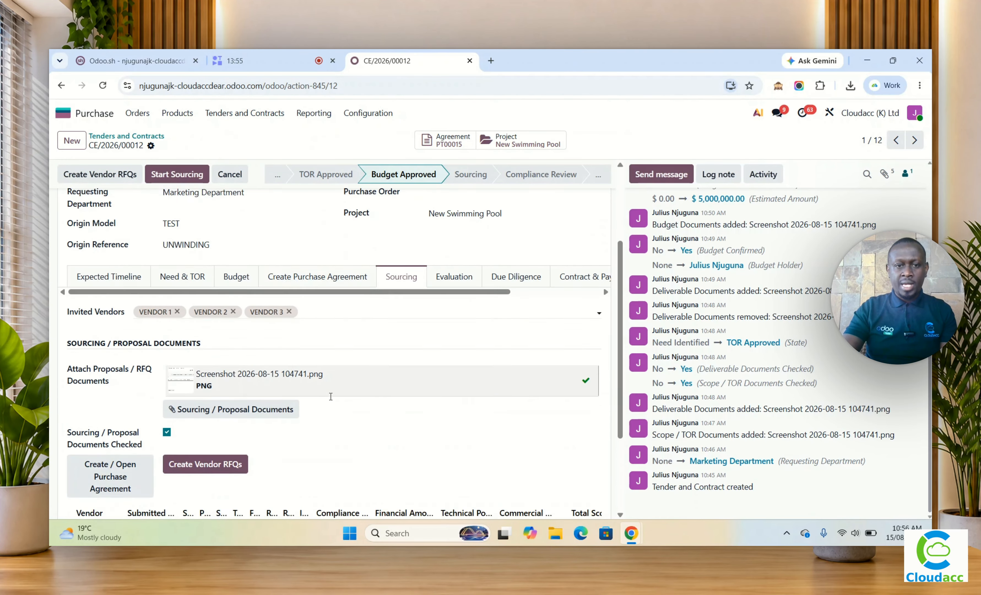
# Step: Advance tender CE/2026/00012 to the Sourcing stage
pyautogui.click(177, 174)
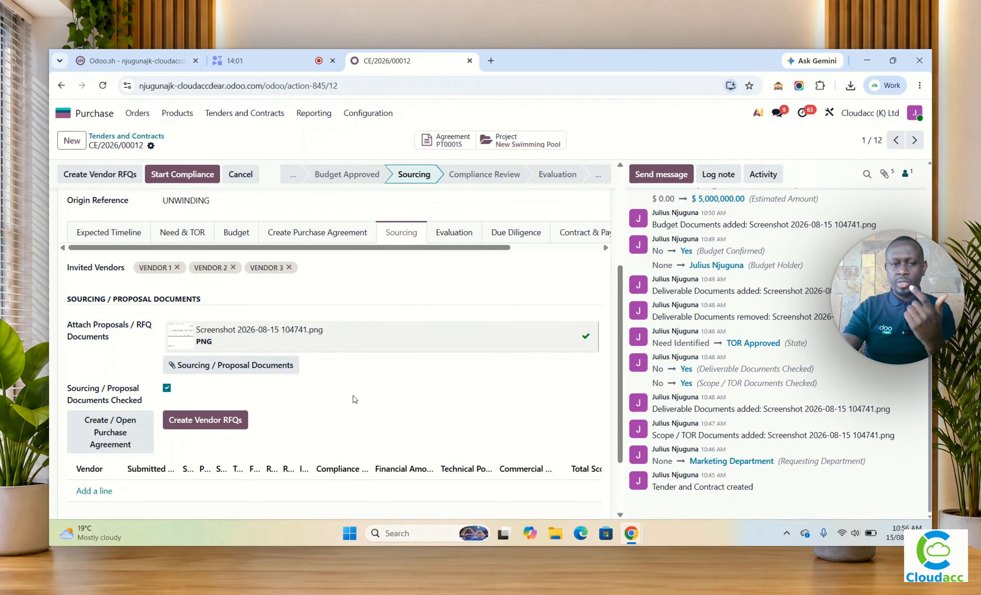
pyautogui.scroll(-1, 355, 399)
pyautogui.scroll(5, 350, 396)
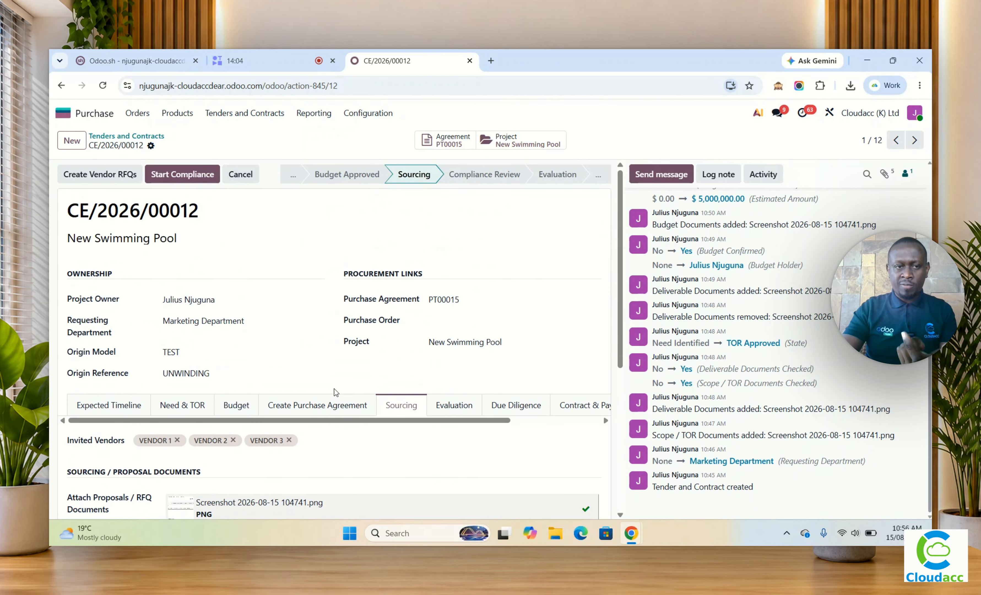
# Step: Try to start the compliance review of the tender, and check its sourcing and evaluation details
pyautogui.click(183, 174)
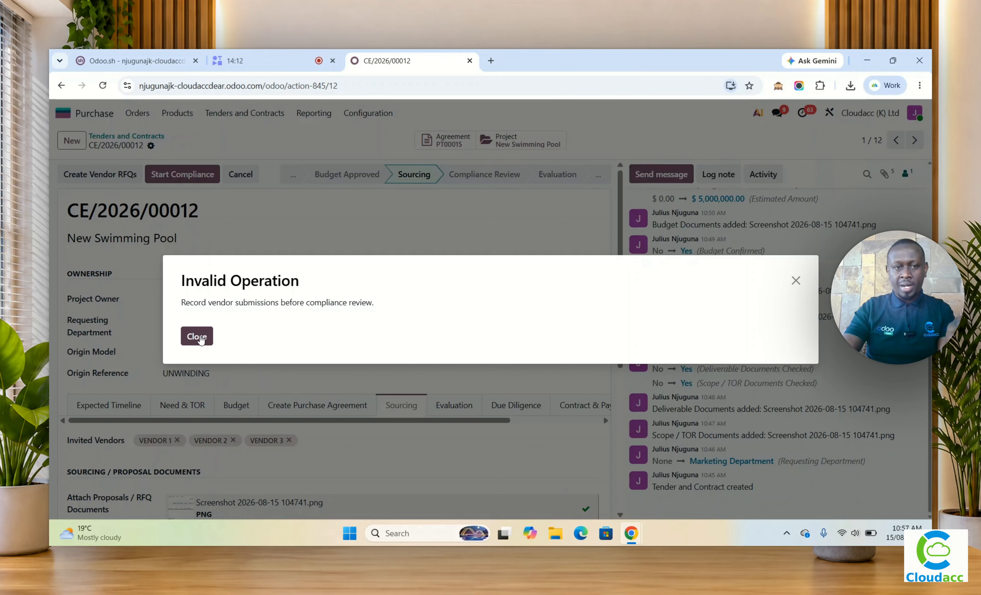
pyautogui.click(201, 339)
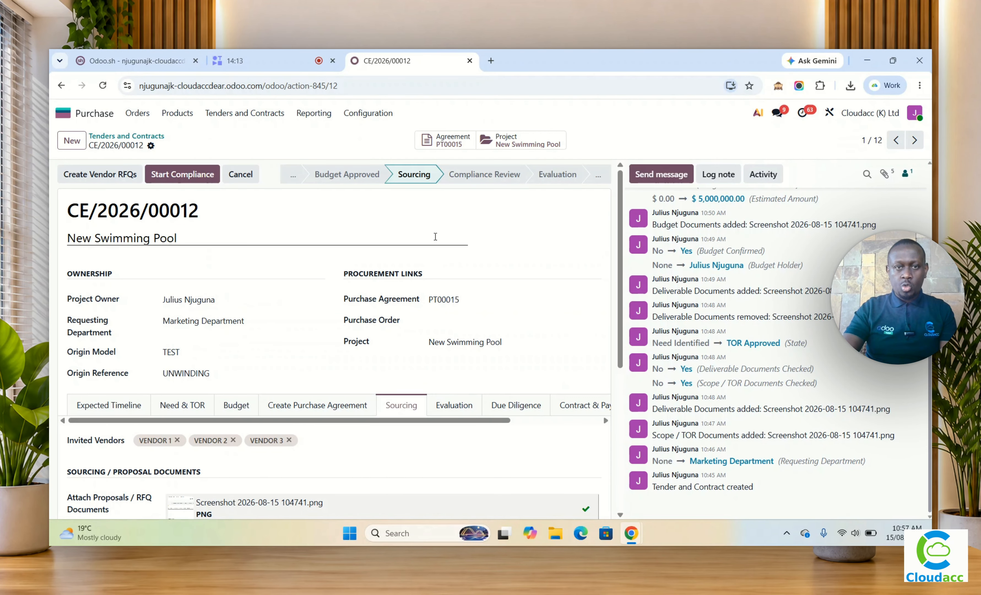
pyautogui.scroll(-4, 449, 341)
pyautogui.scroll(-2, 456, 342)
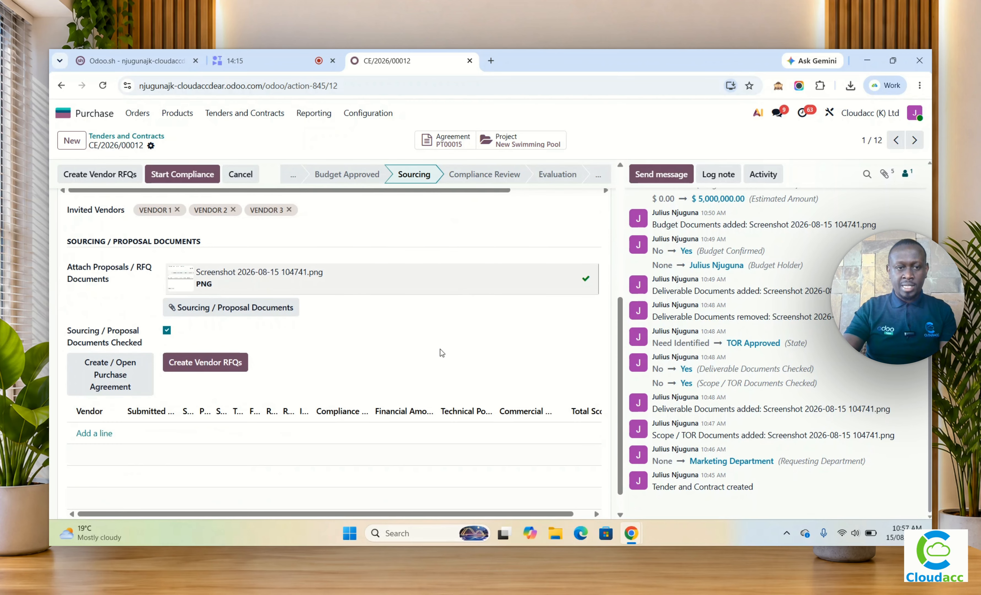
pyautogui.scroll(3, 407, 297)
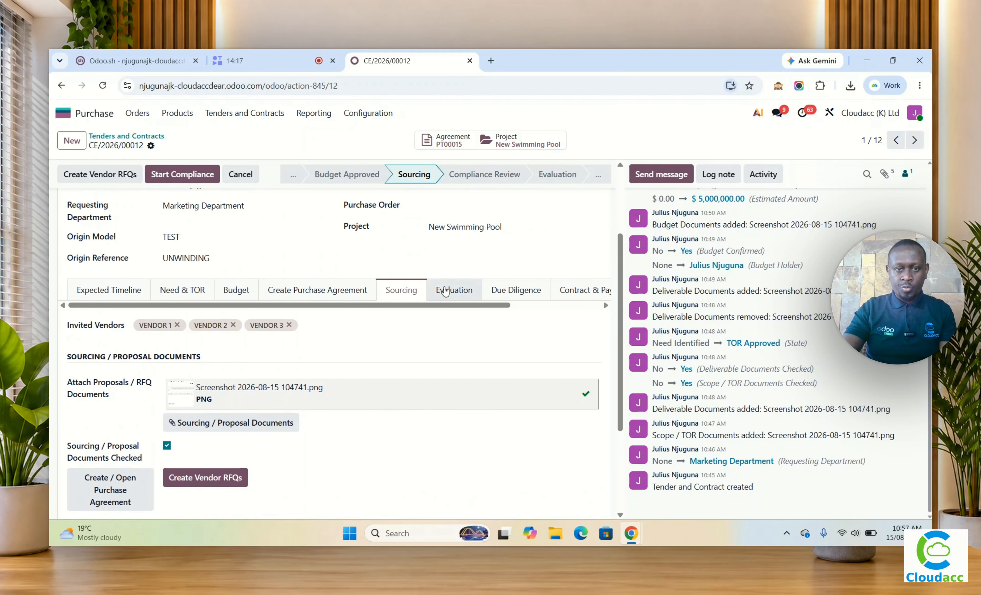
pyautogui.click(446, 292)
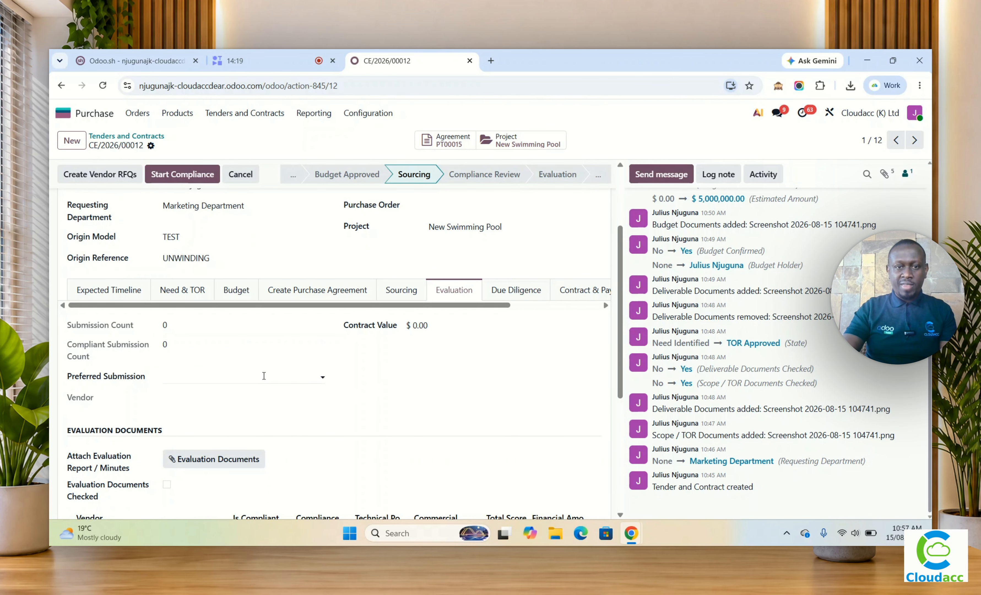
pyautogui.scroll(-4, 372, 374)
pyautogui.scroll(7, 368, 374)
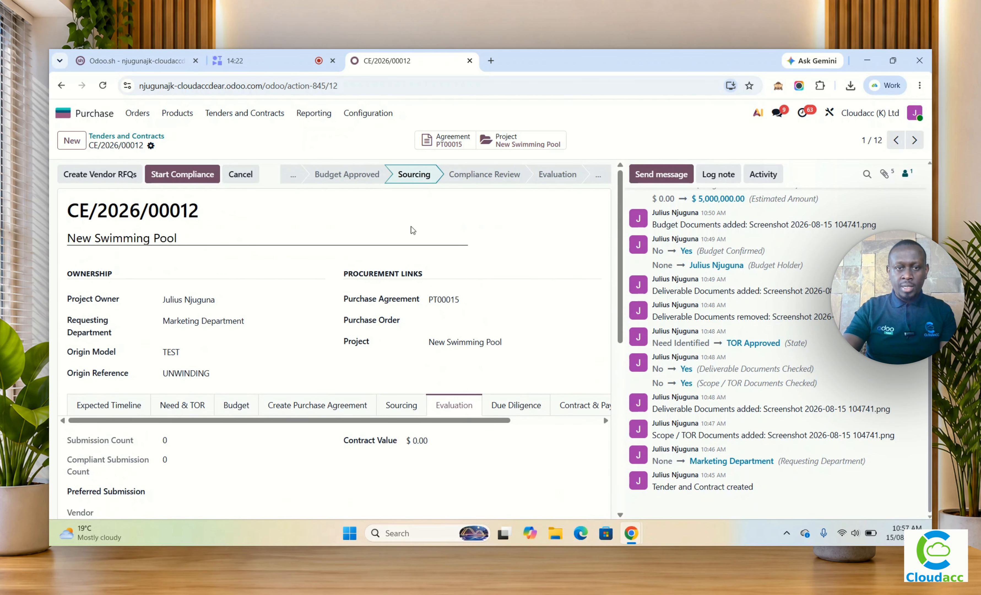
# Step: Add vendor submission lines for VENDOR 1, VENDOR 2 and VENDOR 3 in the tender's sourcing details
pyautogui.click(397, 407)
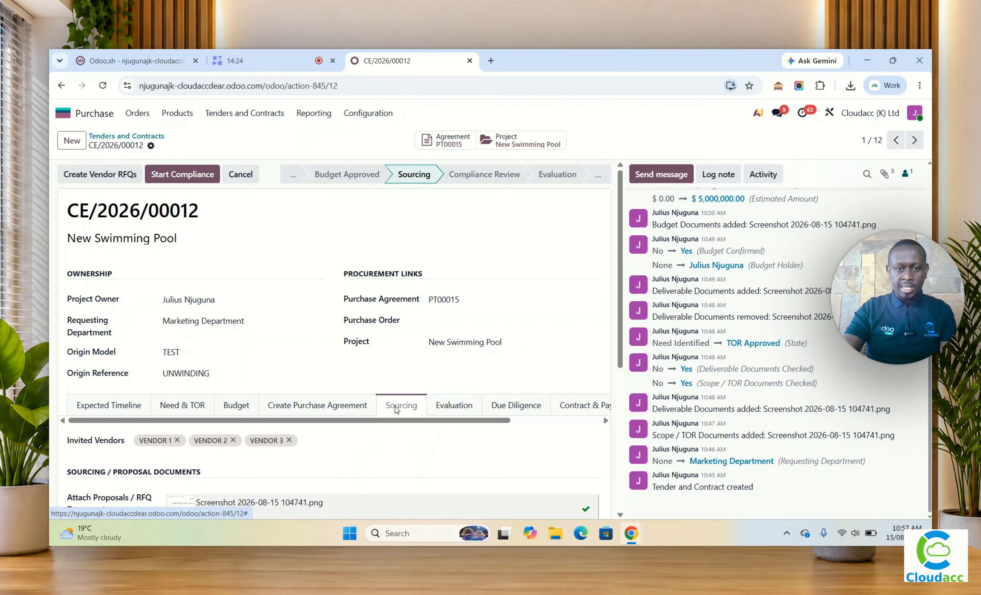
pyautogui.scroll(-6, 395, 409)
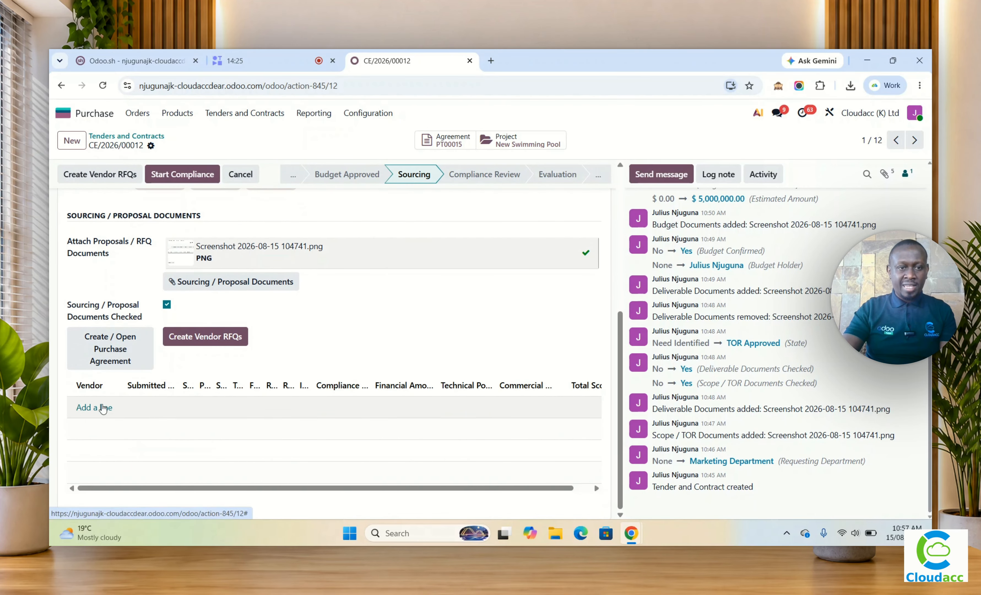
pyautogui.click(101, 408)
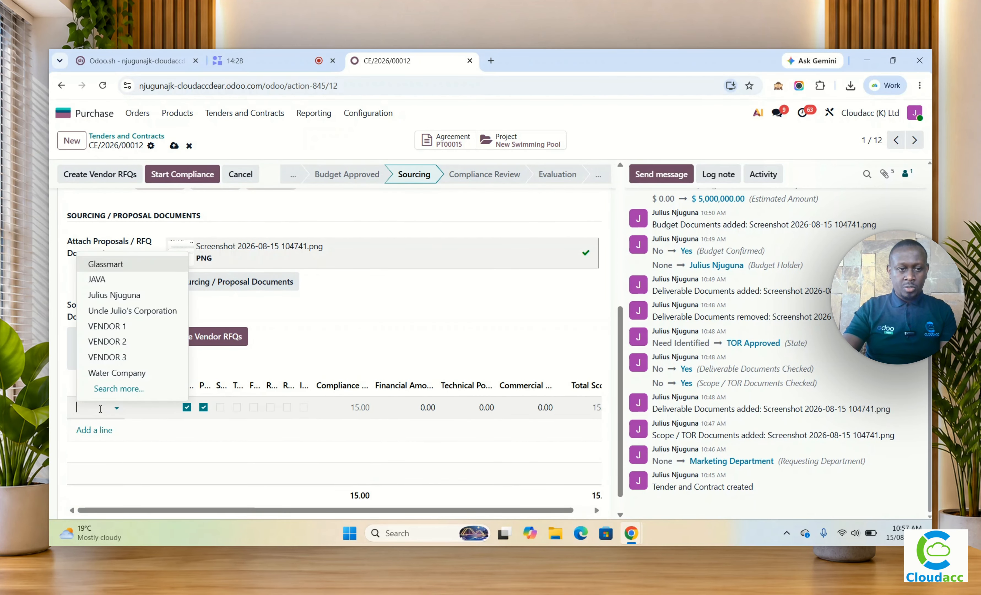
pyautogui.click(105, 326)
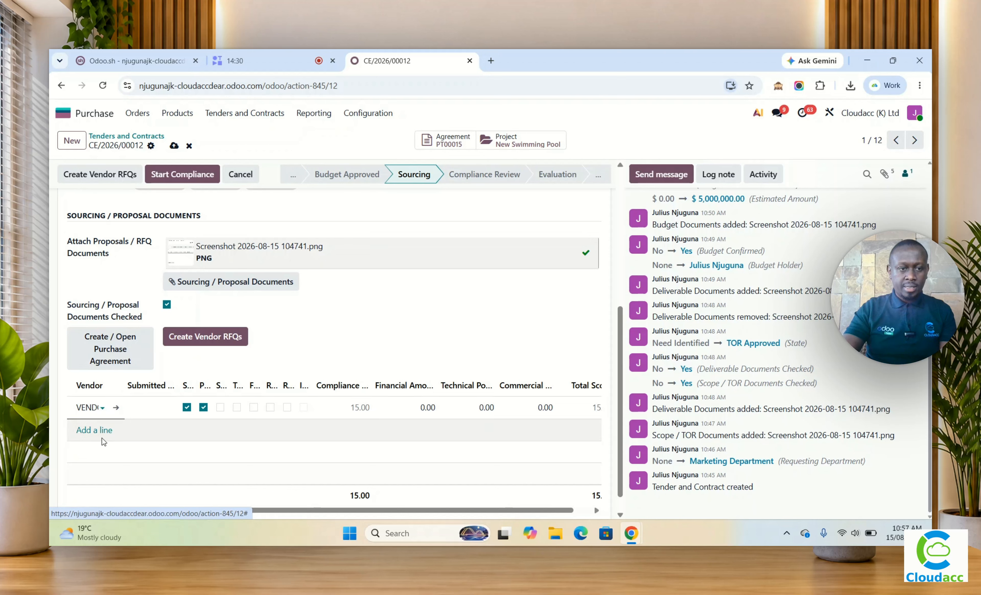
pyautogui.click(102, 430)
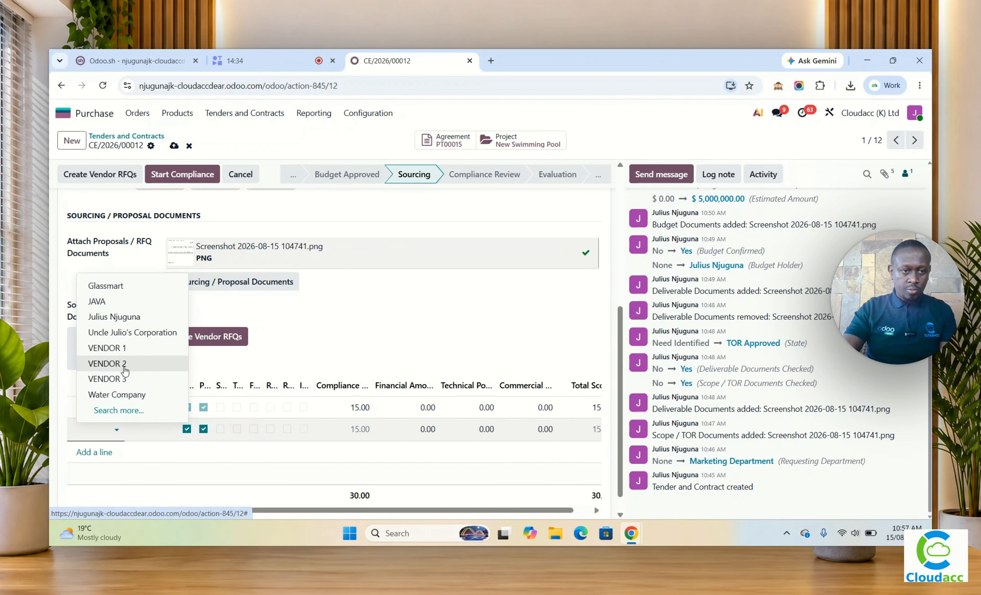
pyautogui.click(121, 364)
pyautogui.click(100, 452)
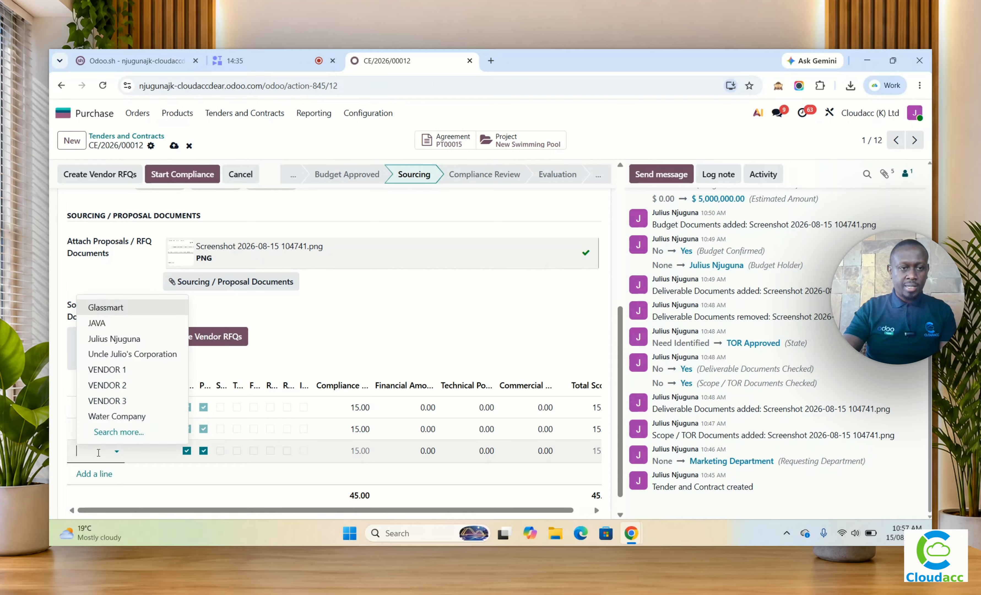
pyautogui.click(124, 401)
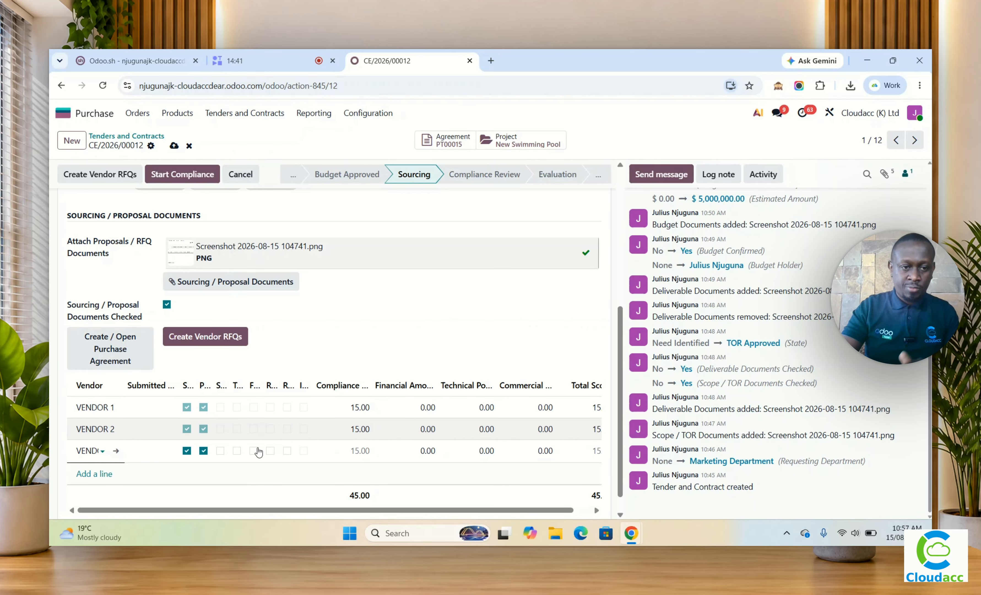
# Step: Widen the Submitted On, Proposal Submitted and Statutory Documents columns of the vendor submission lines to make their headings readable
pyautogui.moveTo(197, 384); pyautogui.dragTo(248, 384)
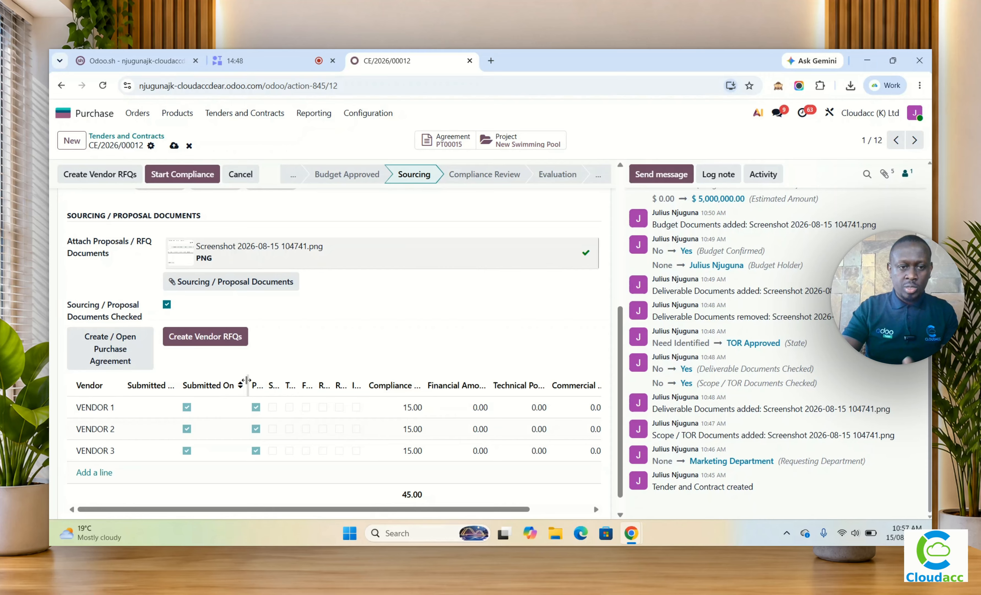
pyautogui.click(215, 394)
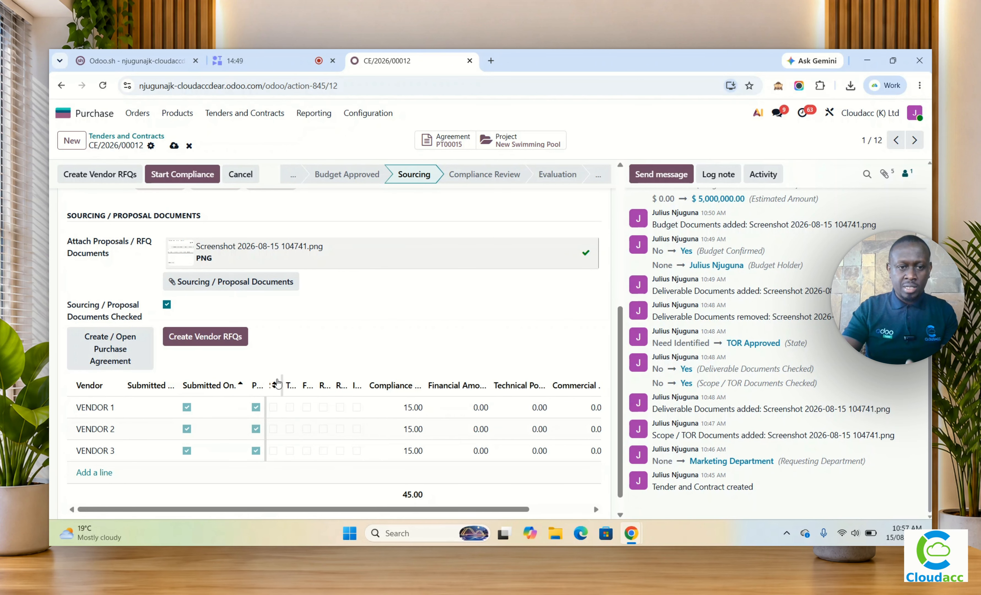
pyautogui.moveTo(265, 384); pyautogui.dragTo(259, 404)
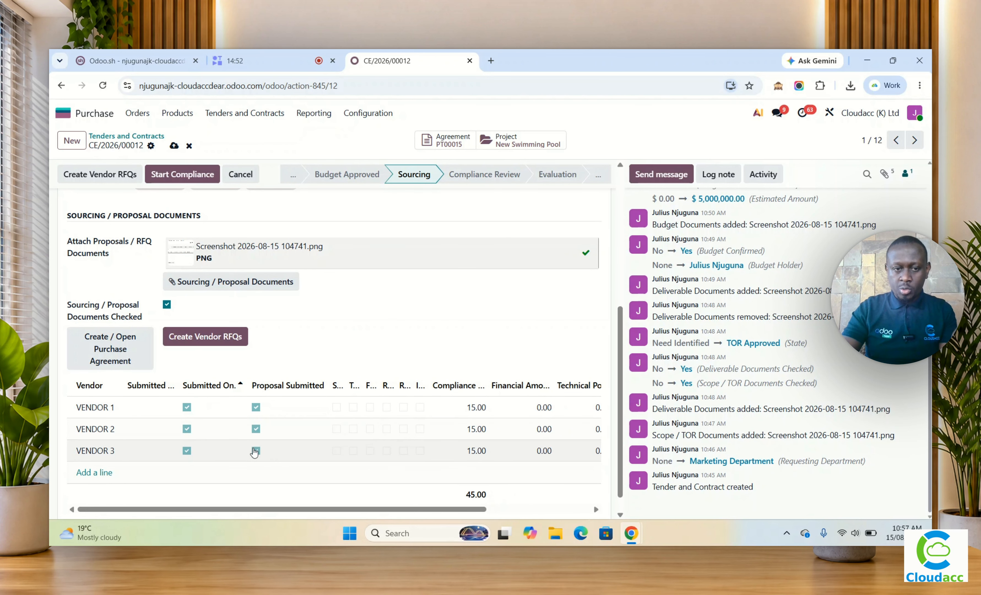
pyautogui.moveTo(344, 386); pyautogui.dragTo(435, 387)
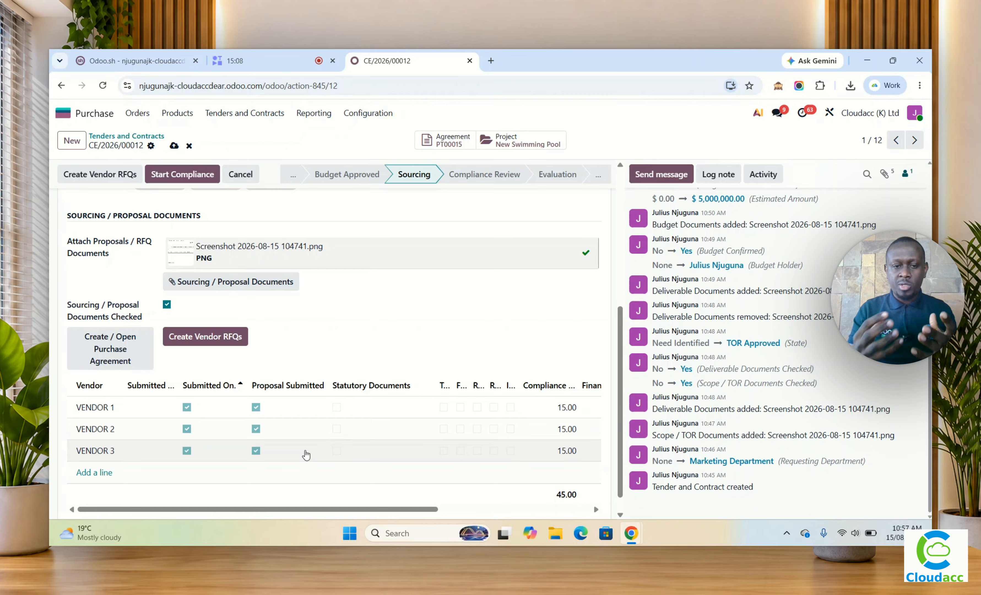
# Step: Mark Statutory Documents as provided on the VENDOR 1, VENDOR 2 and VENDOR 3 submission lines
pyautogui.click(336, 408)
pyautogui.click(338, 450)
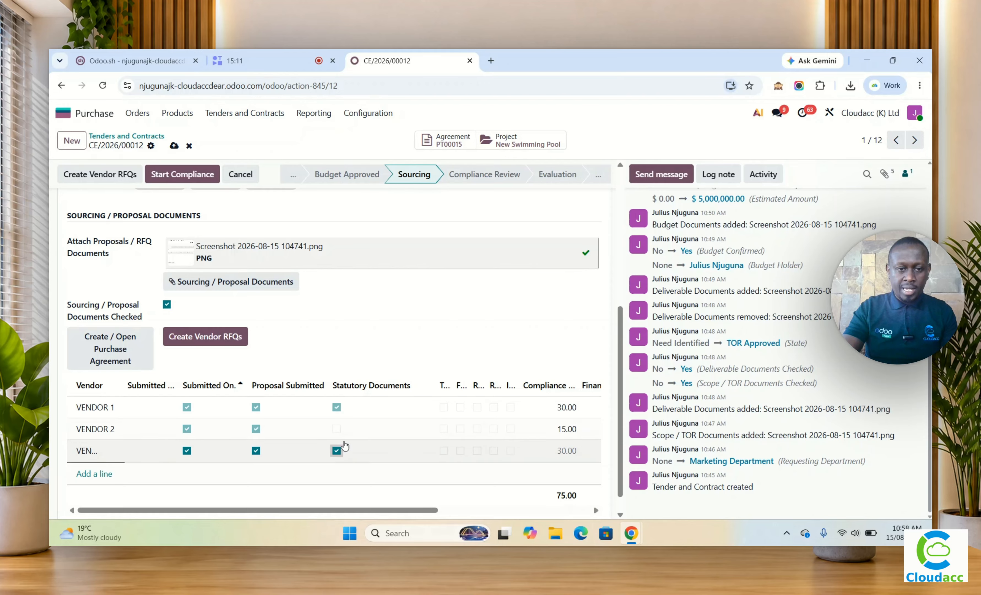
pyautogui.click(336, 429)
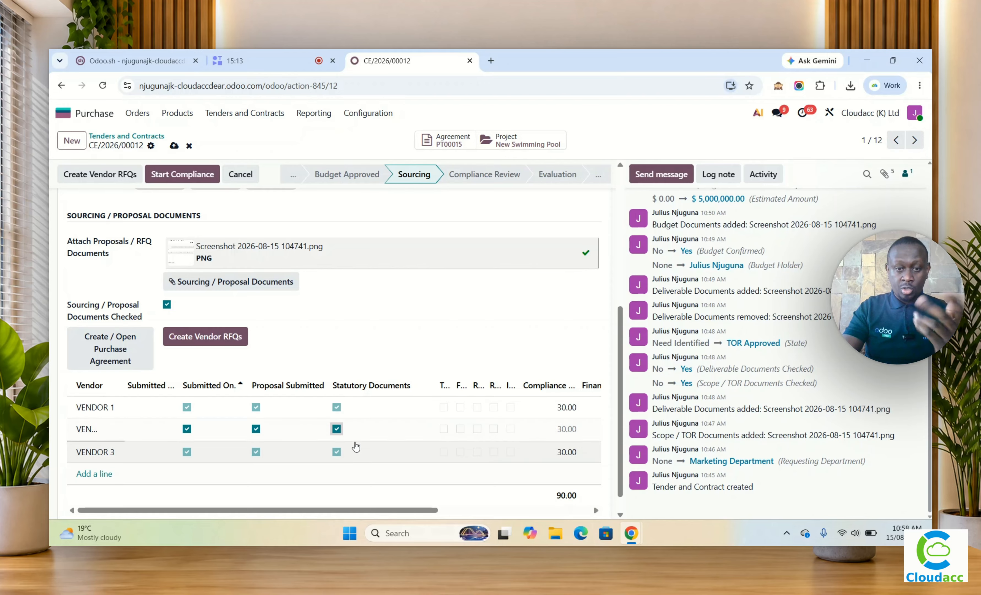
# Step: Narrow the Statutory Documents column, widen Technical Requirements, and mark Technical Requirements as met for VENDOR 1 and VENDOR 3
pyautogui.click(439, 386)
pyautogui.moveTo(432, 384); pyautogui.dragTo(368, 384)
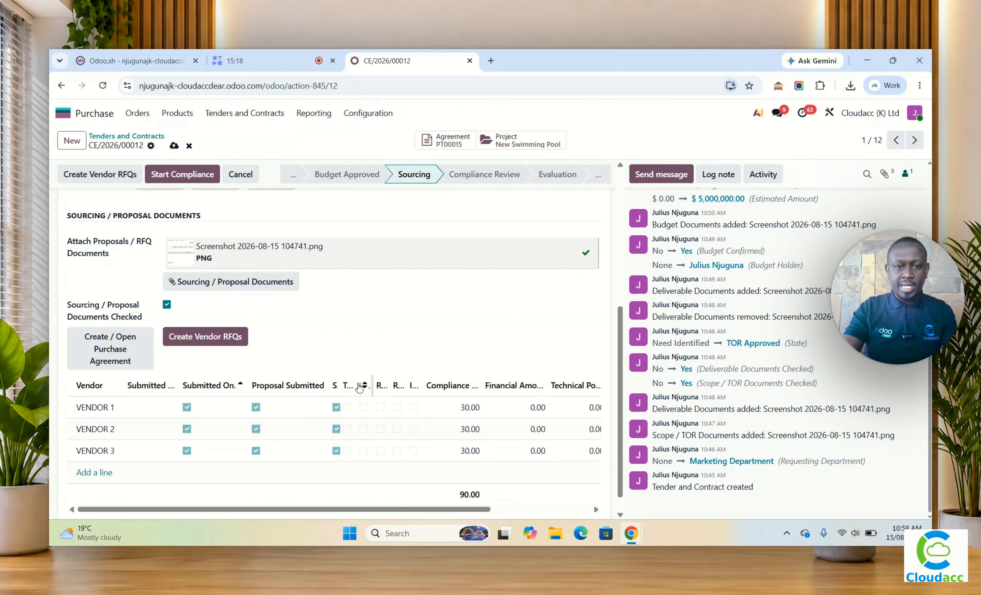
pyautogui.moveTo(357, 386); pyautogui.dragTo(441, 384)
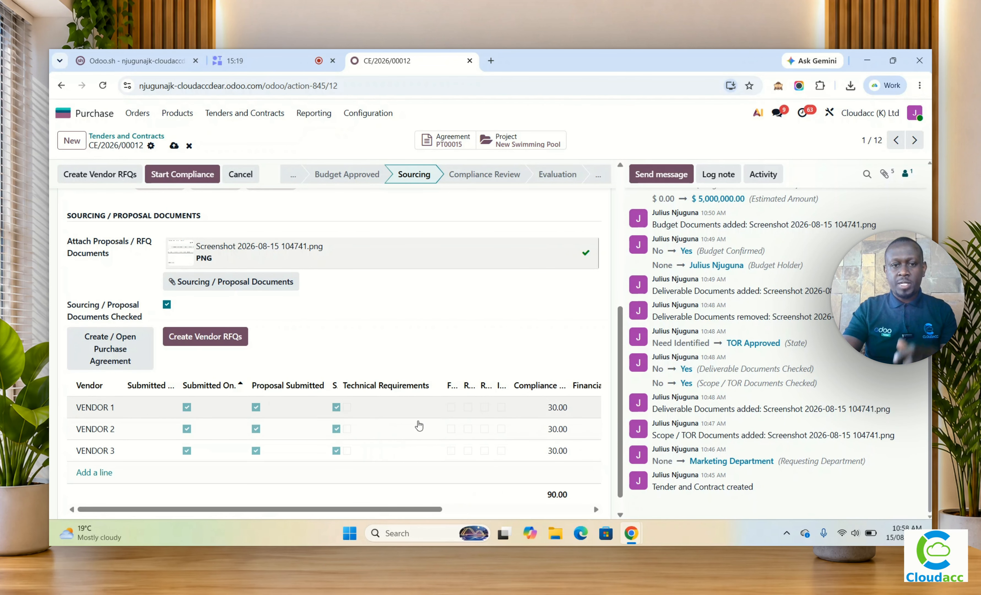
pyautogui.moveTo(383, 509); pyautogui.dragTo(498, 518)
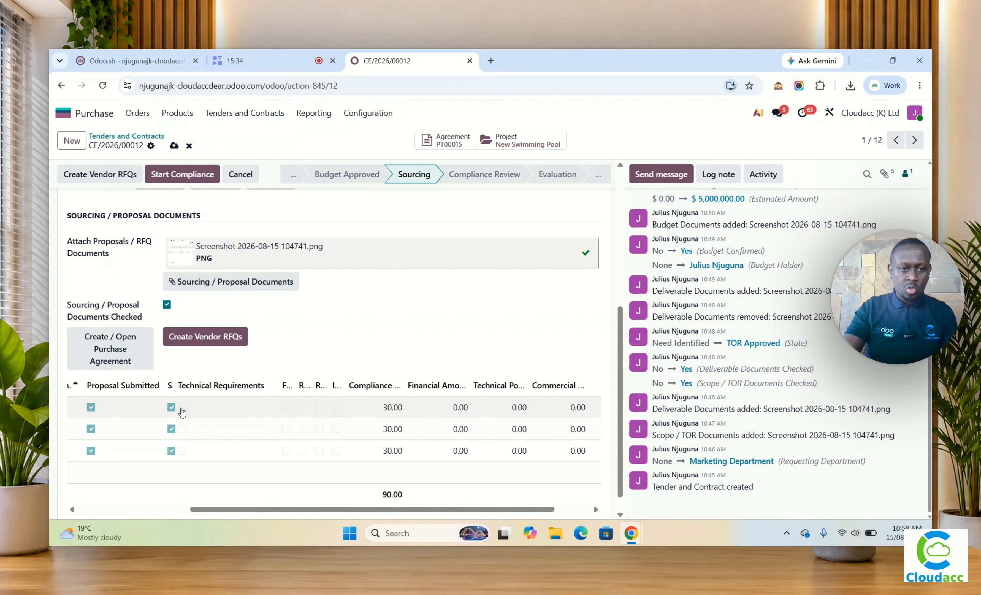
pyautogui.click(182, 407)
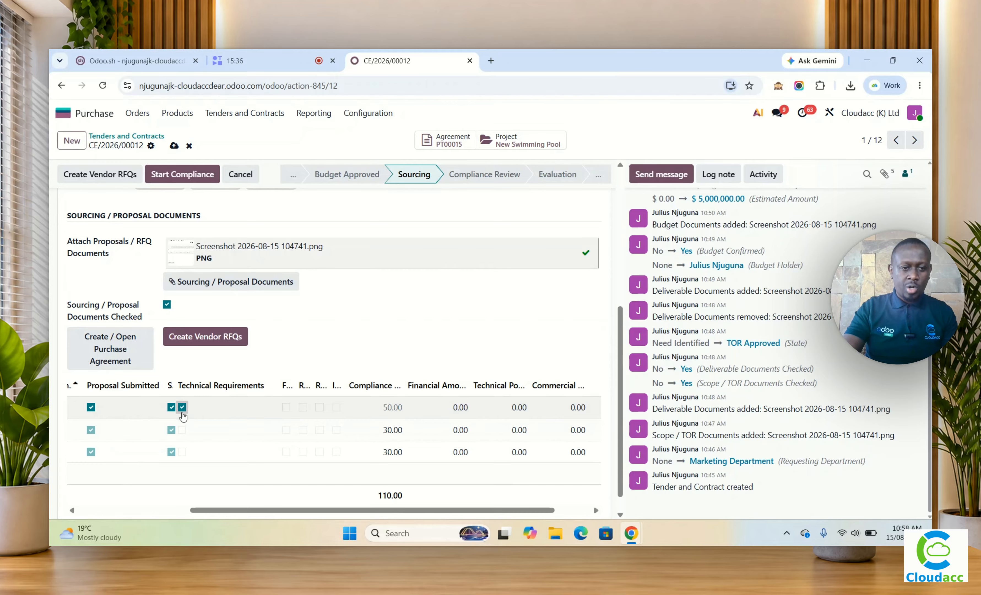
pyautogui.click(182, 452)
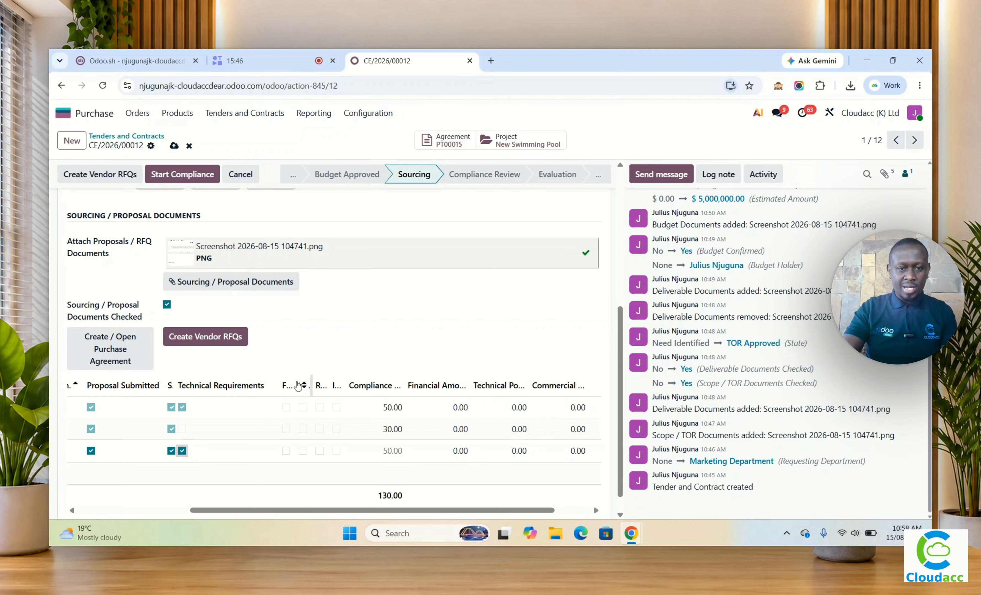
# Step: Widen the Financial Quote column and mark Financial Quote for VENDOR 1, VENDOR 2 and VENDOR 3
pyautogui.moveTo(295, 383); pyautogui.dragTo(372, 383)
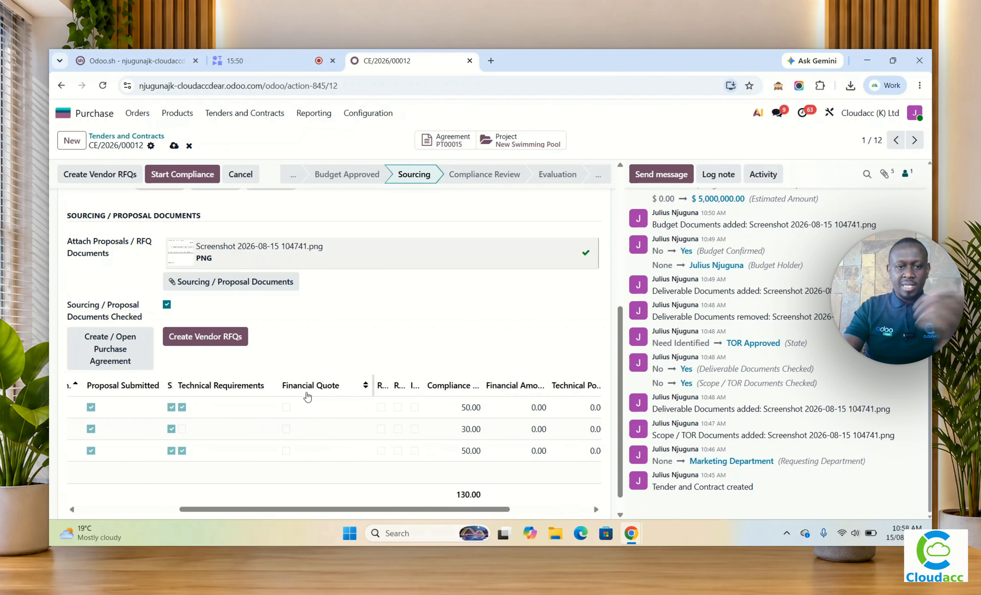
pyautogui.click(287, 408)
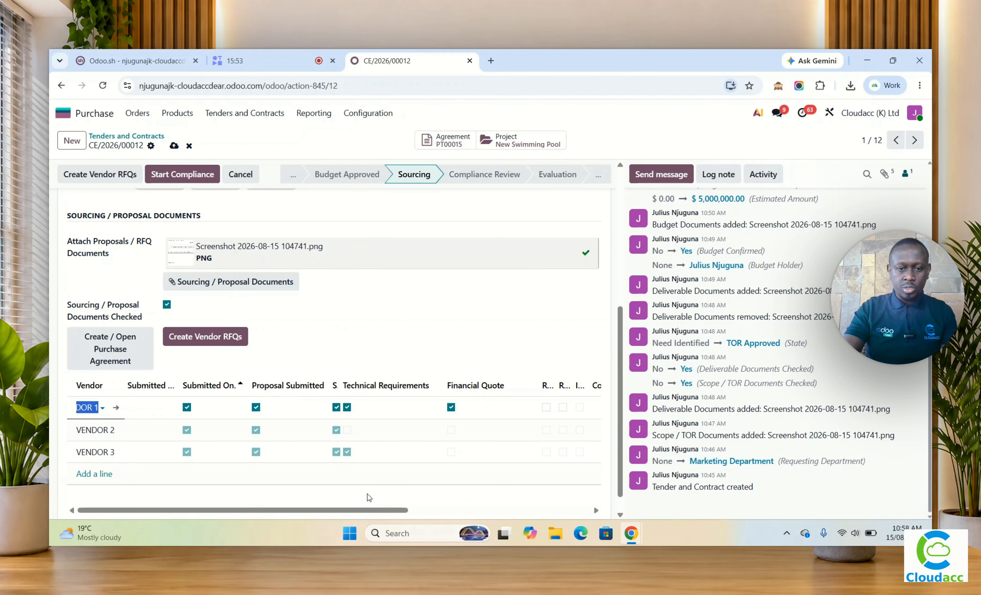
pyautogui.hscroll(5, 254, 420)
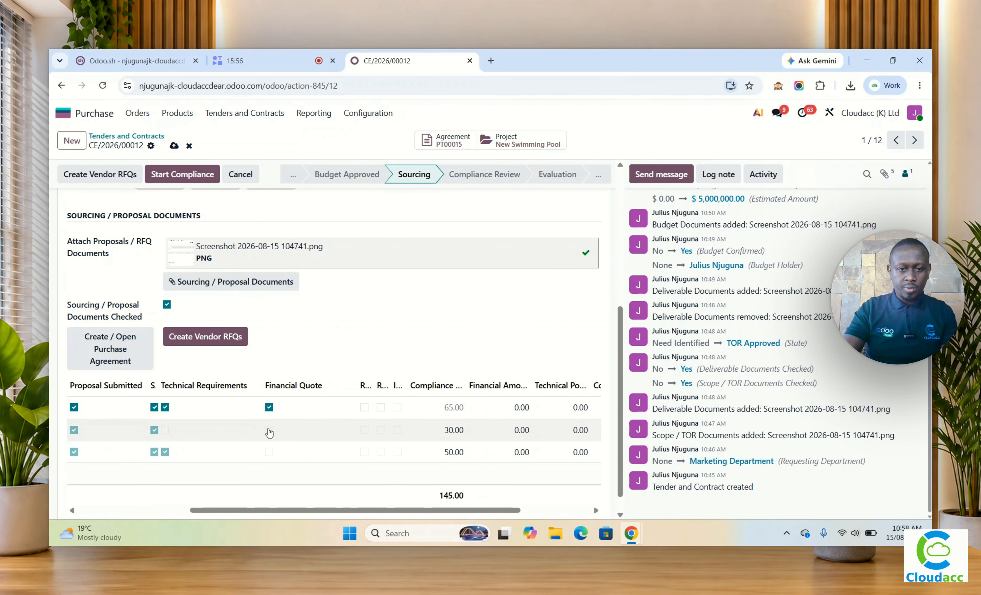
pyautogui.click(269, 429)
pyautogui.click(270, 451)
pyautogui.click(269, 452)
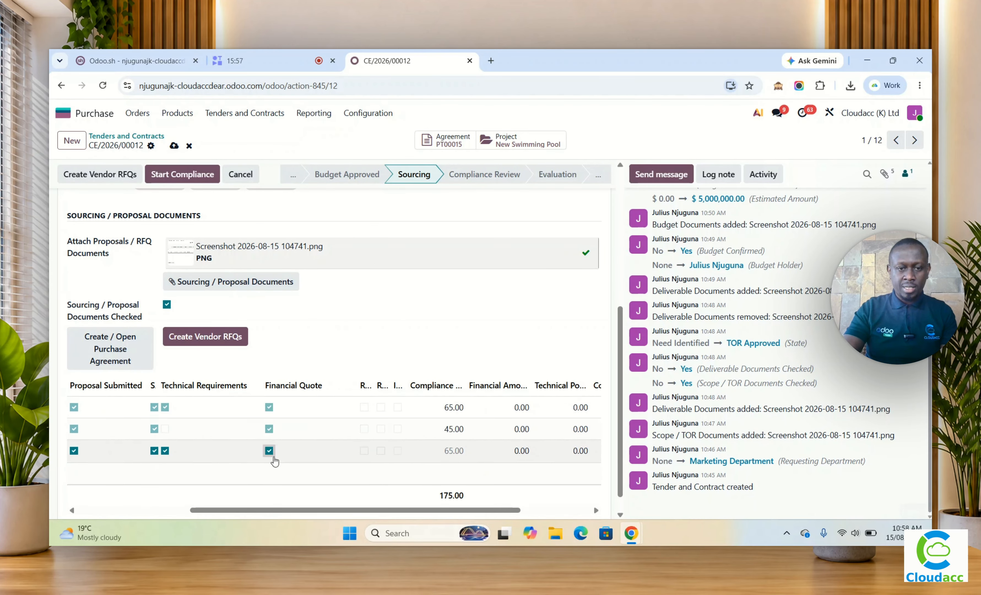
# Step: Widen the Relevant Experience column, narrow Financial Quote, and mark Relevant Experience for VENDOR 1
pyautogui.moveTo(372, 380); pyautogui.dragTo(445, 380)
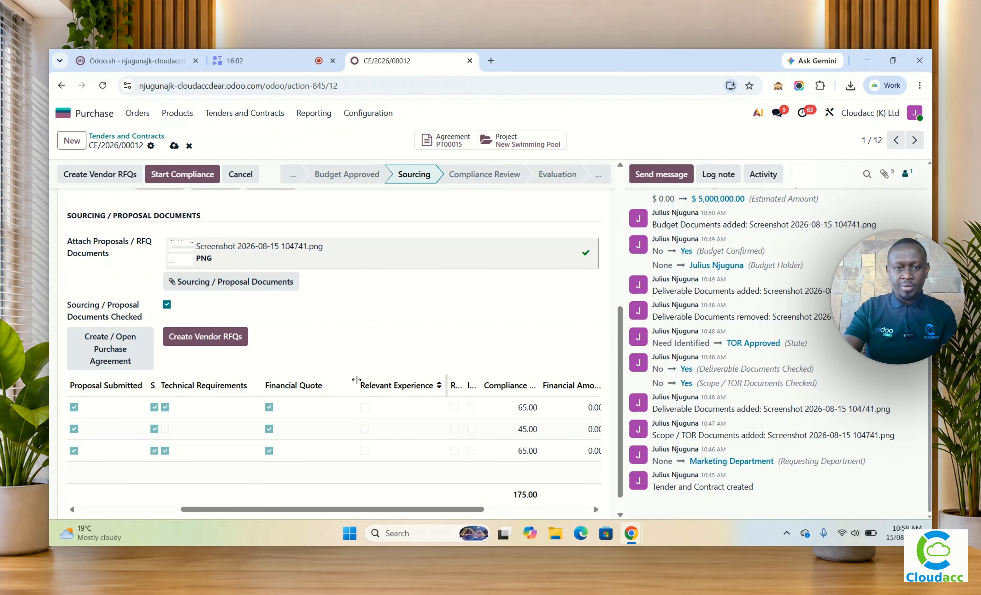
pyautogui.moveTo(355, 380); pyautogui.dragTo(311, 383)
pyautogui.click(321, 408)
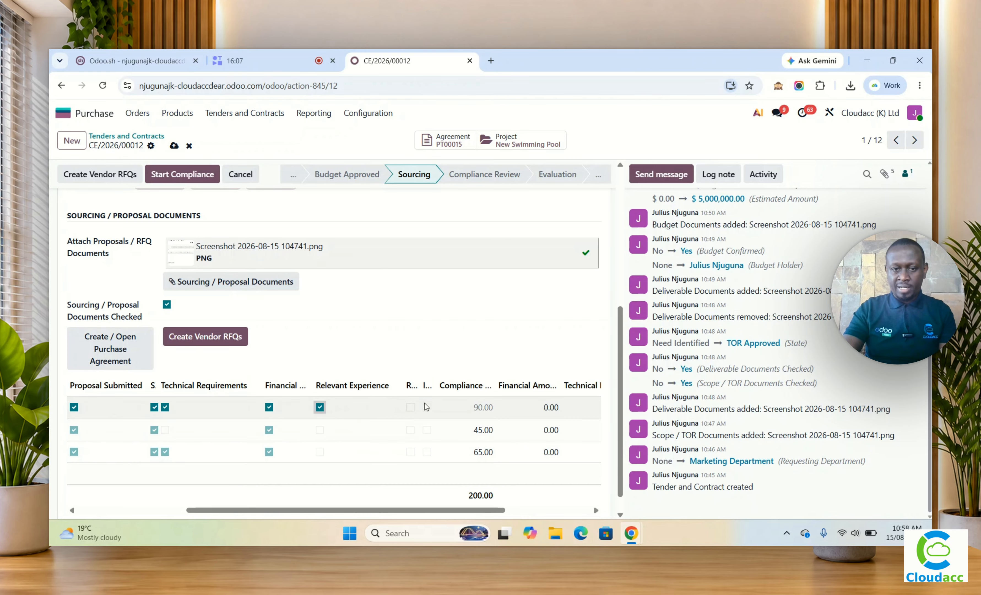
# Step: Widen the References column and mark References for VENDOR 1 and VENDOR 3
pyautogui.moveTo(418, 384); pyautogui.dragTo(480, 384)
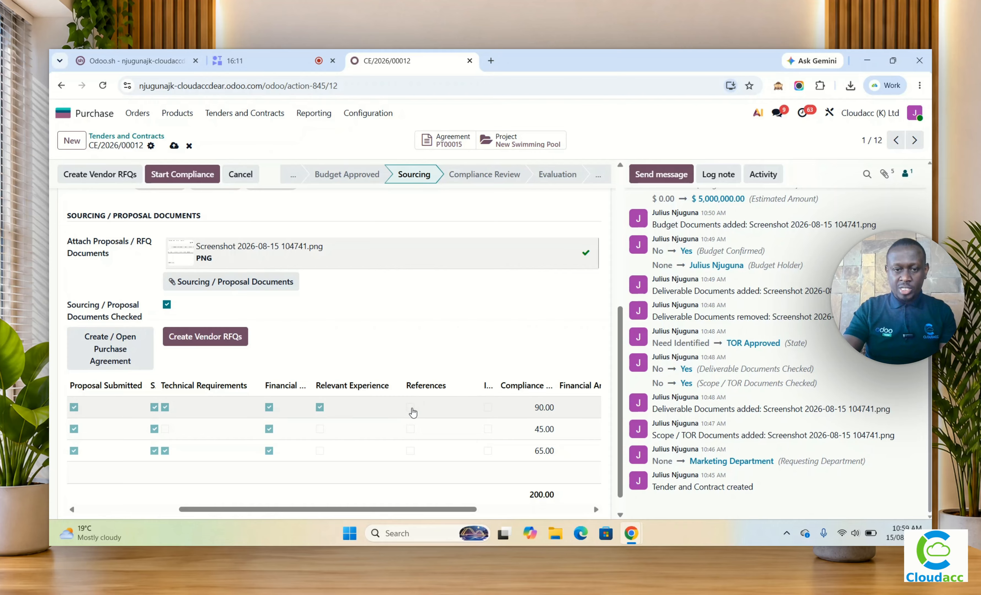
pyautogui.click(410, 408)
pyautogui.click(410, 451)
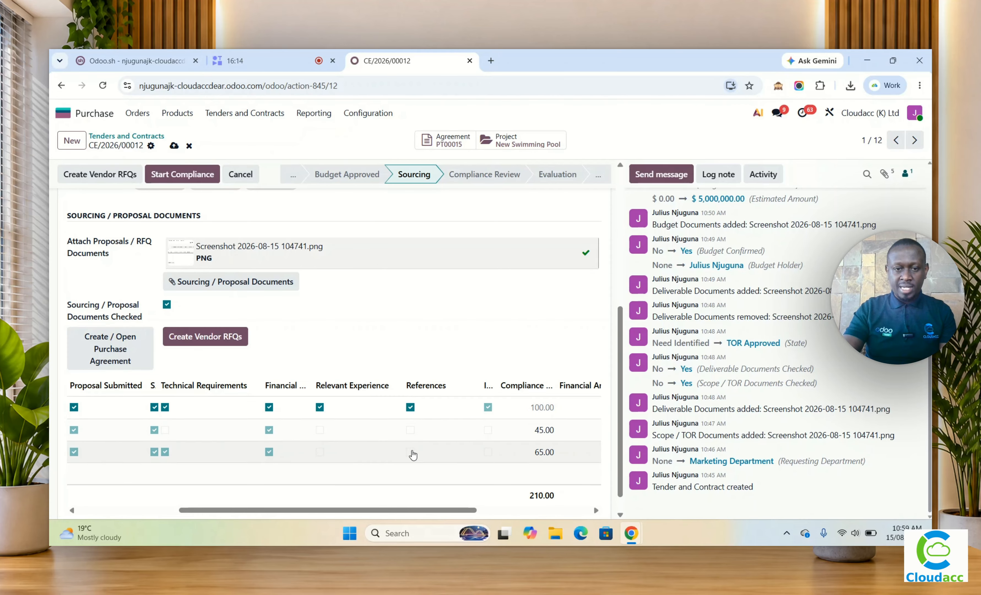
pyautogui.click(410, 451)
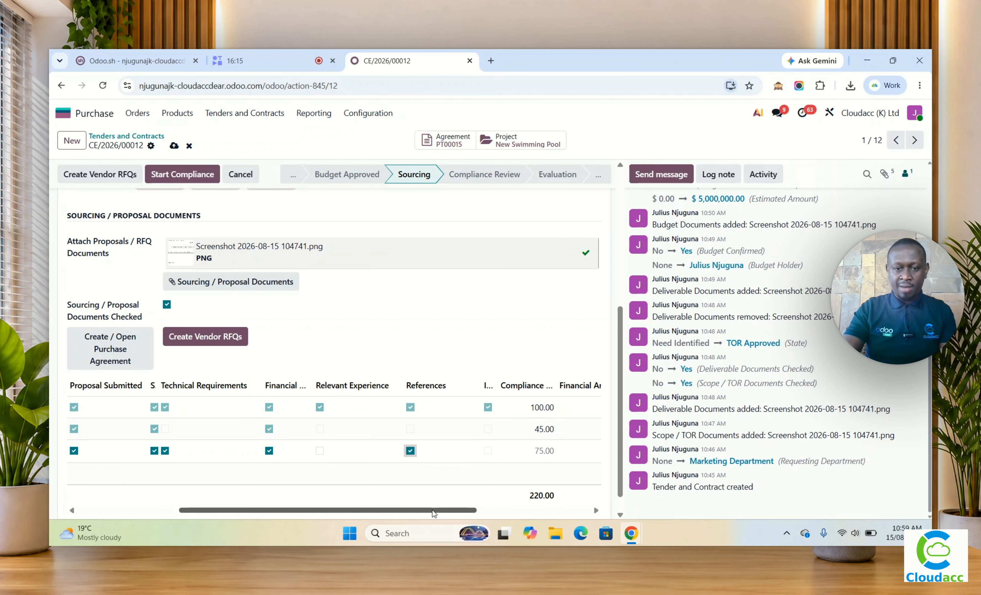
# Step: Widen the Is Compliant and Financial Amount columns of the vendor submission lines to show their full headings
pyautogui.moveTo(434, 510); pyautogui.dragTo(514, 536)
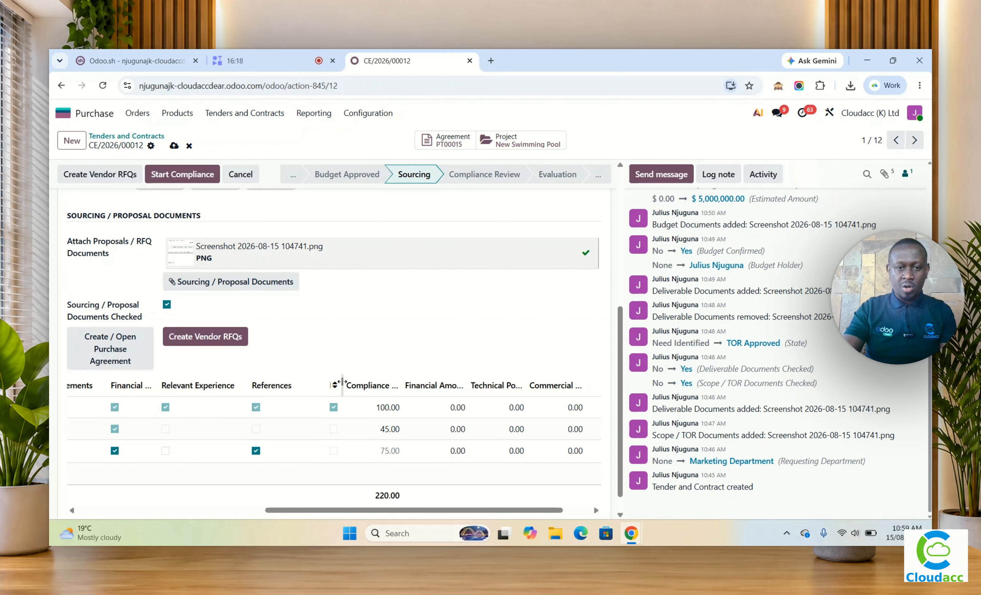
pyautogui.moveTo(342, 383); pyautogui.dragTo(404, 384)
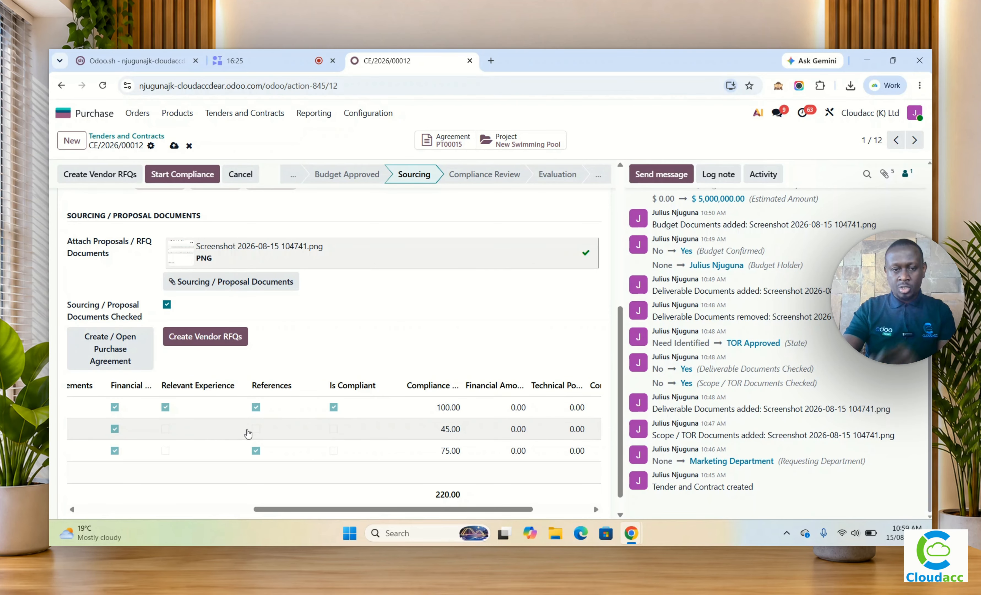
pyautogui.moveTo(348, 509); pyautogui.dragTo(405, 510)
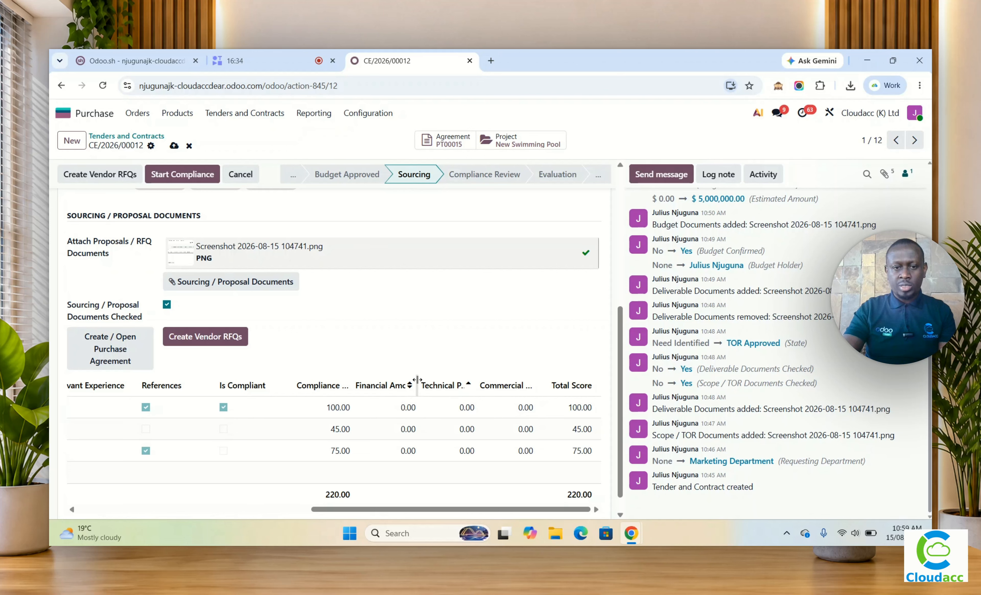
pyautogui.moveTo(417, 380); pyautogui.dragTo(430, 380)
# Step: Set VENDOR 1's Financial Amount to 4,000,000
pyautogui.click(421, 407)
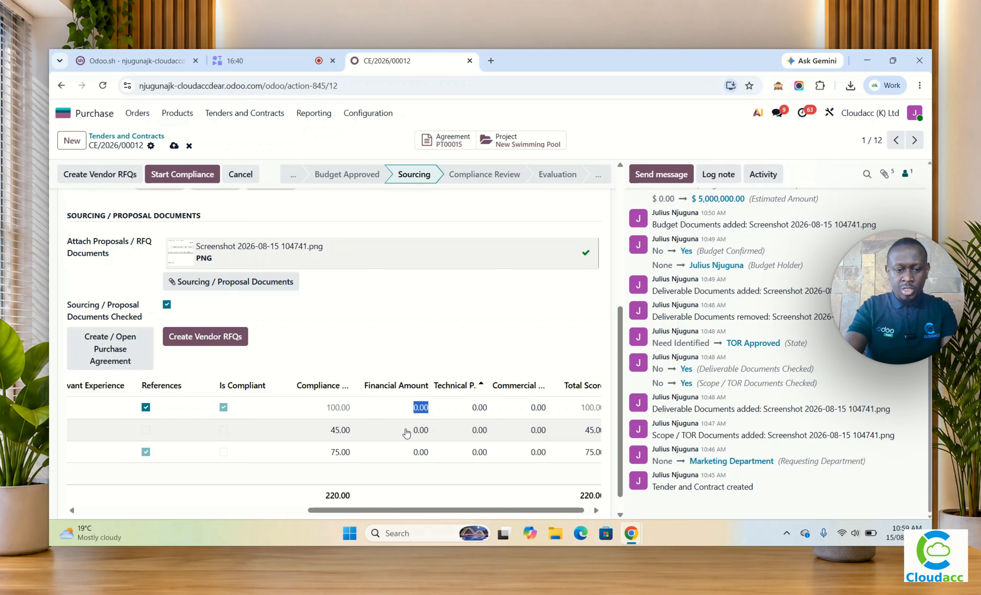
pyautogui.write('400,00')
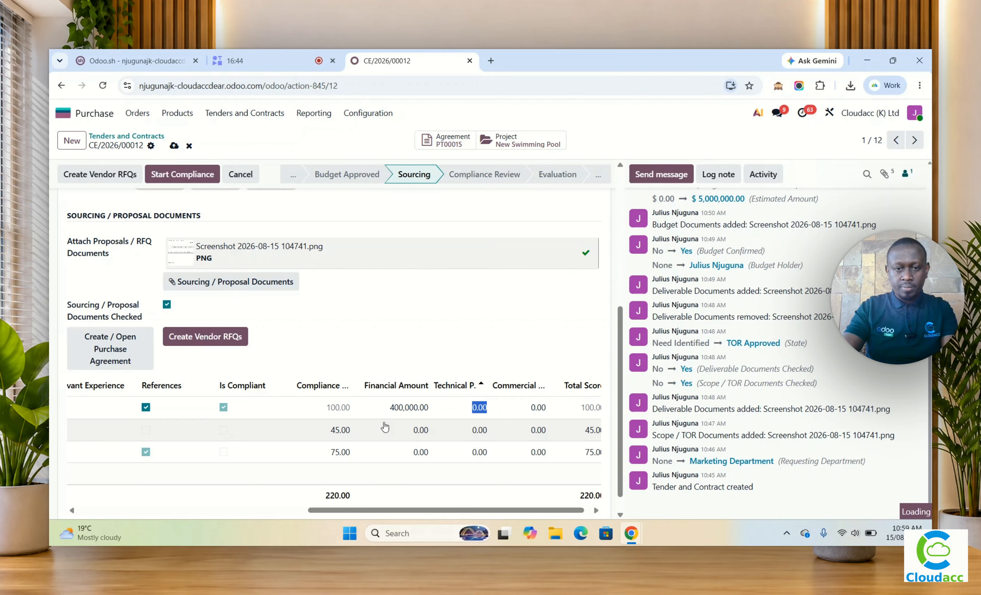
pyautogui.click(411, 409)
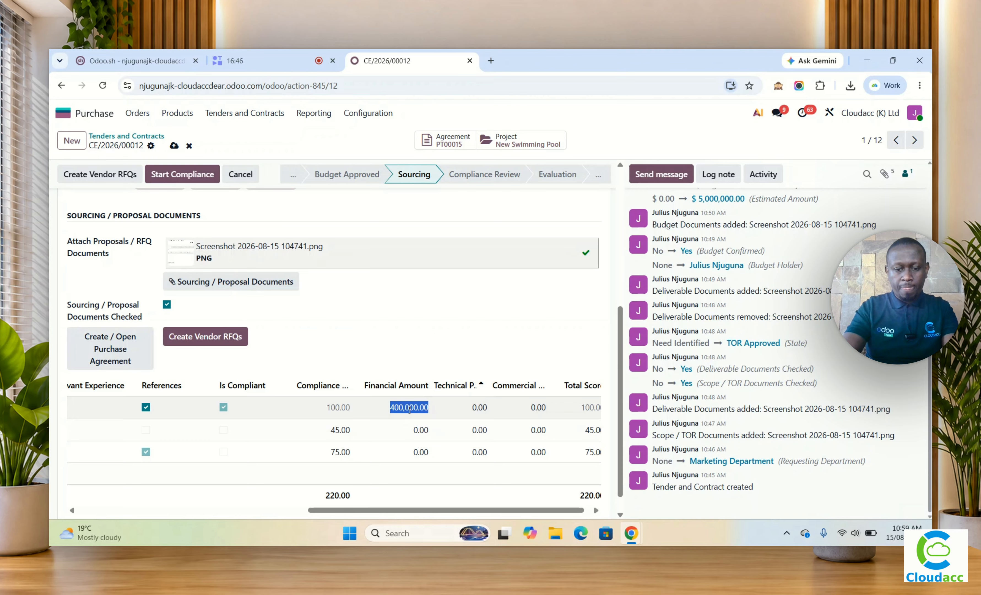
pyautogui.write('54')
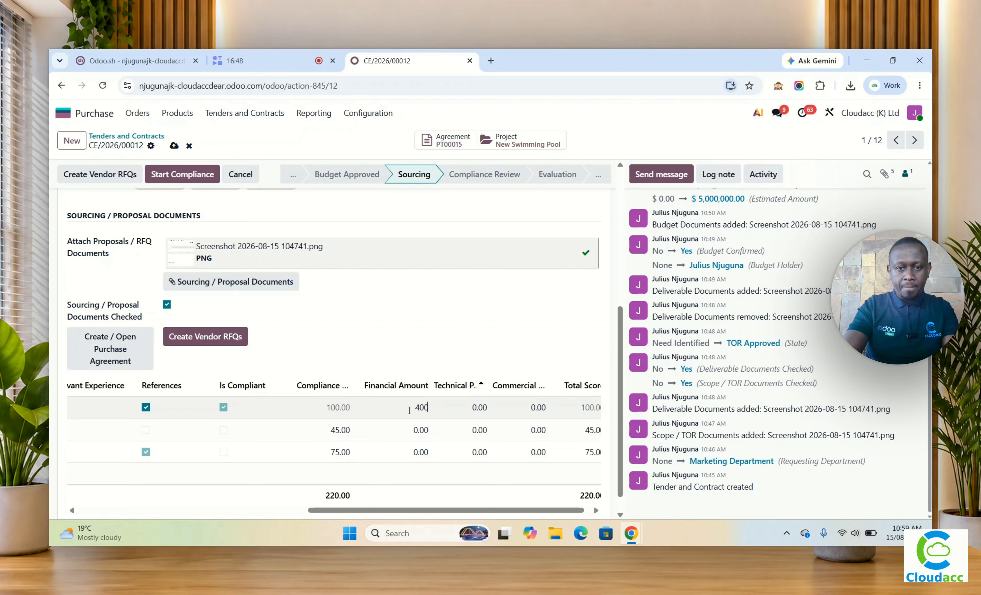
pyautogui.press('Tab')
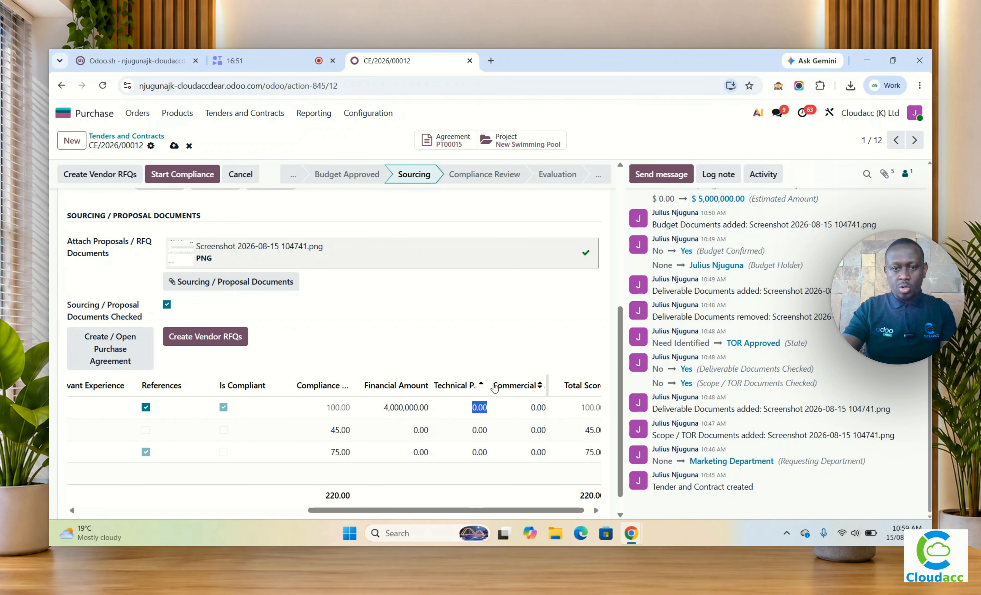
# Step: Widen the Technical Points column and set Technical Points to 10 for VENDOR 1 and 5 for VENDOR 2 and VENDOR 3
pyautogui.click(515, 385)
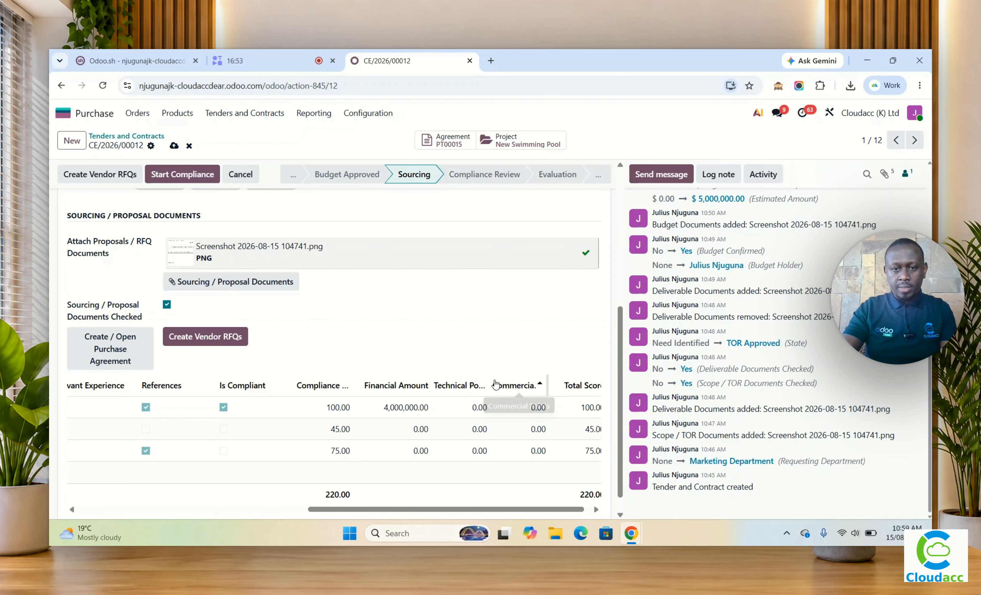
pyautogui.moveTo(492, 382); pyautogui.dragTo(523, 383)
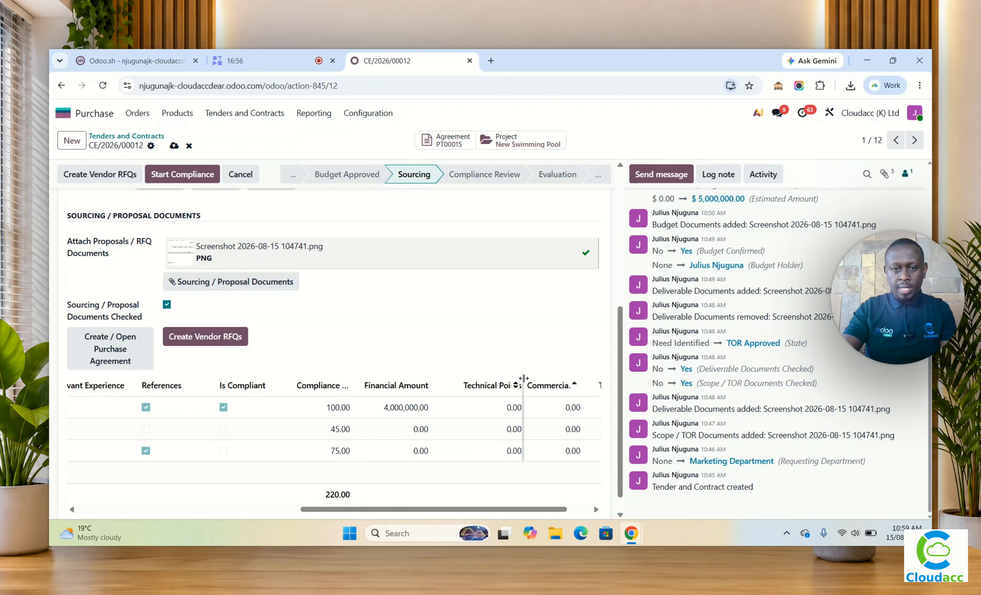
pyautogui.click(508, 407)
pyautogui.moveTo(509, 509); pyautogui.dragTo(532, 509)
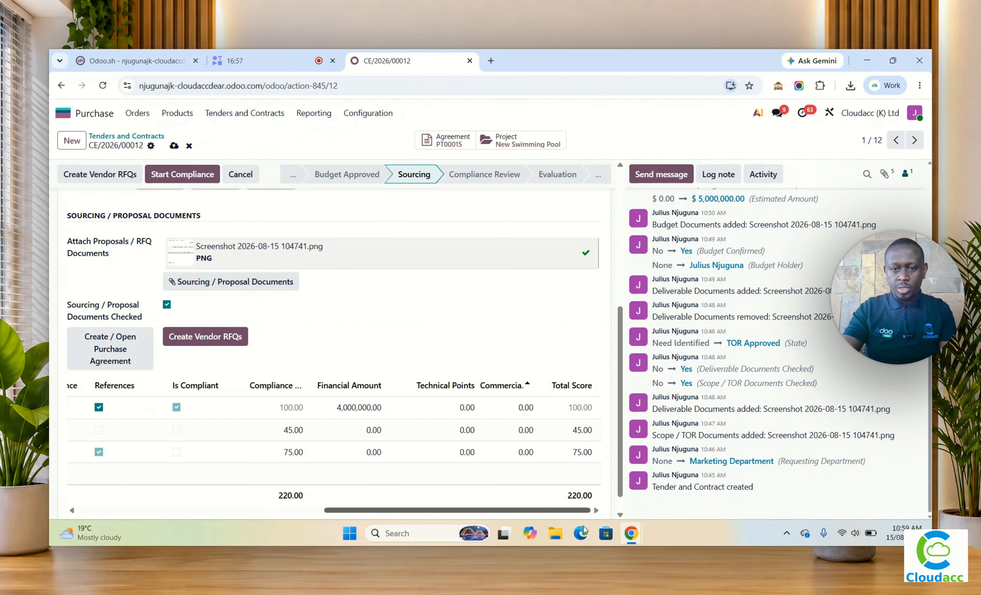
pyautogui.write('10')
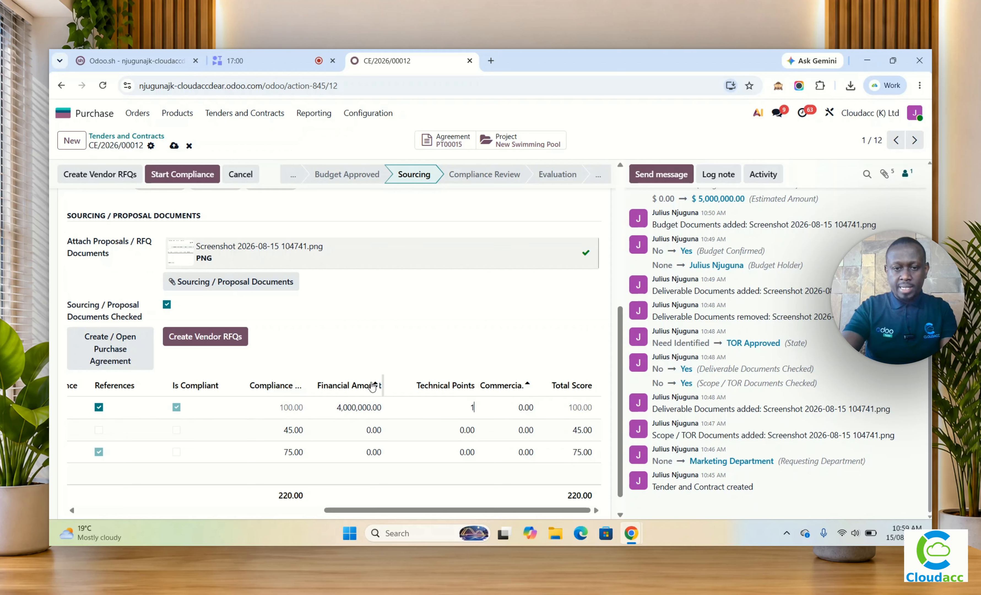
pyautogui.click(467, 430)
pyautogui.click(466, 452)
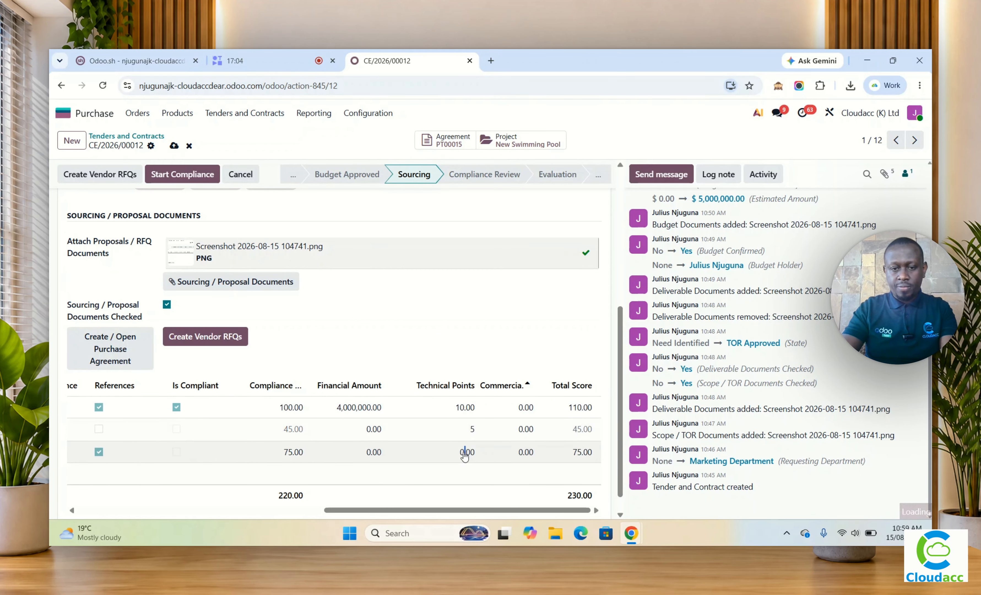
pyautogui.moveTo(493, 510); pyautogui.dragTo(561, 514)
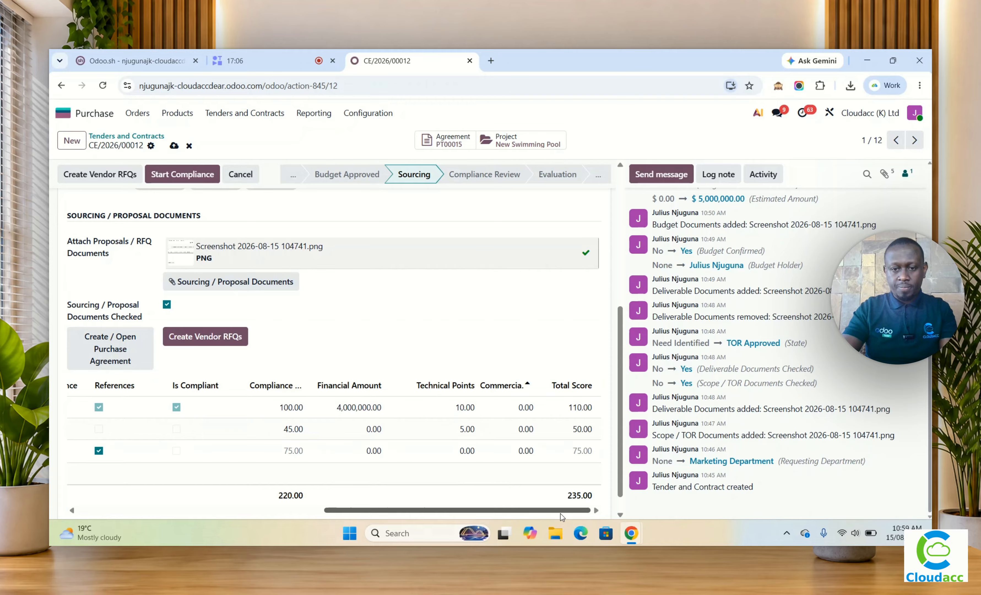
pyautogui.click(472, 452)
pyautogui.write('5')
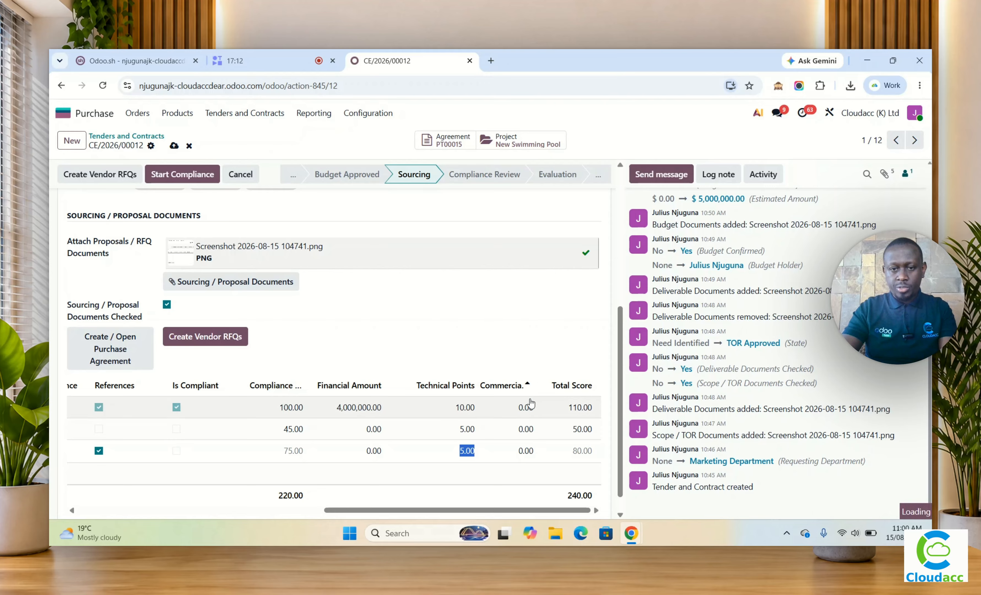
# Step: Set the Commercial points to 10 for VENDOR 1 and VENDOR 2 and to 5 for VENDOR 3
pyautogui.click(531, 403)
pyautogui.write('10')
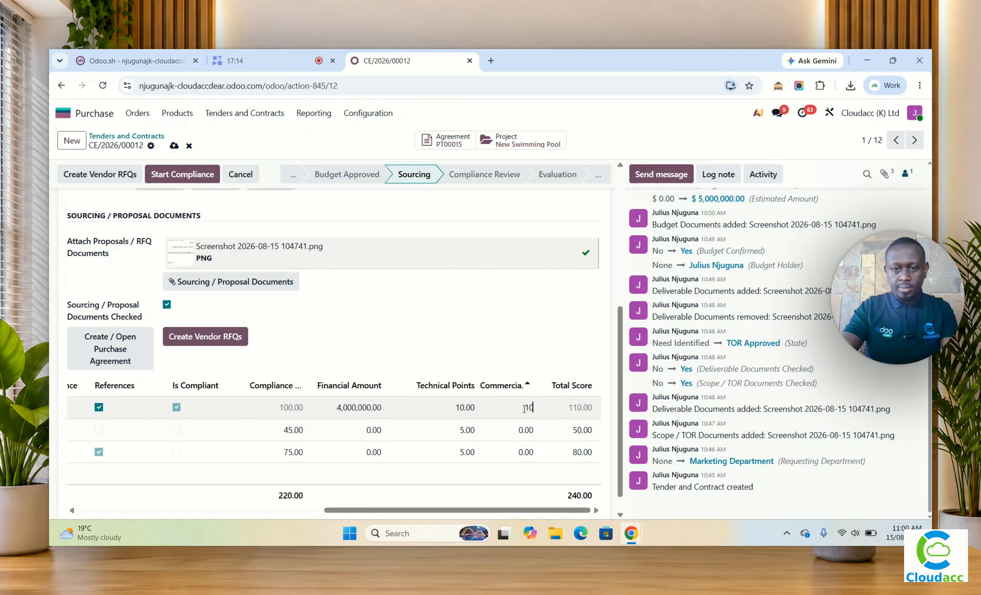
pyautogui.click(482, 431)
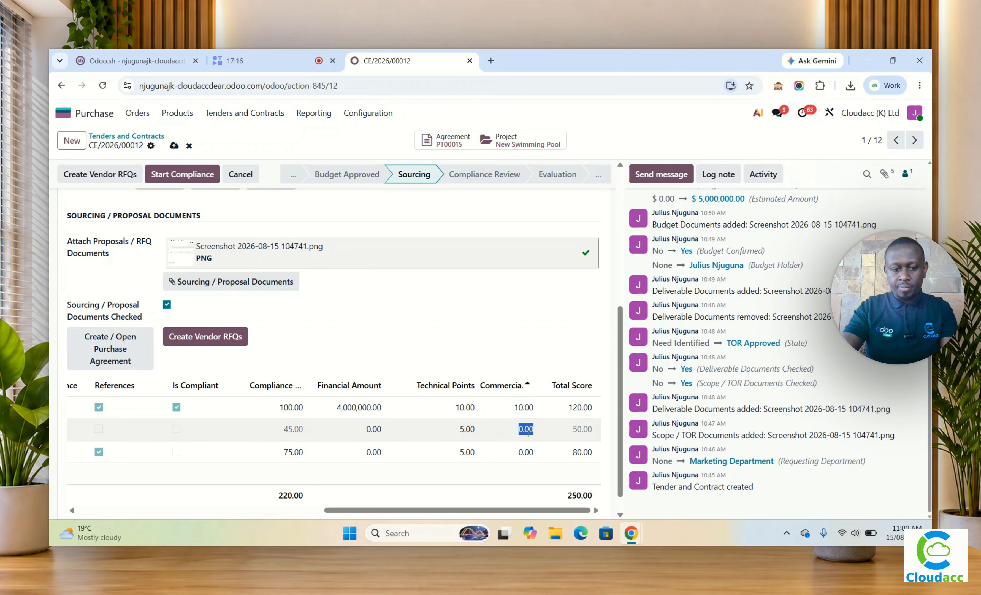
pyautogui.write('10')
pyautogui.click(526, 454)
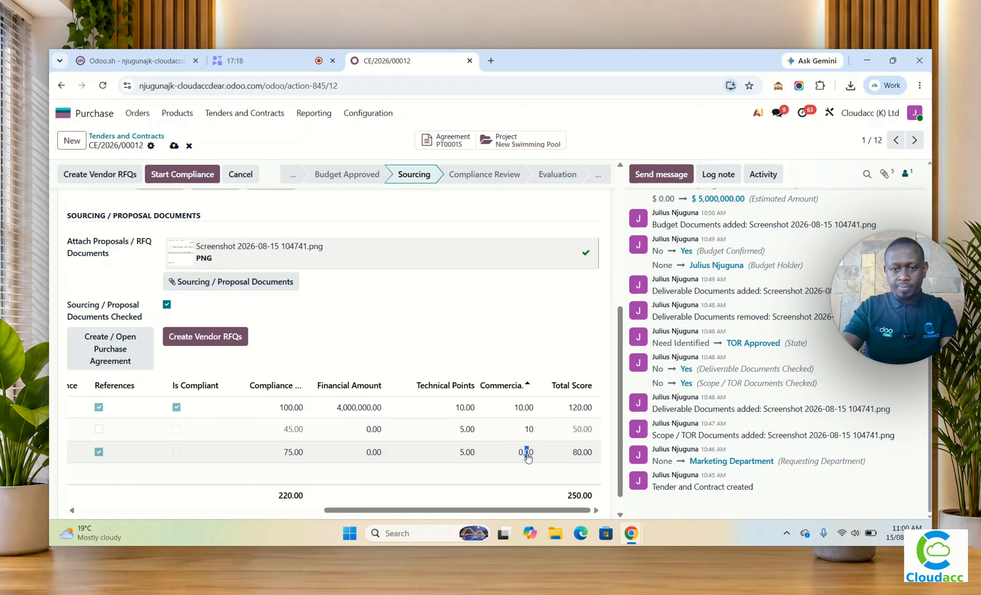
pyautogui.moveTo(340, 510); pyautogui.dragTo(587, 510)
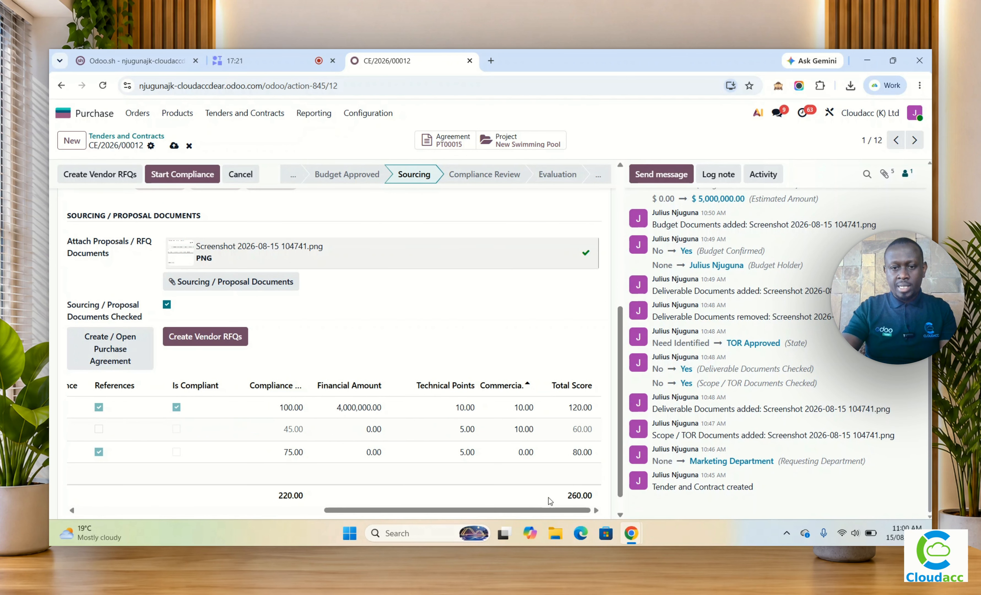
pyautogui.click(524, 453)
pyautogui.write('5')
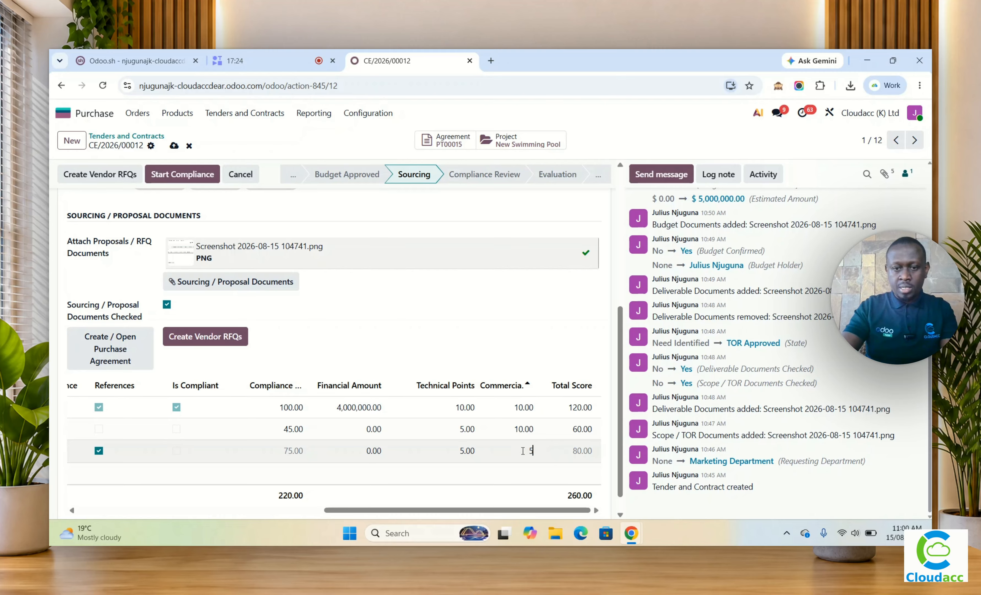
pyautogui.click(477, 338)
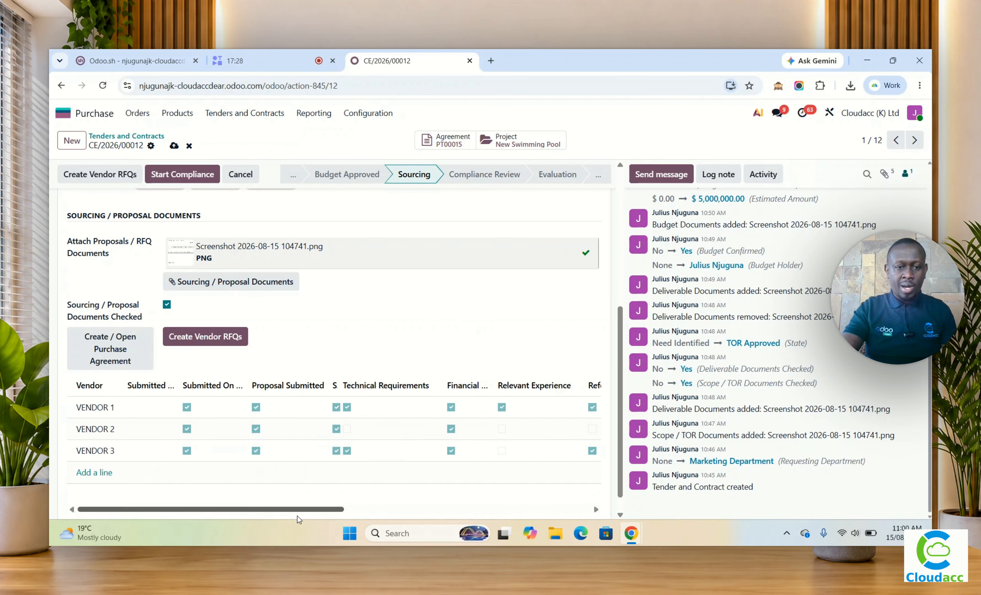
# Step: Start compliance on the New Swimming Pool tender and advance it on to the Evaluation stage
pyautogui.moveTo(292, 509); pyautogui.dragTo(239, 510)
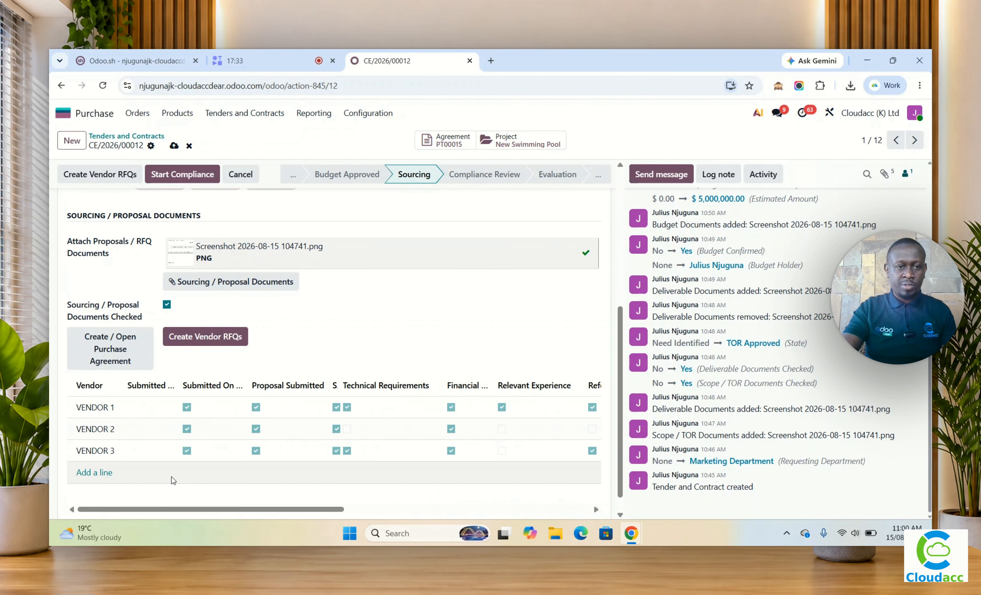
pyautogui.scroll(6, 321, 308)
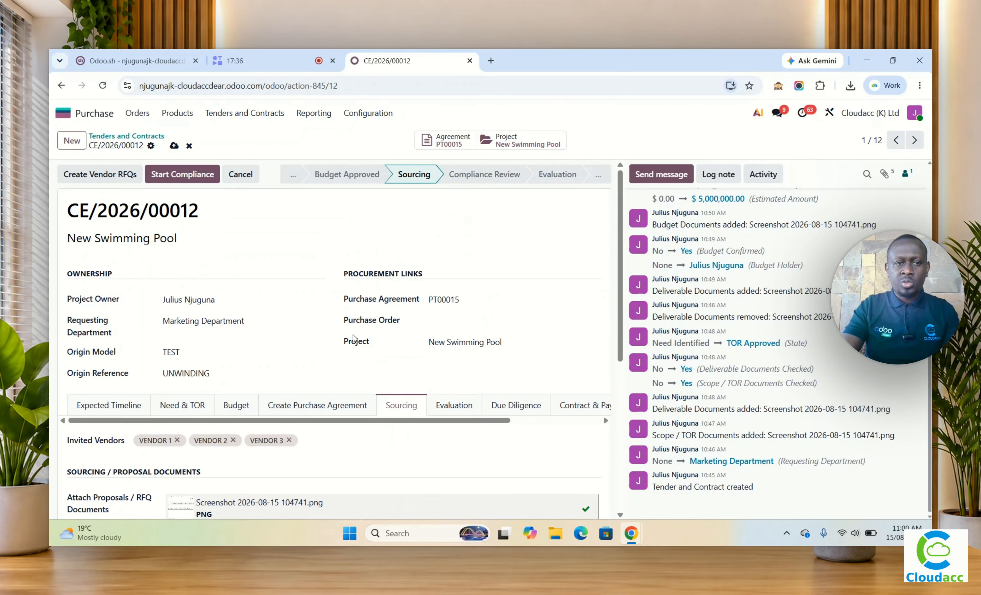
pyautogui.click(182, 175)
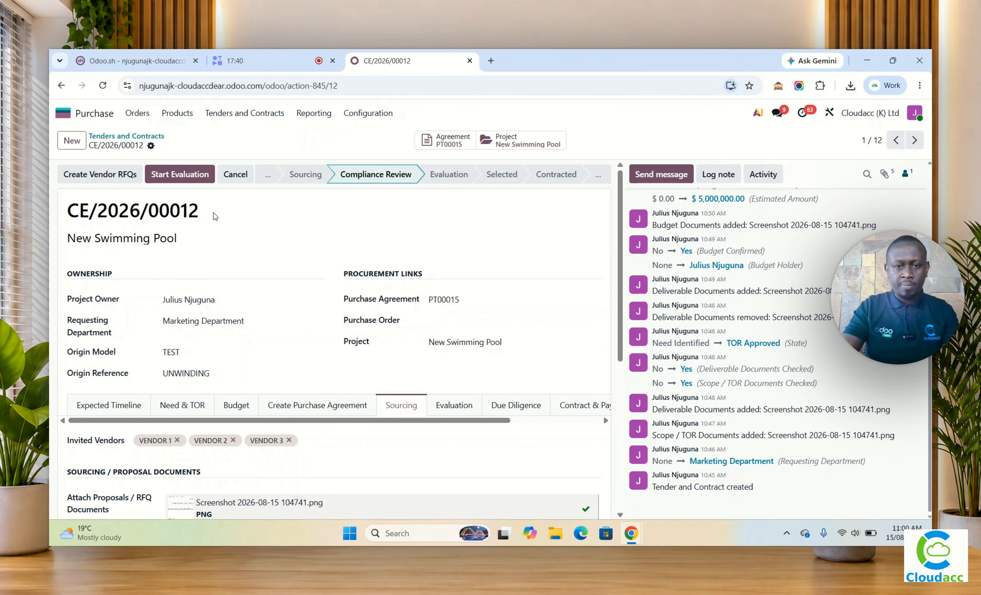
pyautogui.click(181, 174)
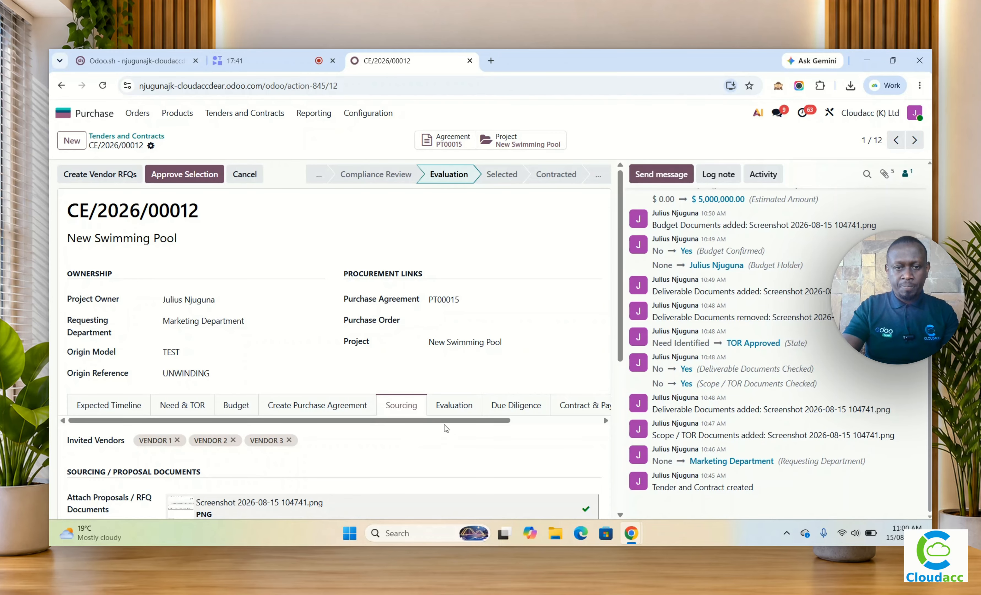
# Step: Check the vendor scores in the tender's evaluation details and approve the selection
pyautogui.click(449, 405)
pyautogui.scroll(-8, 441, 404)
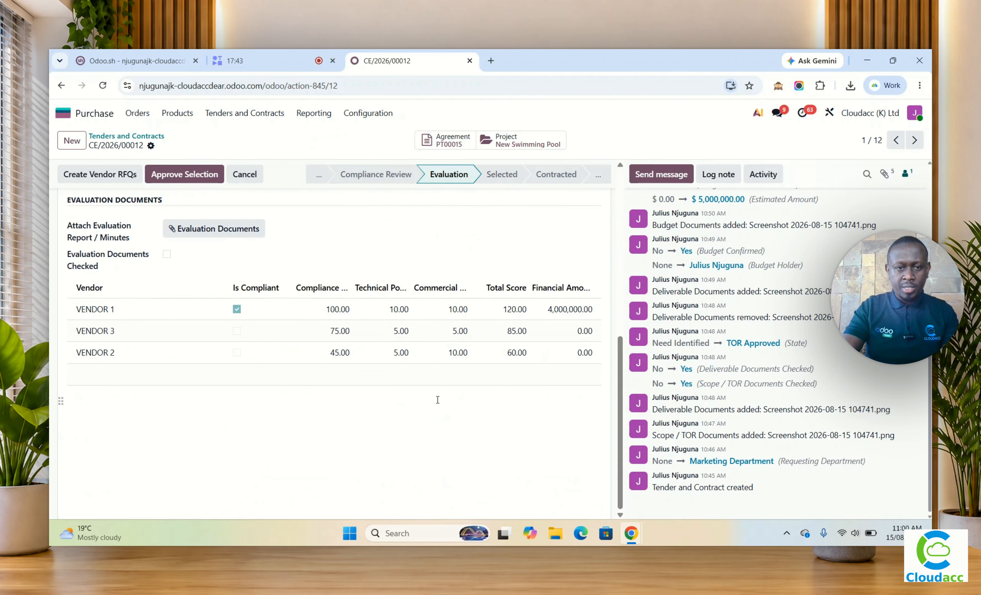
pyautogui.scroll(8, 359, 347)
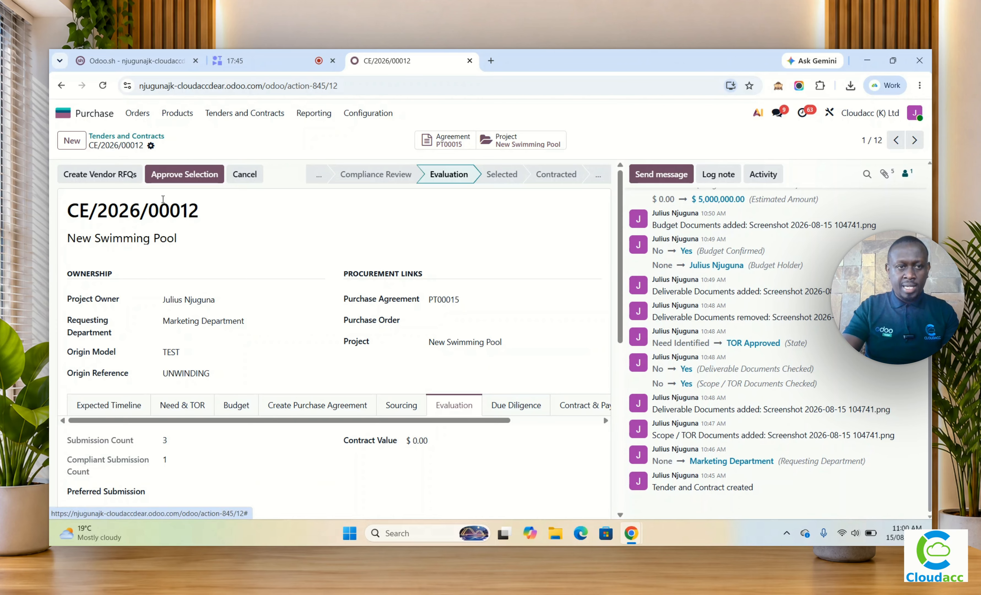
pyautogui.click(184, 175)
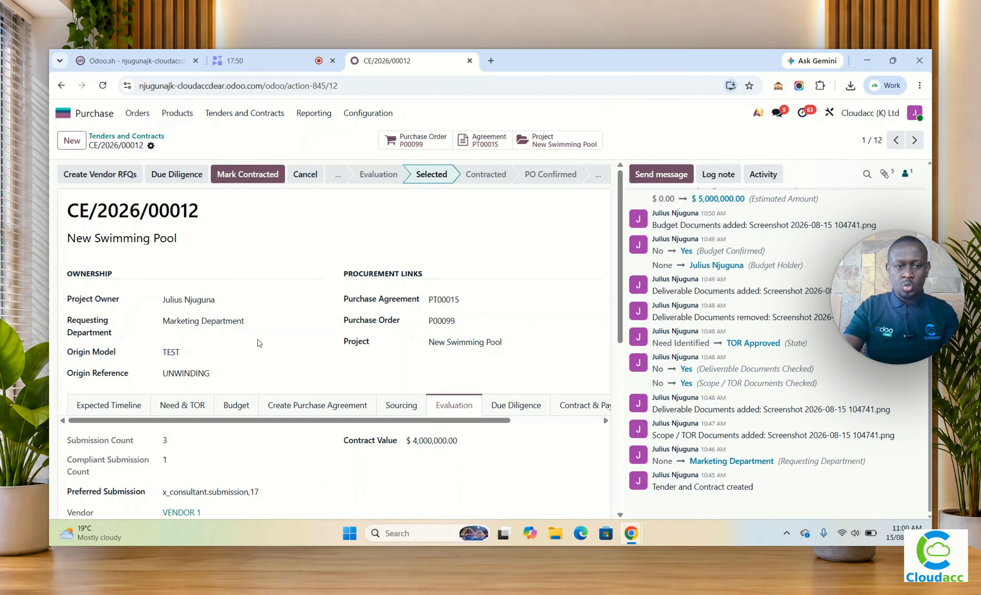
# Step: Review the preferred submission and contract value in the evaluation details, and try to mark the tender as contracted
pyautogui.scroll(-4, 259, 342)
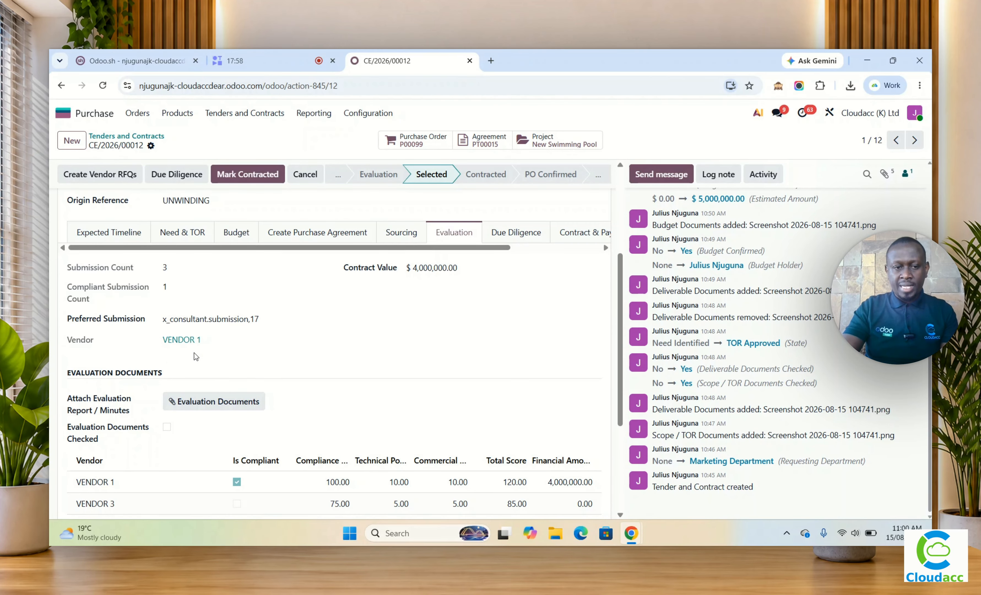
pyautogui.scroll(-3, 195, 356)
pyautogui.scroll(3, 198, 357)
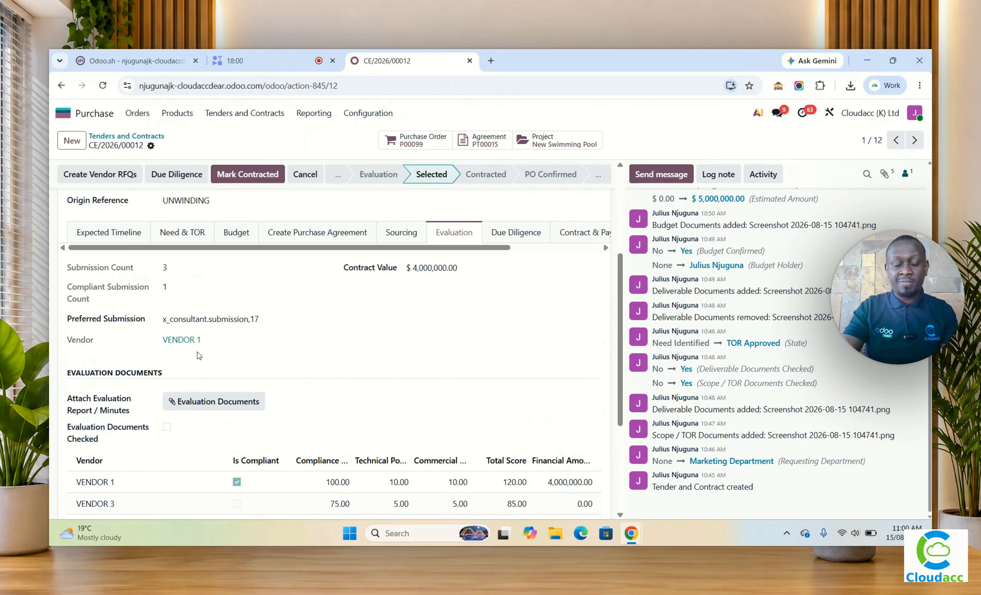
pyautogui.scroll(4, 205, 356)
pyautogui.scroll(-3, 339, 388)
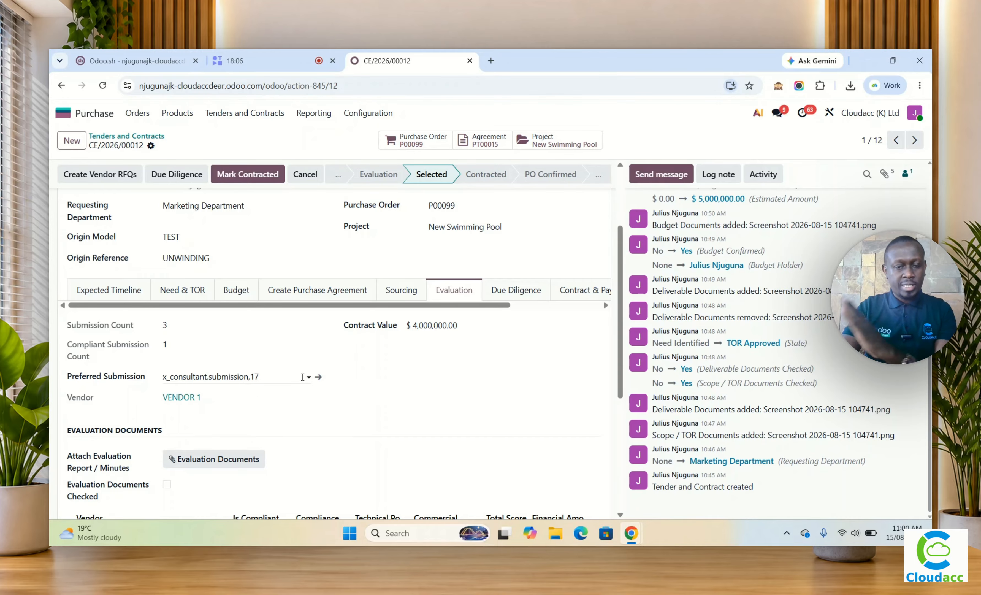
pyautogui.scroll(3, 301, 378)
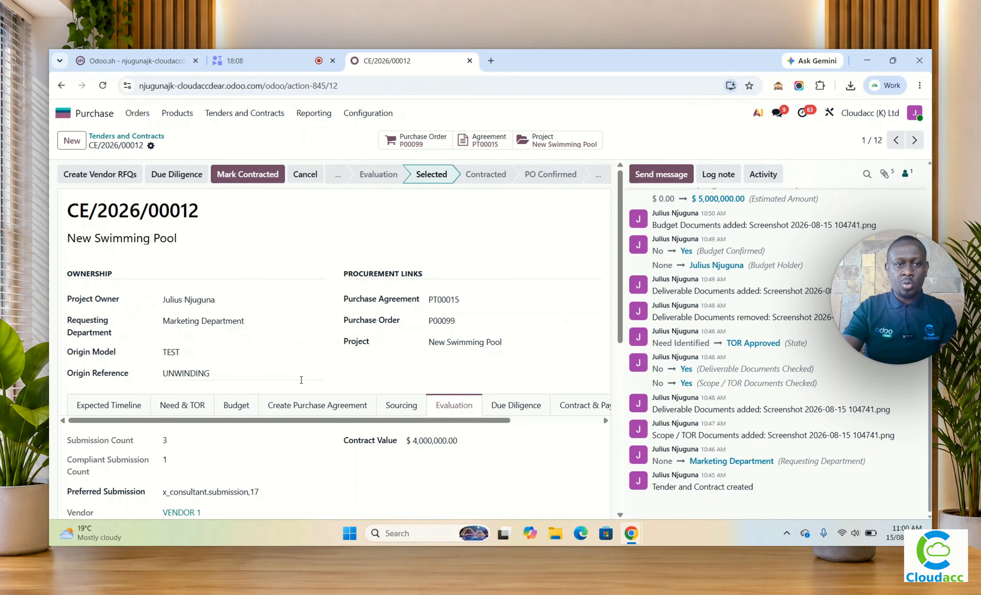
pyautogui.click(240, 179)
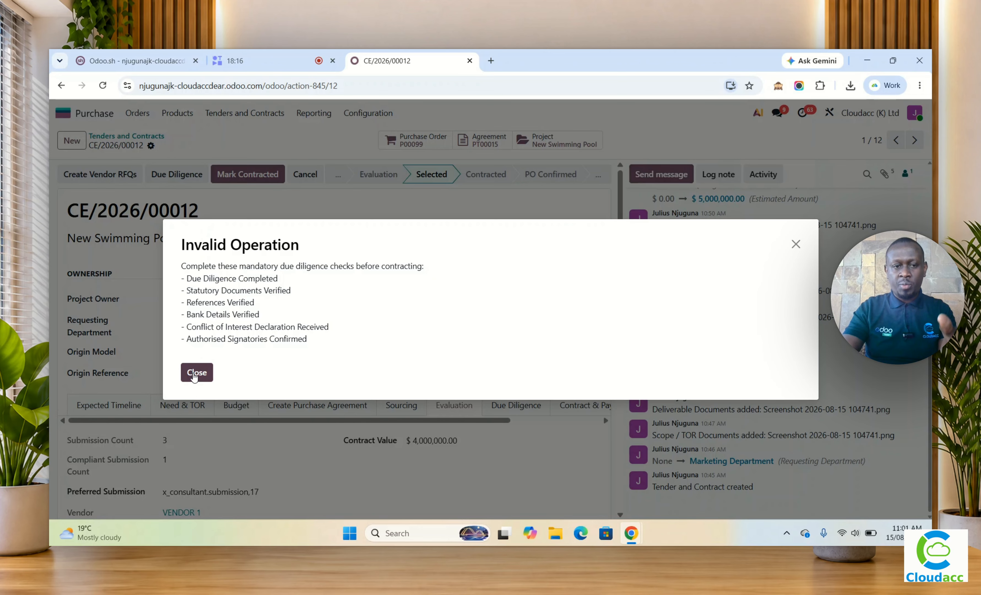
pyautogui.click(194, 374)
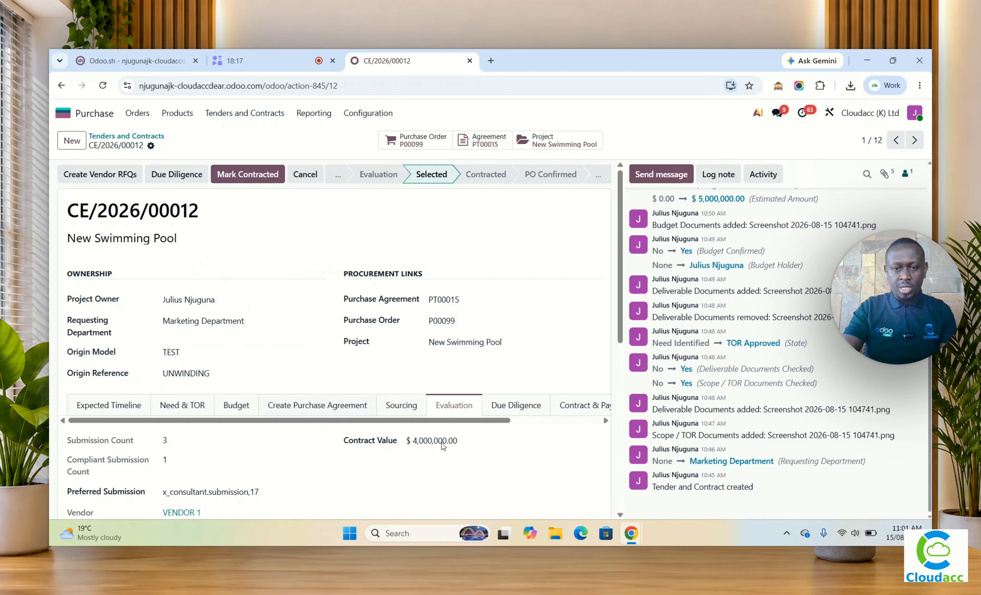
# Step: Mark all six mandatory due diligence checks: due diligence completed, statutory documents, references, bank details, conflict declaration and authorised signatories
pyautogui.click(502, 413)
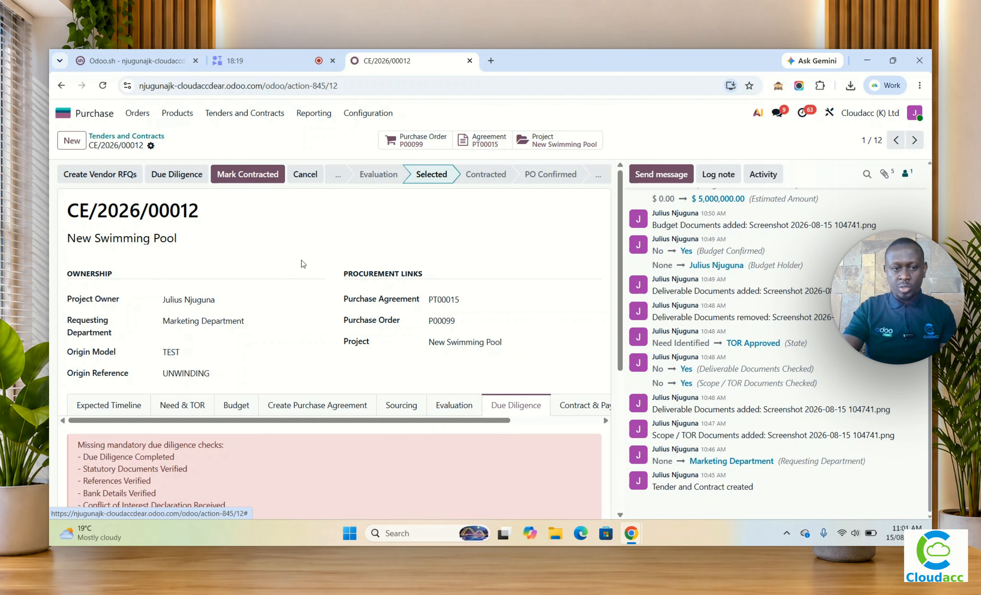
pyautogui.scroll(-5, 301, 260)
pyautogui.scroll(-1, 292, 293)
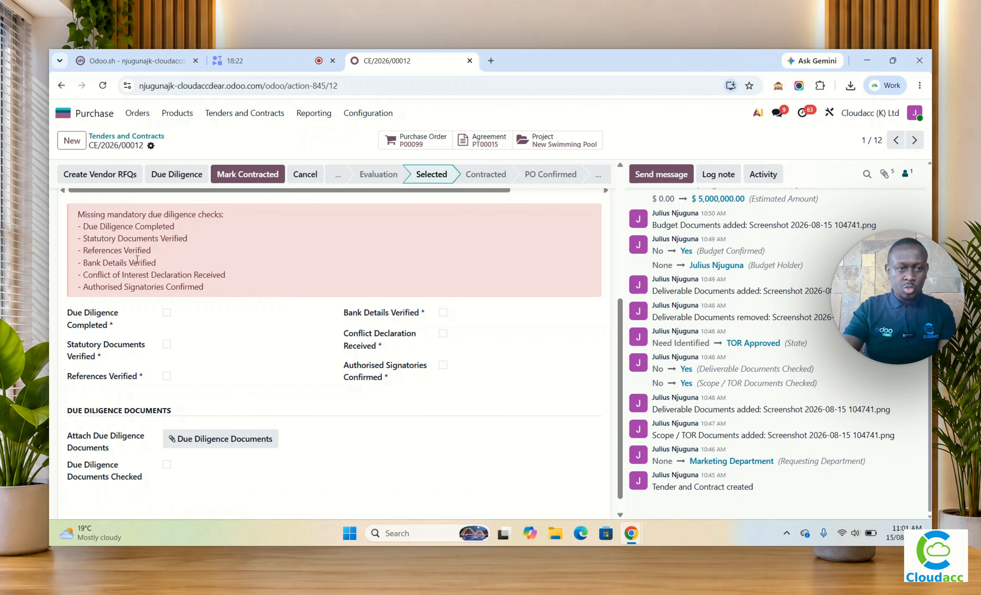
pyautogui.click(166, 312)
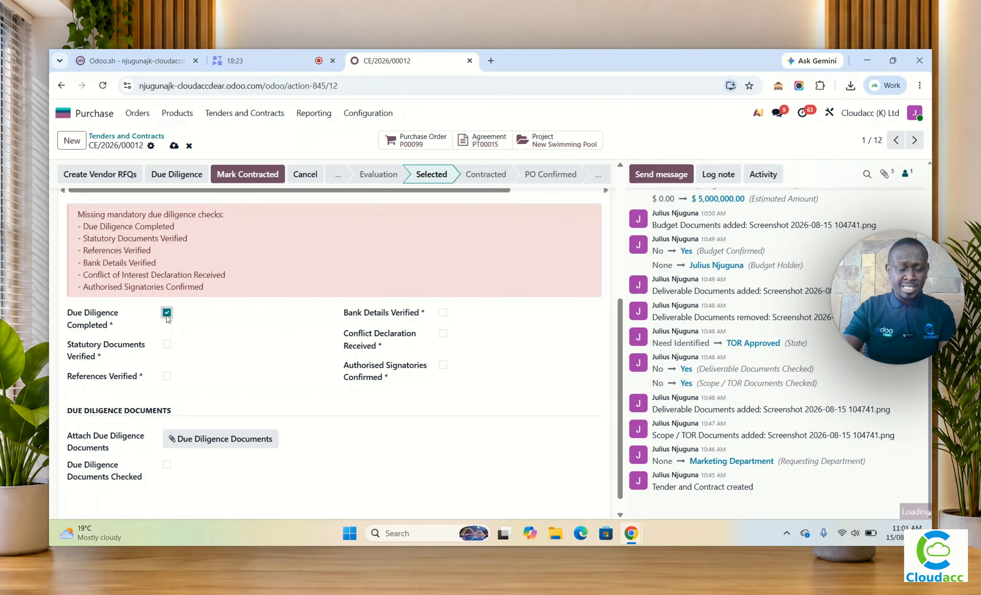
pyautogui.click(167, 333)
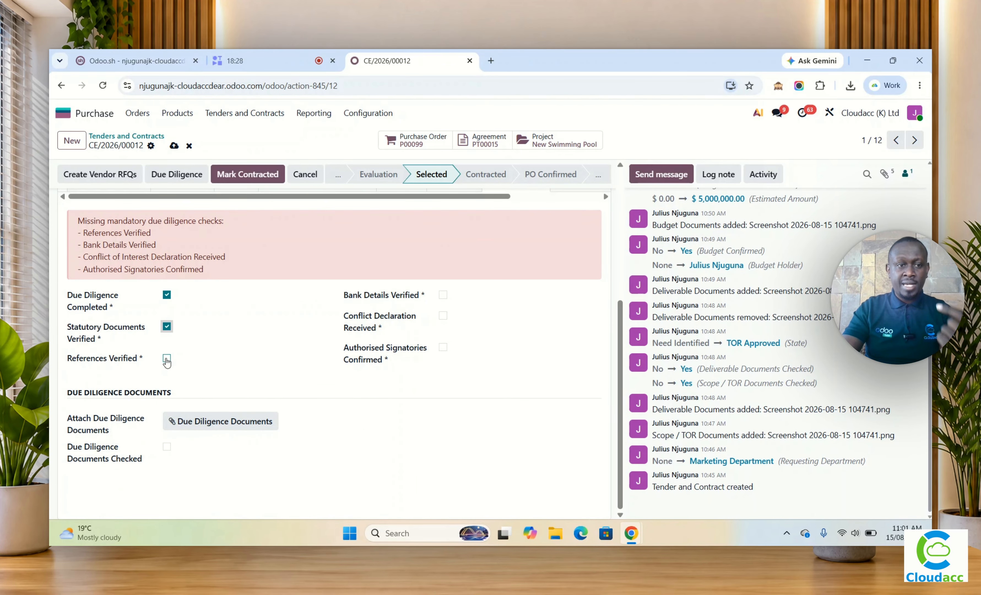
pyautogui.click(167, 359)
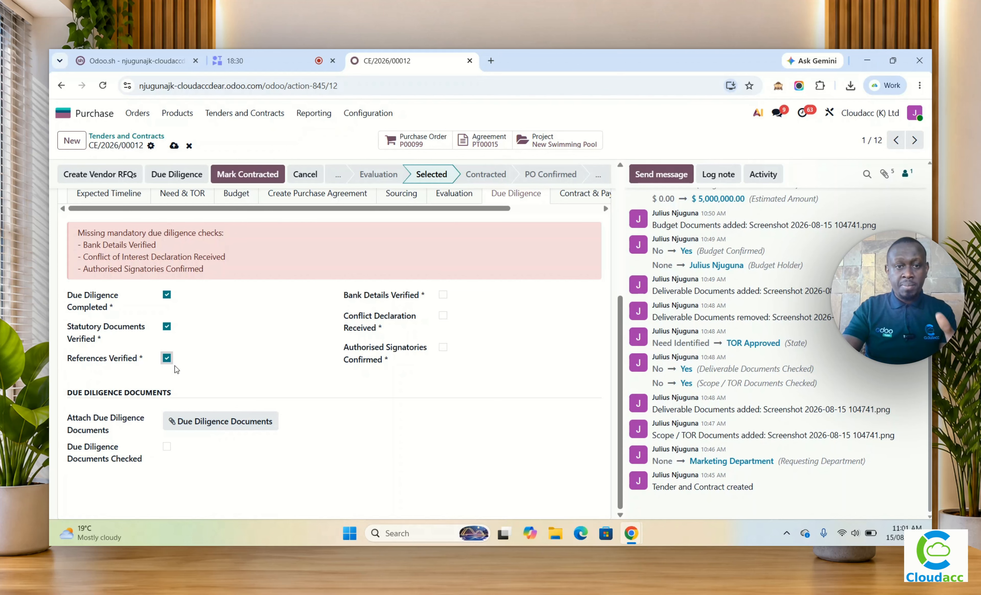
pyautogui.click(442, 294)
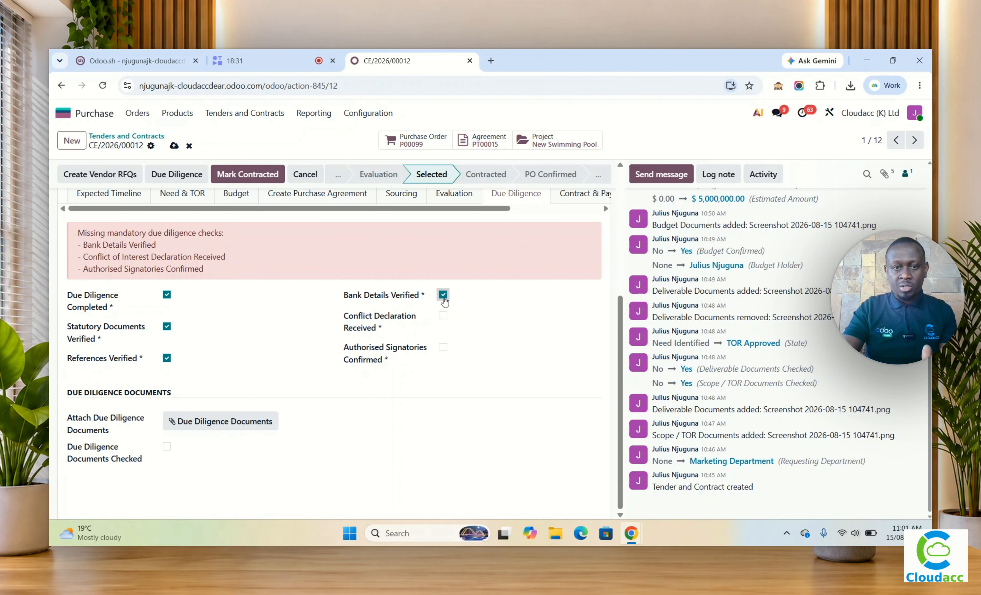
pyautogui.click(442, 316)
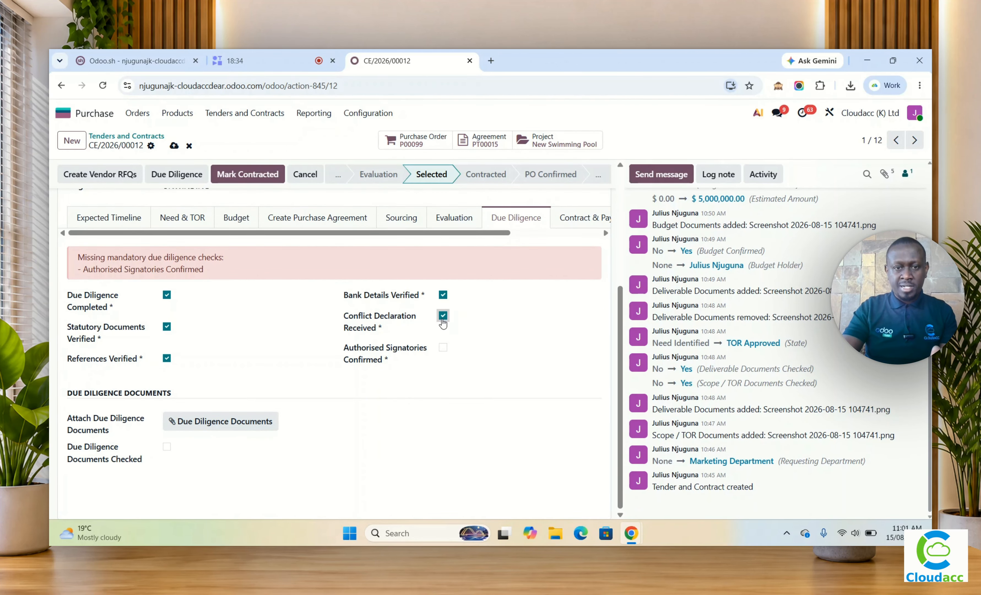
pyautogui.click(443, 348)
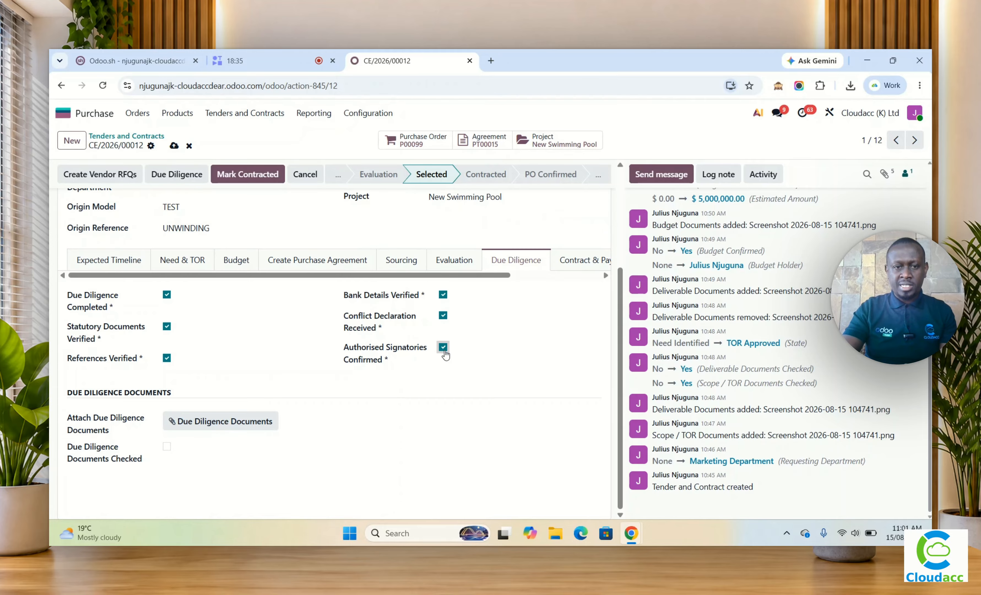
pyautogui.click(166, 447)
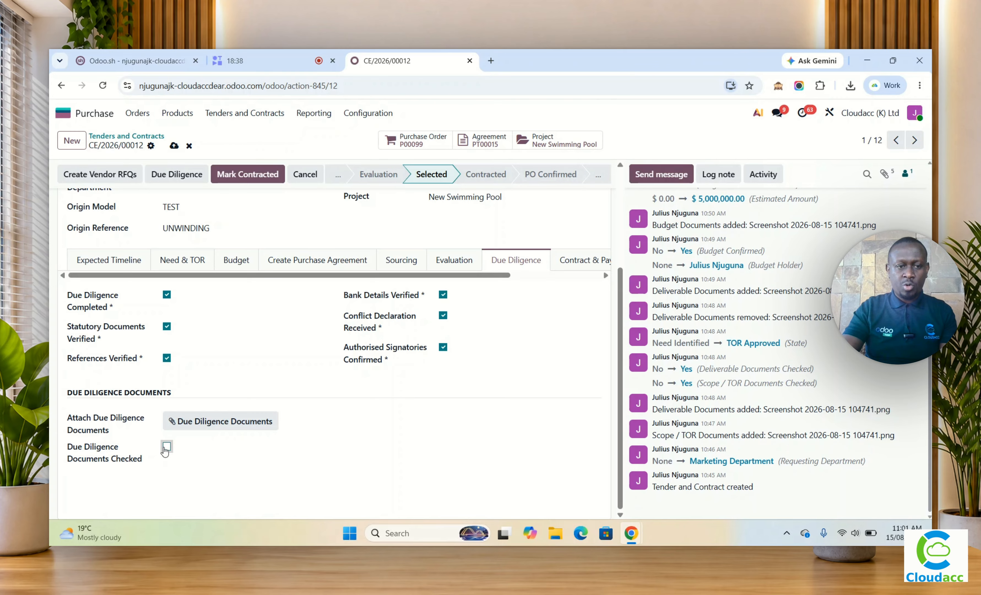
pyautogui.click(211, 428)
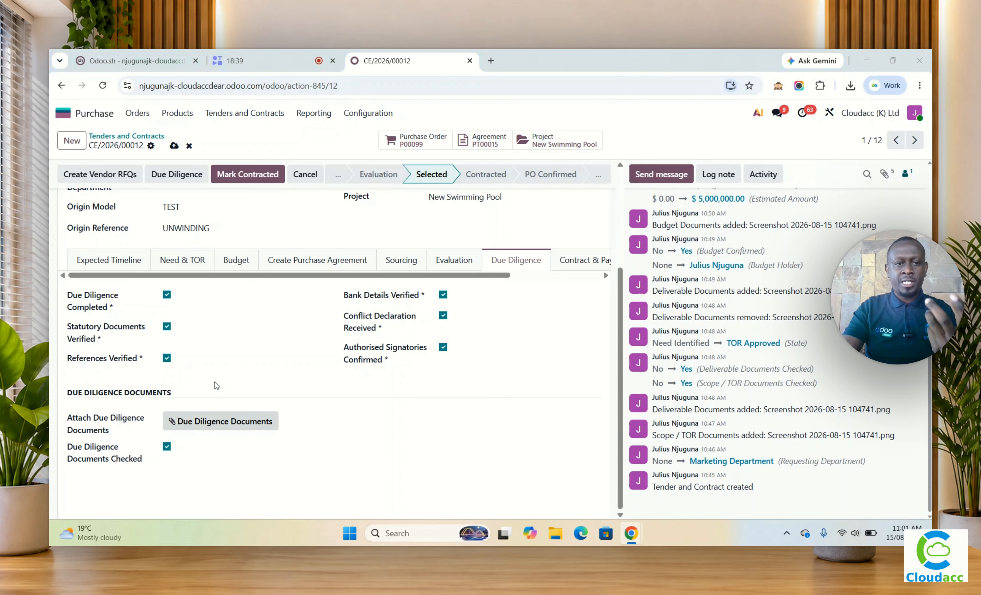
pyautogui.click(217, 156)
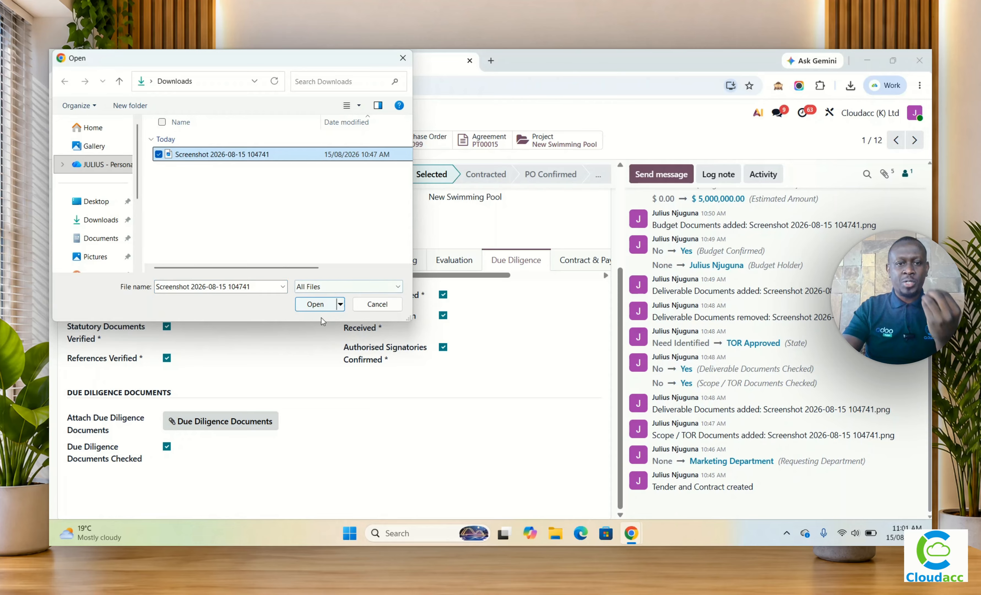
pyautogui.click(316, 305)
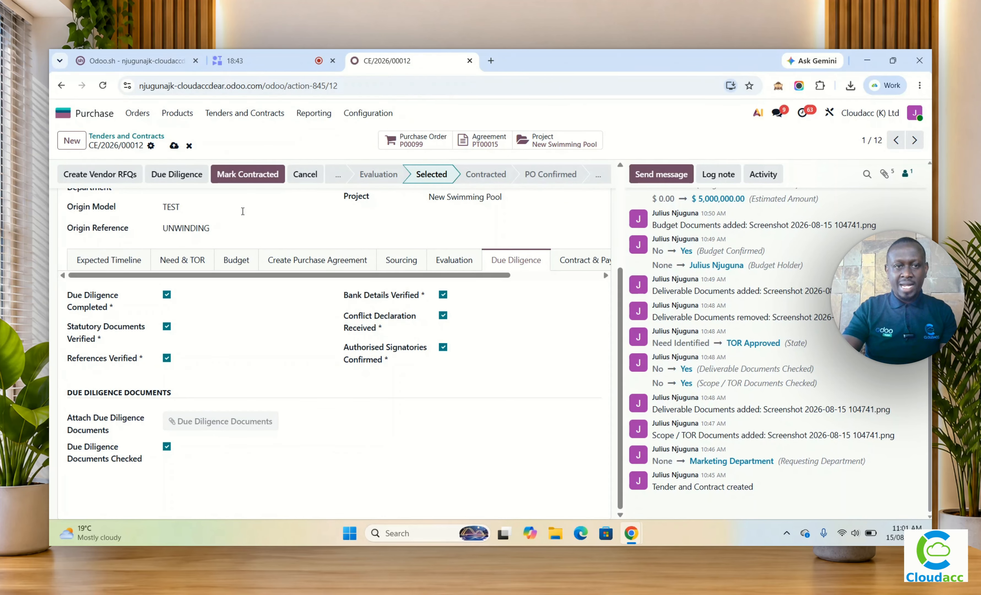
# Step: Try again to mark the tender as contracted
pyautogui.click(246, 175)
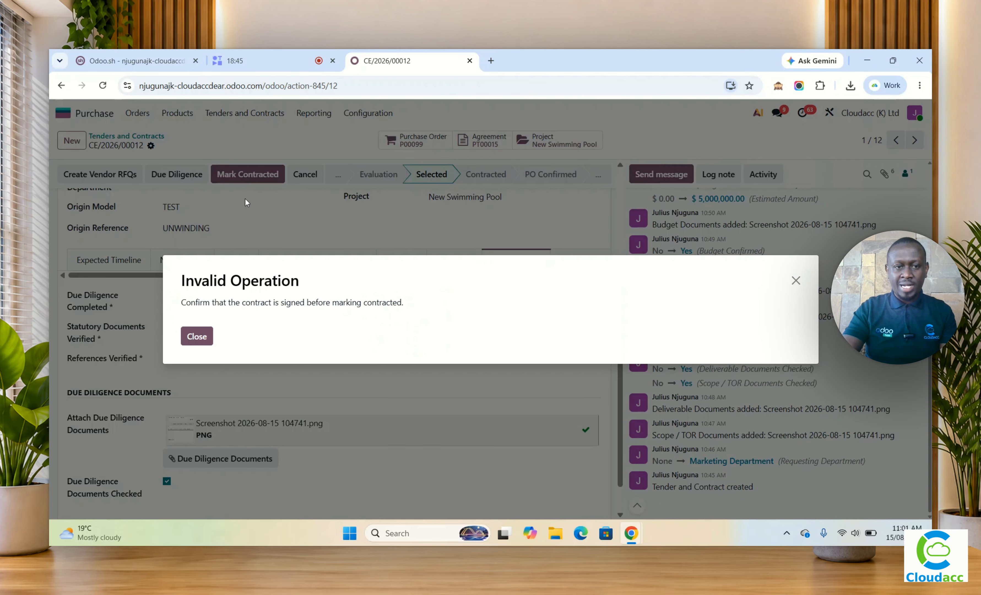
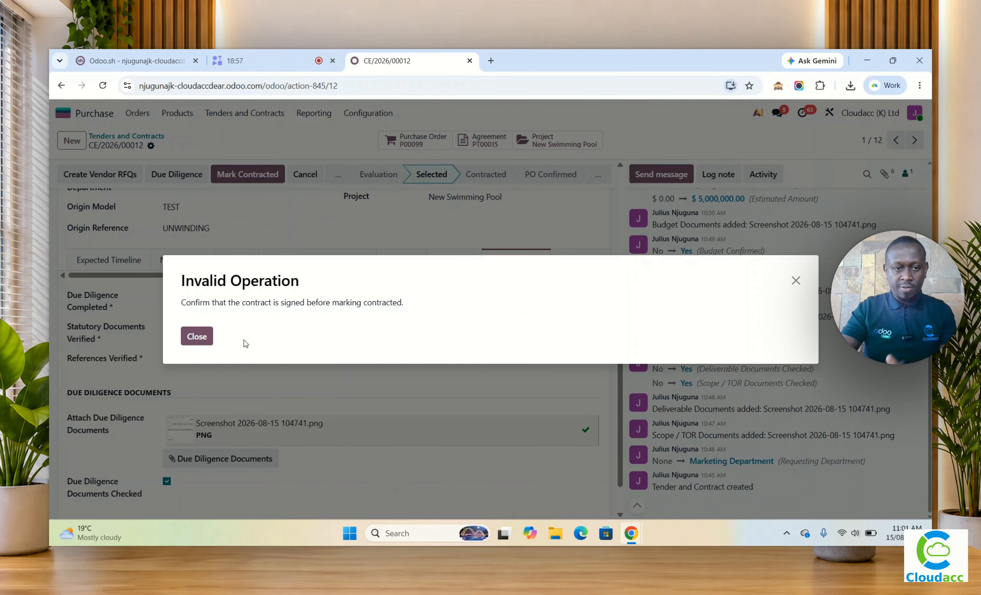
# Step: Mark the tender's contract as signed and set the contract date to Aug 15
pyautogui.click(199, 337)
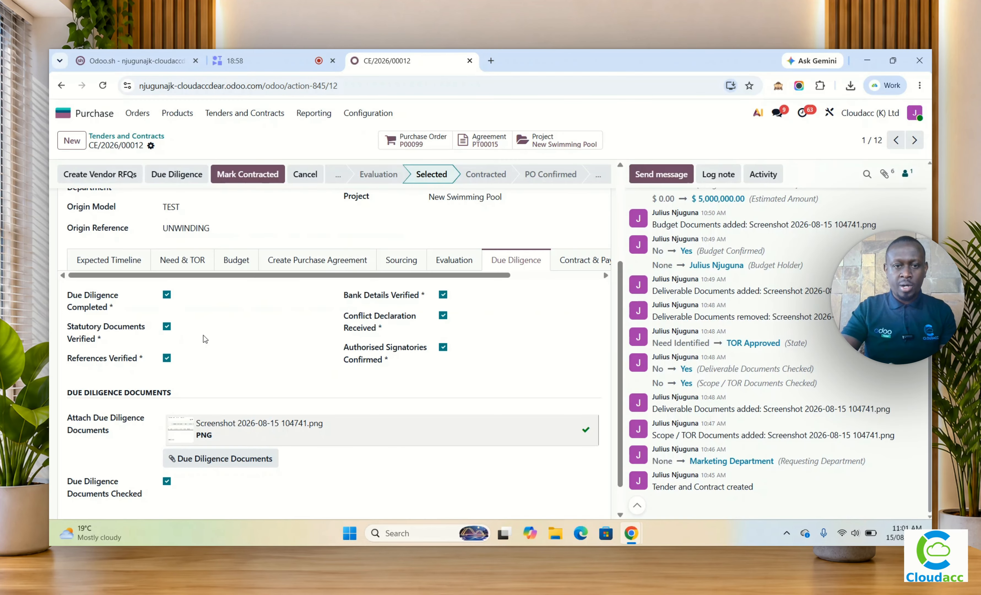
pyautogui.click(566, 265)
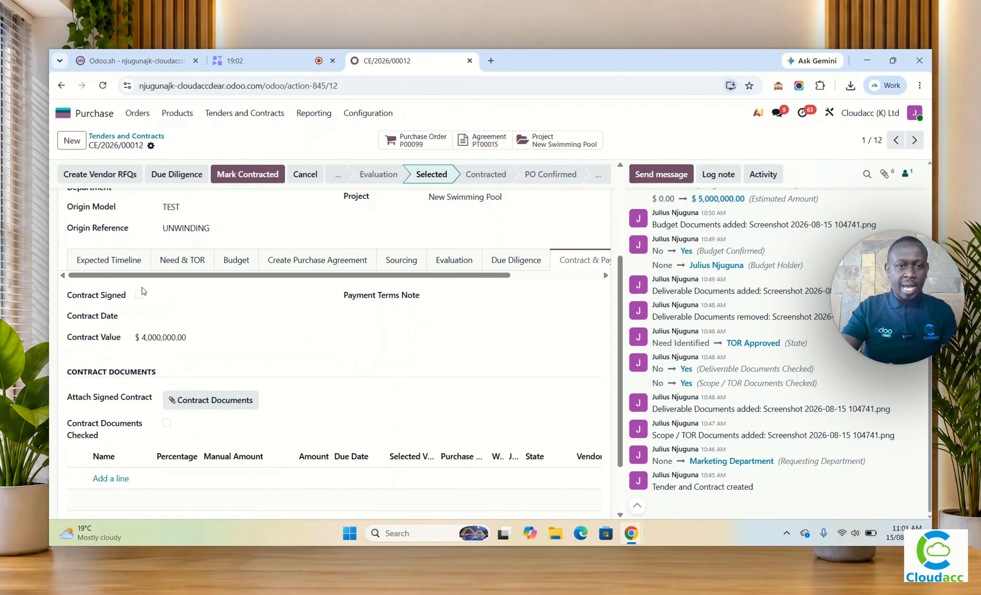
pyautogui.click(139, 295)
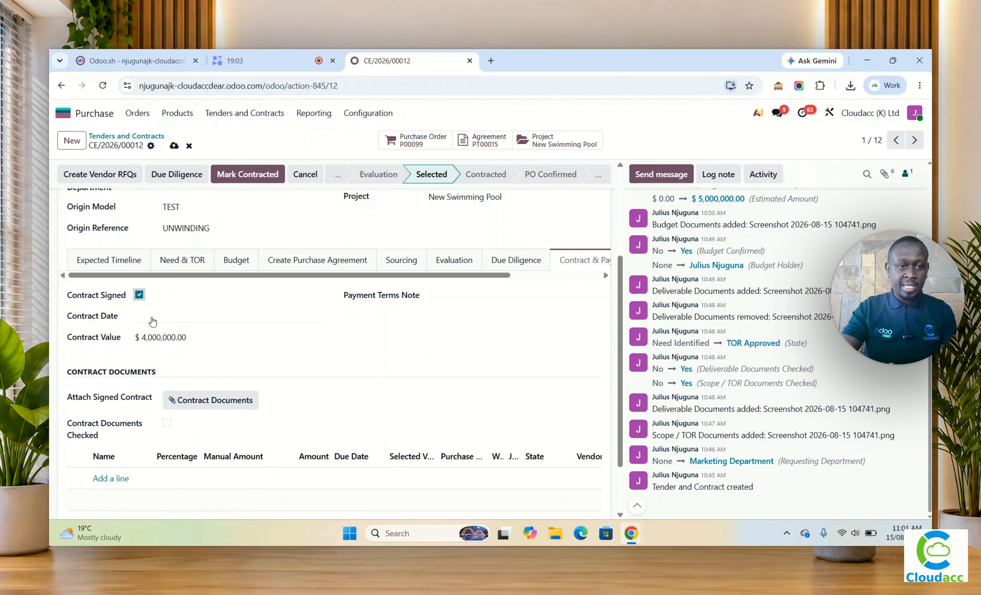
pyautogui.click(153, 321)
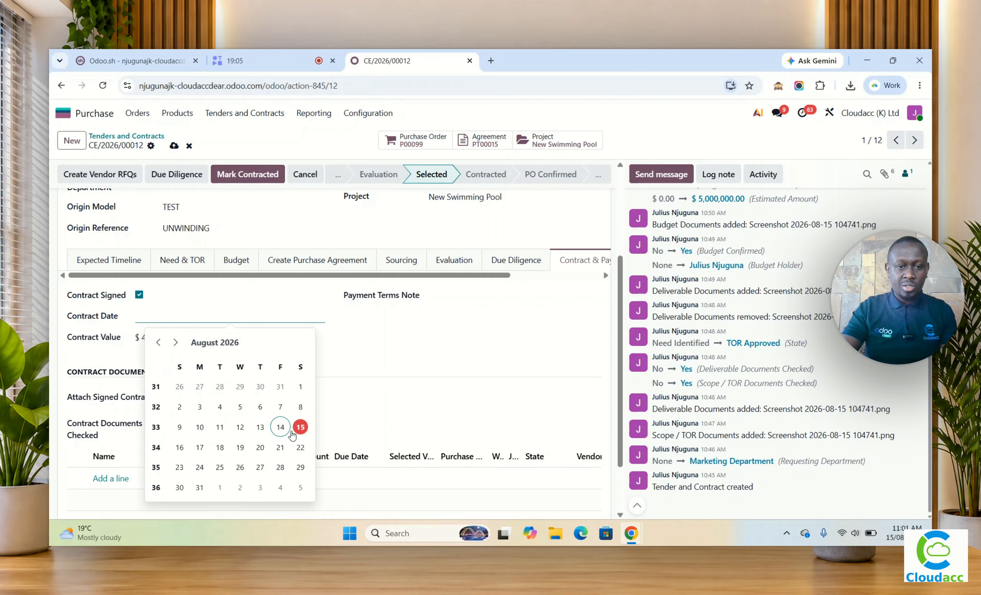
pyautogui.click(298, 428)
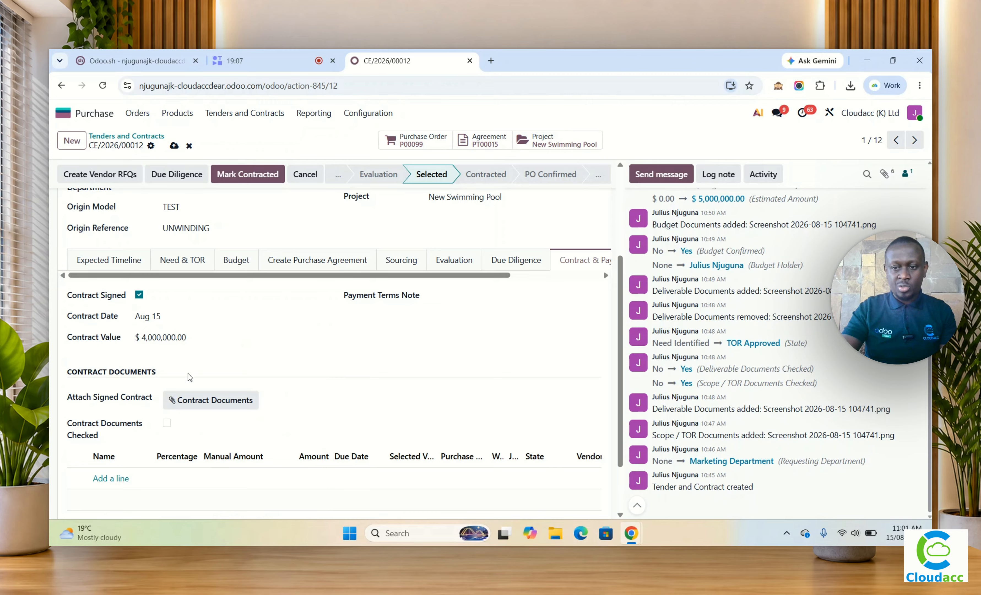
pyautogui.click(168, 423)
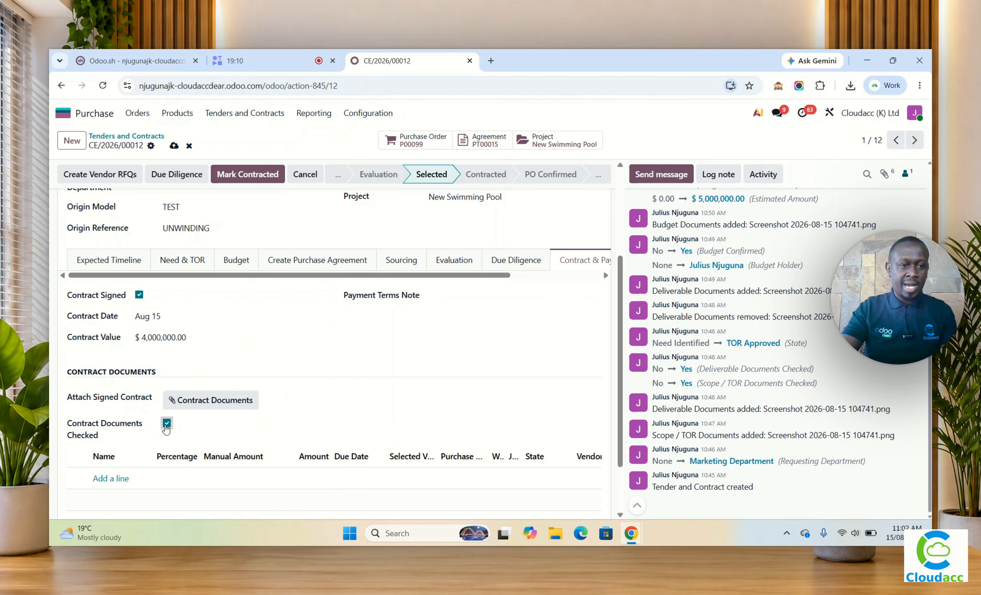
pyautogui.click(203, 401)
pyautogui.click(220, 156)
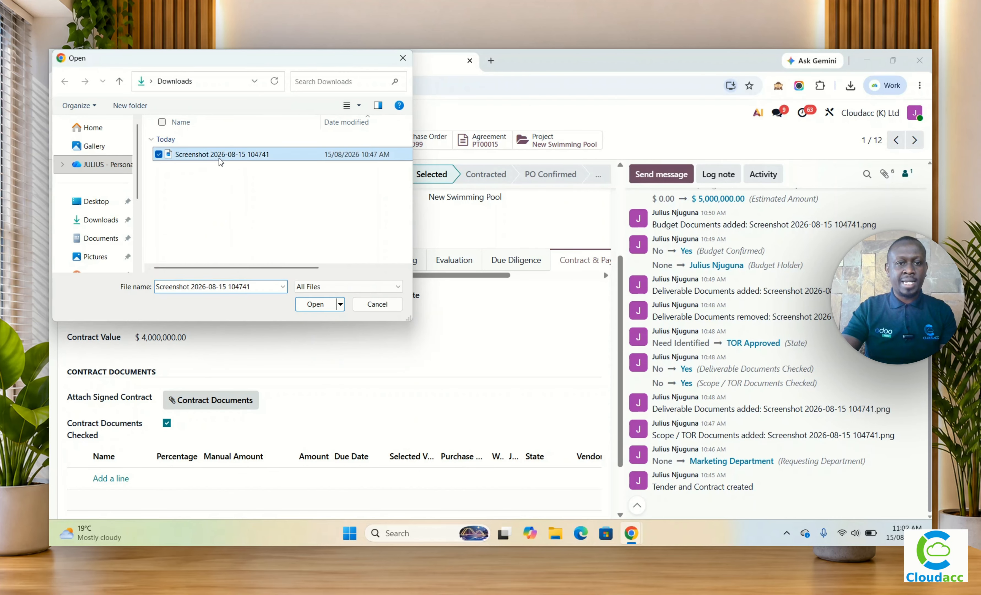
pyautogui.click(316, 304)
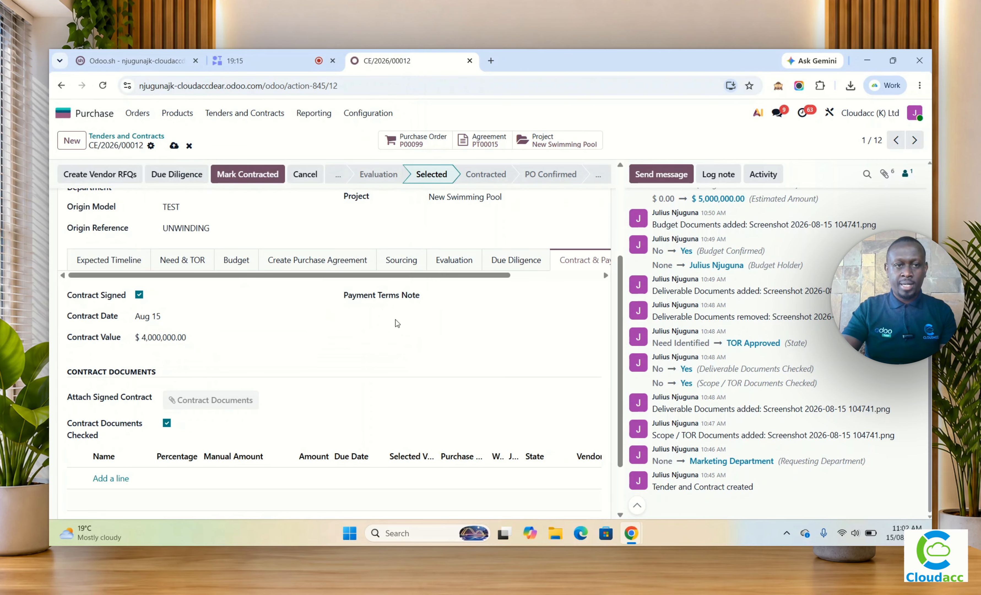
# Step: Mark the tender as contracted and try to confirm its PO stage
pyautogui.click(242, 176)
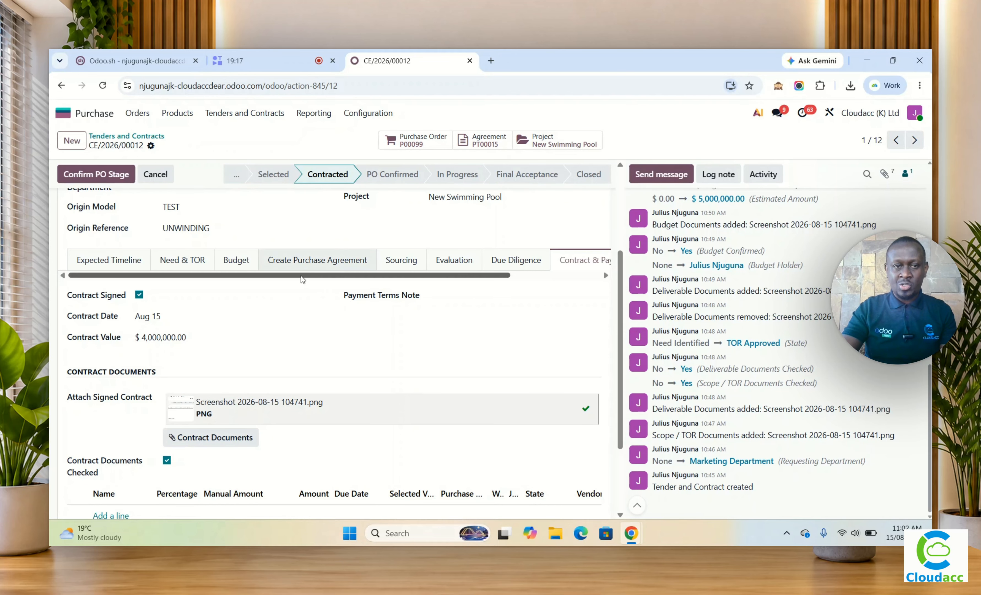
pyautogui.scroll(3, 304, 360)
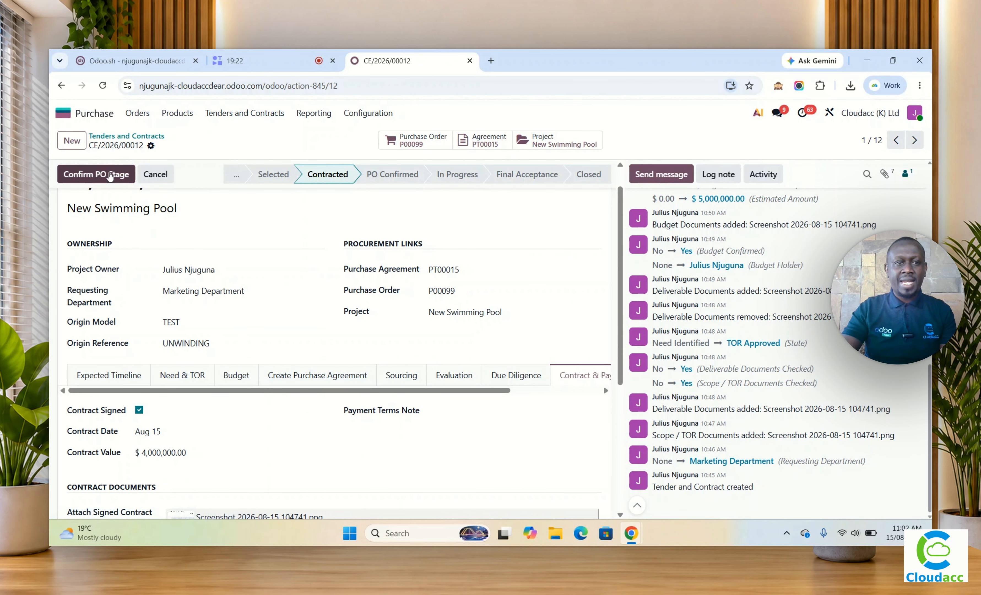
pyautogui.click(97, 177)
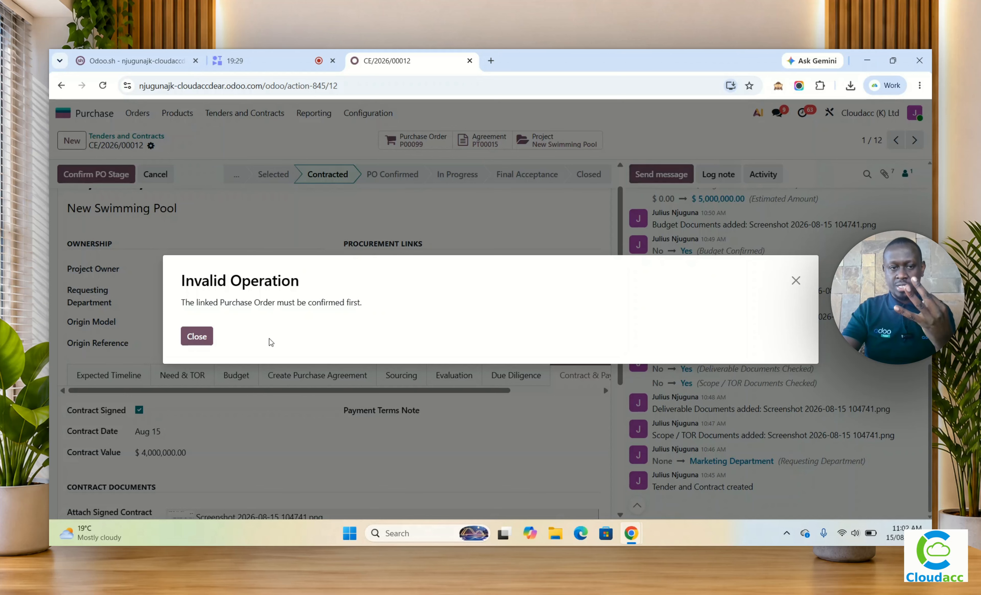
pyautogui.click(197, 337)
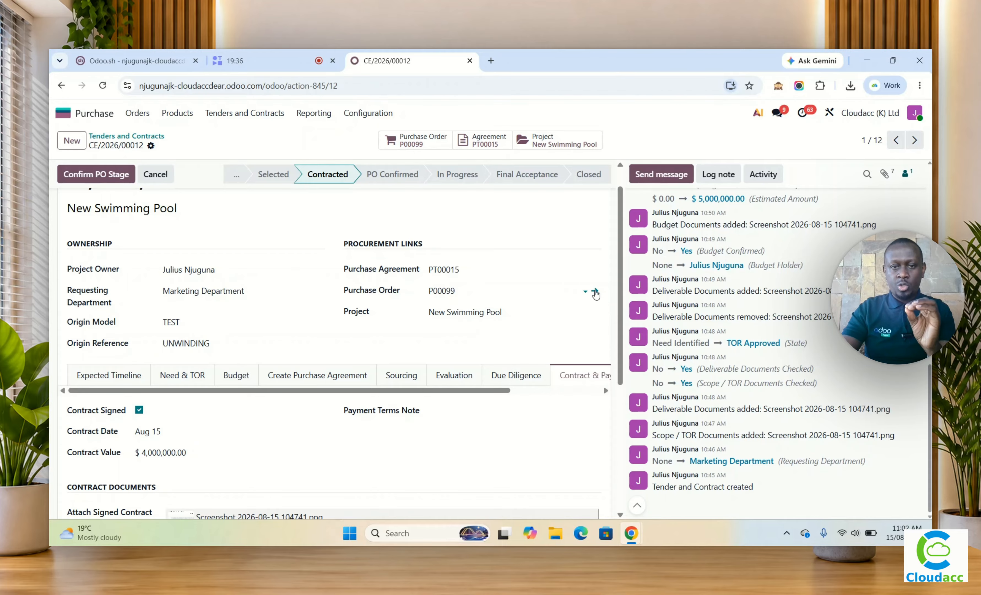
# Step: Open the tender's linked purchase order, set the CONSULTANCY line's unit price to 4,000,000 and save the order
pyautogui.click(595, 294)
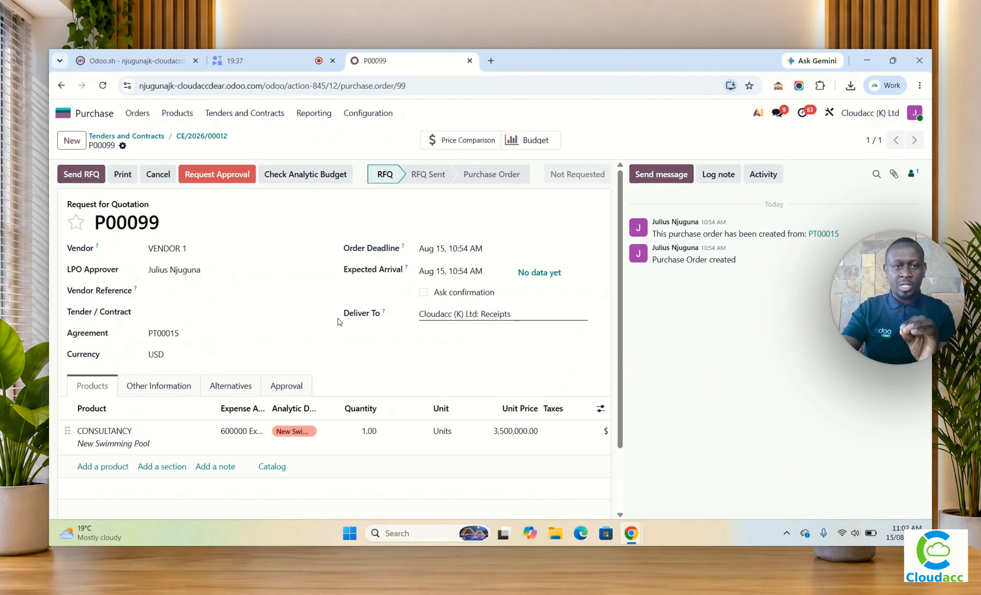
pyautogui.scroll(-2, 256, 300)
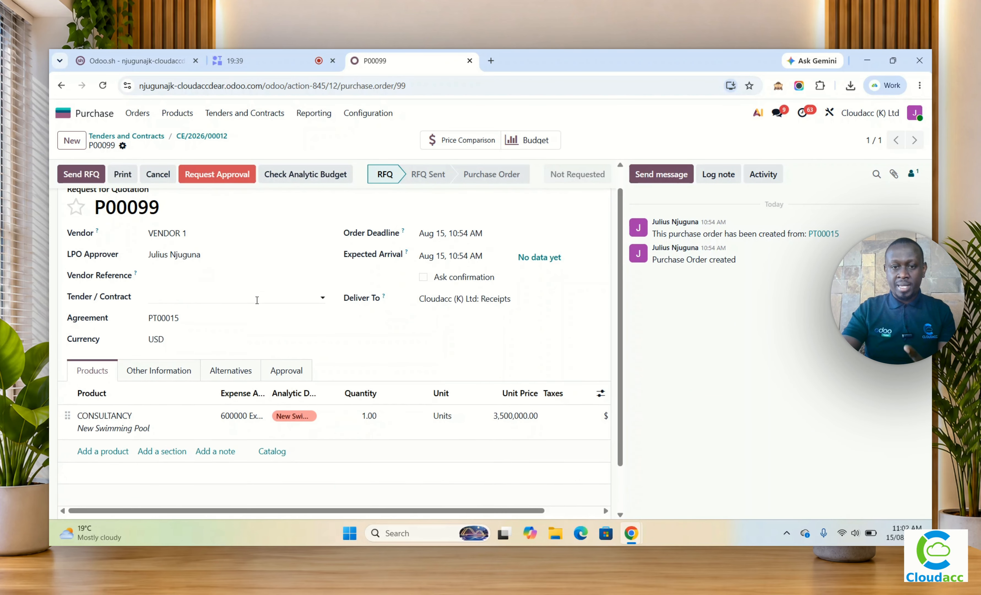
pyautogui.click(519, 361)
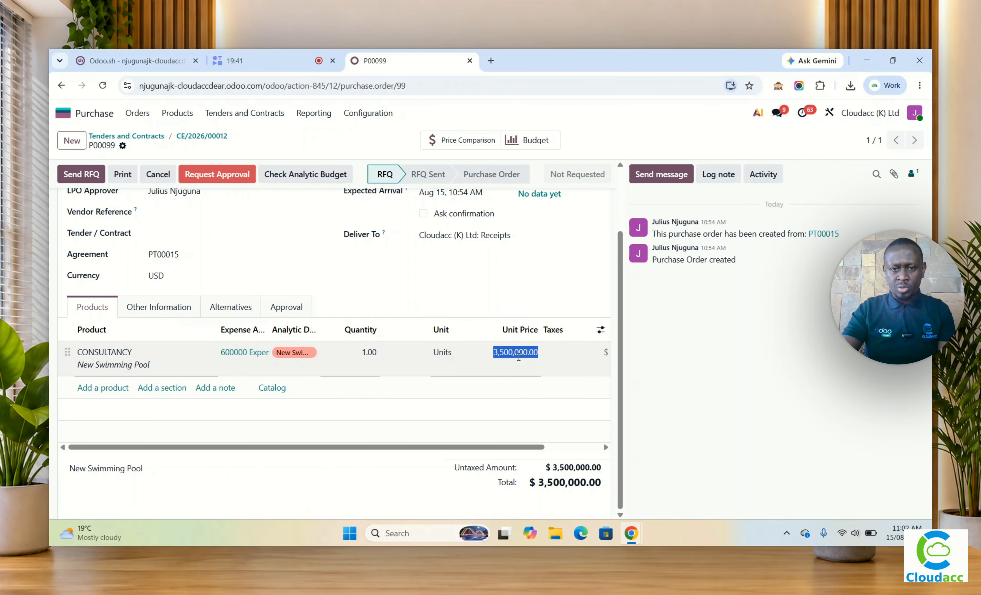
pyautogui.write('4')
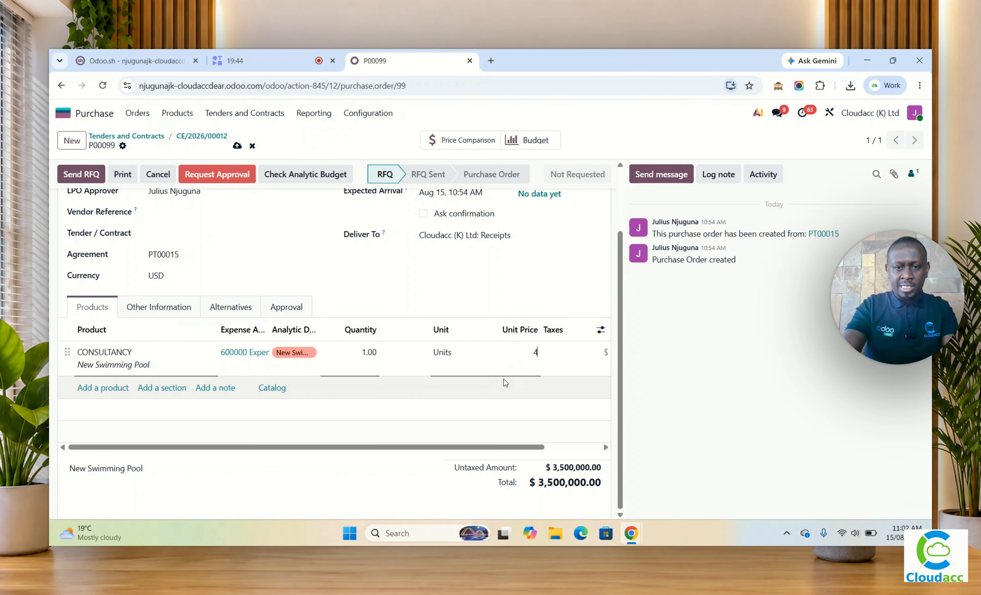
pyautogui.write(',000,000')
pyautogui.press('Tab')
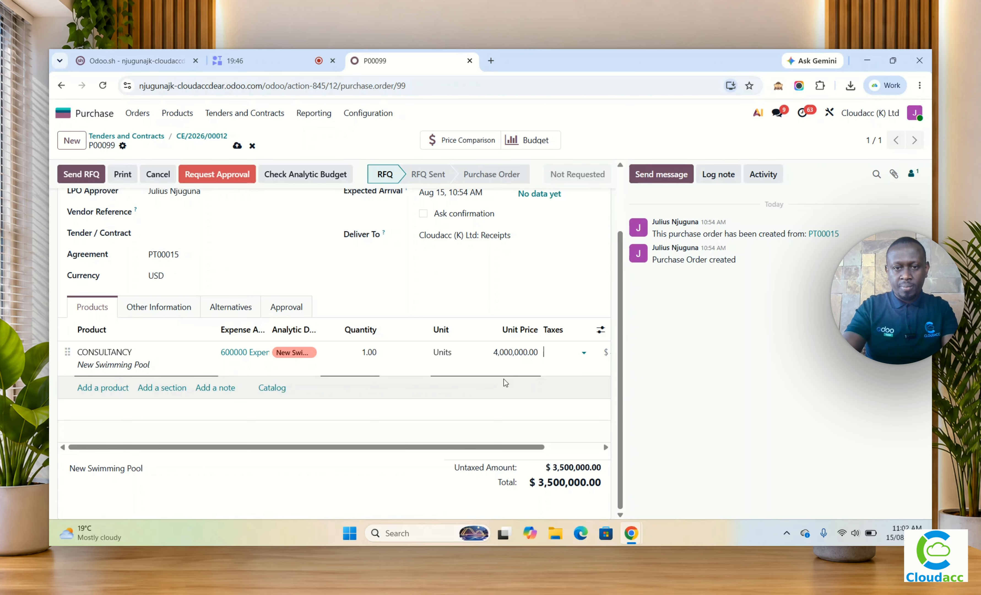
pyautogui.scroll(2, 470, 419)
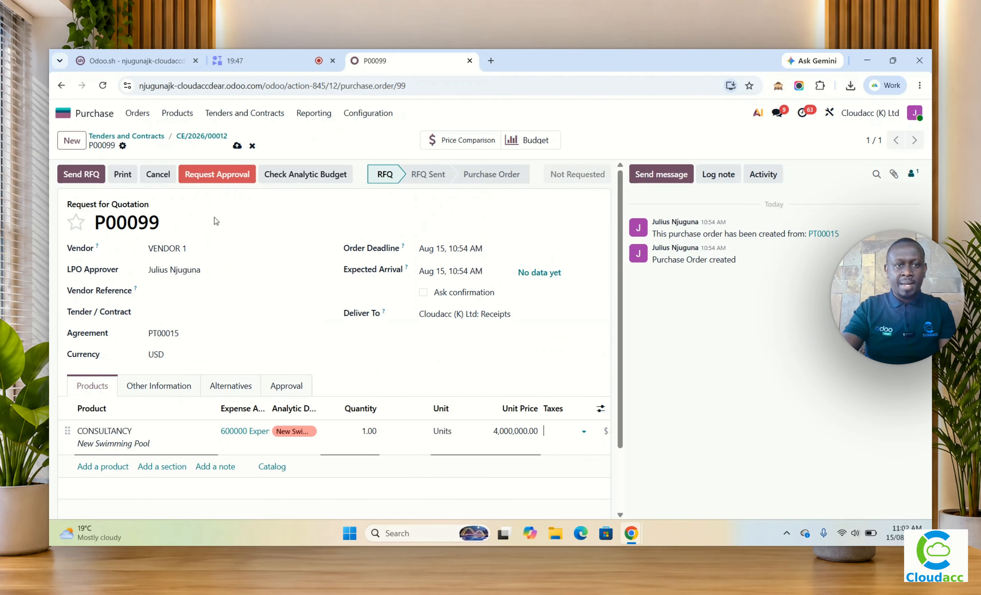
pyautogui.click(237, 146)
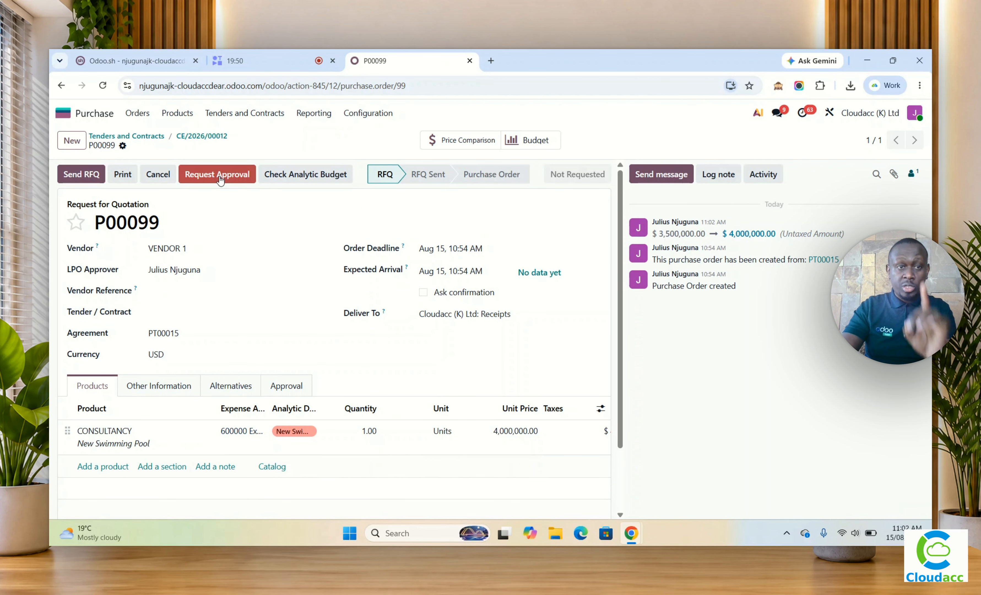
# Step: View the analytic budget check without proceeding to approval, and try to save the CONSULTANCY line with a unit price of 7,000,000
pyautogui.click(220, 178)
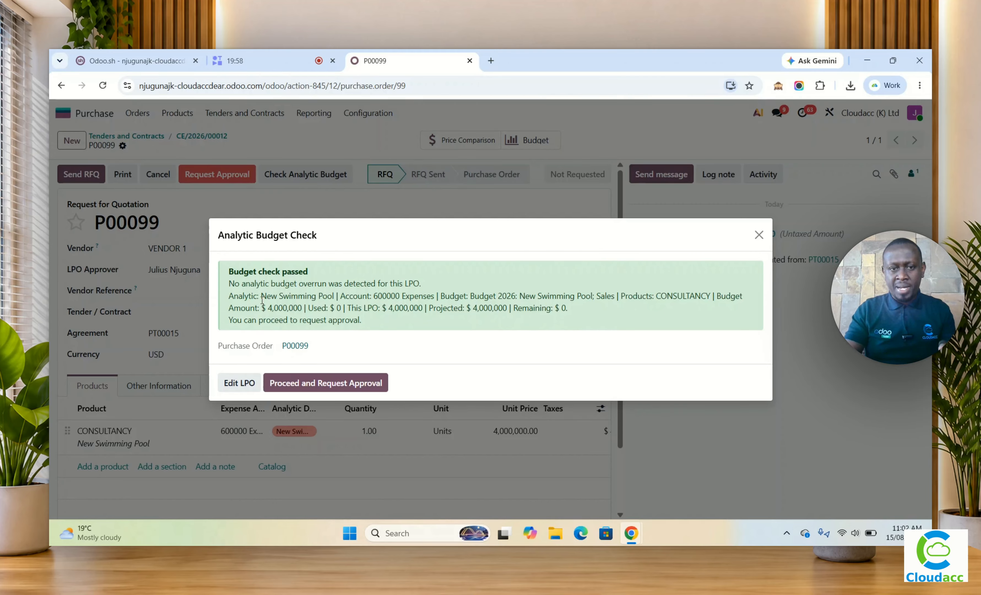
pyautogui.click(759, 234)
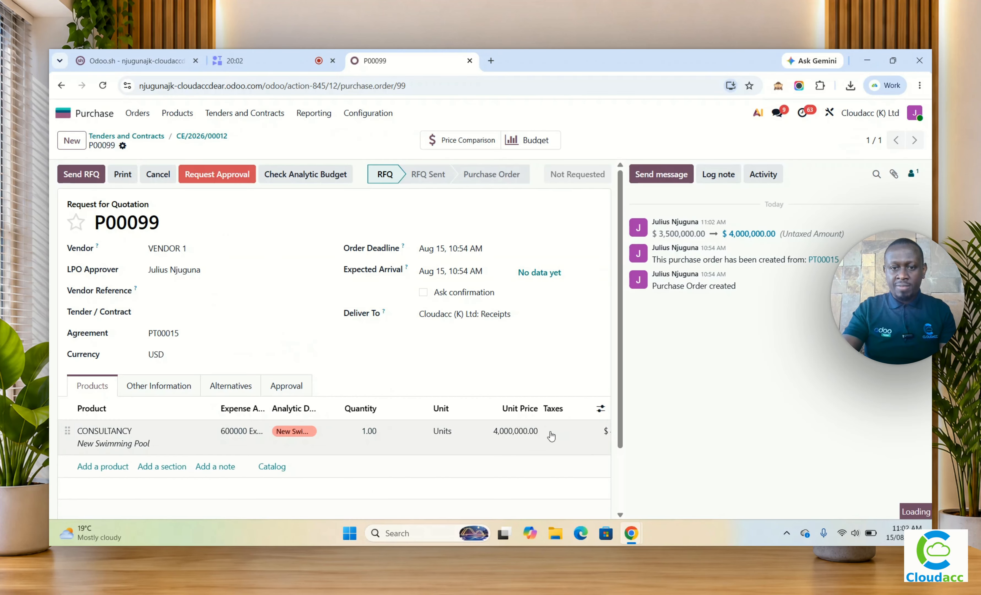
pyautogui.click(516, 438)
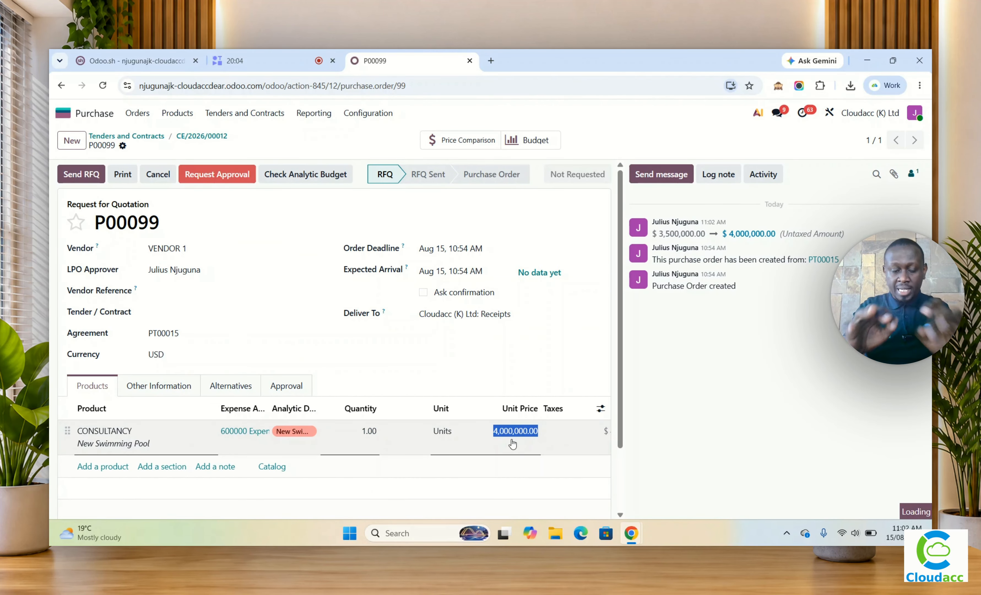
pyautogui.write('5')
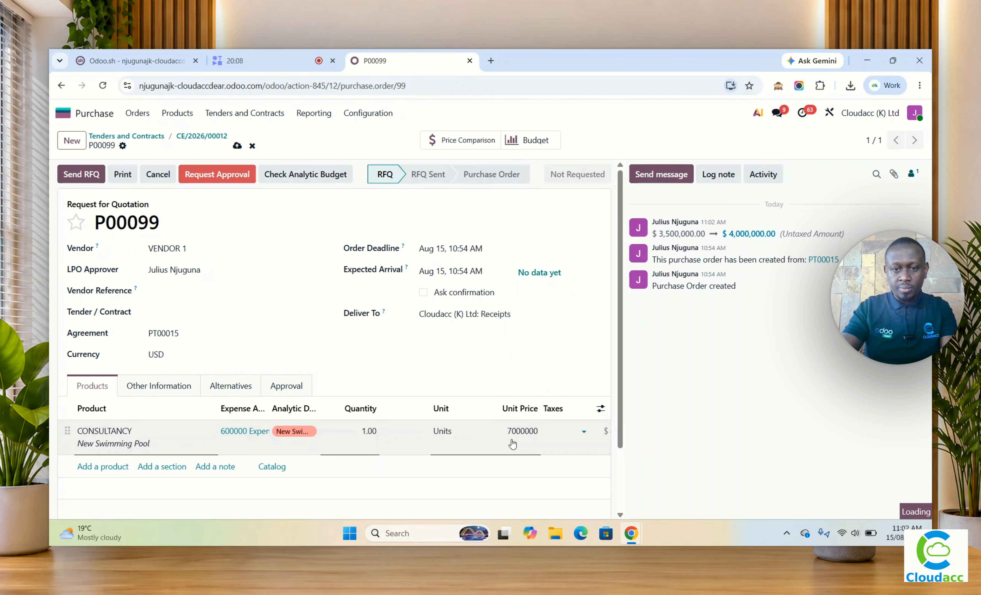
pyautogui.doubleClick(532, 435)
pyautogui.click(532, 435)
pyautogui.click(237, 145)
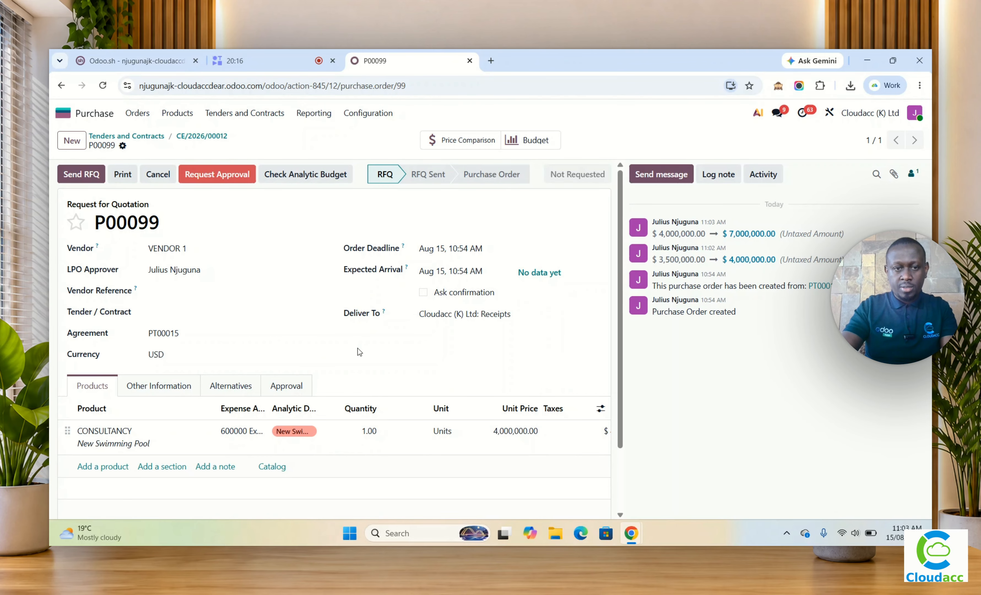
# Step: Set the CONSULTANCY line's unit price to 7,000,000 again and save the order to test the budget check
pyautogui.click(506, 431)
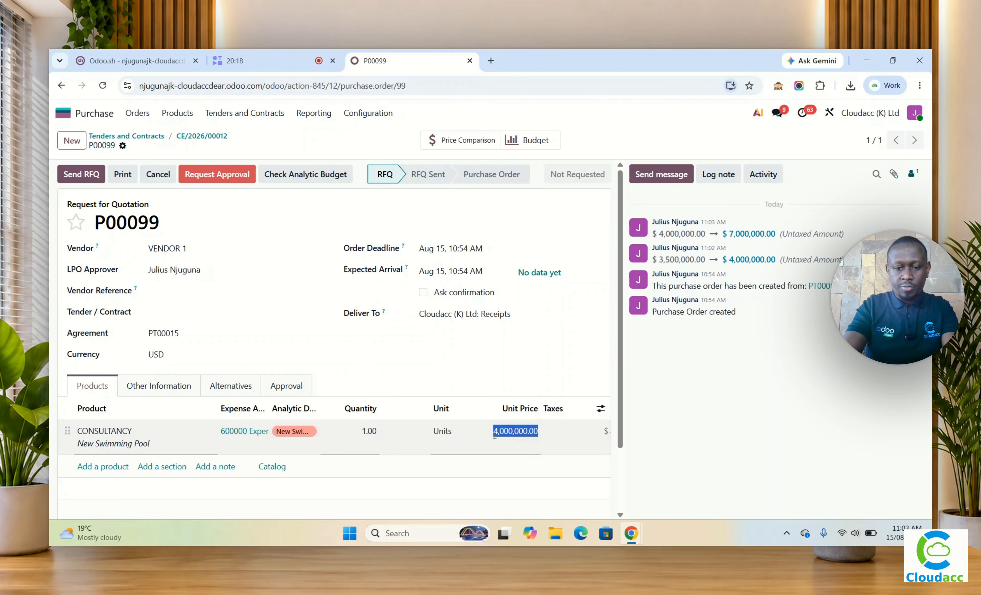
pyautogui.write('7,000,')
pyautogui.write('000')
pyautogui.press('Tab')
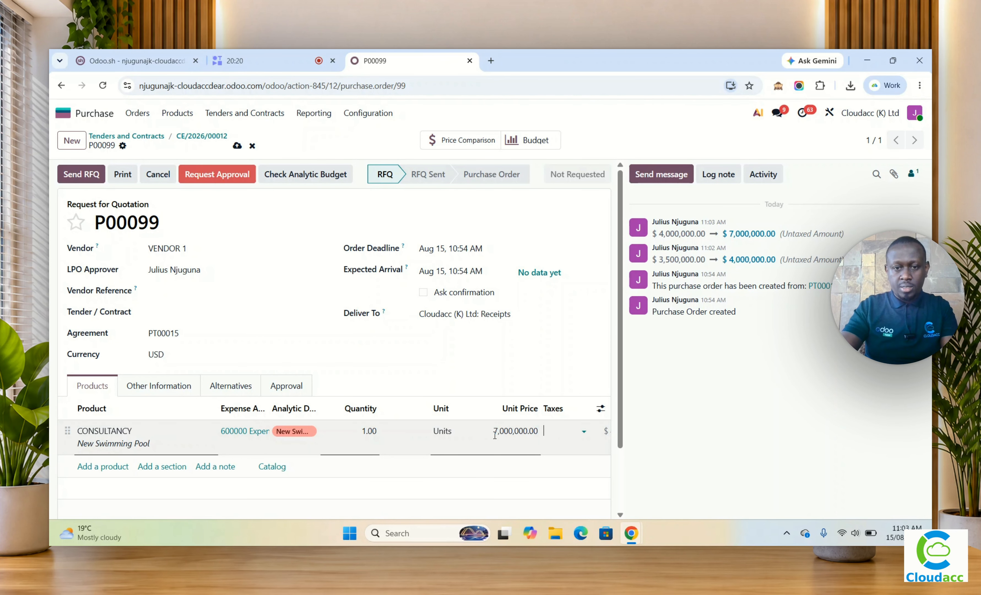
pyautogui.click(273, 225)
pyautogui.click(236, 146)
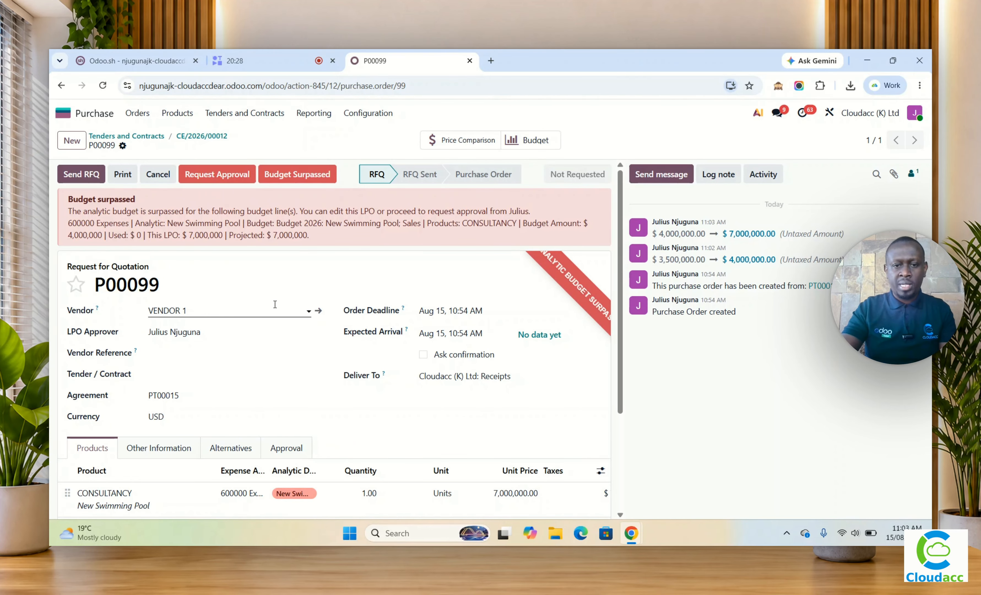
# Step: Change the CONSULTANCY line's unit price back to 4,000,000 and save the purchase order
pyautogui.scroll(-3, 341, 337)
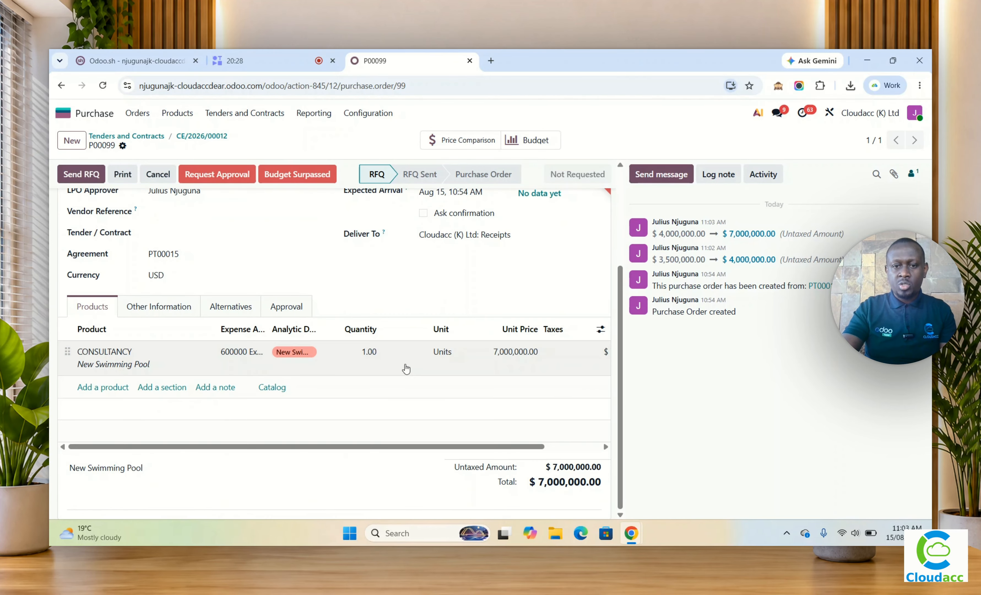
pyautogui.click(494, 350)
pyautogui.write('4,')
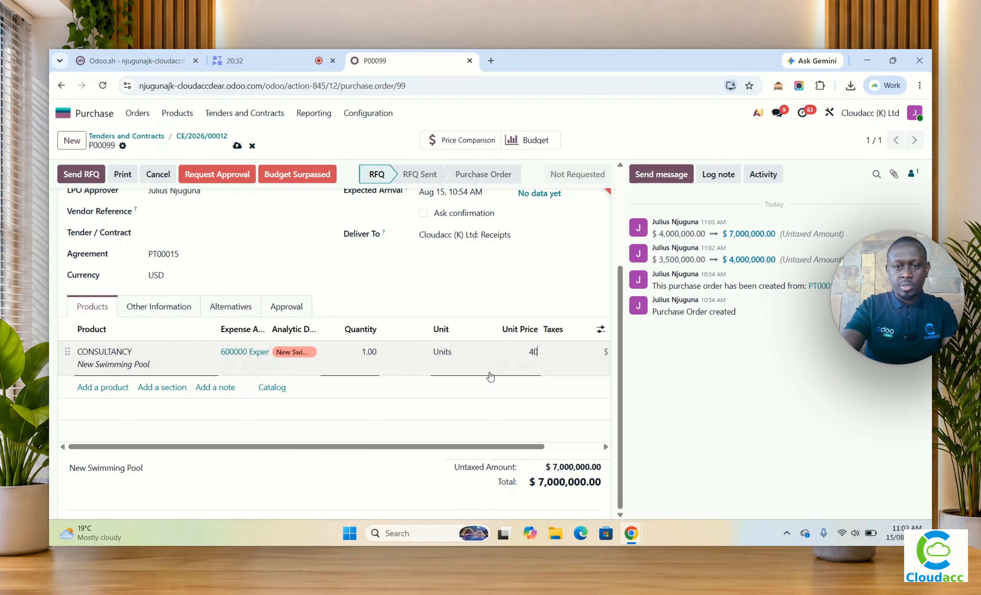
pyautogui.write('000,000')
pyautogui.click(490, 376)
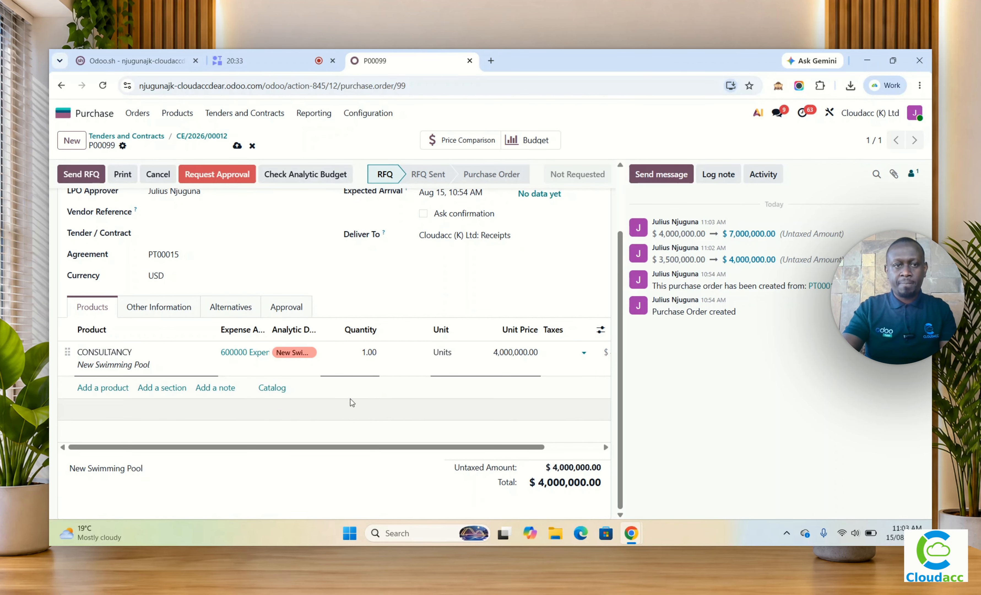
pyautogui.scroll(2, 298, 378)
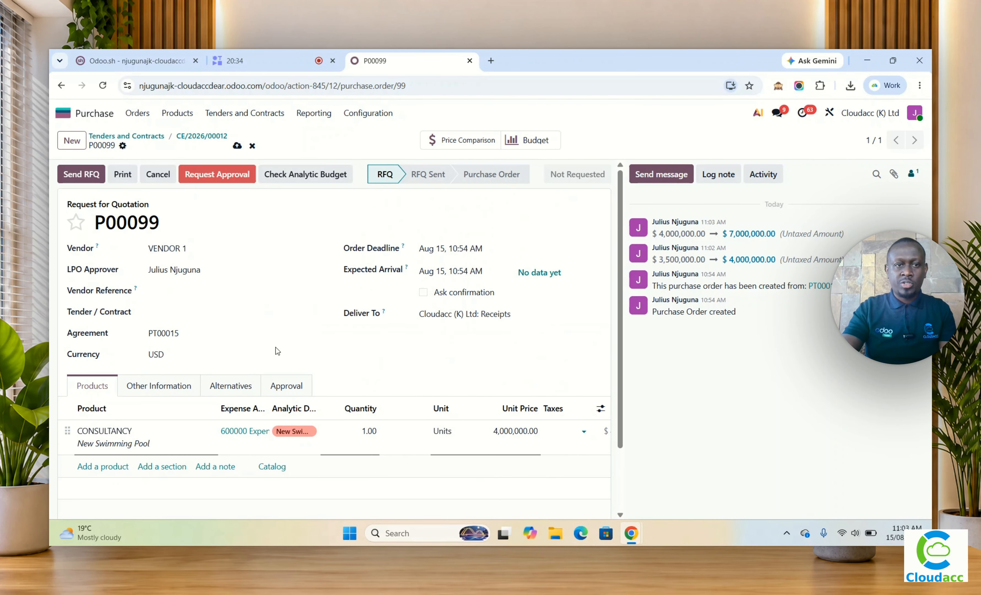
pyautogui.click(237, 145)
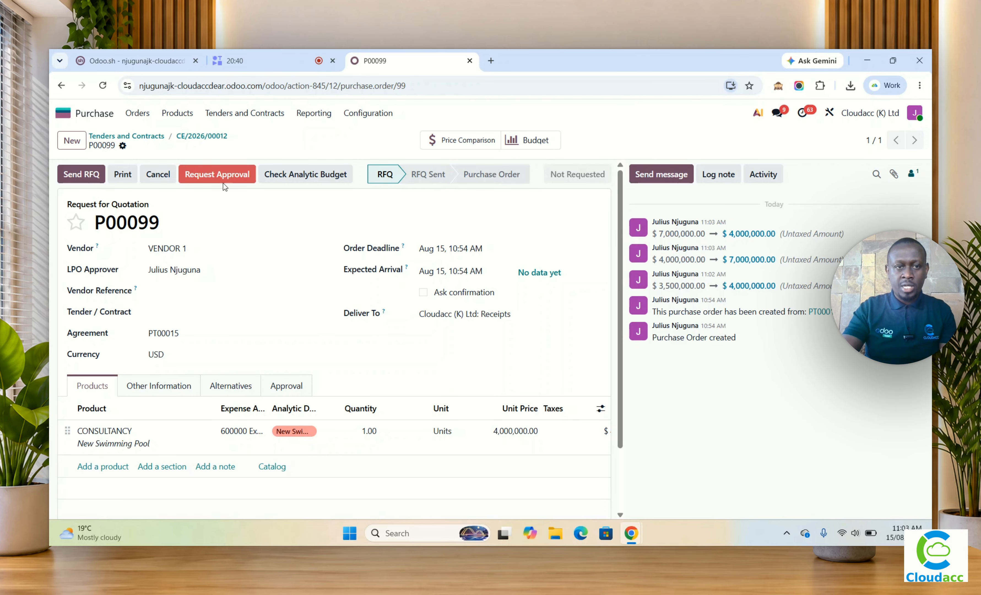
# Step: Request approval of the purchase order, proceeding through the analytic budget check, and approve the LPO
pyautogui.click(221, 173)
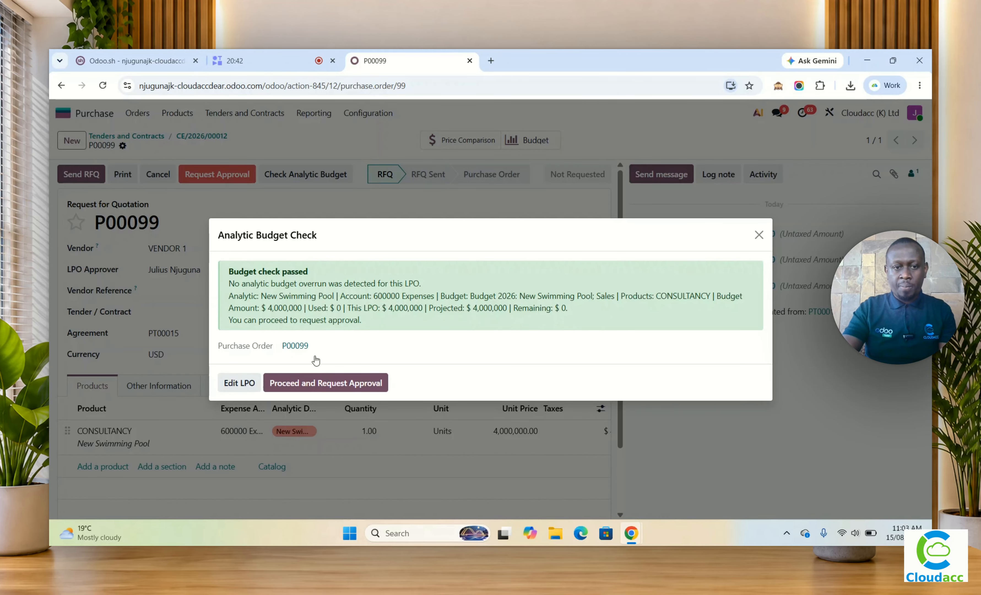
pyautogui.click(324, 389)
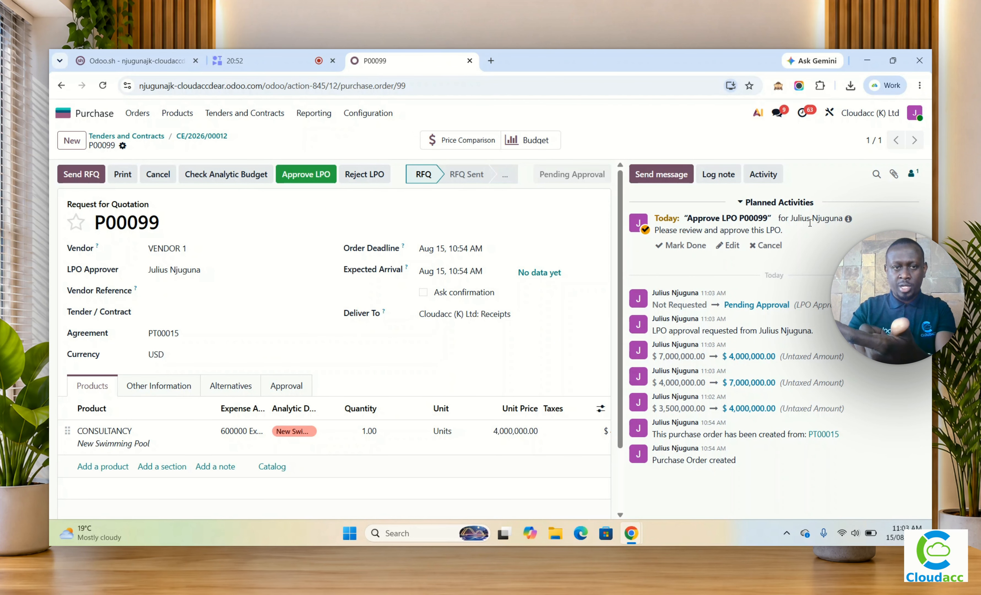
pyautogui.click(307, 176)
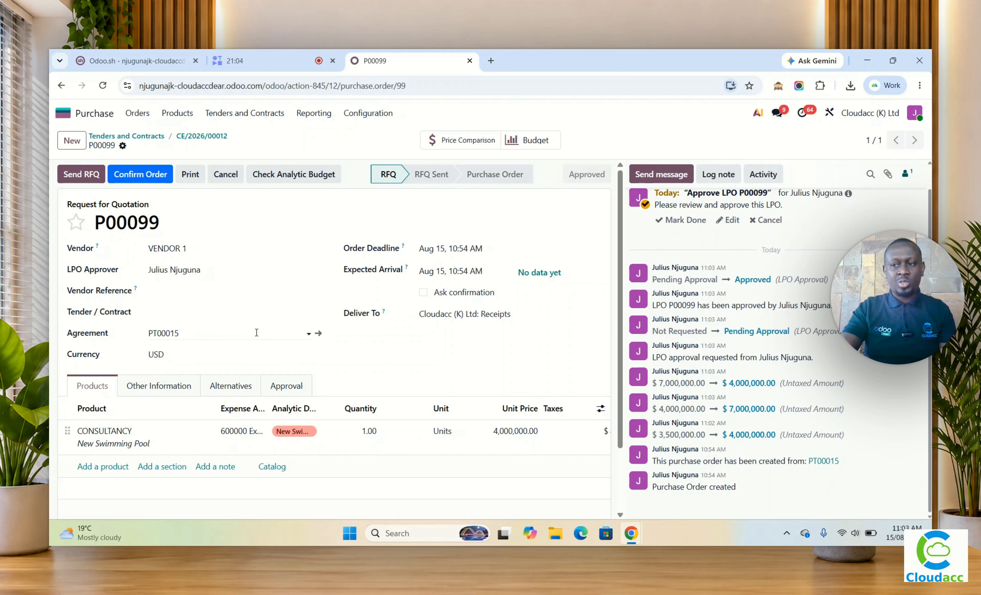
# Step: Confirm the approved request for quotation P00099 as a purchase order and review the confirmed order's lines
pyautogui.click(139, 179)
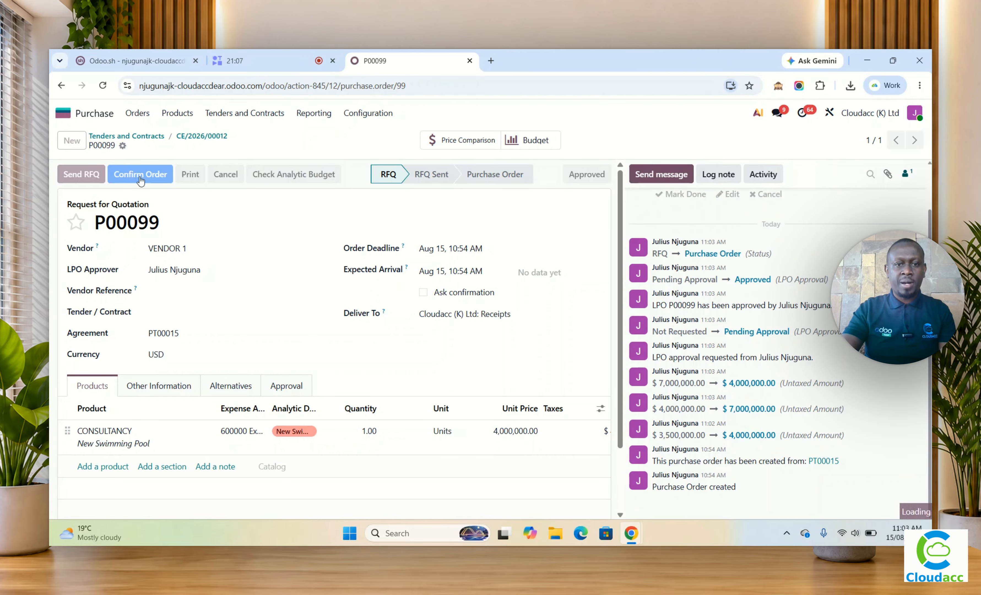
pyautogui.scroll(-2, 323, 348)
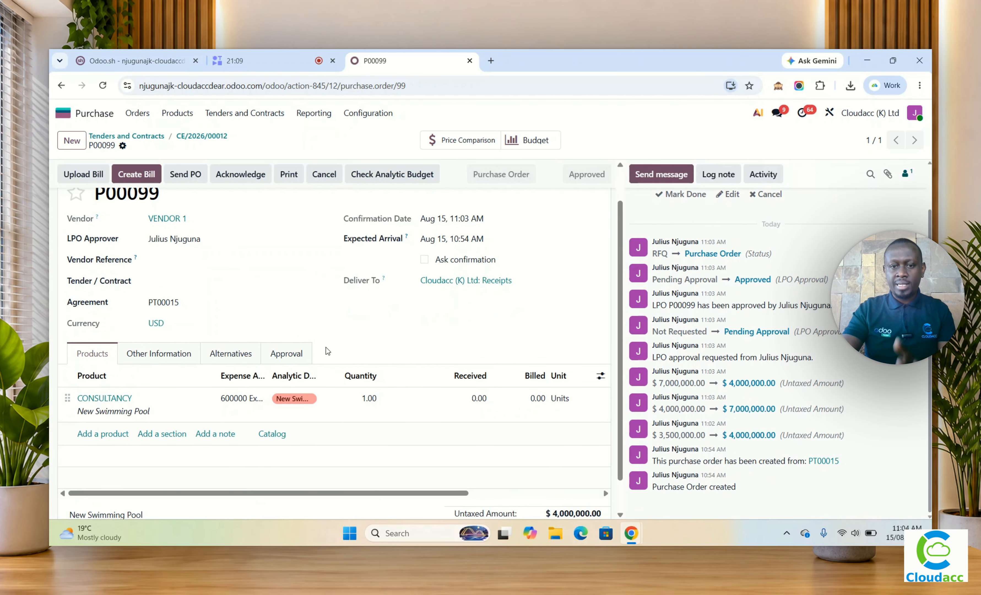
pyautogui.moveTo(370, 447); pyautogui.dragTo(341, 417)
pyautogui.scroll(2, 240, 323)
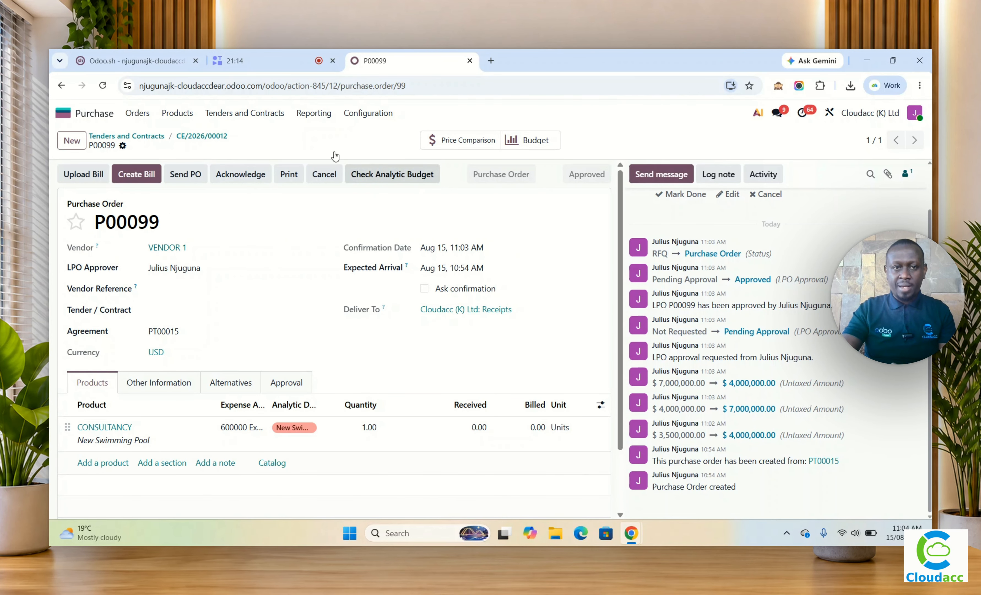
# Step: Return to tender CE/2026/00012, confirm its PO stage, and start the assignment
pyautogui.click(191, 137)
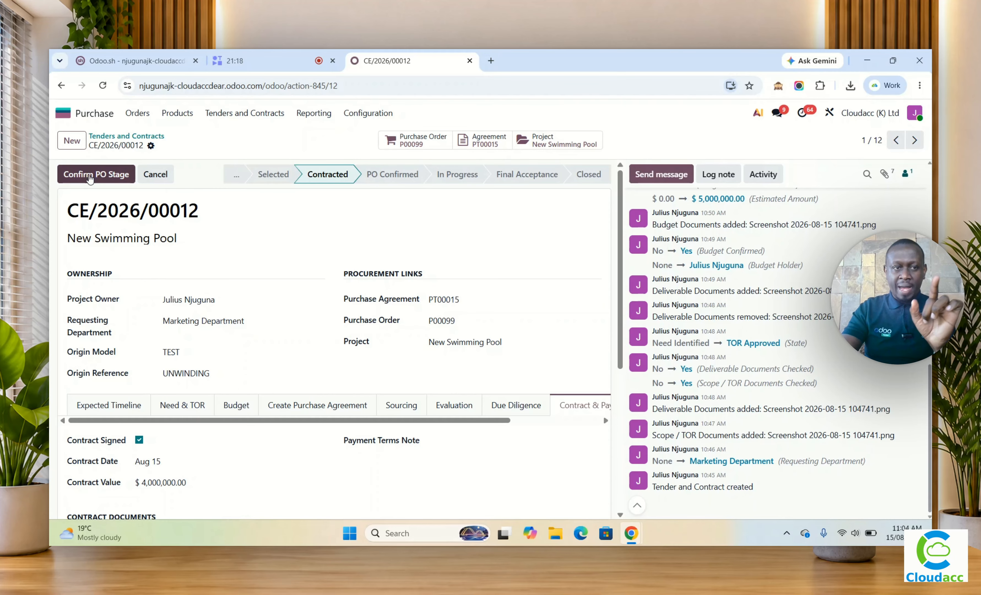
pyautogui.click(90, 178)
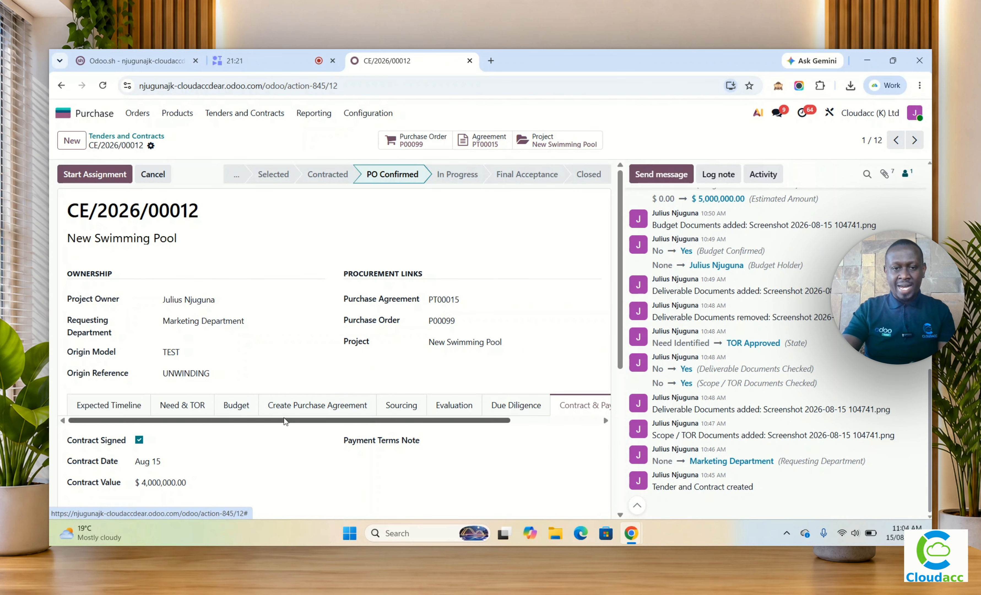
pyautogui.scroll(-3, 291, 402)
pyautogui.scroll(-3, 291, 402)
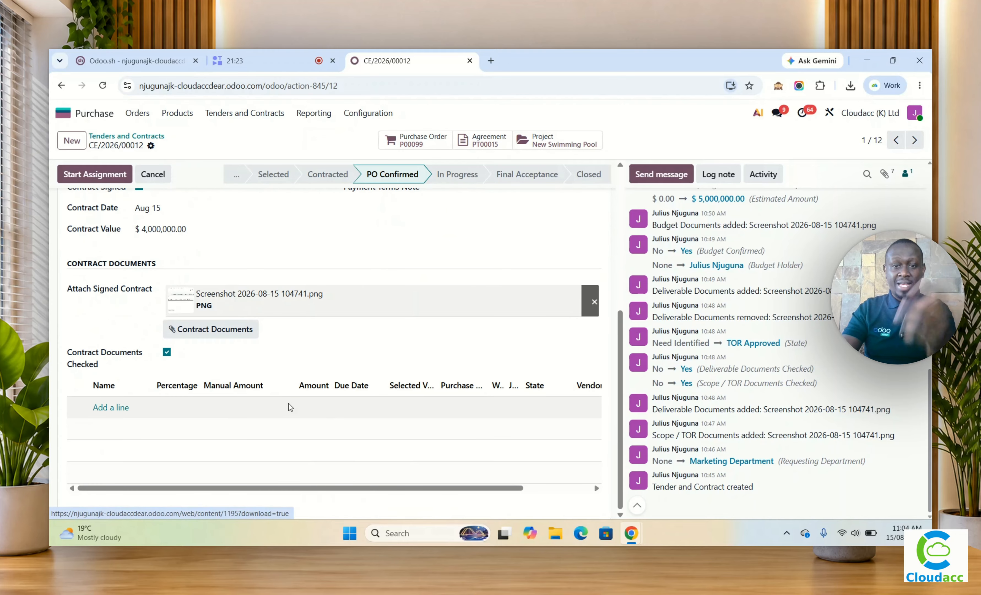
pyautogui.scroll(6, 283, 418)
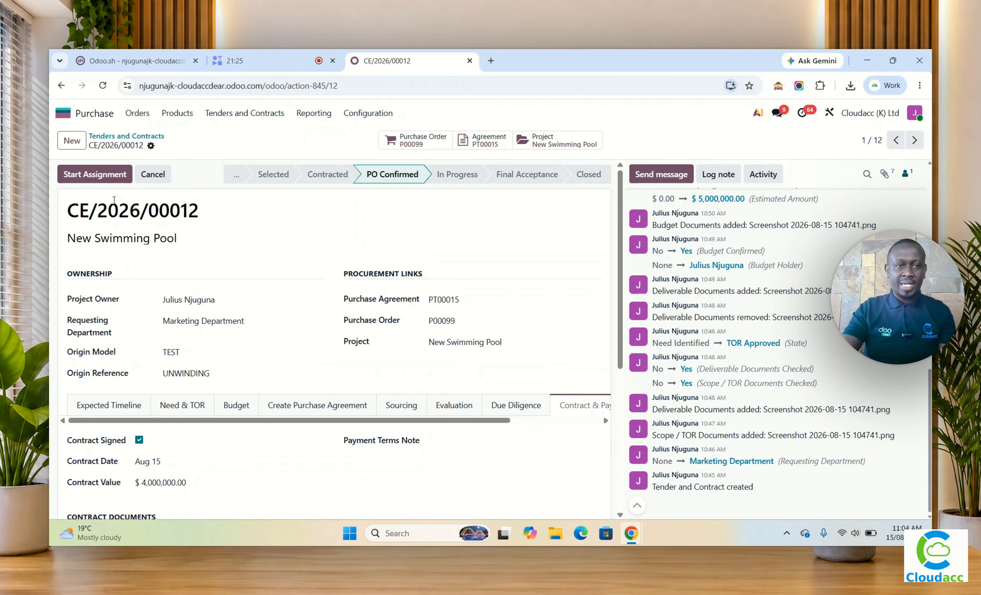
pyautogui.click(100, 178)
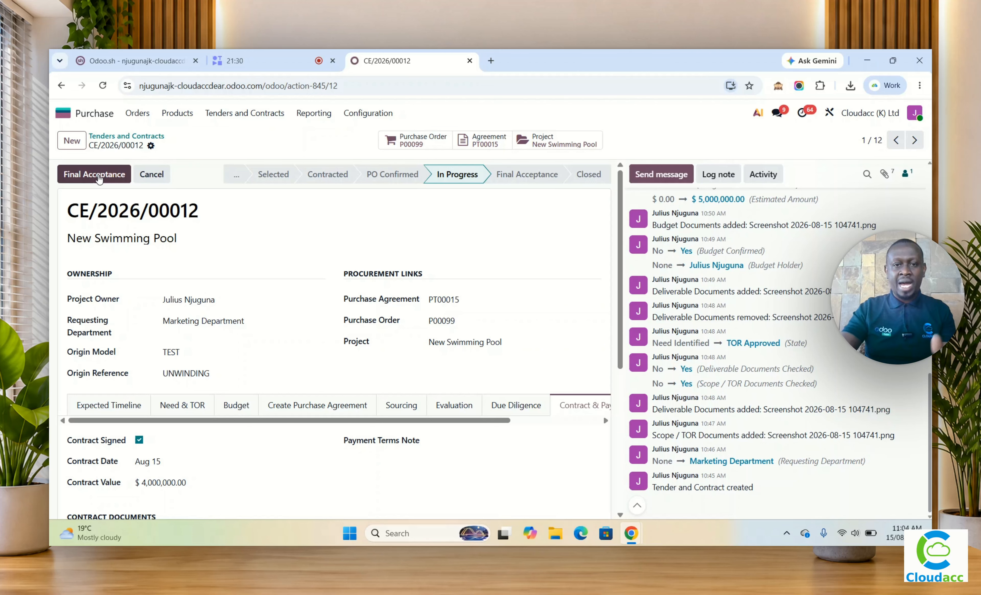
# Step: Add a payment schedule line named "payment" to the tender's Contract & Payments section
pyautogui.scroll(-4, 352, 352)
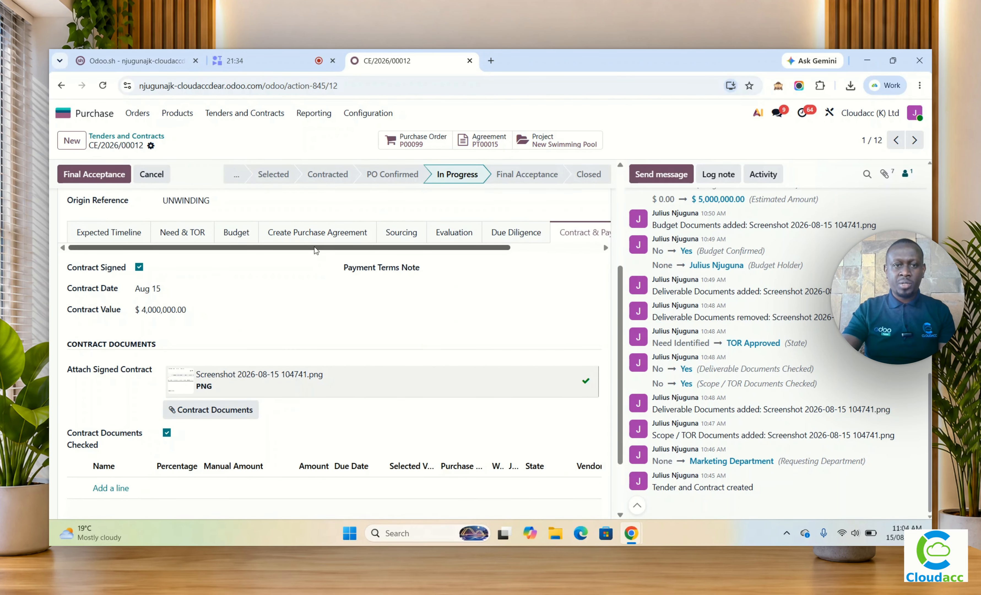
pyautogui.moveTo(315, 249); pyautogui.dragTo(523, 270)
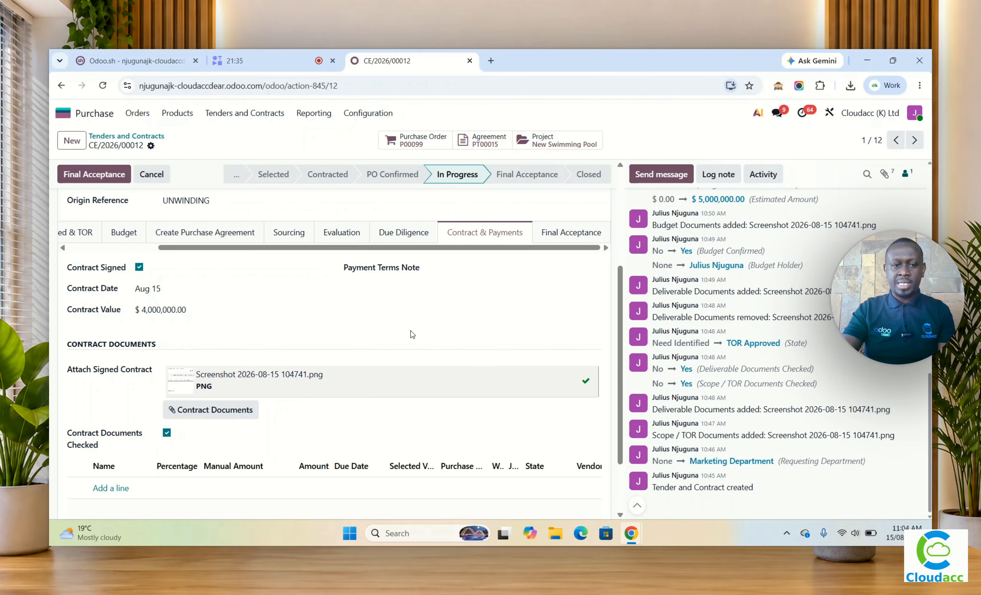
pyautogui.scroll(-2, 368, 347)
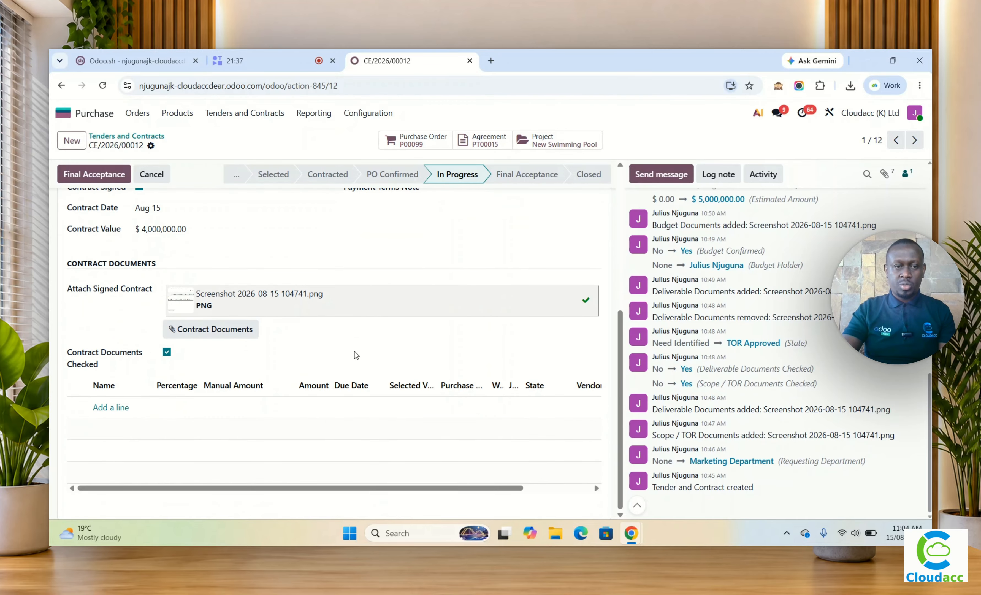
pyautogui.click(109, 407)
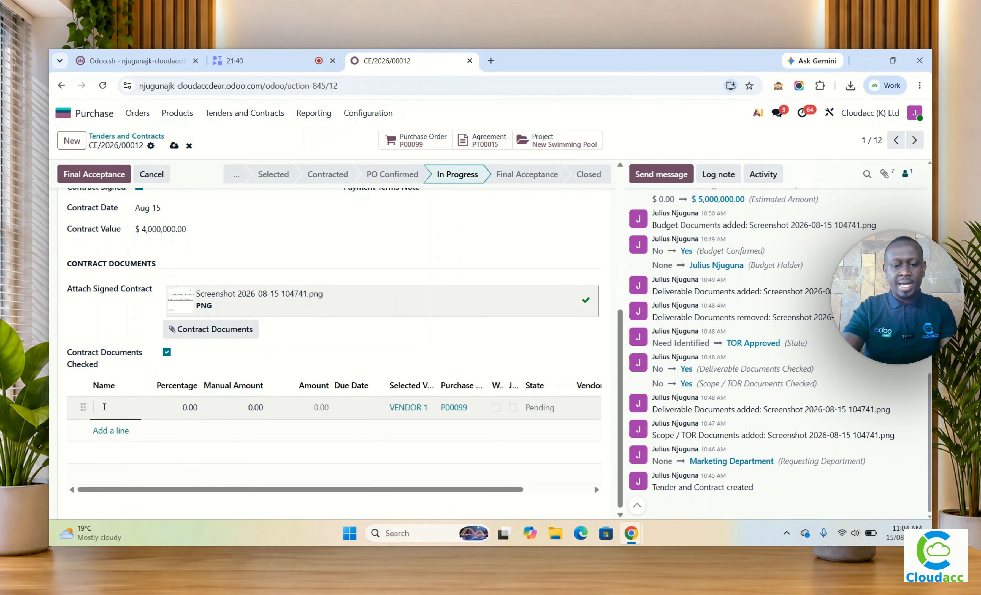
pyautogui.write('vendror')
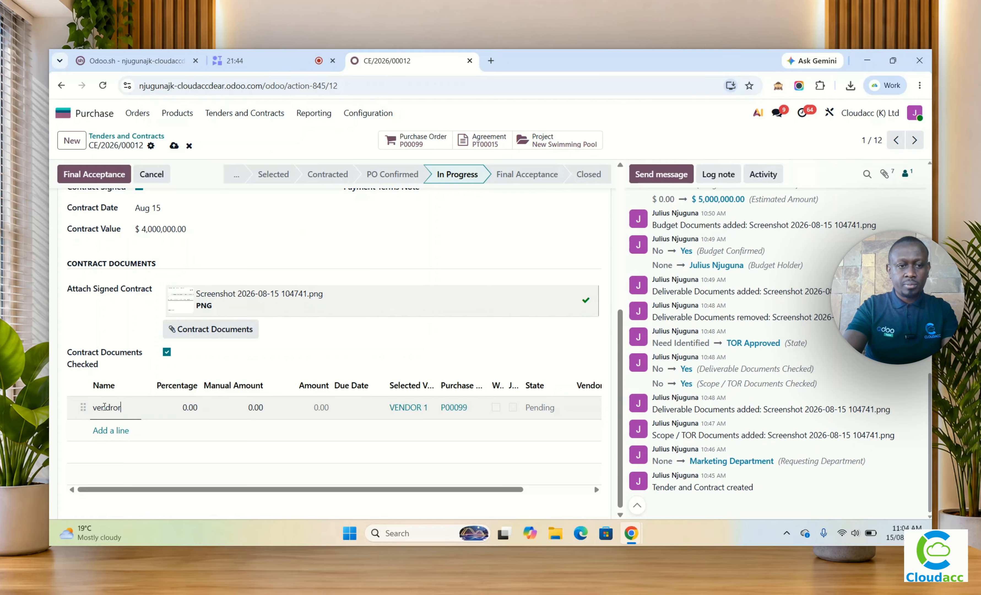
pyautogui.press('BackSpace')
pyautogui.press('BackSpace')
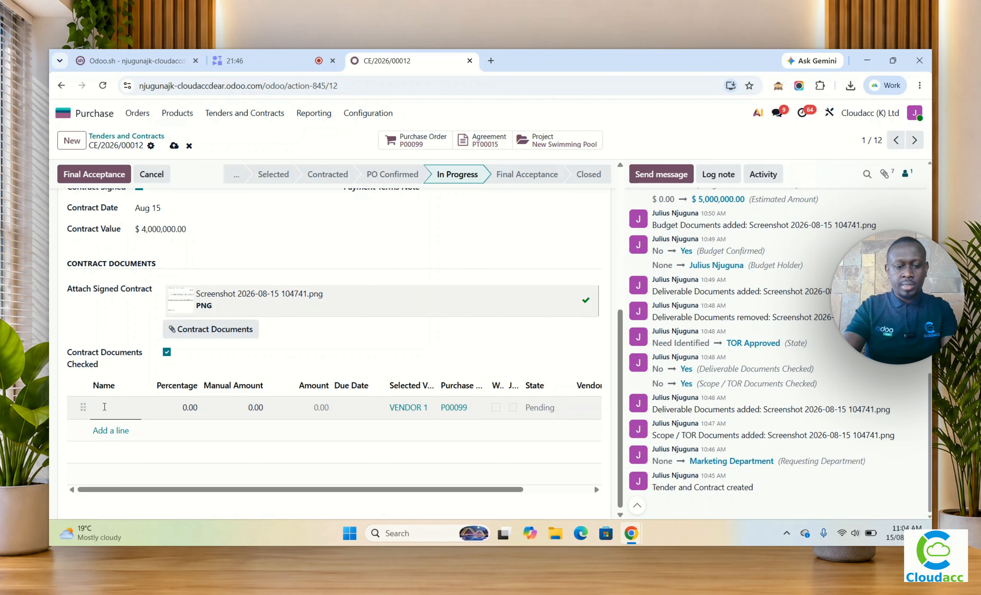
pyautogui.write('payment')
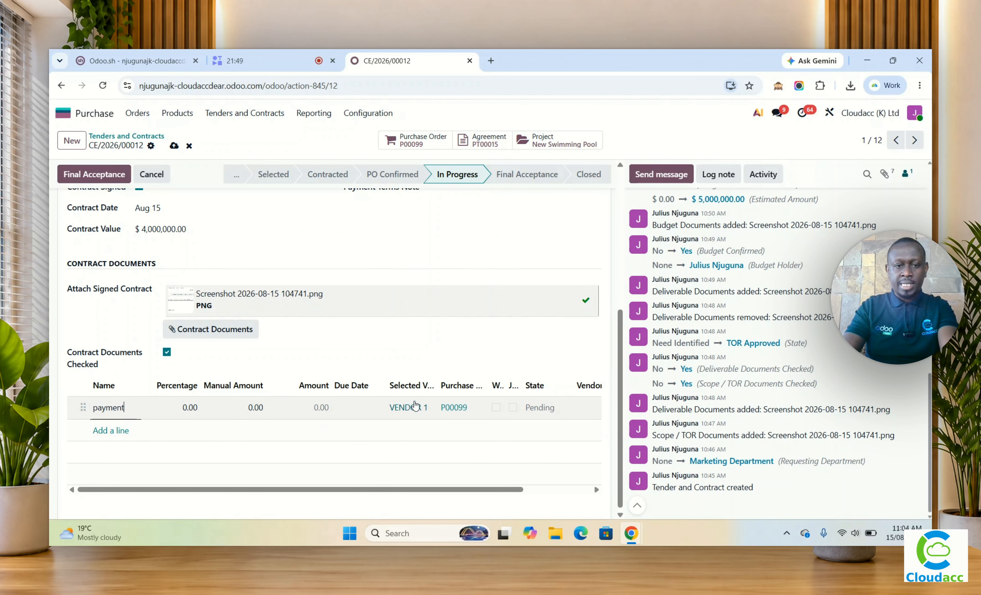
# Step: Set the payment line's percentage to 50 and save the tender record
pyautogui.click(185, 407)
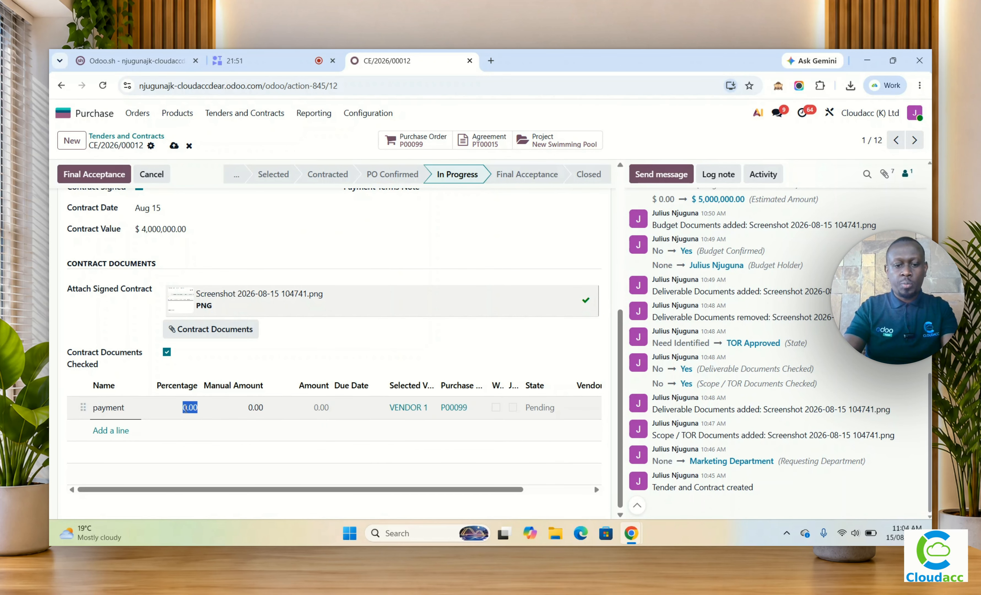
pyautogui.write('50')
pyautogui.click(276, 365)
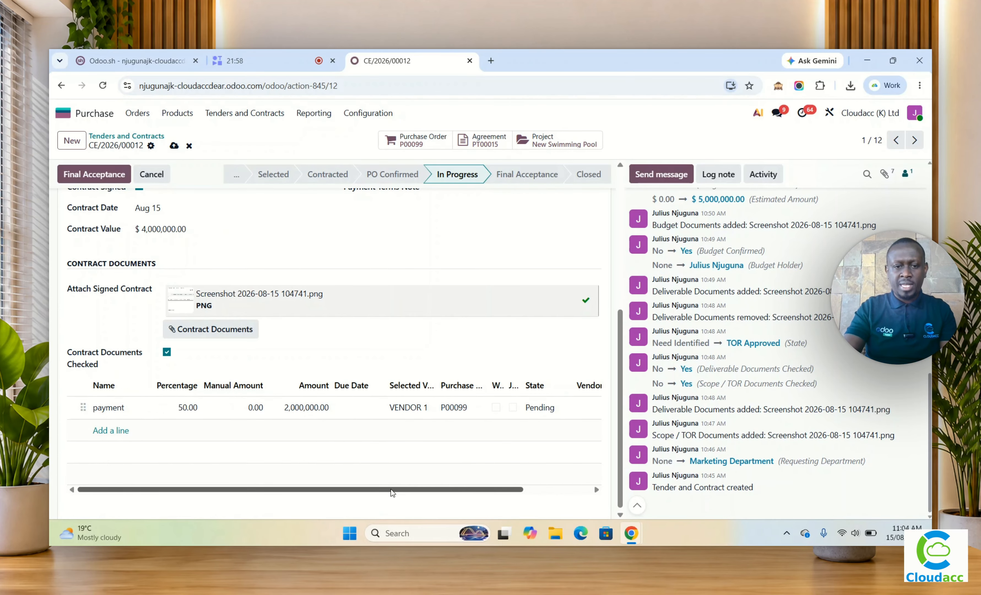
pyautogui.moveTo(391, 490); pyautogui.dragTo(499, 506)
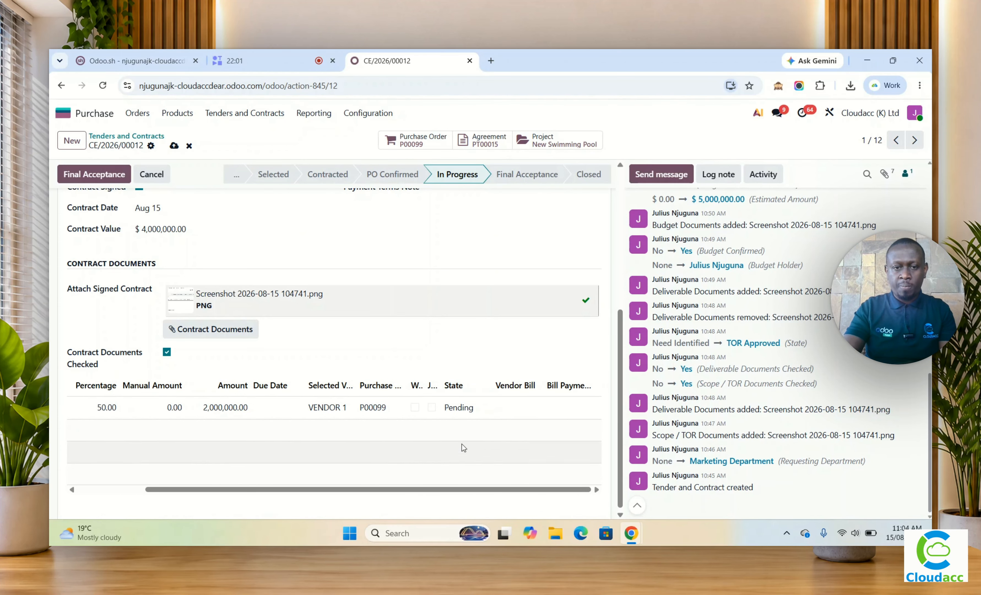
pyautogui.hscroll(-5, 181, 457)
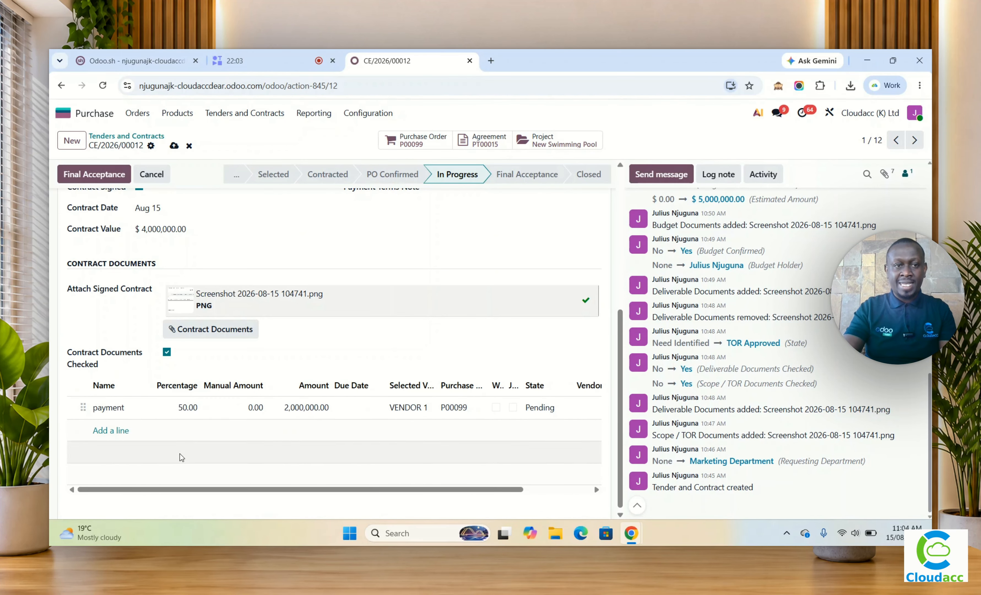
pyautogui.click(173, 146)
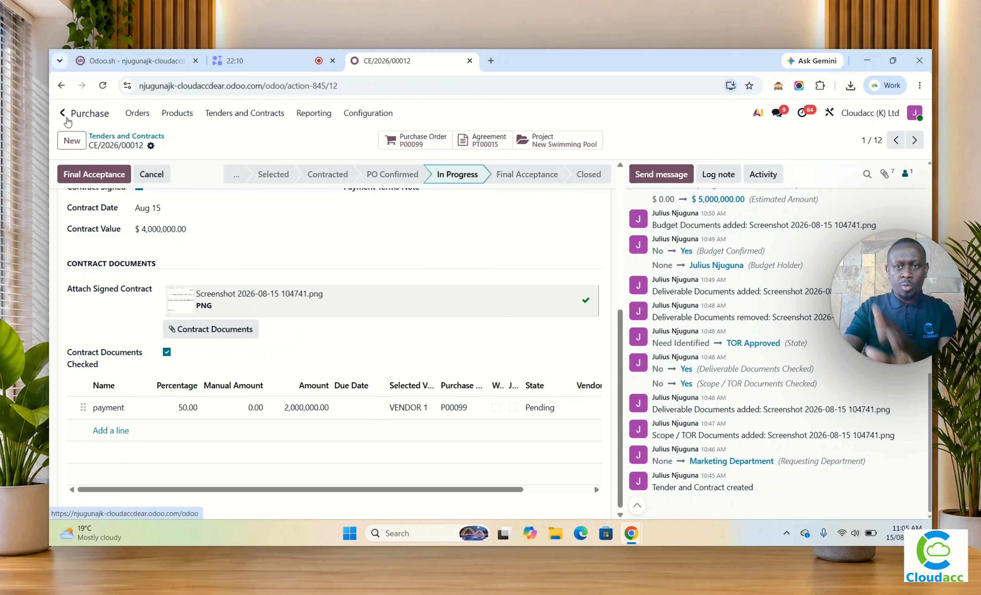
# Step: Start a message on the tender record and find the recipient by searching for "ceo", choosing the individual contact
pyautogui.click(656, 179)
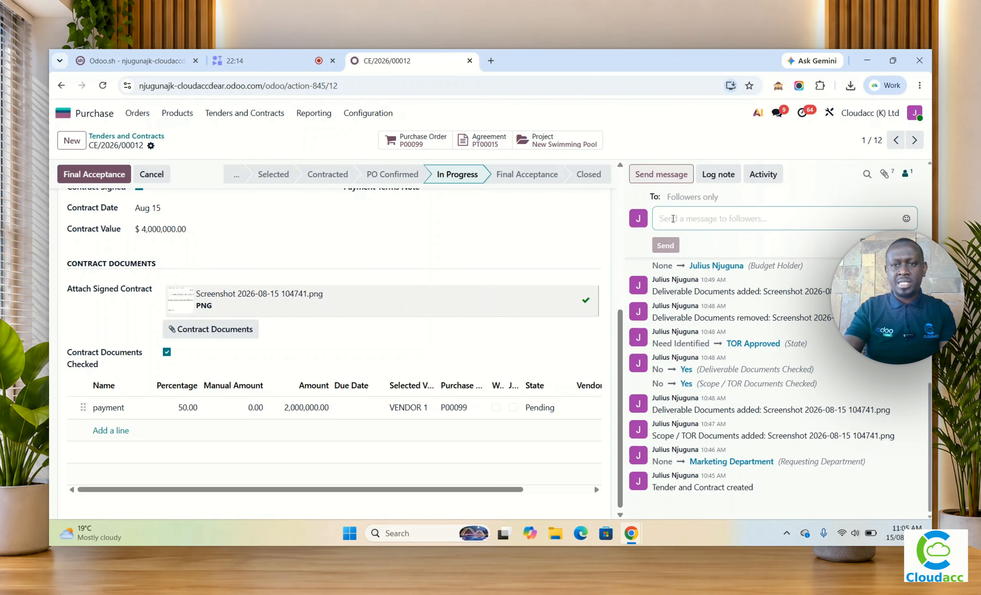
pyautogui.click(671, 196)
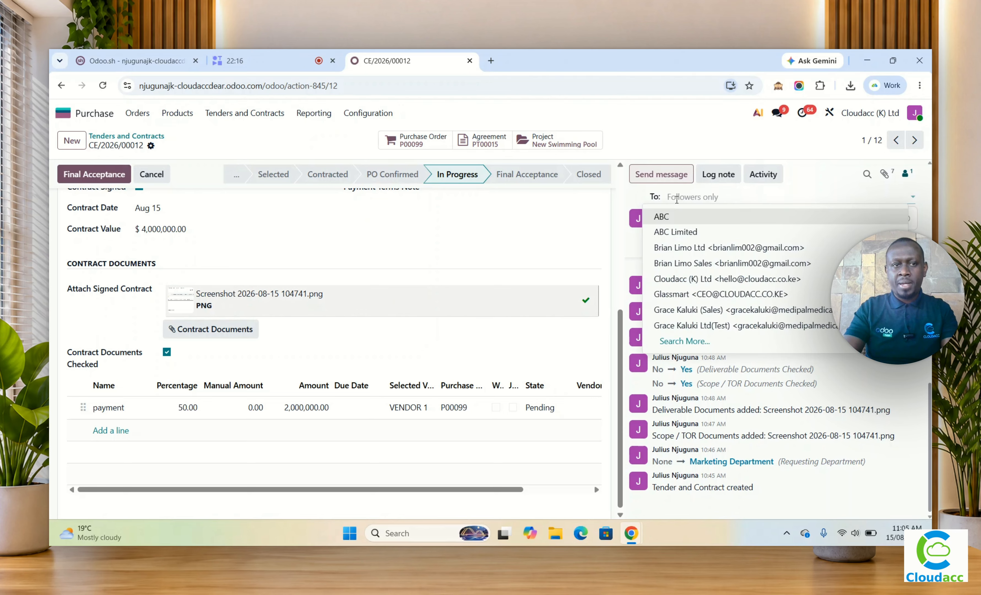
pyautogui.click(724, 198)
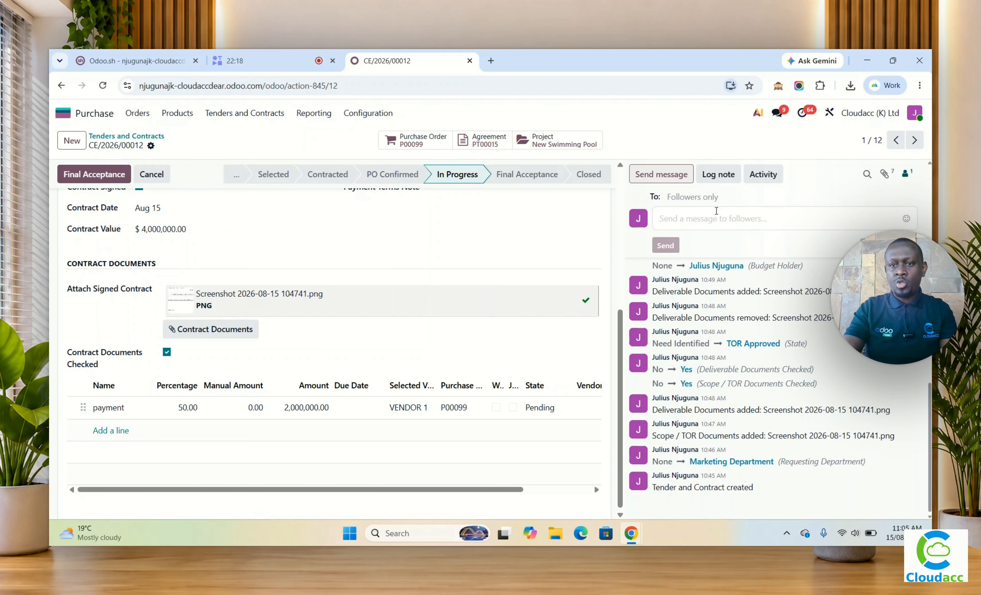
pyautogui.write('ceo')
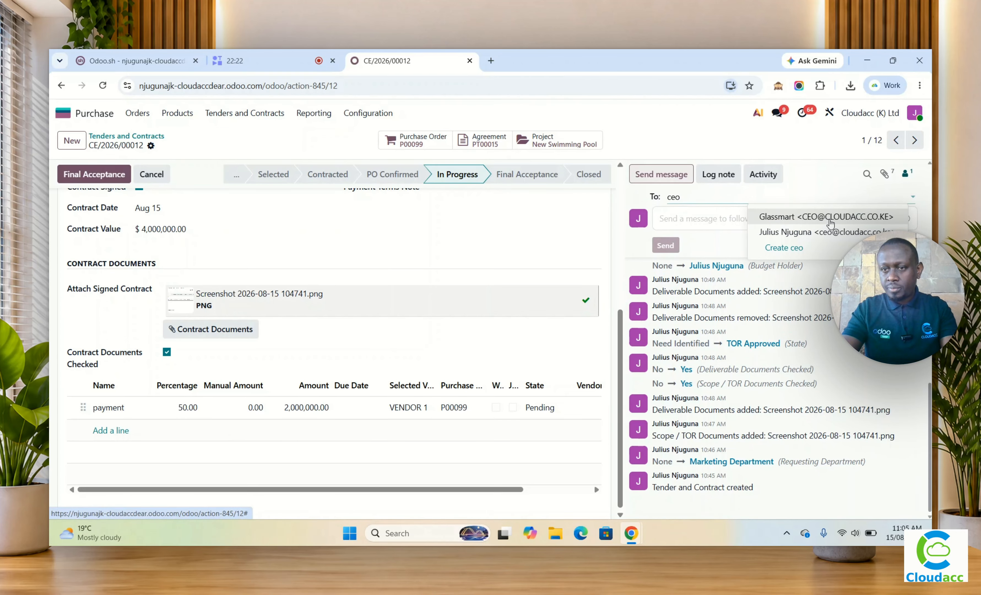
pyautogui.click(831, 232)
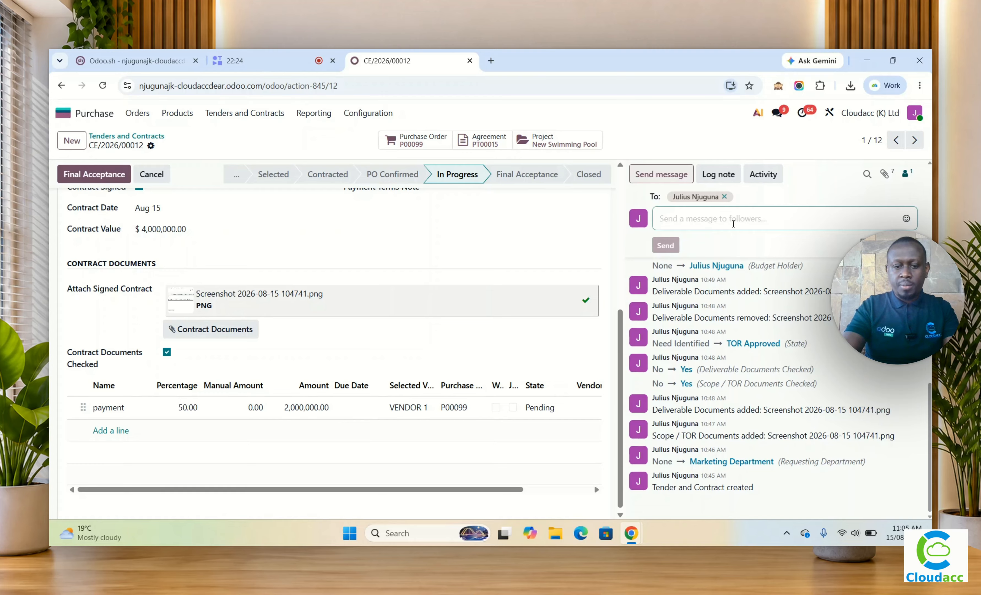
# Step: Write "Please Share your 50% invoice" as the message and send it
pyautogui.write('Please Shar')
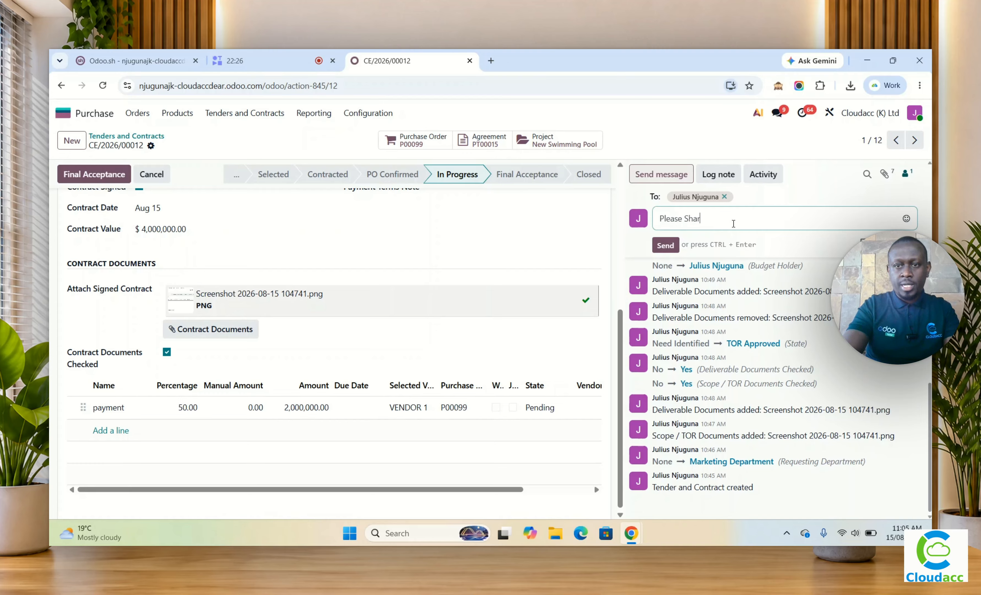
pyautogui.write('e')
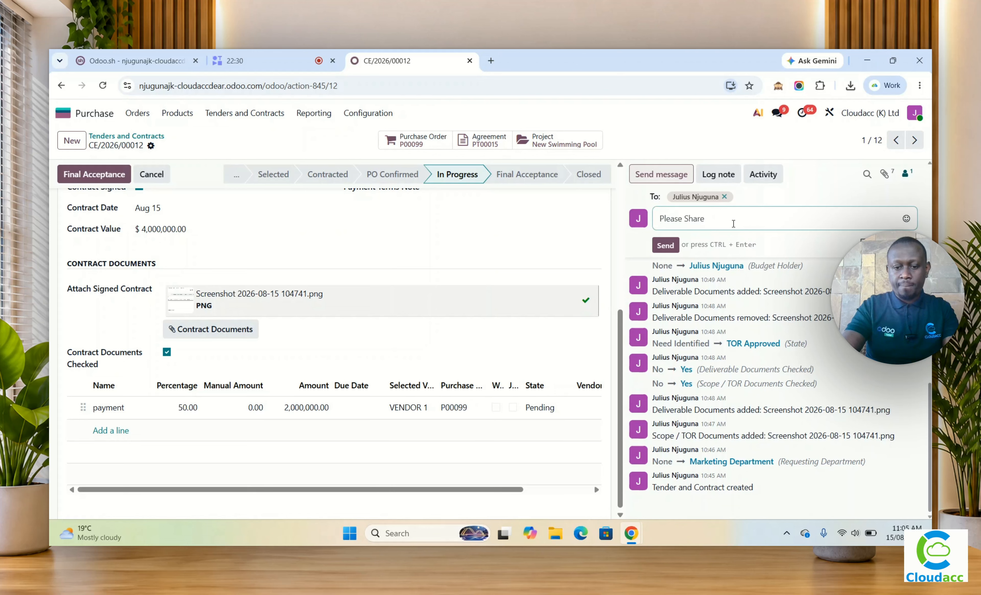
pyautogui.write(' Bir')
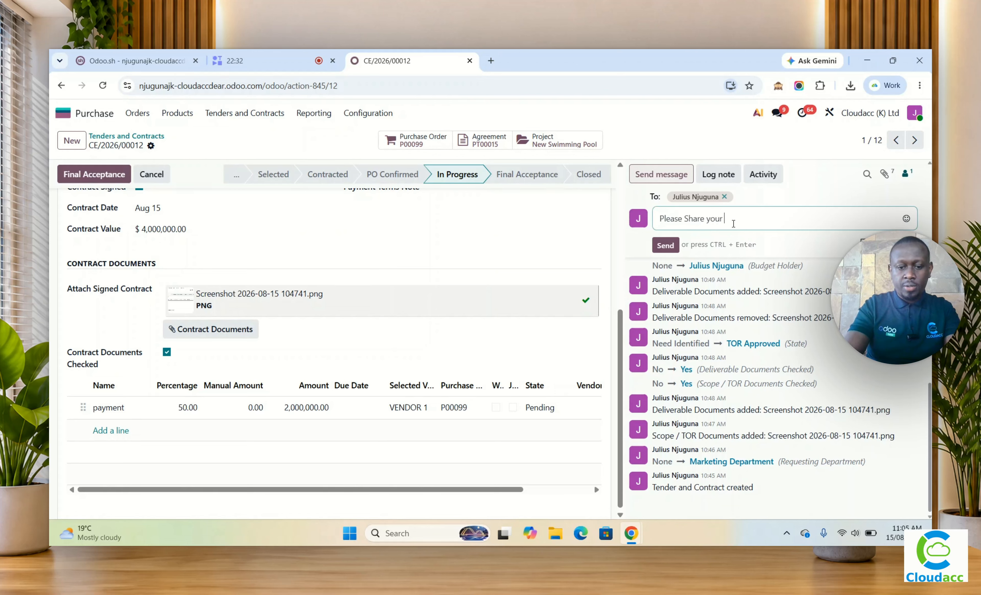
pyautogui.write(' 50% invoice')
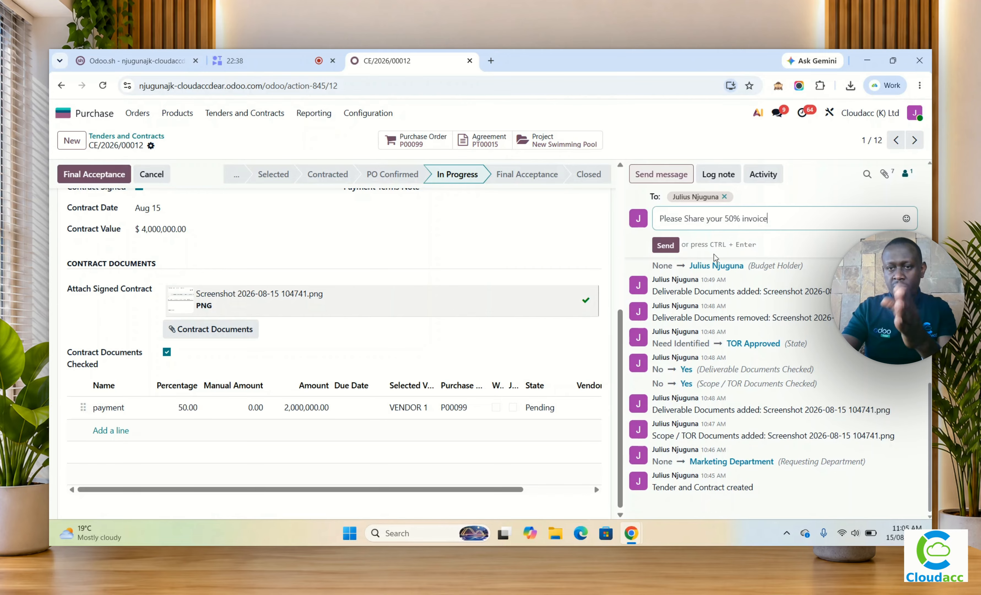
pyautogui.click(666, 245)
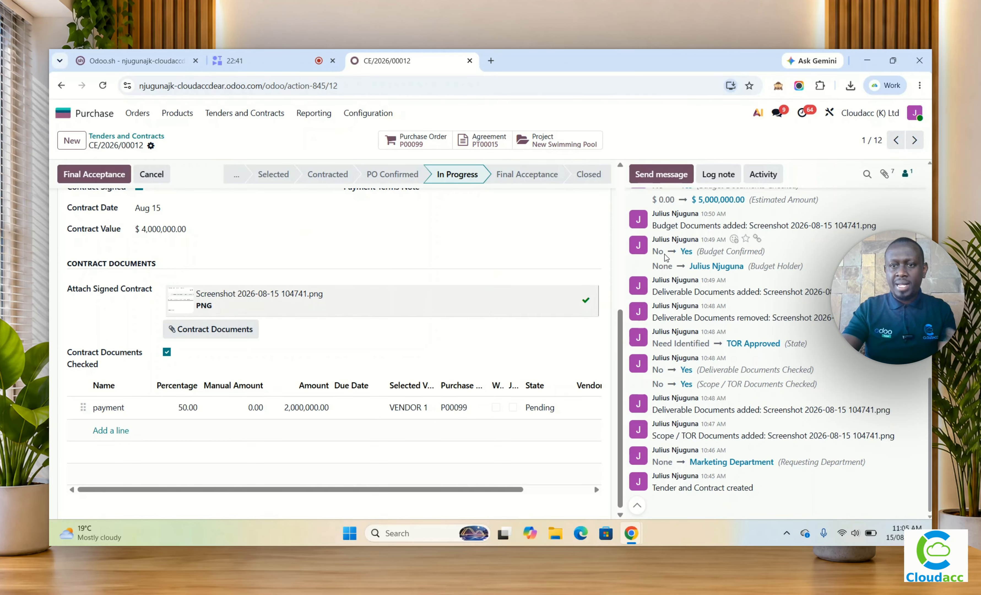
# Step: Create a new vendor bill in Accounting and set its vendor to VENDOR 1
pyautogui.scroll(5, 638, 331)
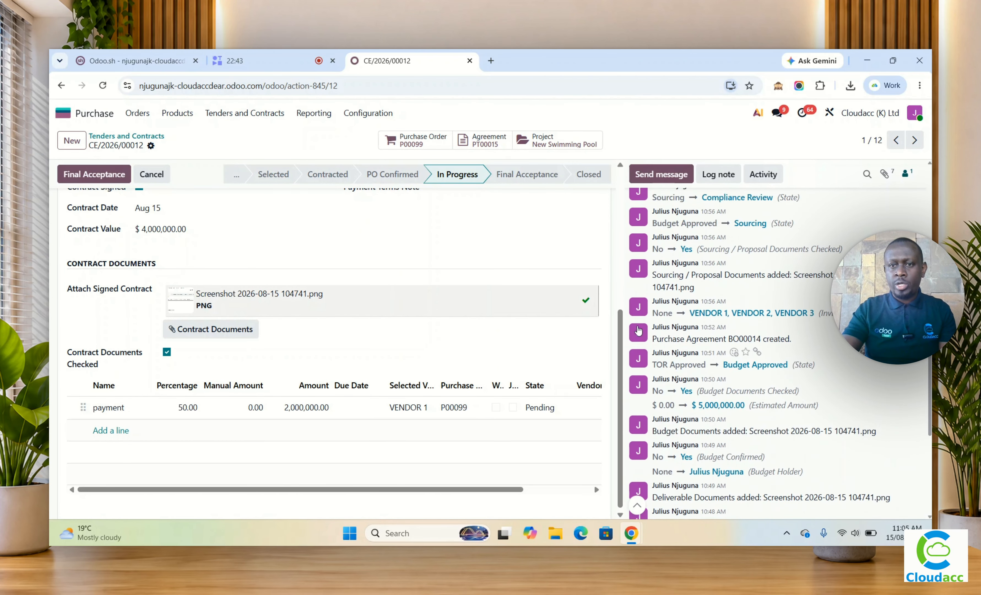
pyautogui.scroll(3, 639, 331)
pyautogui.scroll(6, 553, 463)
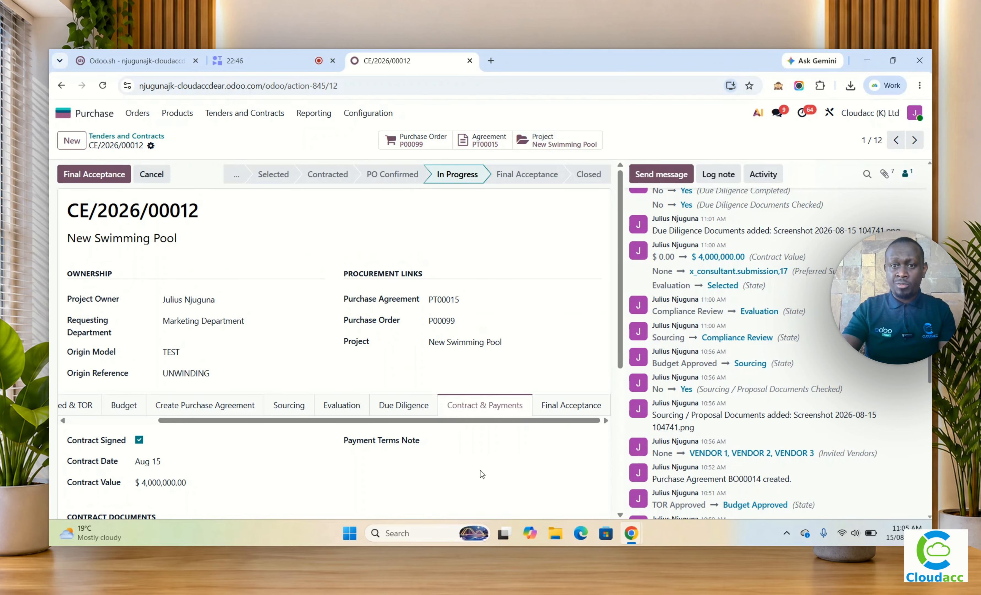
pyautogui.click(63, 118)
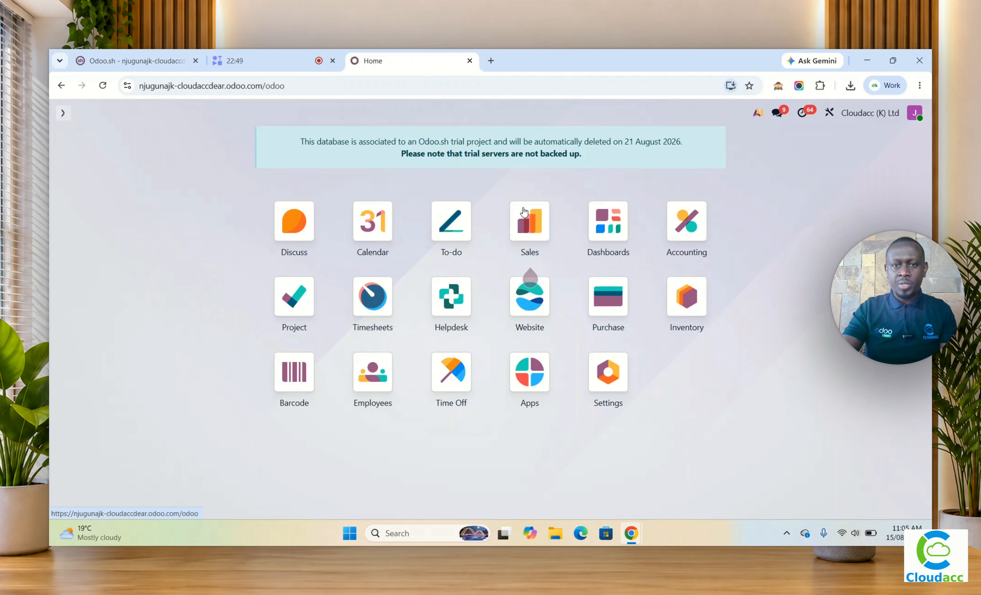
pyautogui.click(684, 237)
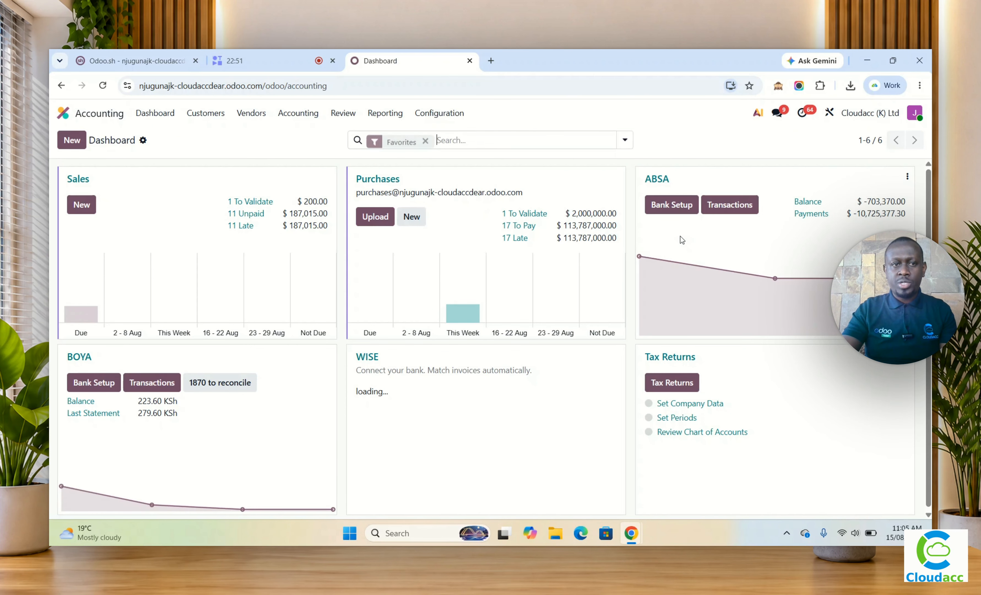
pyautogui.click(243, 116)
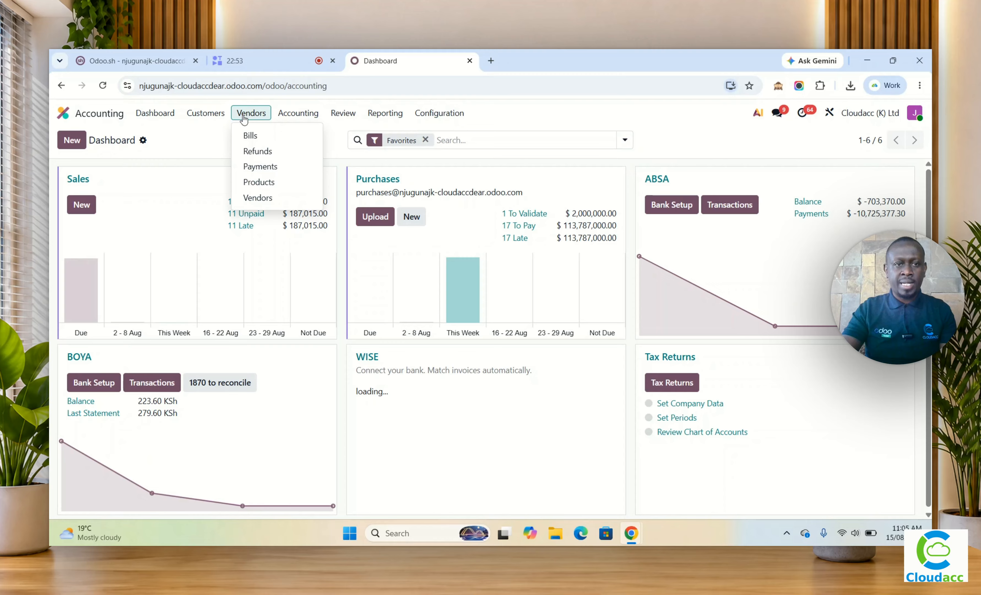
pyautogui.click(248, 135)
pyautogui.click(73, 145)
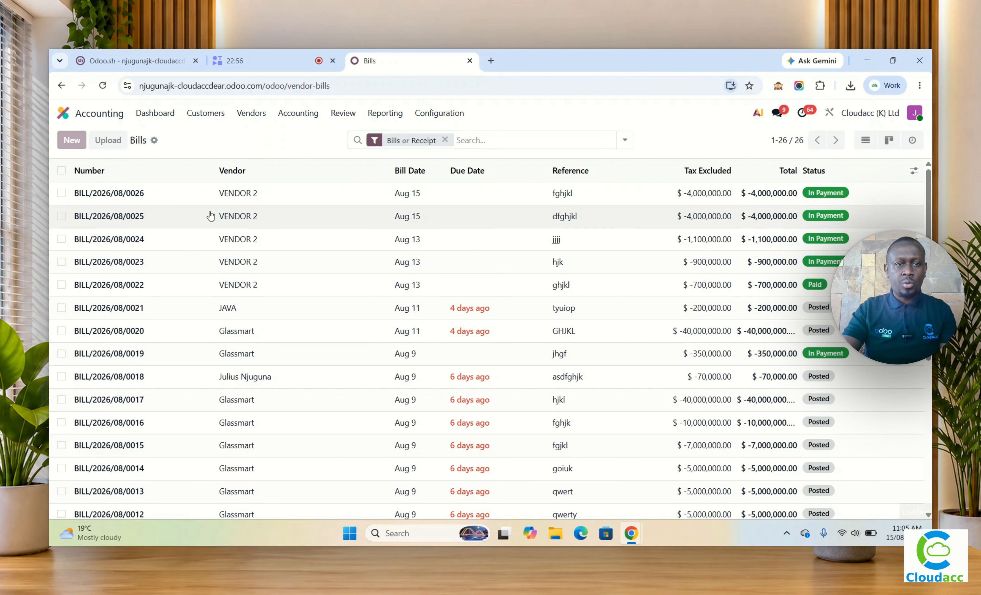
pyautogui.write('ven')
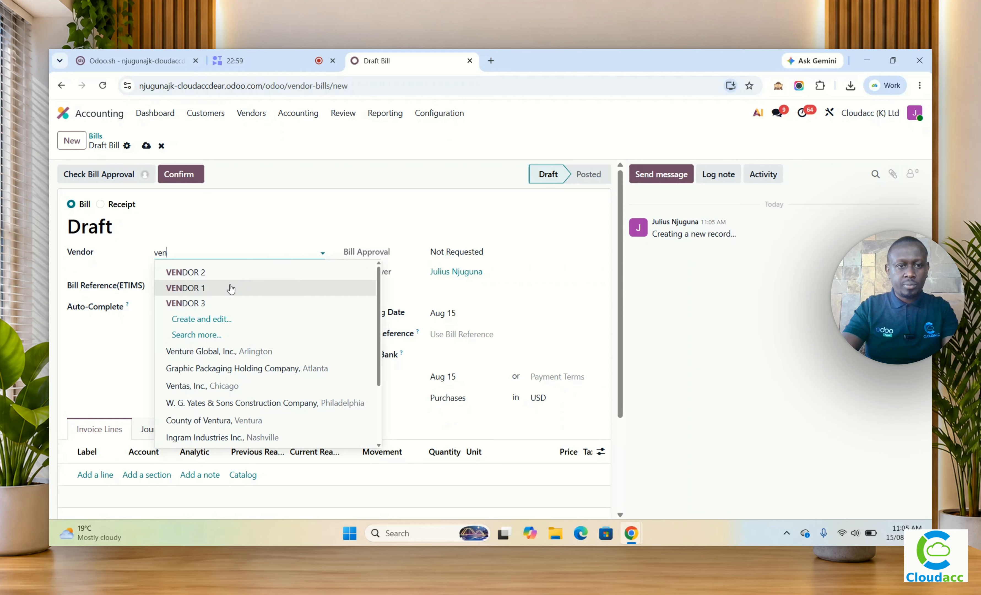
pyautogui.click(231, 289)
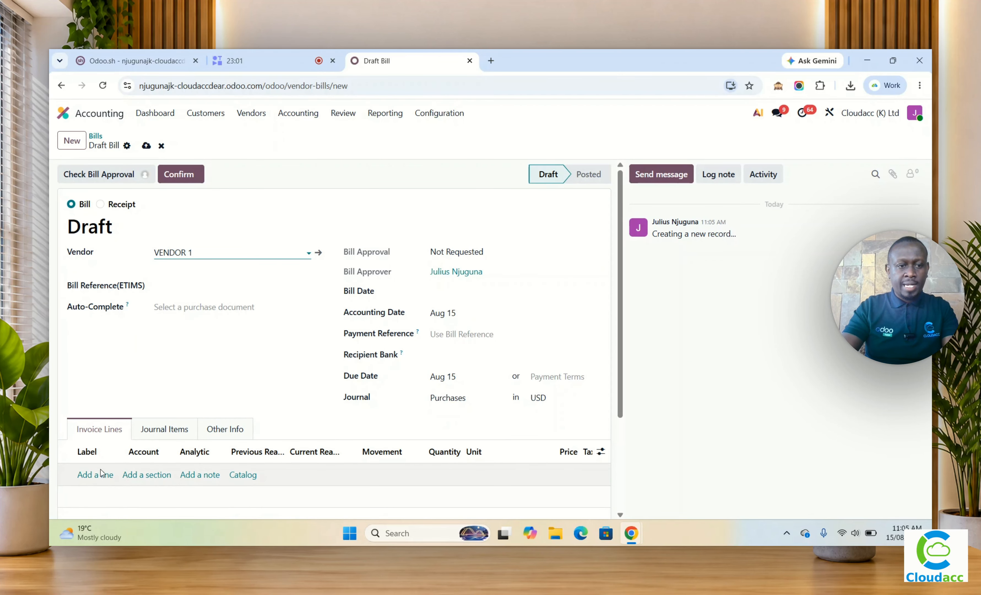
# Step: Add an invoice line labelled "50% Deposit" with a price of 2,000,000 to the draft bill
pyautogui.click(95, 478)
pyautogui.scroll(-1, 99, 467)
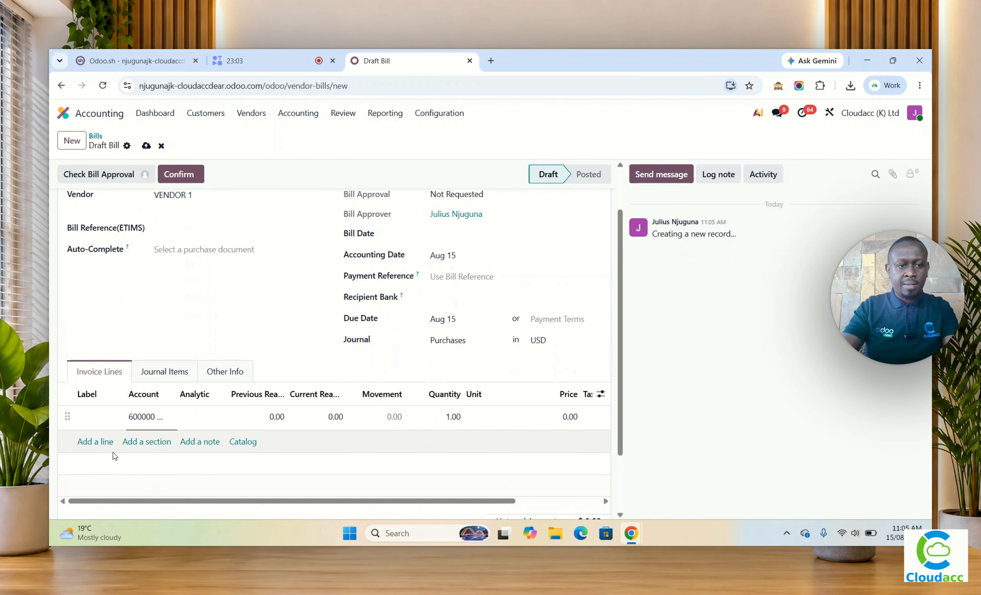
pyautogui.write('50% Deposit')
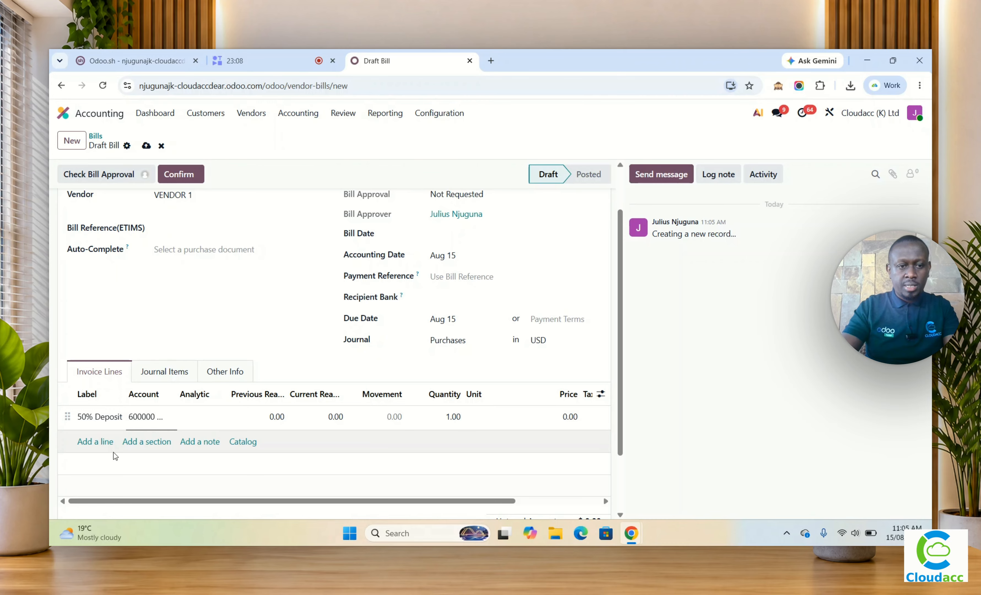
pyautogui.click(454, 427)
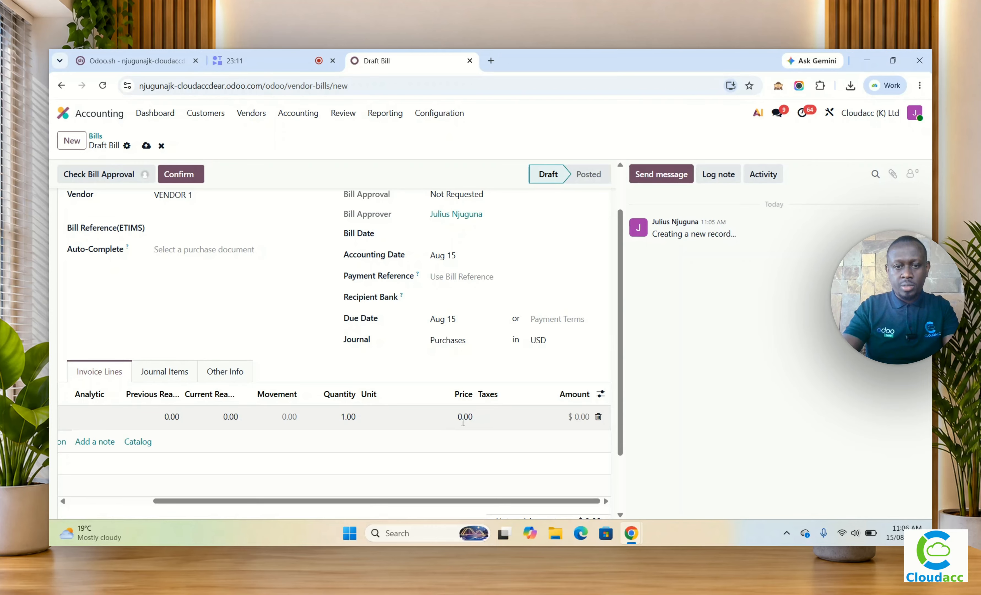
pyautogui.click(463, 419)
pyautogui.write('2')
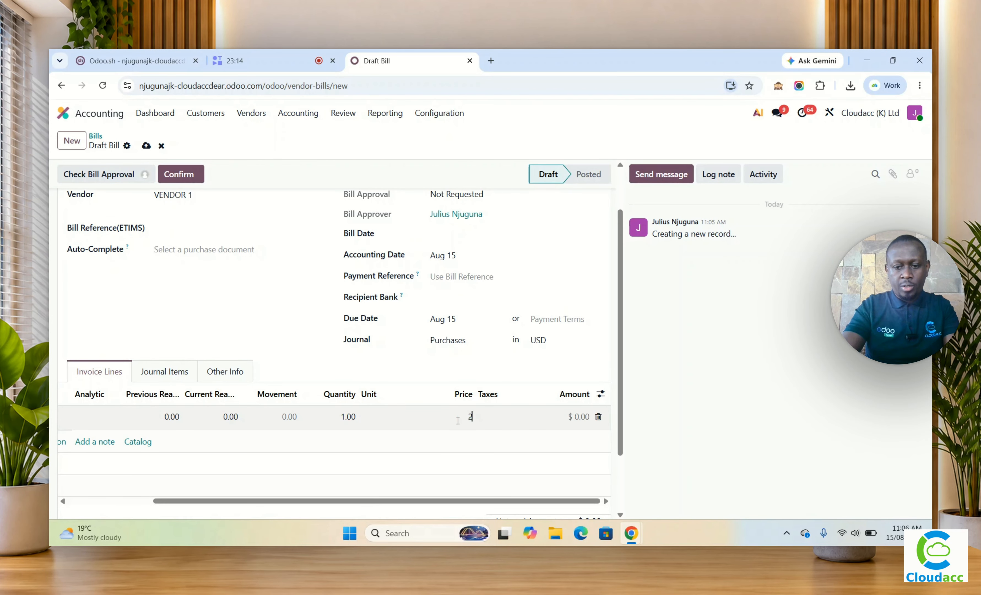
pyautogui.write(',000,000')
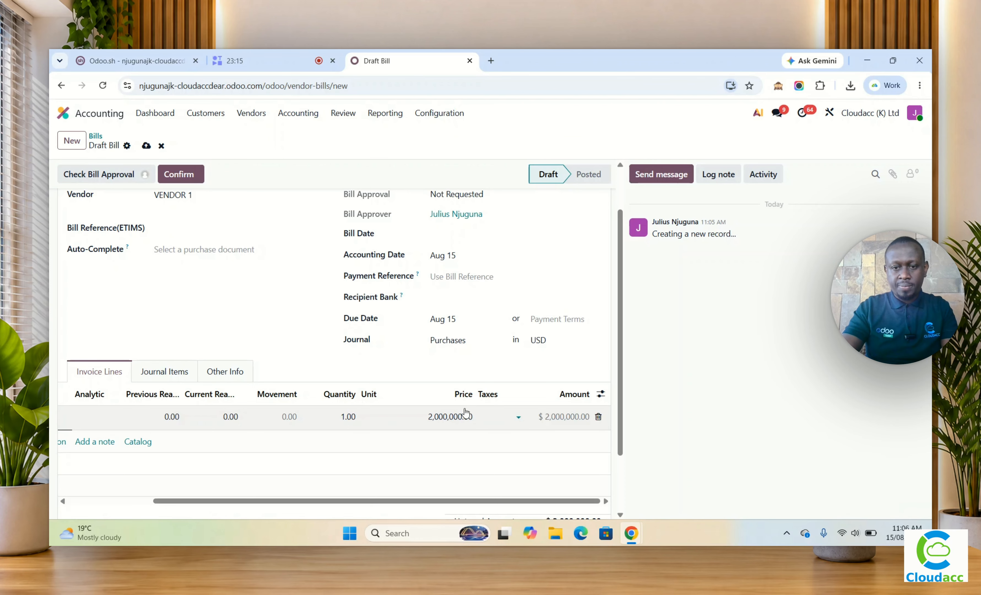
pyautogui.scroll(-1, 463, 413)
pyautogui.scroll(2, 261, 299)
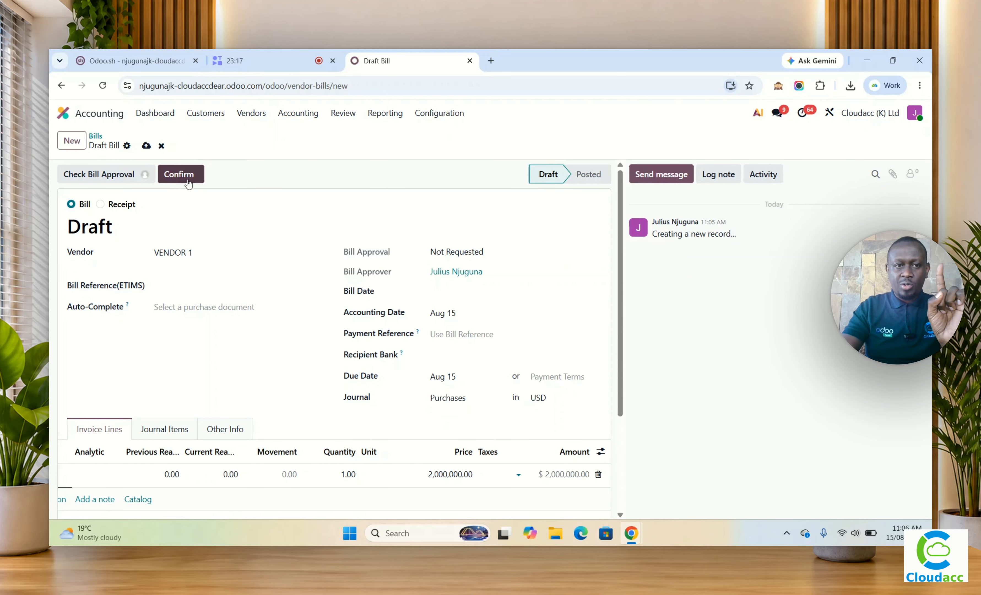
# Step: Set the ETIMS bill reference to "kra456789" and the bill date to August 15, 2026, and submit the bill for confirmation
pyautogui.click(178, 174)
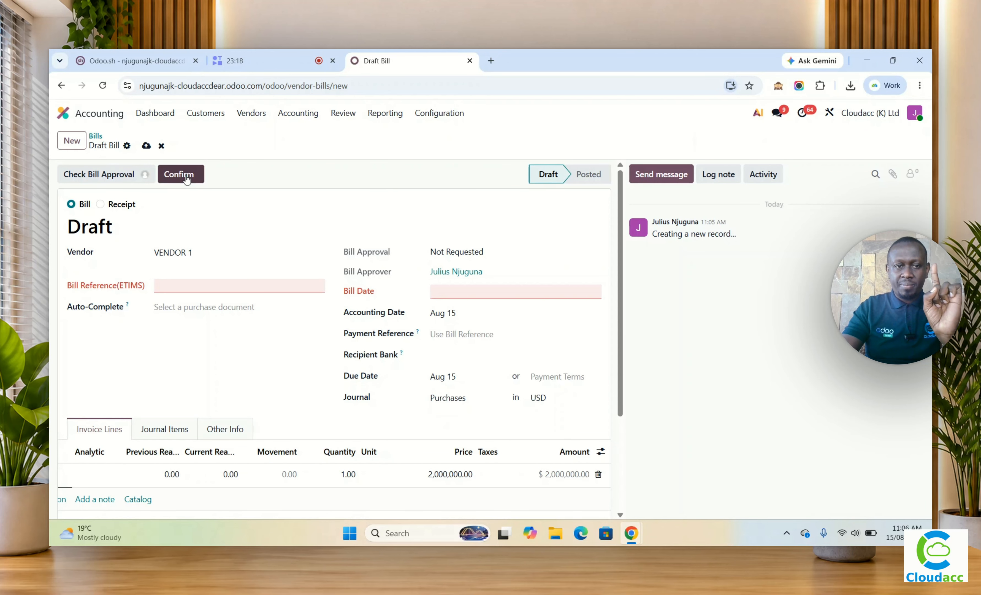
pyautogui.click(171, 286)
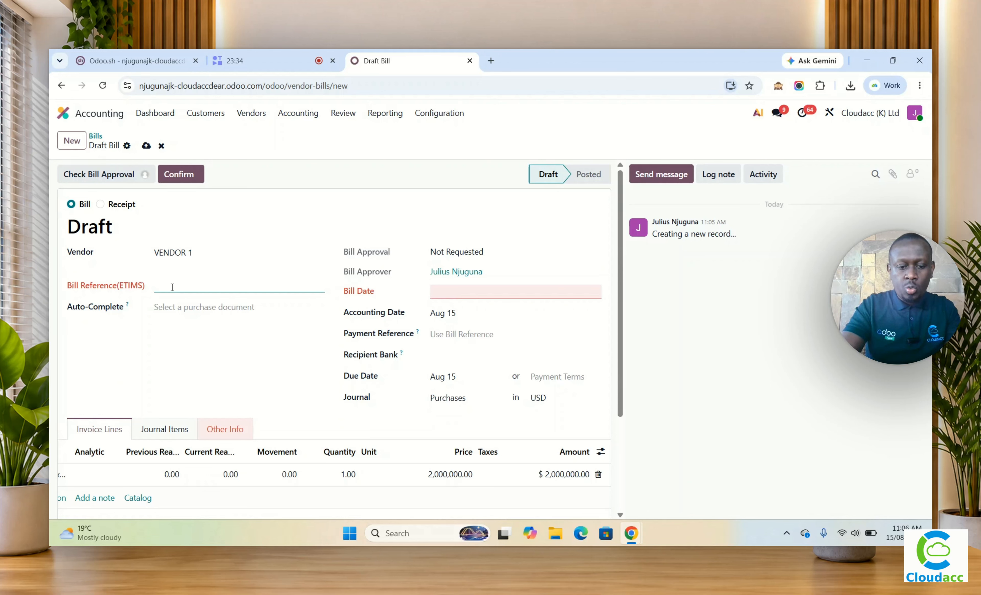
pyautogui.write('kra')
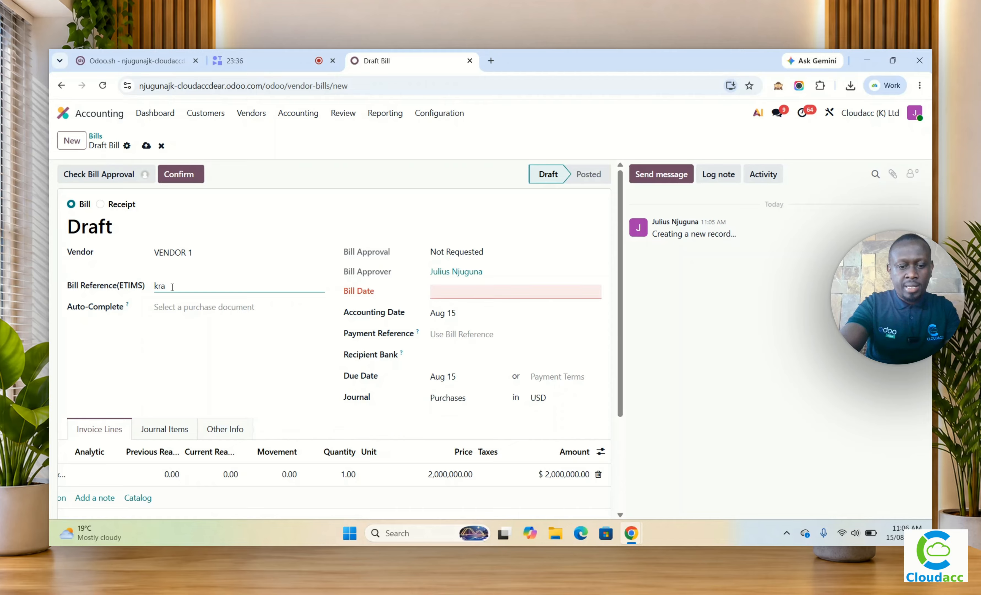
pyautogui.write('456789')
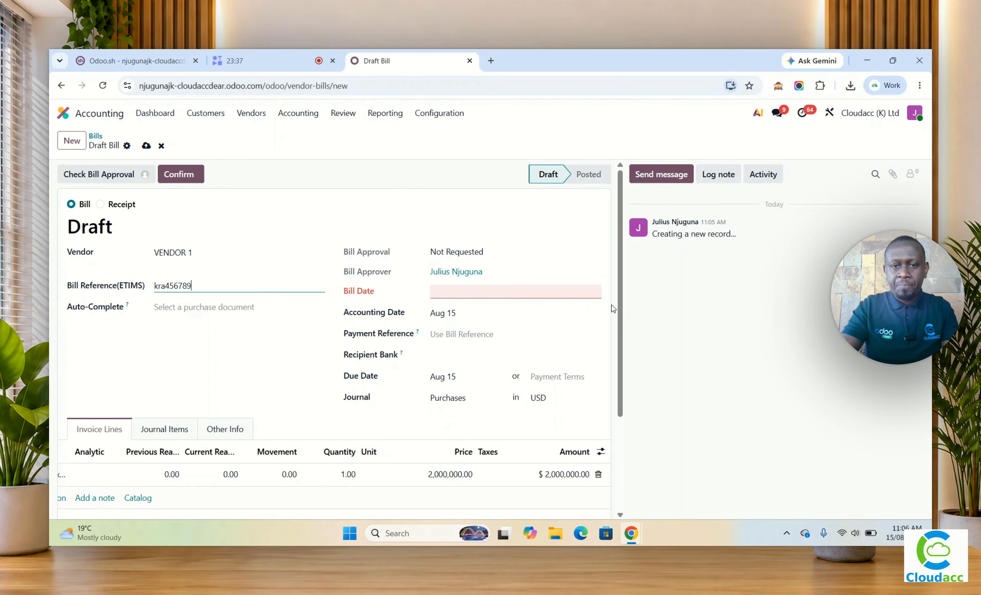
pyautogui.click(475, 291)
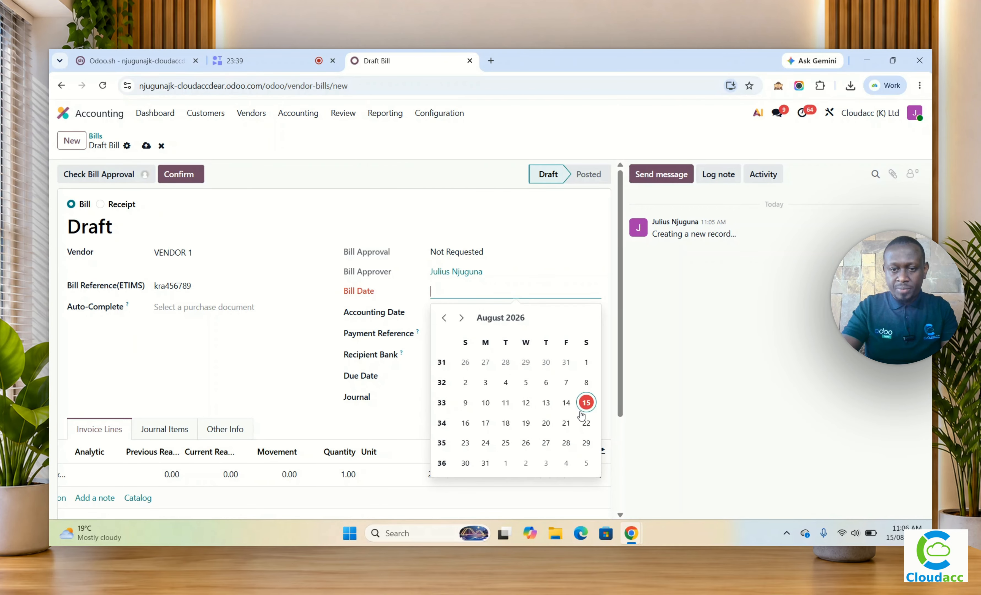
pyautogui.click(585, 403)
pyautogui.click(181, 174)
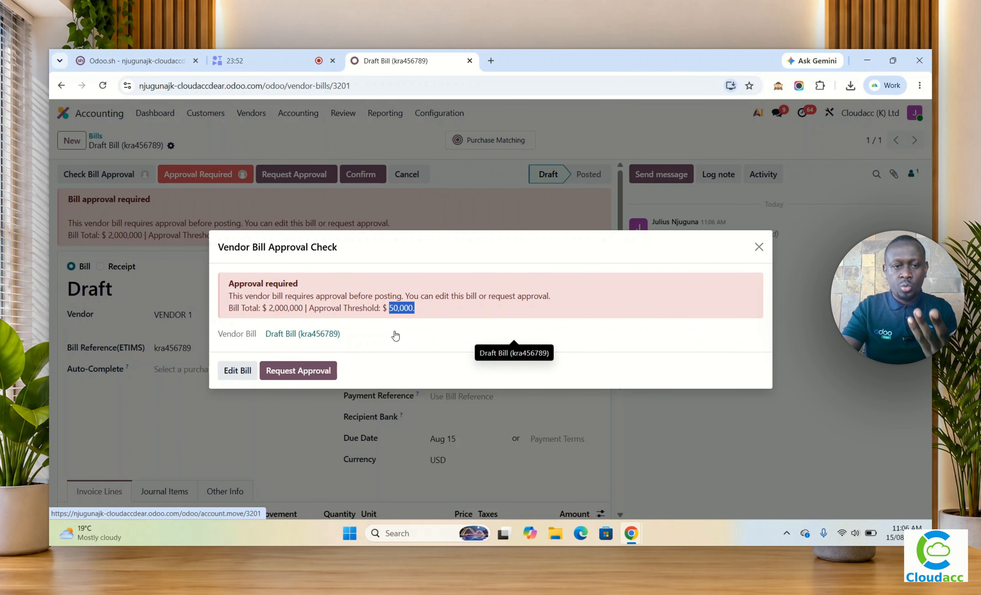
# Step: Request approval for the vendor bill, close the approval check, and approve the bill
pyautogui.click(307, 372)
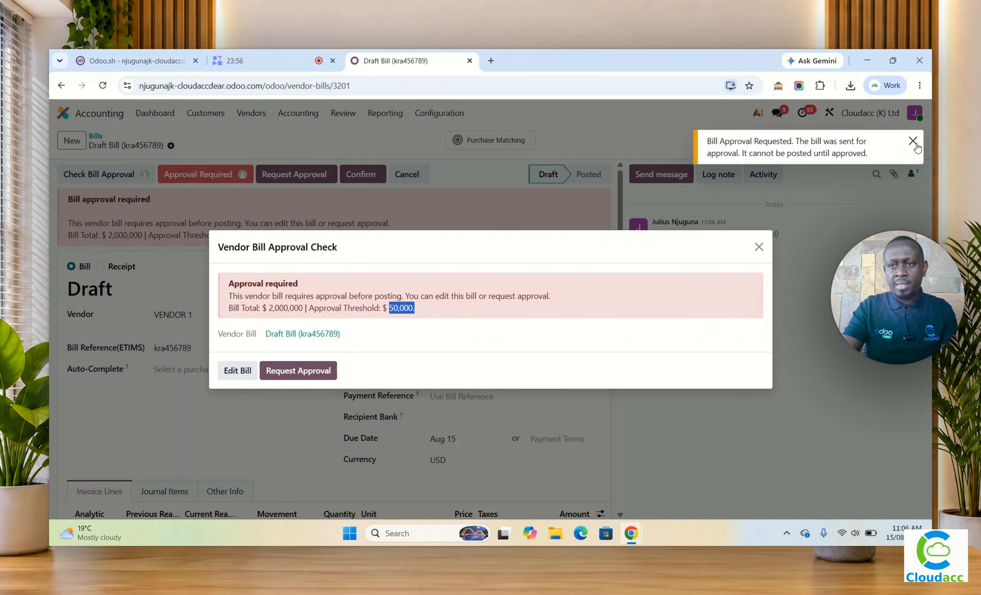
pyautogui.click(913, 142)
pyautogui.click(758, 248)
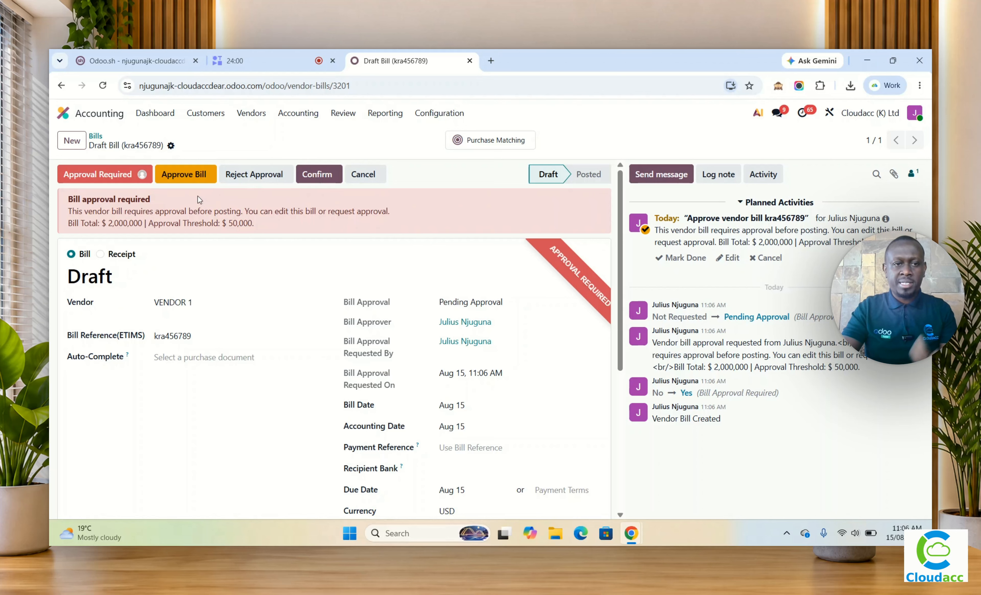
pyautogui.click(194, 178)
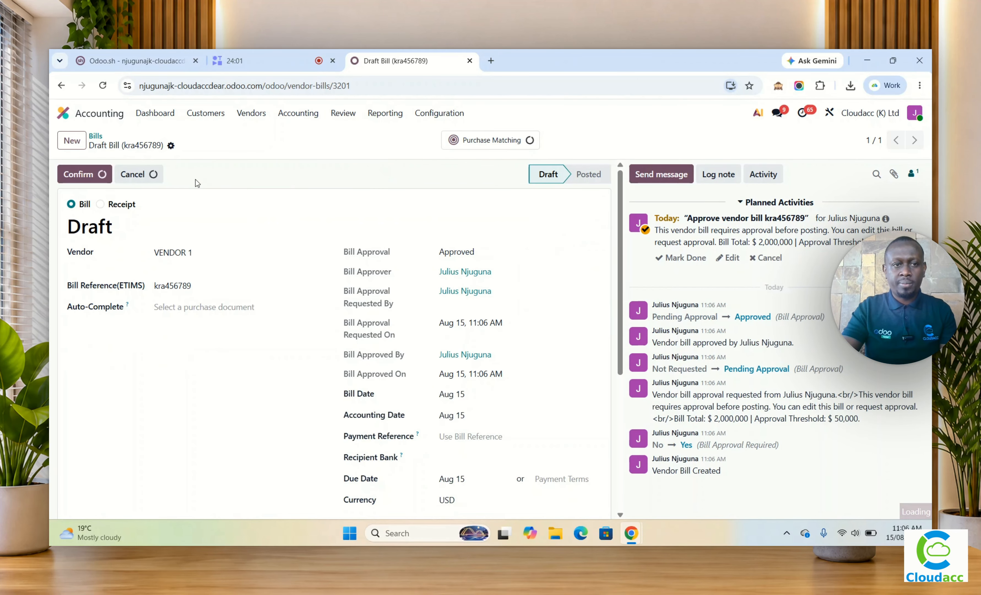
# Step: Allocate the 50% Deposit line to the New Swimming Pool cost centre and Sales department, and confirm the bill
pyautogui.click(94, 183)
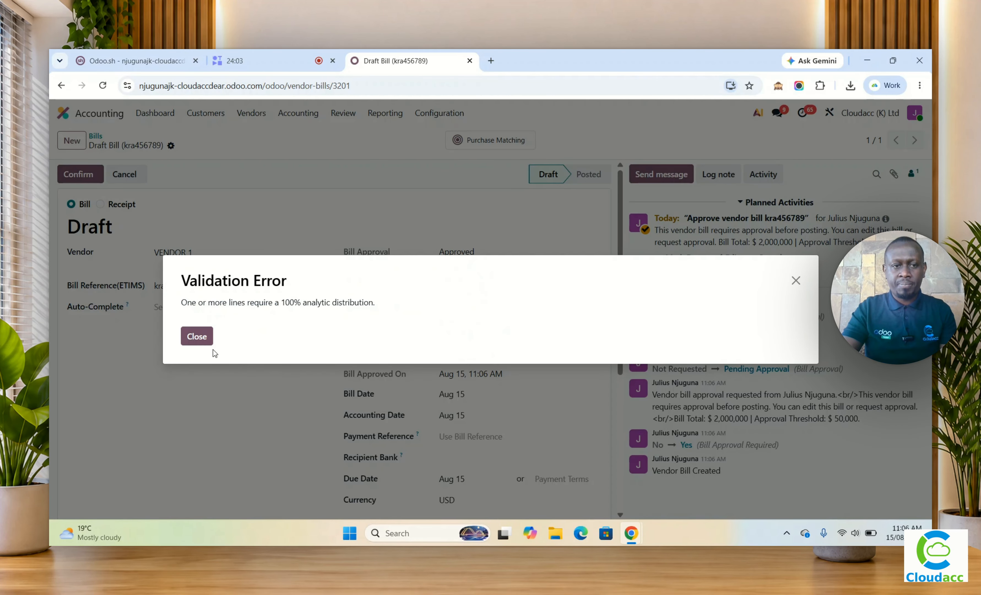
pyautogui.click(197, 337)
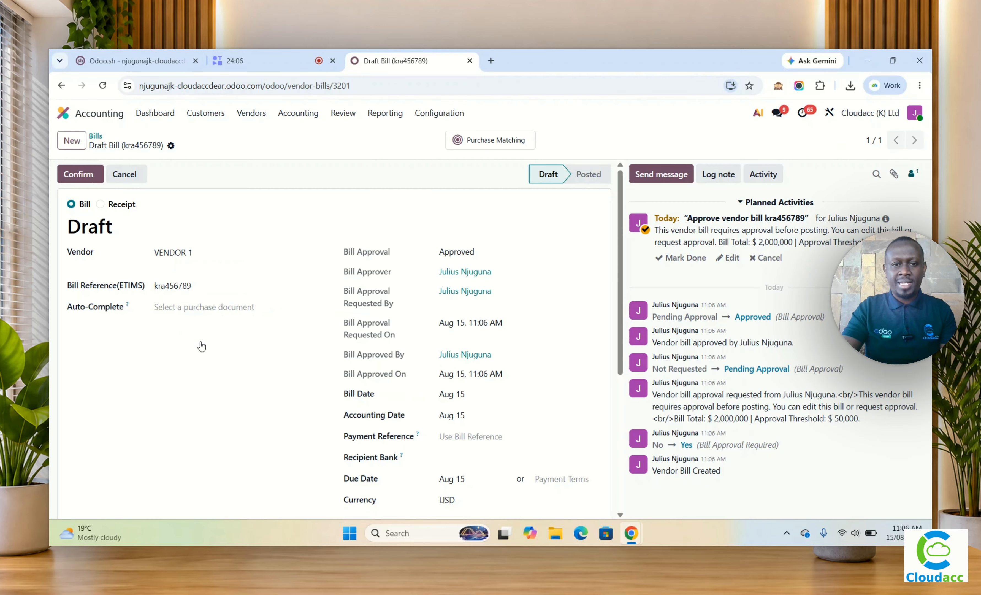
pyautogui.scroll(-5, 211, 341)
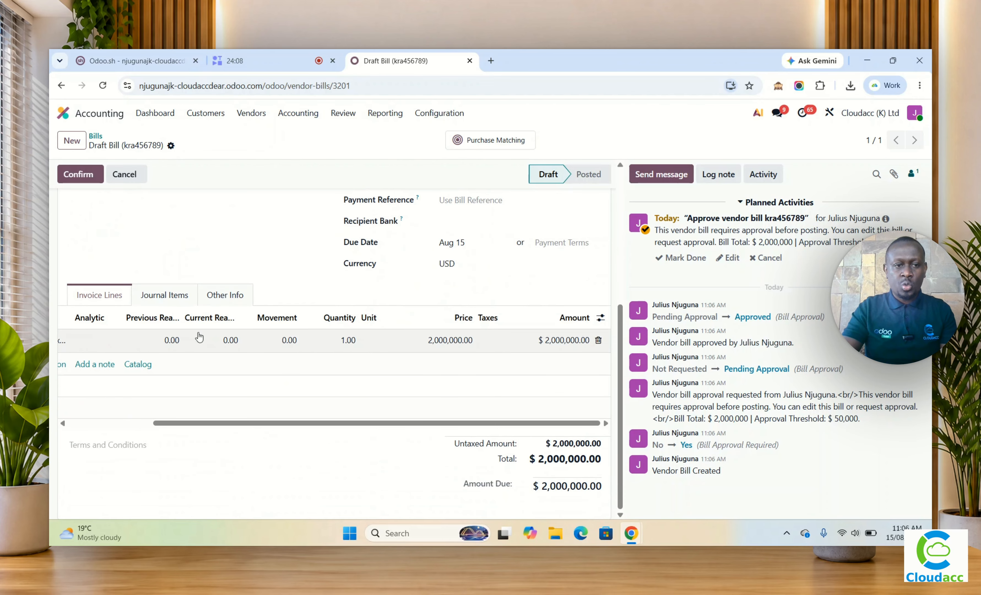
pyautogui.hscroll(-3, 168, 353)
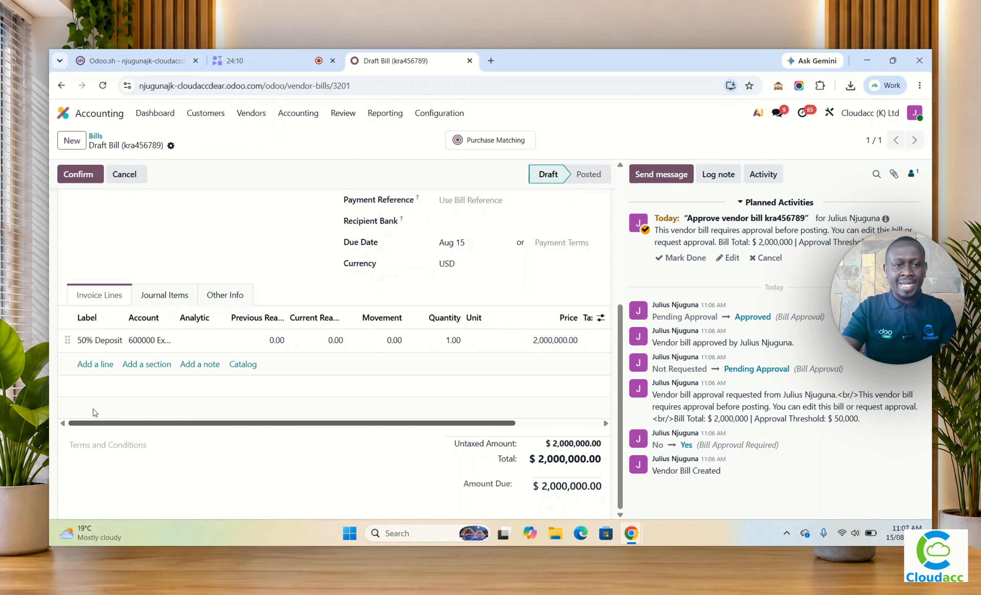
pyautogui.click(199, 342)
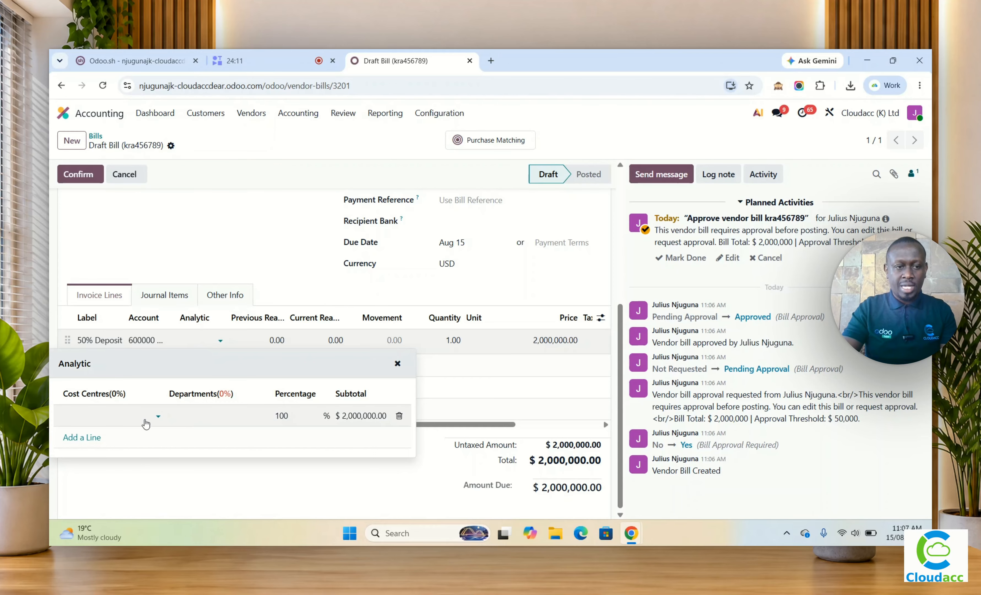
pyautogui.click(128, 420)
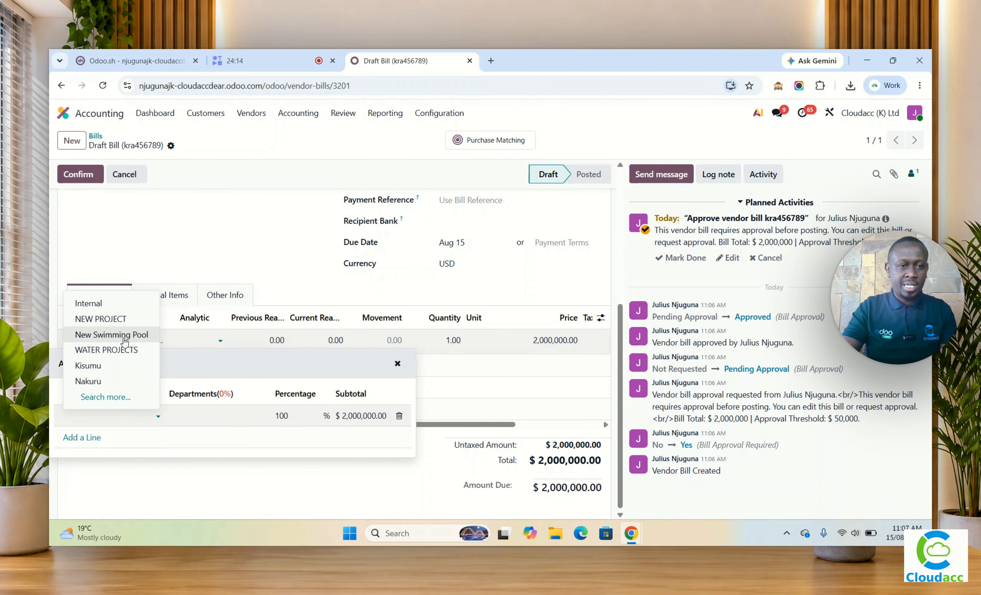
pyautogui.click(124, 338)
pyautogui.click(185, 436)
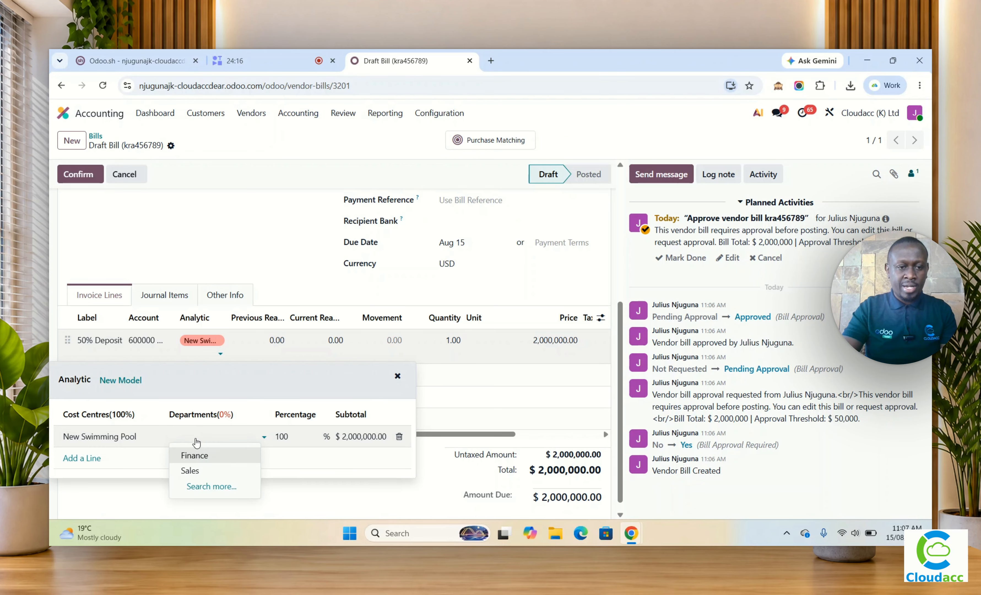
pyautogui.click(192, 471)
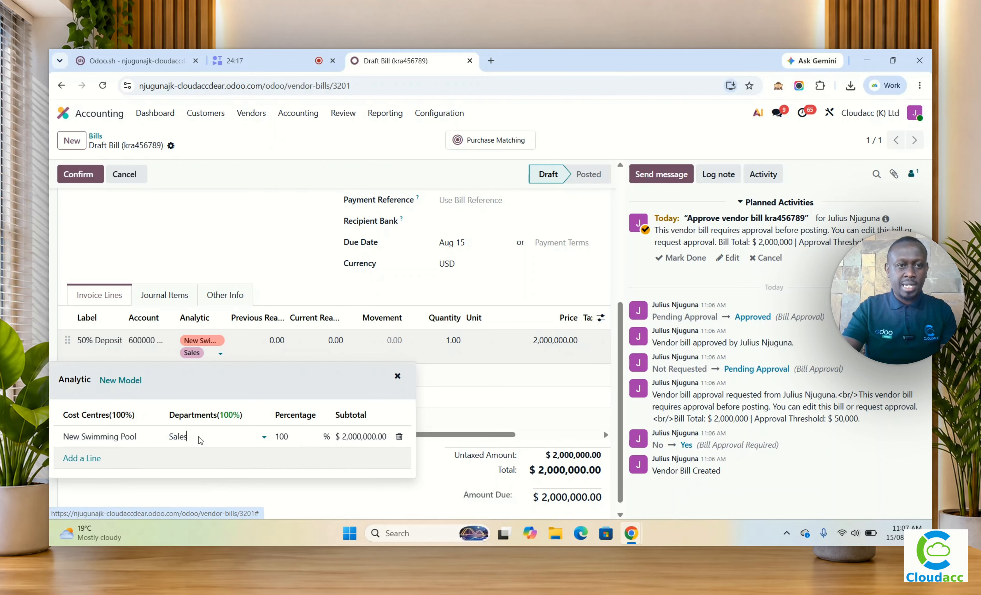
pyautogui.click(88, 182)
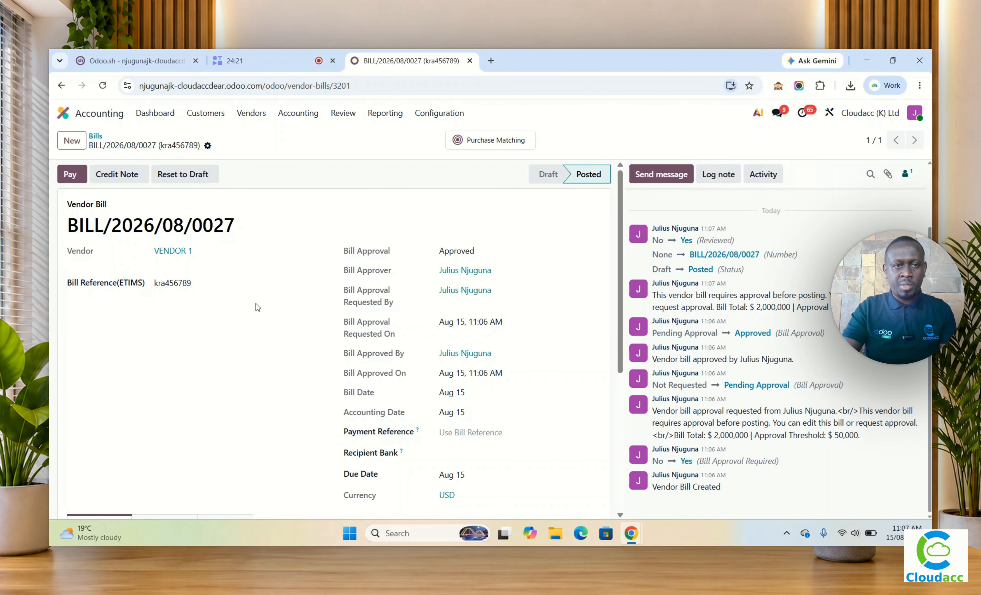
# Step: Open Budget 2026 and audit the New Swimming Pool budget line for the Sales department
pyautogui.click(296, 117)
pyautogui.click(304, 183)
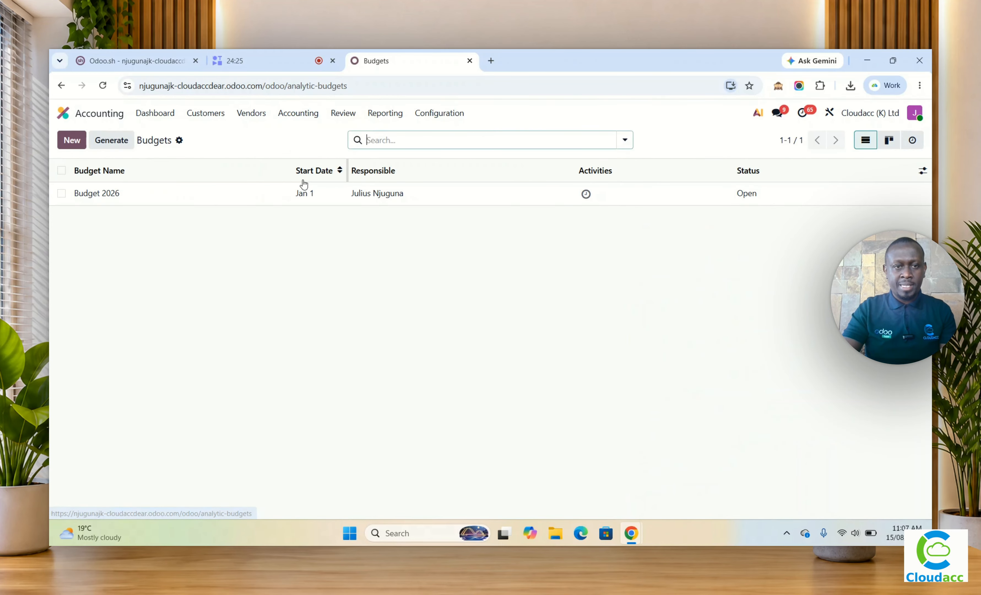
pyautogui.click(240, 202)
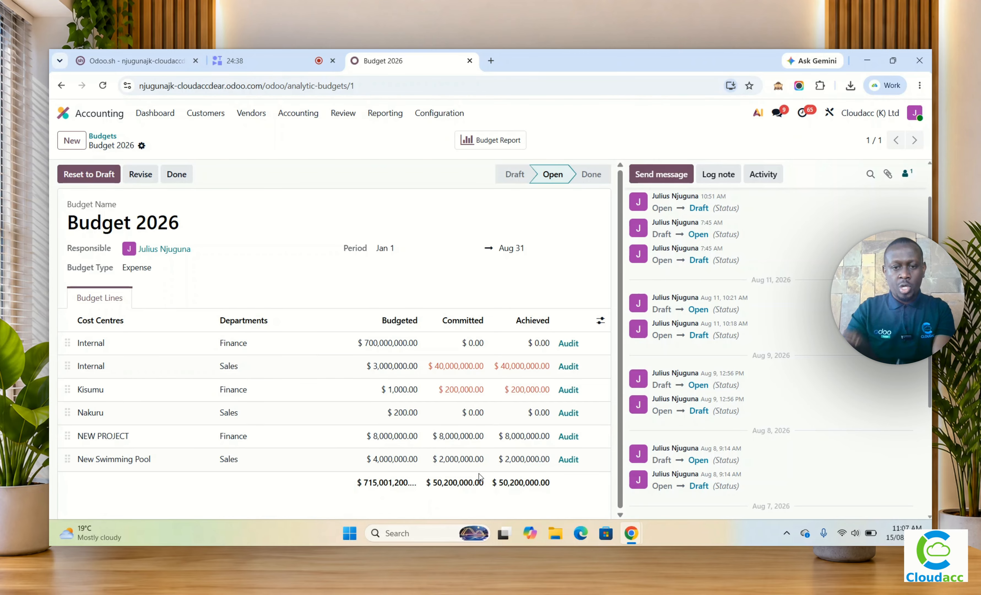
pyautogui.click(566, 460)
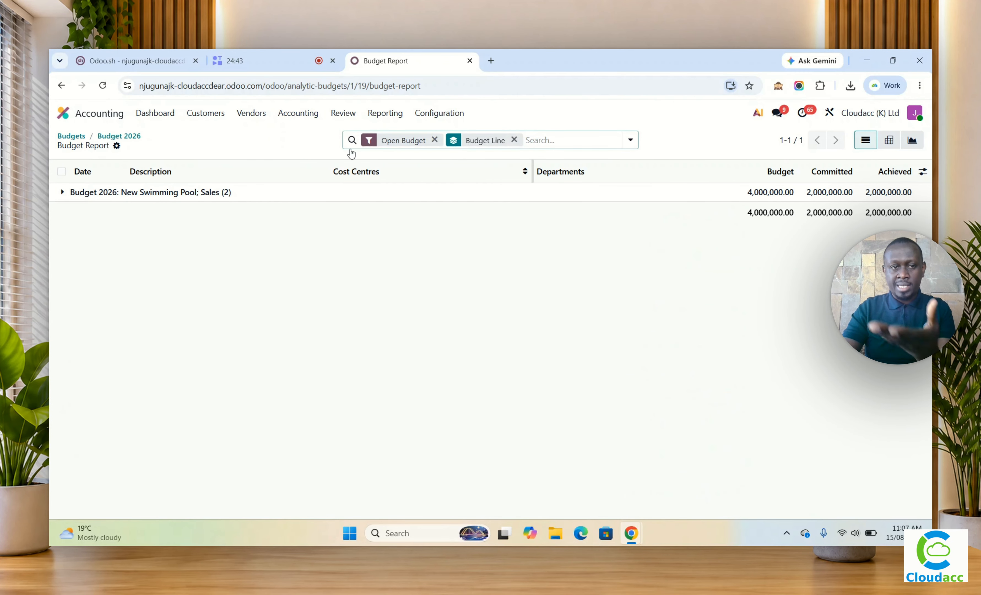
# Step: Expand the New Swimming Pool budget entries, and create the $2,000,000 manual payment from ABSA for VENDOR 1's bill kra456789
pyautogui.click(64, 192)
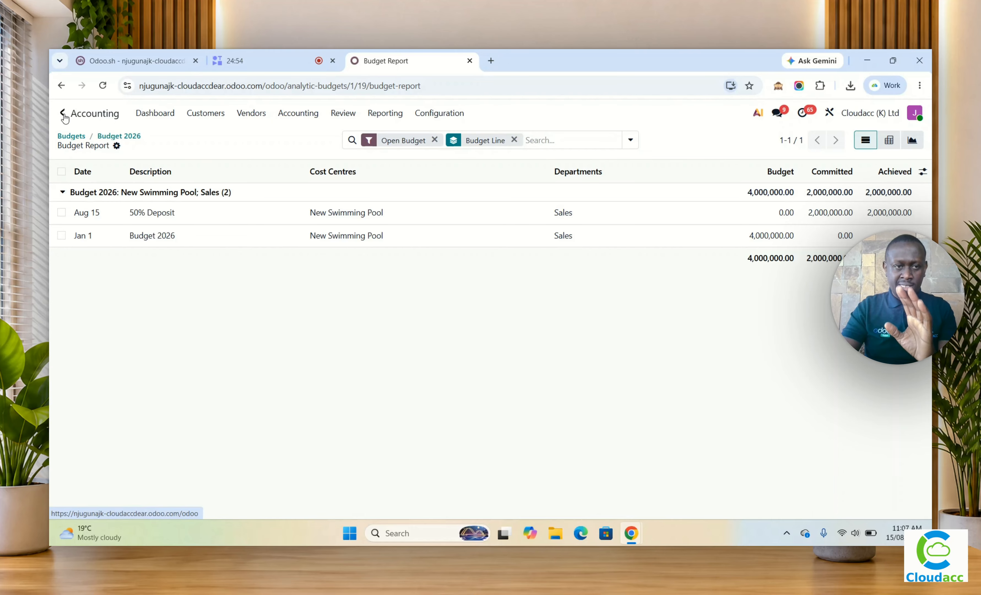
pyautogui.click(249, 114)
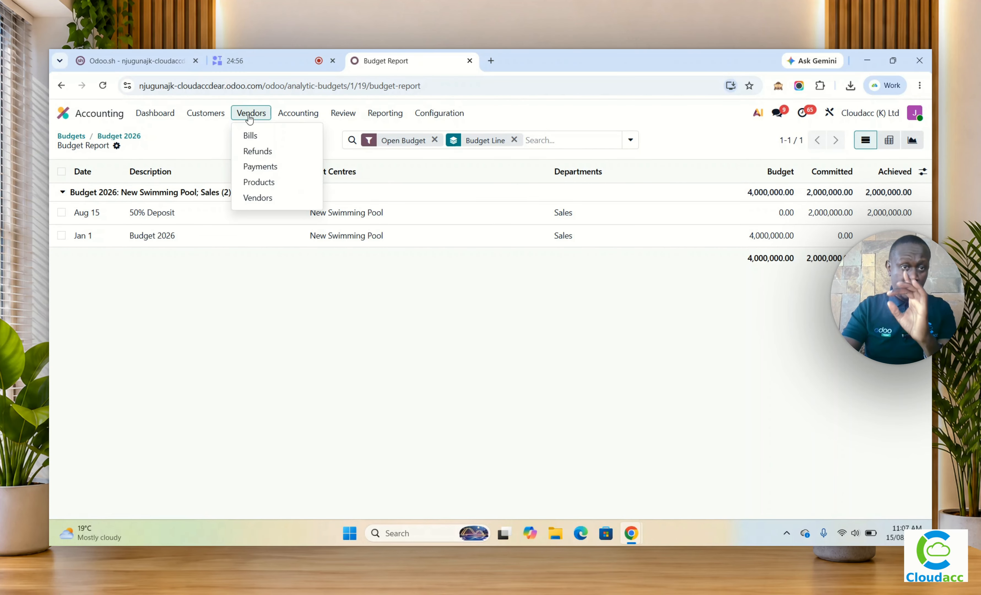
pyautogui.click(264, 138)
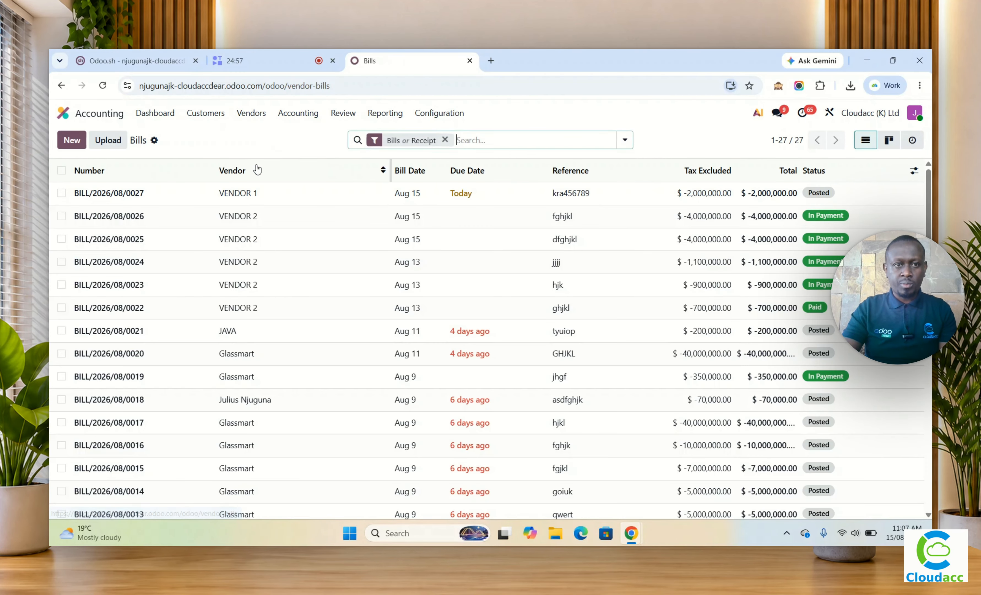
pyautogui.click(252, 192)
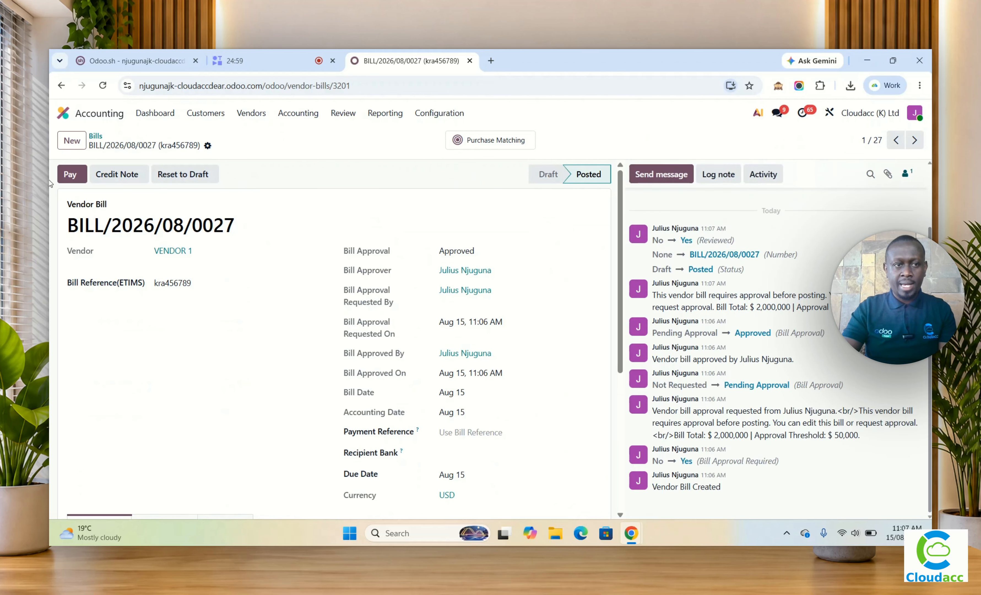
pyautogui.click(70, 175)
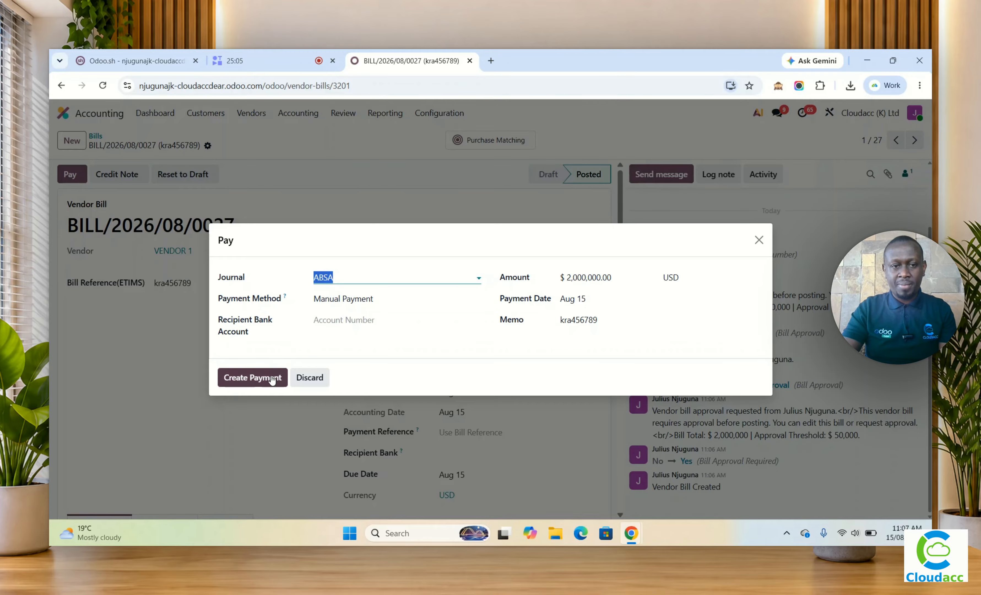
pyautogui.click(260, 384)
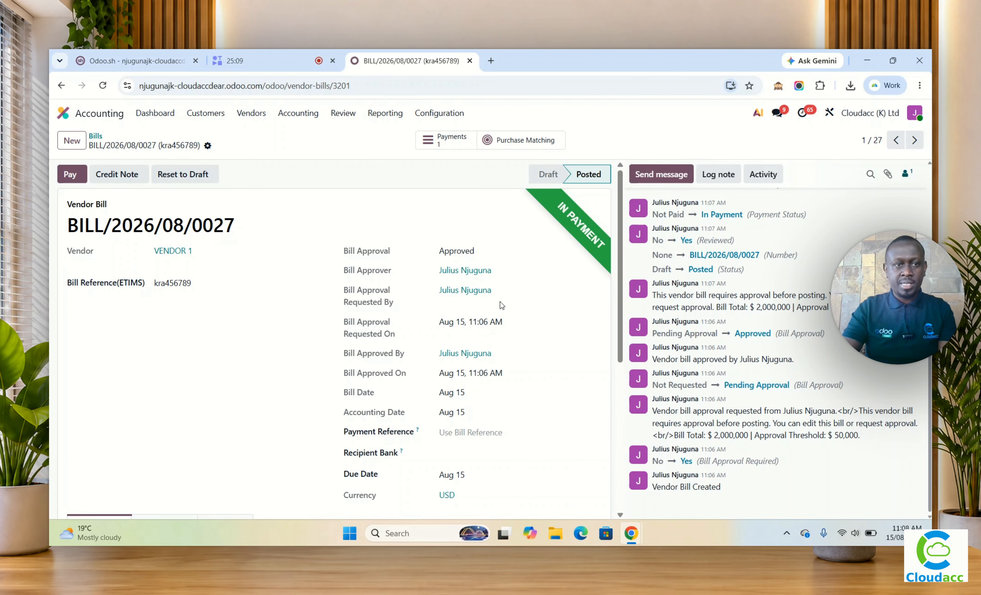
# Step: Open the contract and payment details of the New Swimming Pool tender in Purchase
pyautogui.click(62, 116)
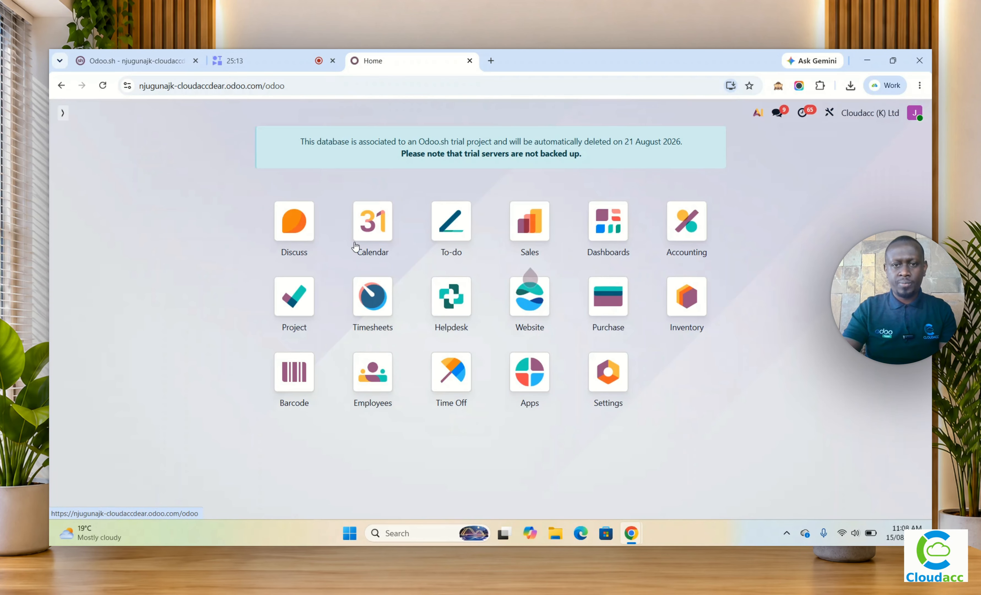
pyautogui.click(601, 307)
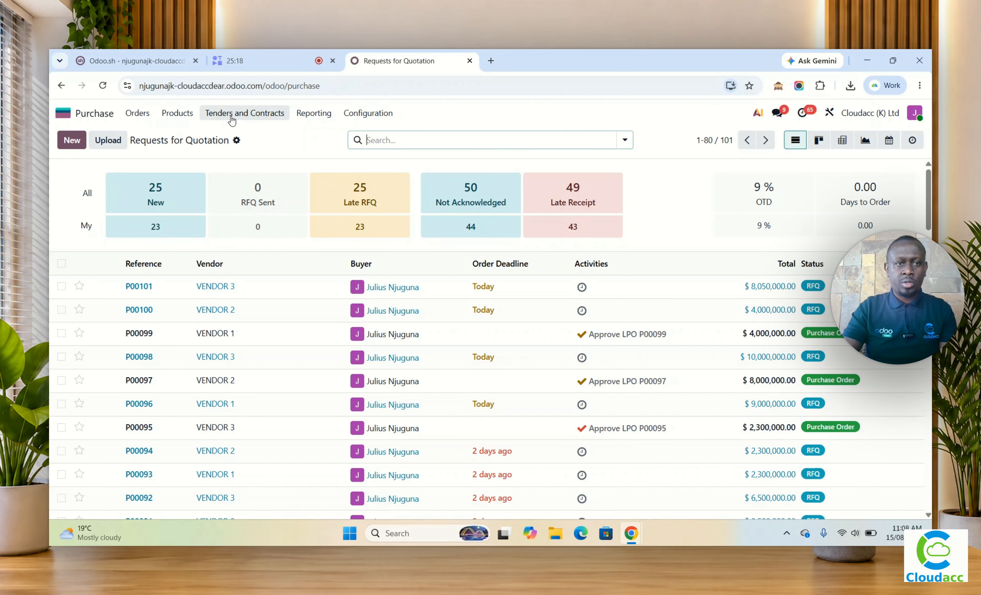
pyautogui.click(231, 114)
pyautogui.click(236, 138)
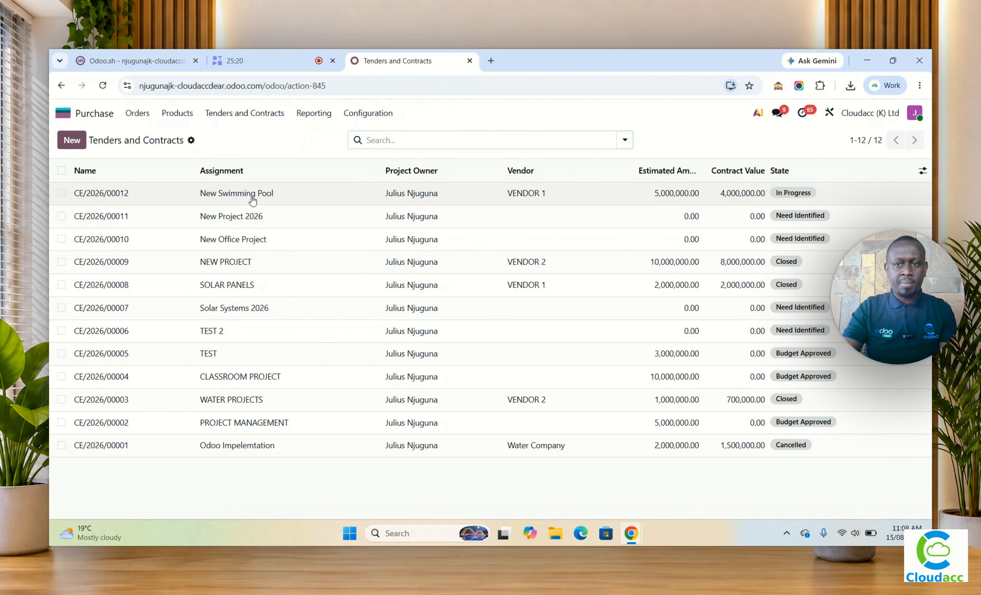
pyautogui.click(254, 194)
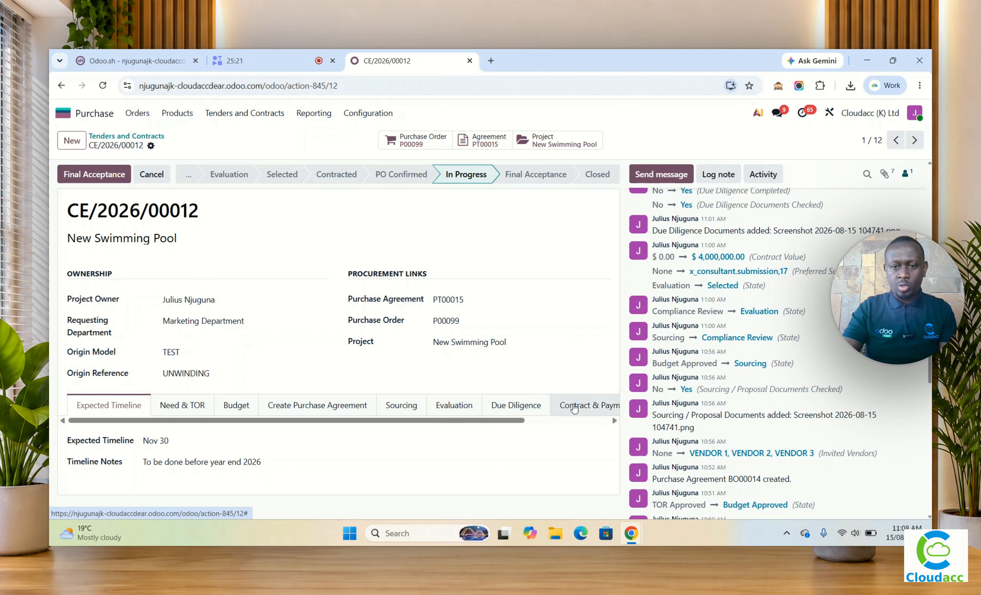
pyautogui.moveTo(521, 420); pyautogui.dragTo(602, 435)
pyautogui.click(519, 406)
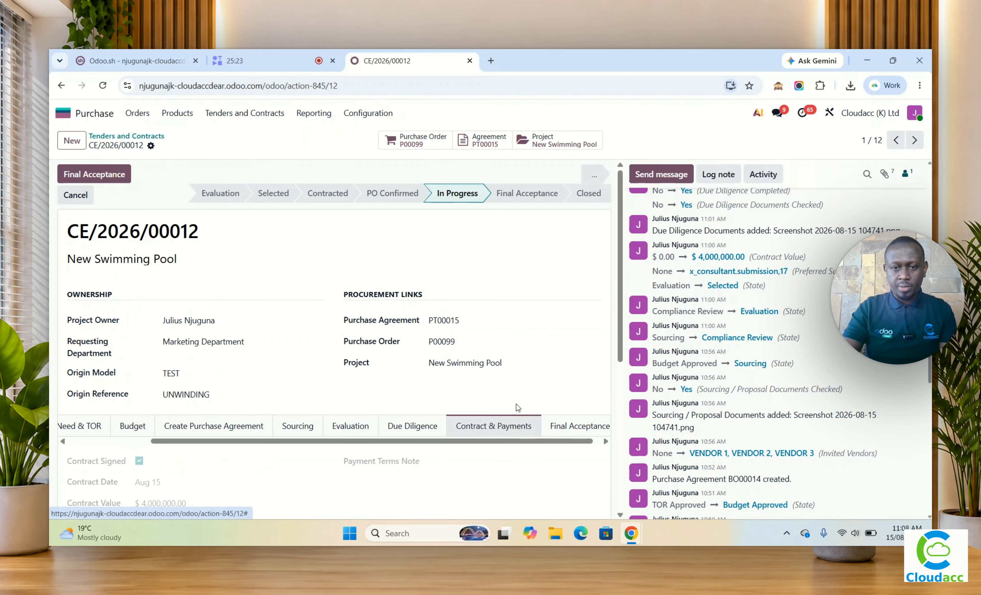
# Step: Link vendor bill BILL/2026/08/0027 (kra456789) to the contract's 50% payment line
pyautogui.scroll(-5, 536, 343)
pyautogui.scroll(-1, 515, 482)
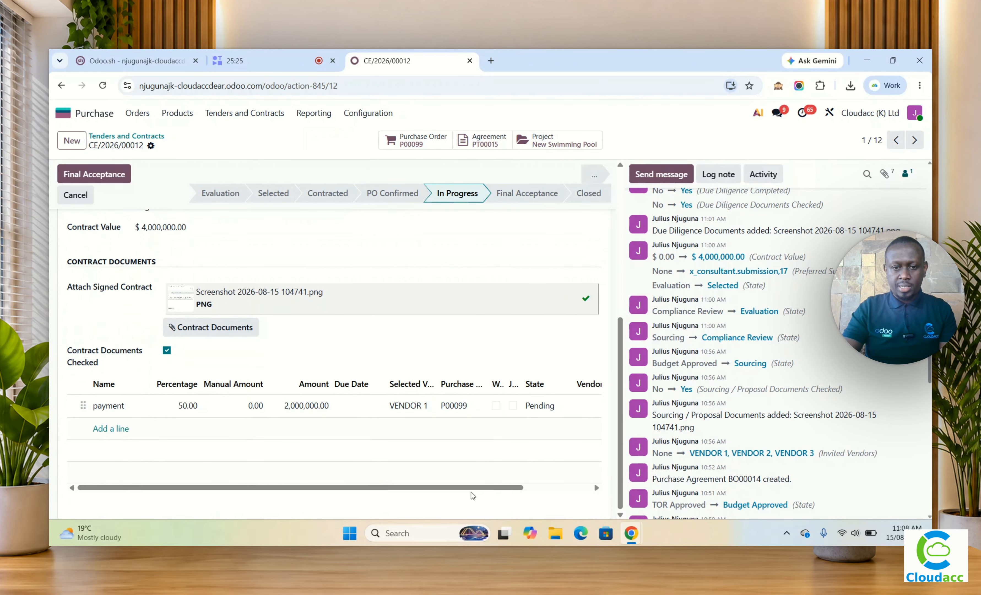
pyautogui.moveTo(477, 488); pyautogui.dragTo(616, 493)
pyautogui.click(518, 409)
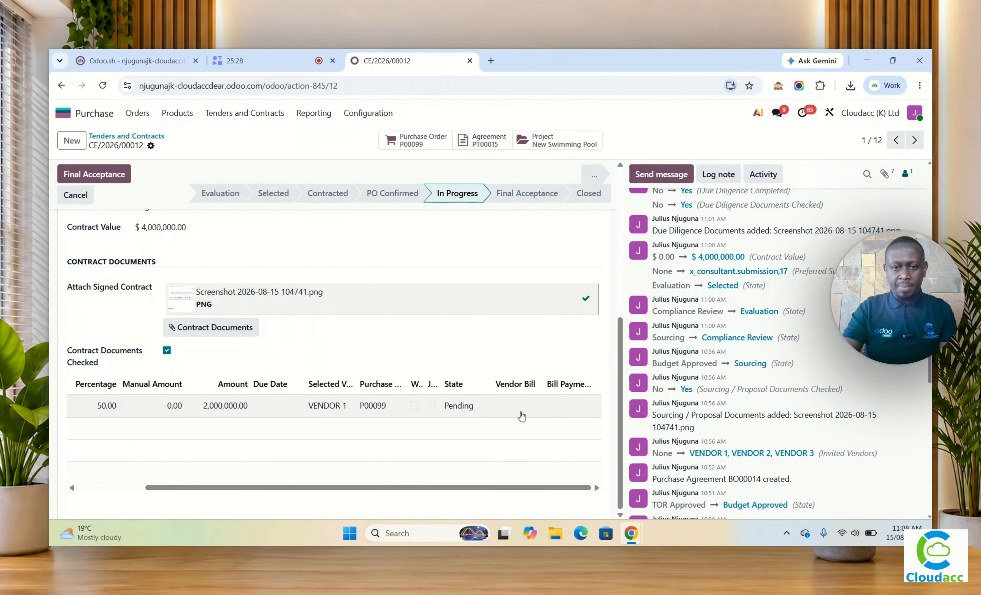
pyautogui.click(517, 407)
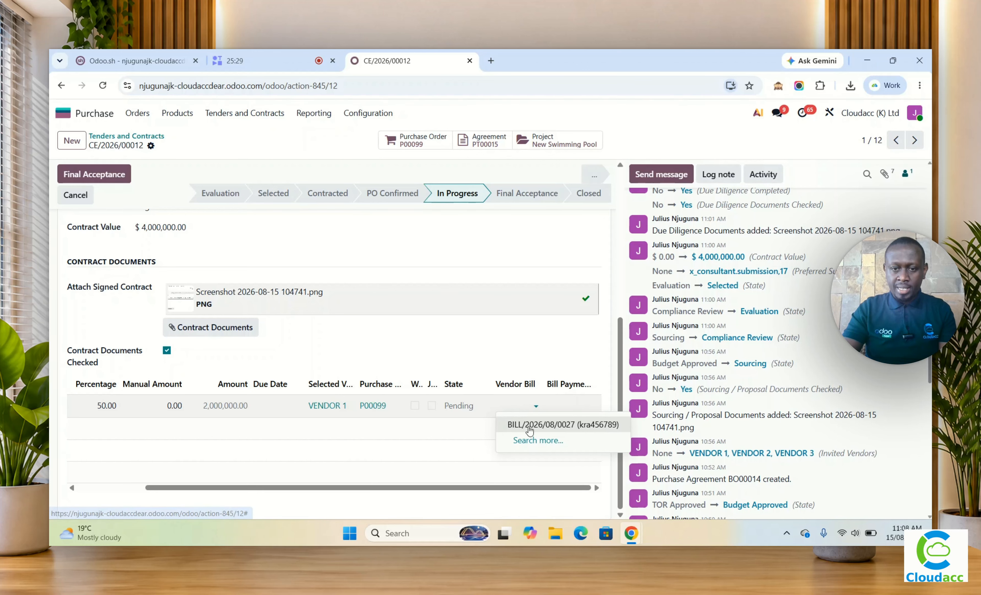
pyautogui.click(528, 423)
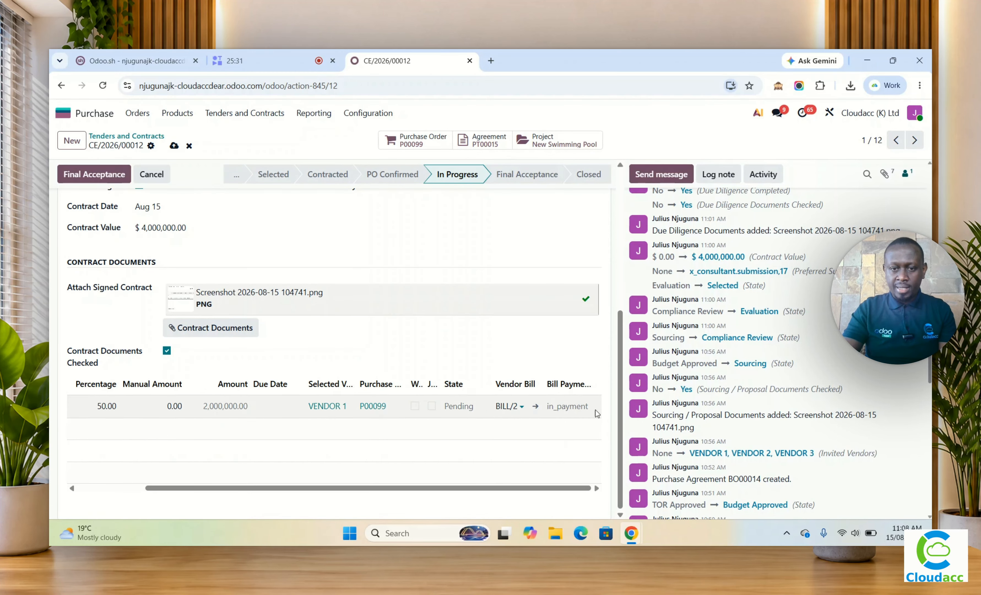
pyautogui.hscroll(-3, 441, 477)
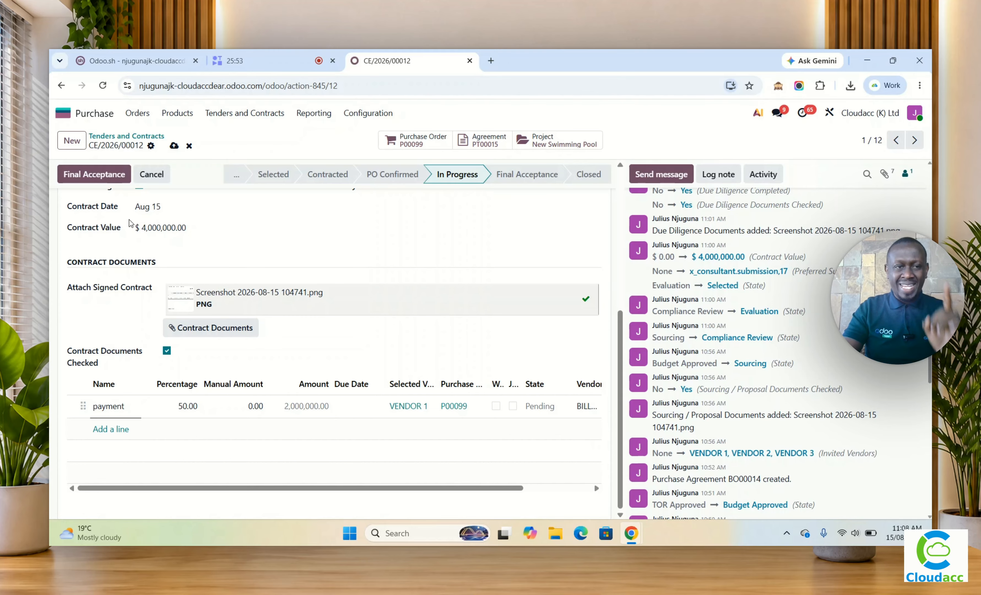
# Step: Try to move the tender to final acceptance, and check the bill details on its payment line
pyautogui.click(100, 176)
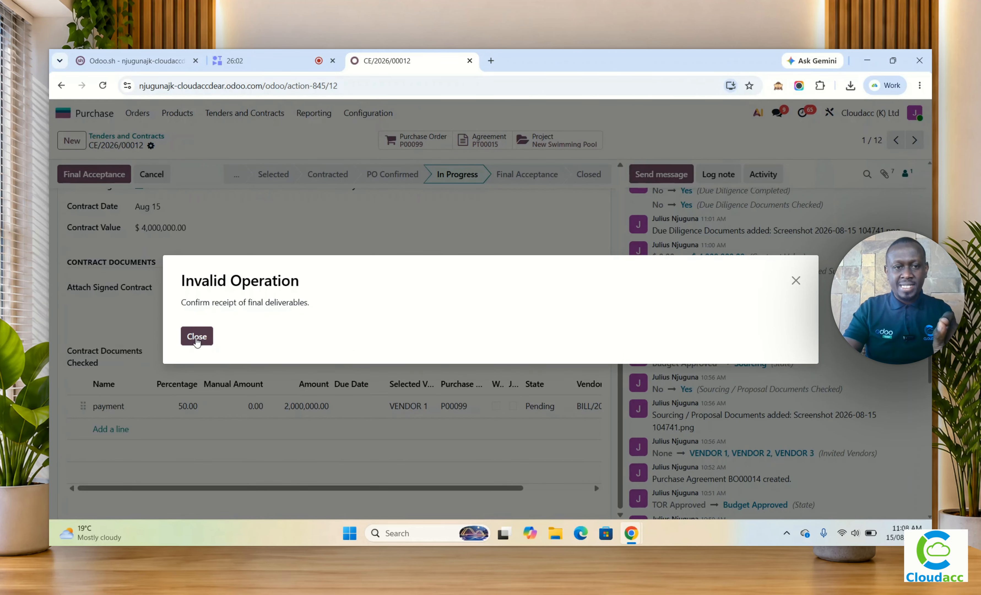
pyautogui.click(197, 336)
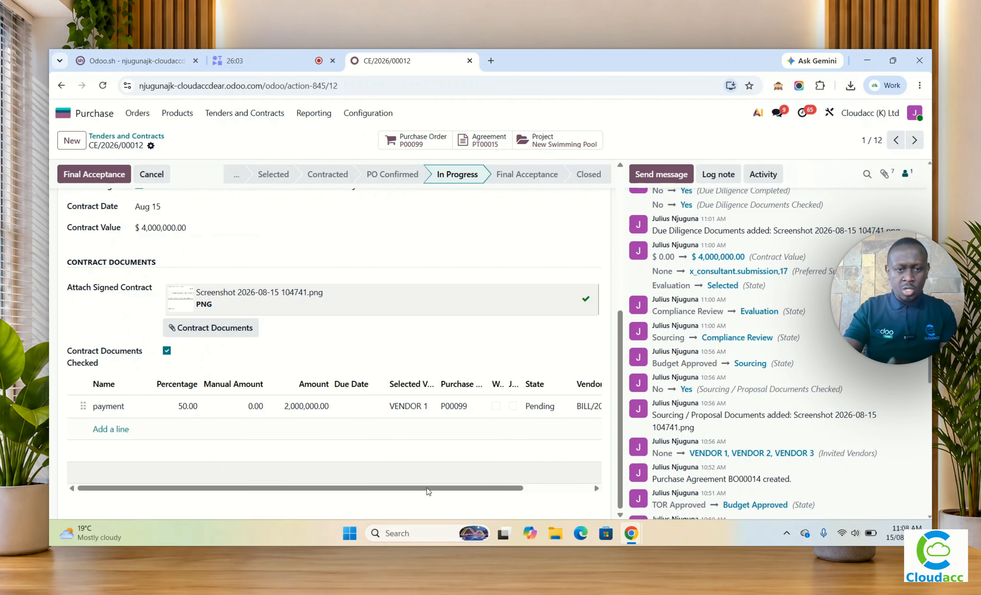
pyautogui.moveTo(443, 491); pyautogui.dragTo(517, 496)
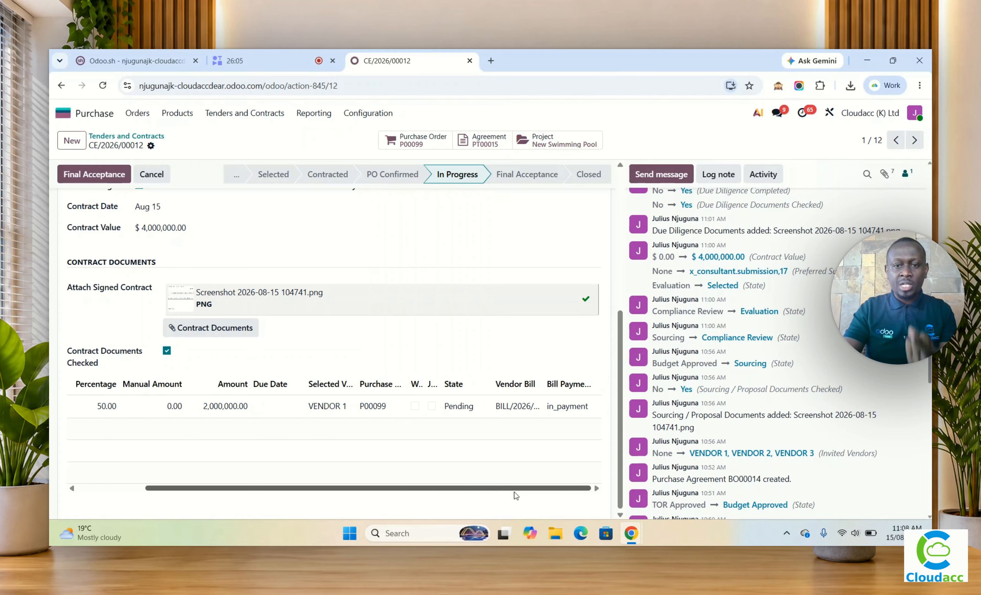
pyautogui.scroll(4, 490, 342)
pyautogui.scroll(2, 513, 290)
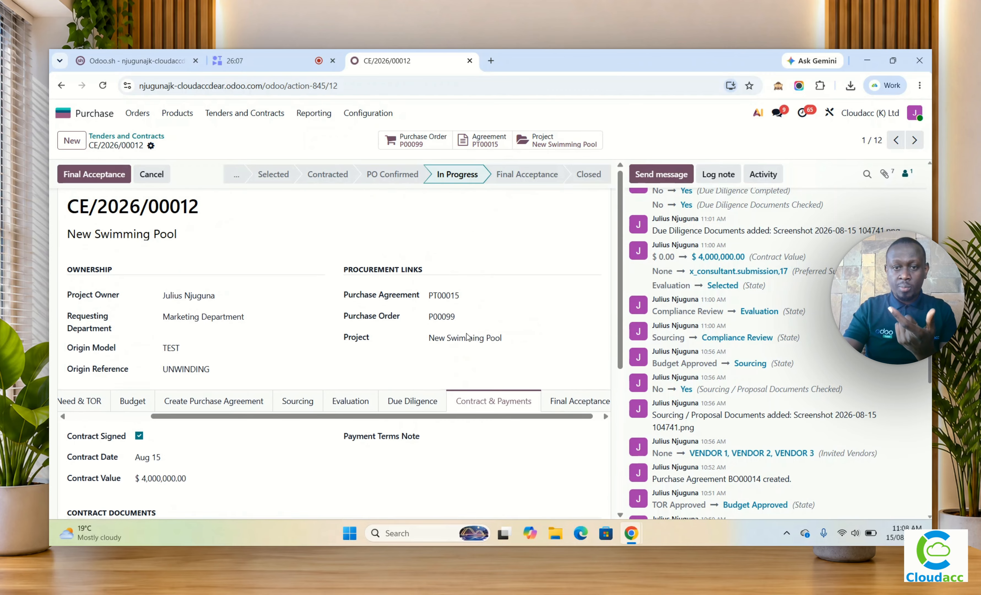
# Step: Mark the final deliverables received, final review approved, completion certificate received, and final acceptance documents checked
pyautogui.click(565, 405)
pyautogui.scroll(-3, 554, 400)
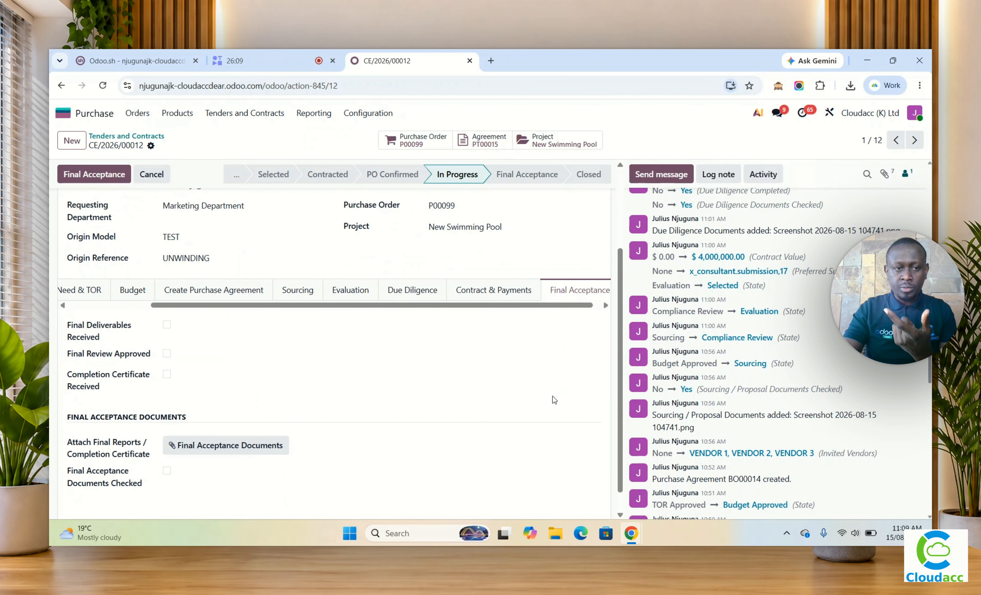
pyautogui.scroll(-1, 379, 398)
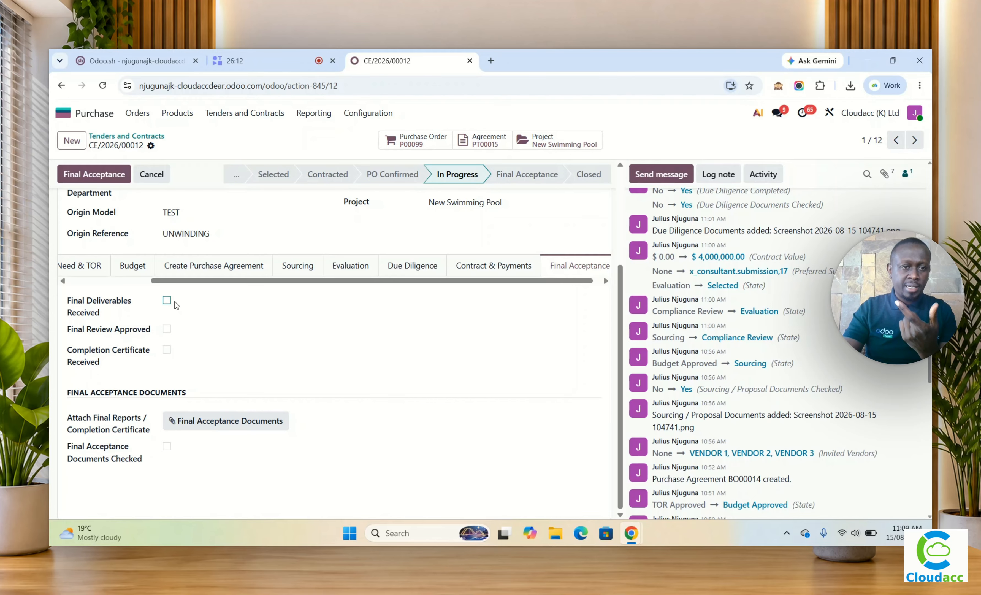
pyautogui.click(166, 300)
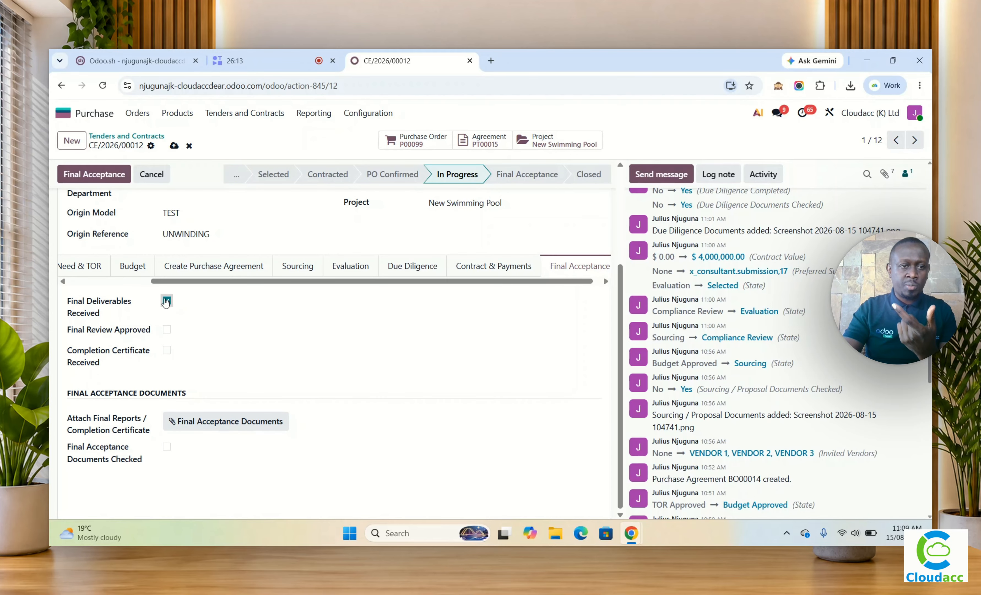
pyautogui.click(167, 329)
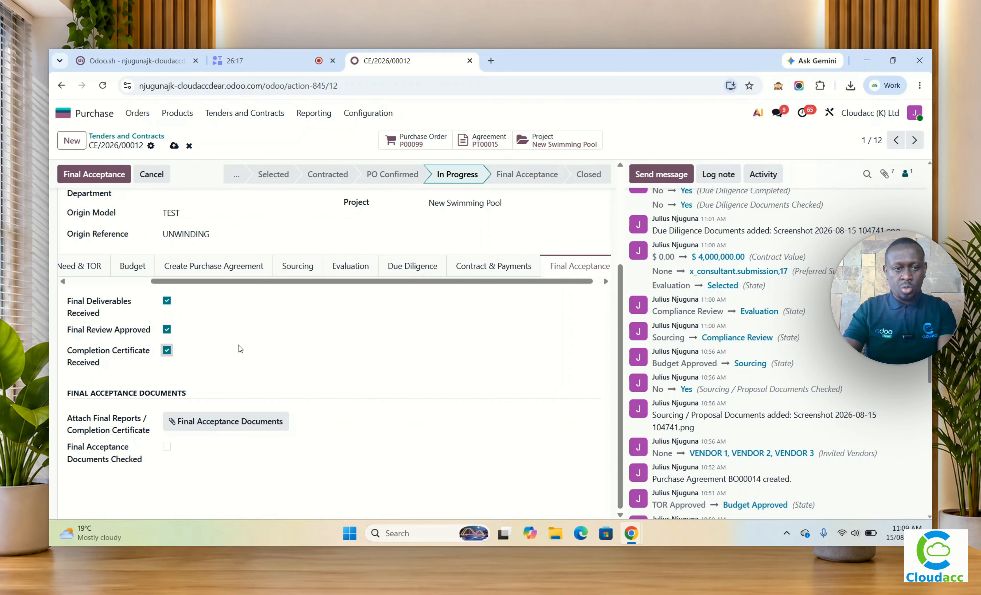
pyautogui.click(168, 449)
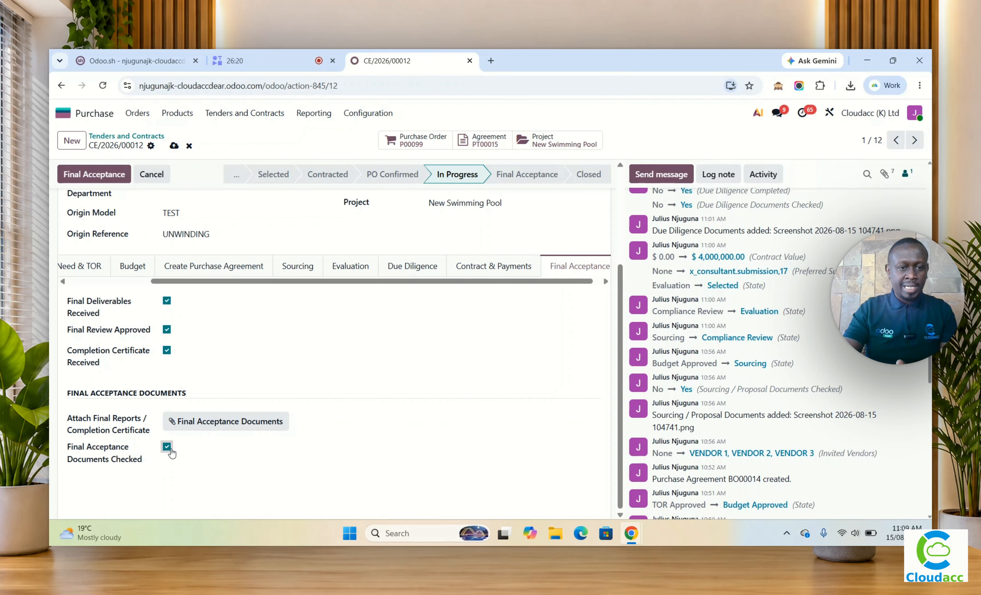
pyautogui.click(208, 426)
pyautogui.click(216, 154)
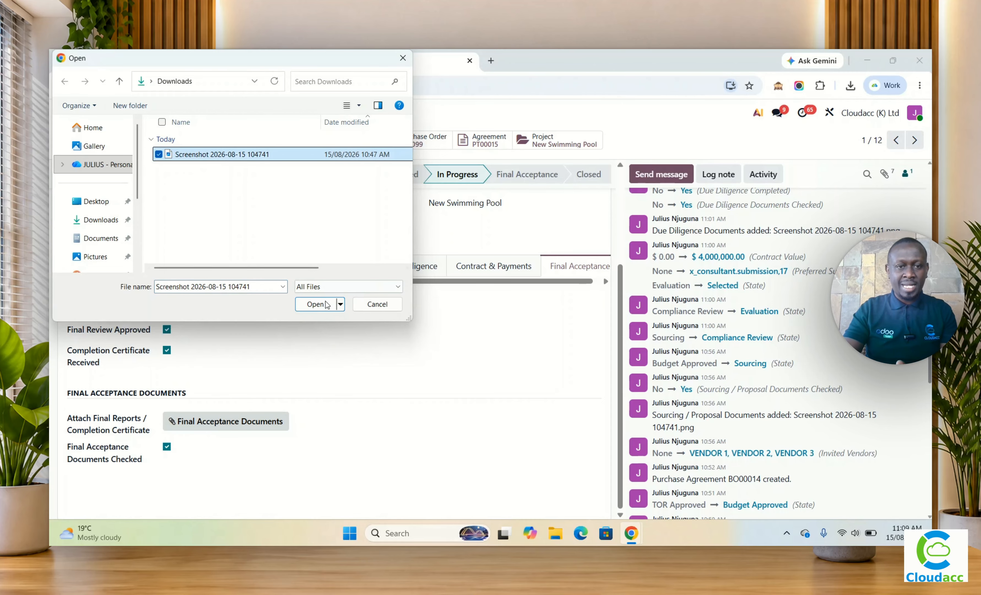
pyautogui.click(316, 304)
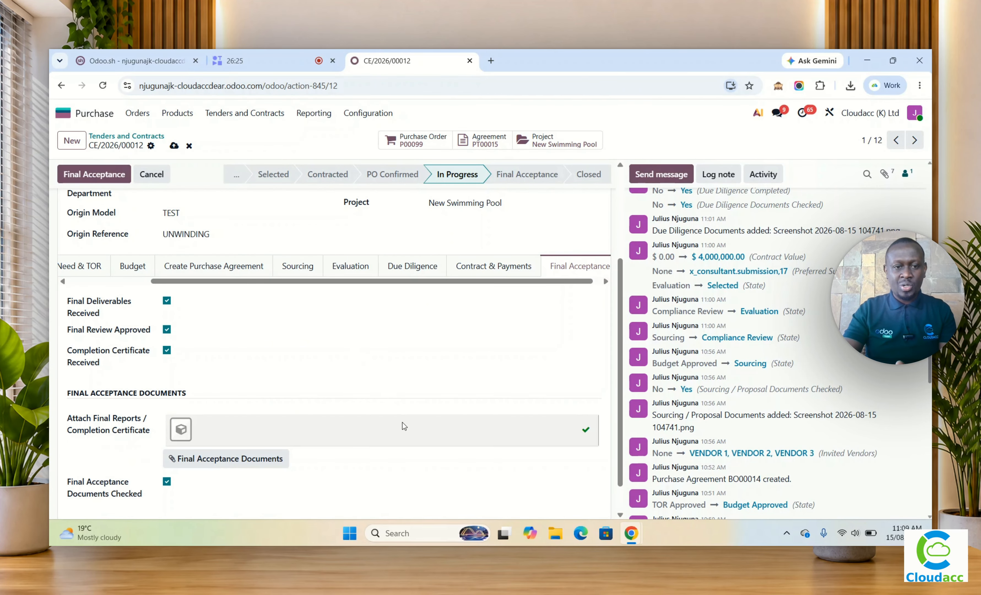
pyautogui.scroll(-1, 439, 411)
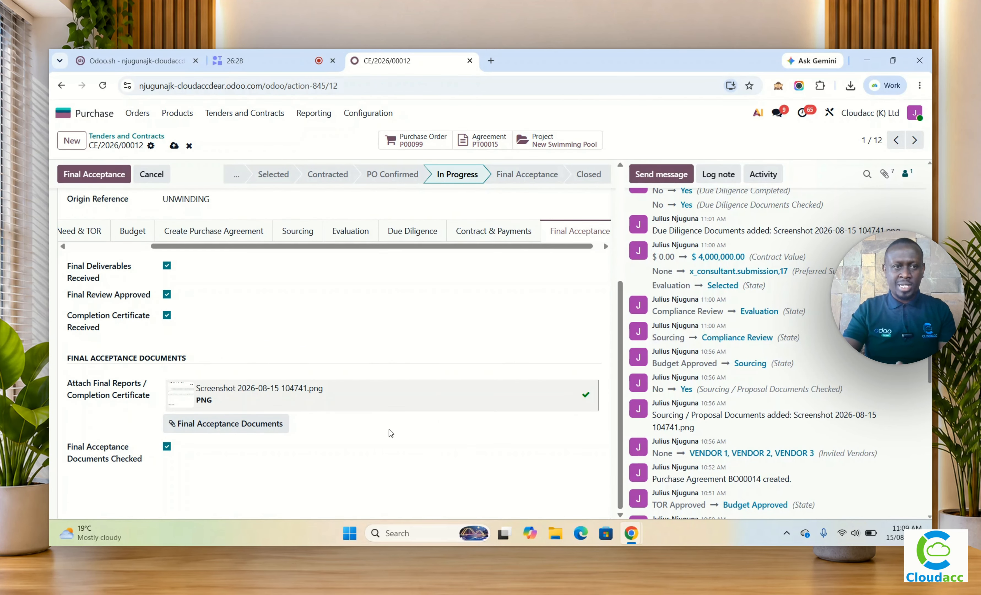
pyautogui.scroll(5, 389, 432)
pyautogui.click(107, 174)
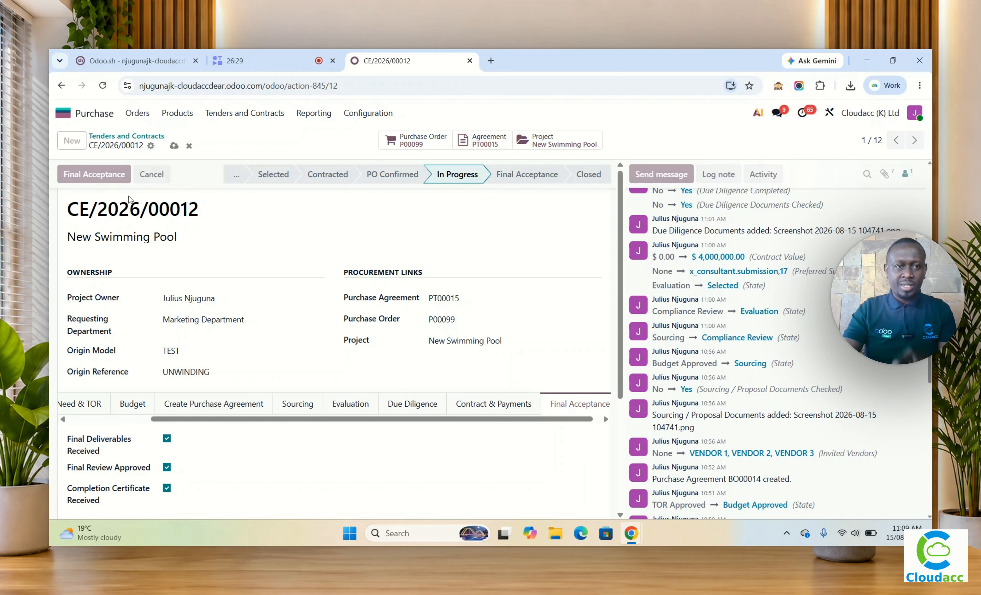
# Step: Review the final acceptance and contract payment details of the New Swimming Pool tender, and close the tender
pyautogui.scroll(-5, 354, 367)
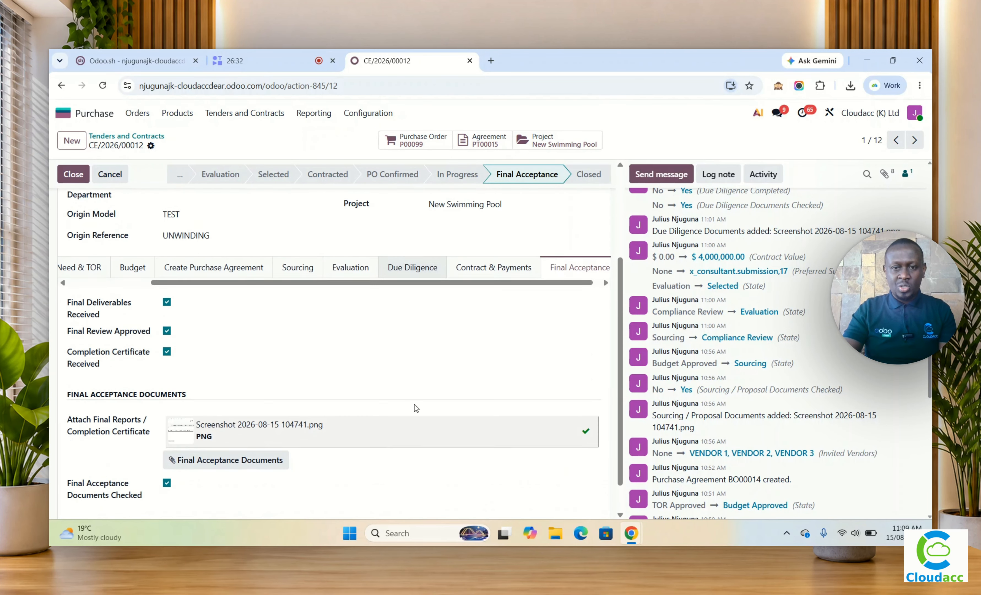
pyautogui.scroll(5, 369, 410)
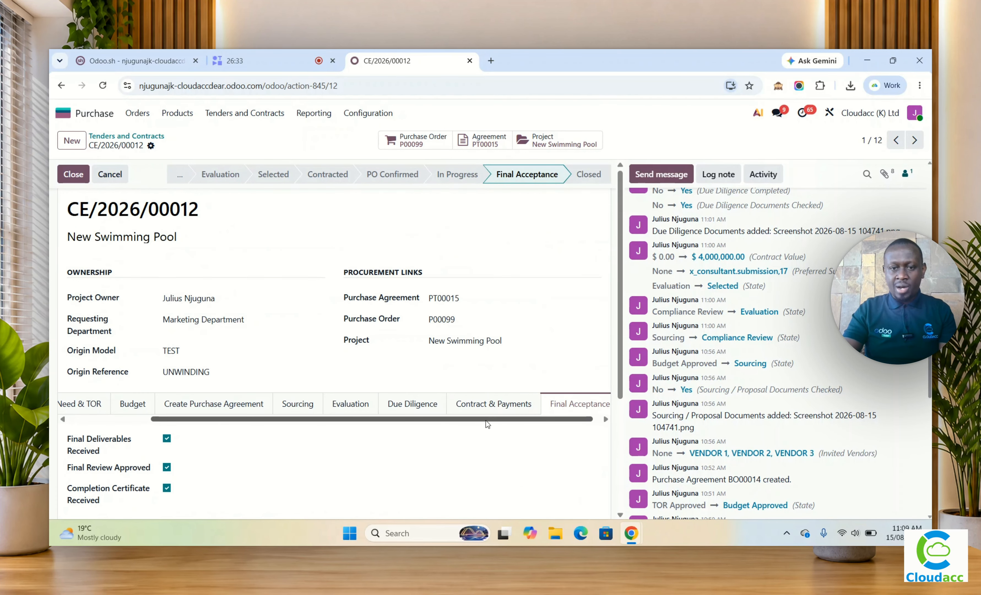
pyautogui.click(492, 405)
pyautogui.scroll(-7, 483, 359)
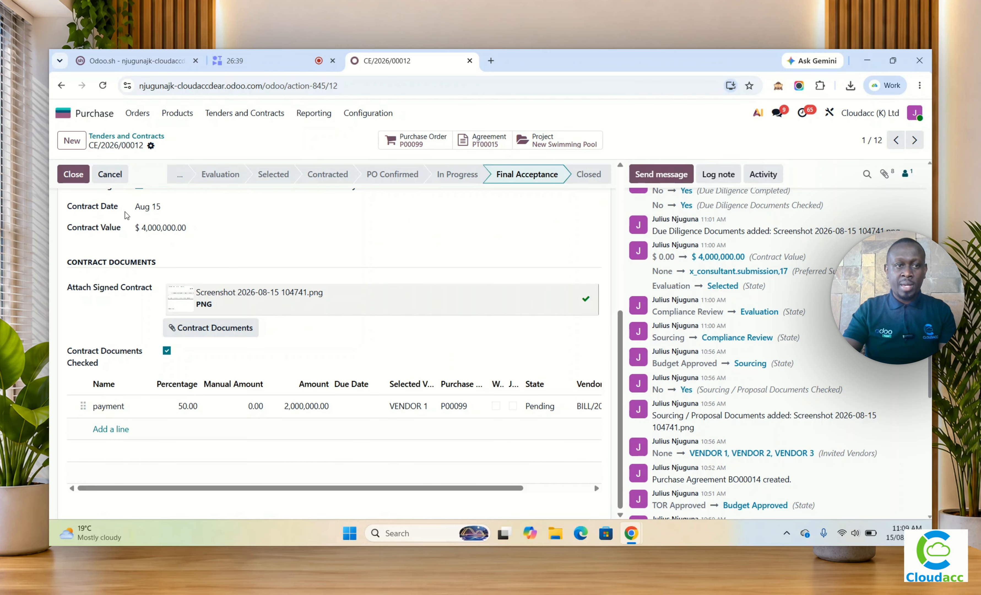
pyautogui.click(73, 174)
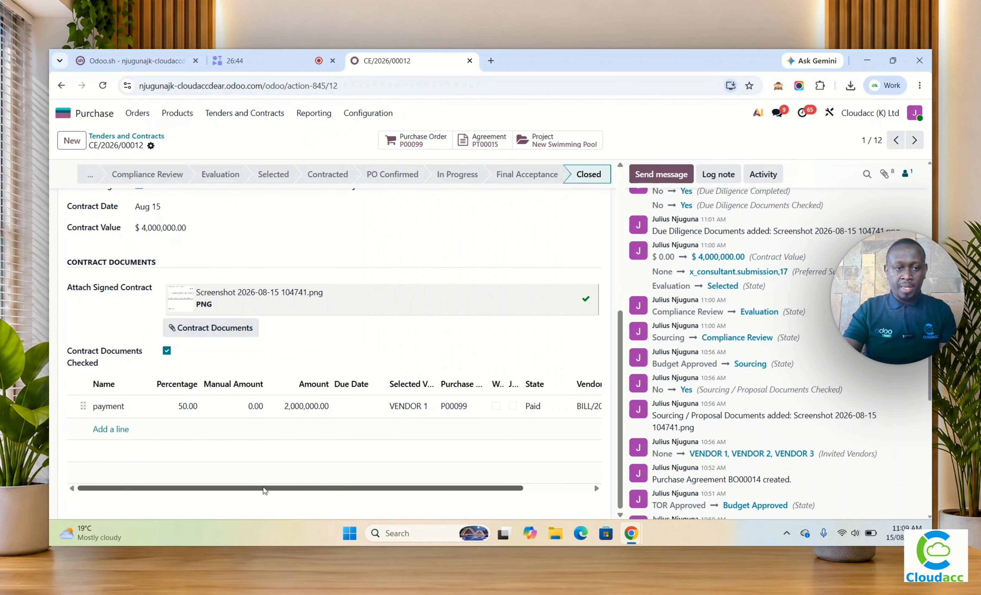
# Step: Switch to Accounting and start a new vendor bill for VENDOR 1
pyautogui.click(66, 122)
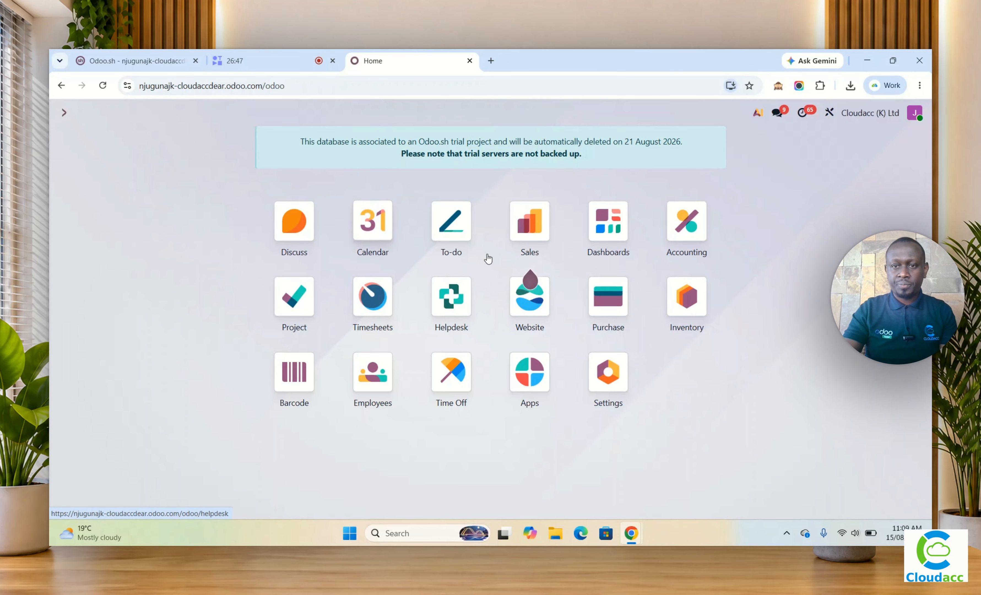
pyautogui.click(687, 221)
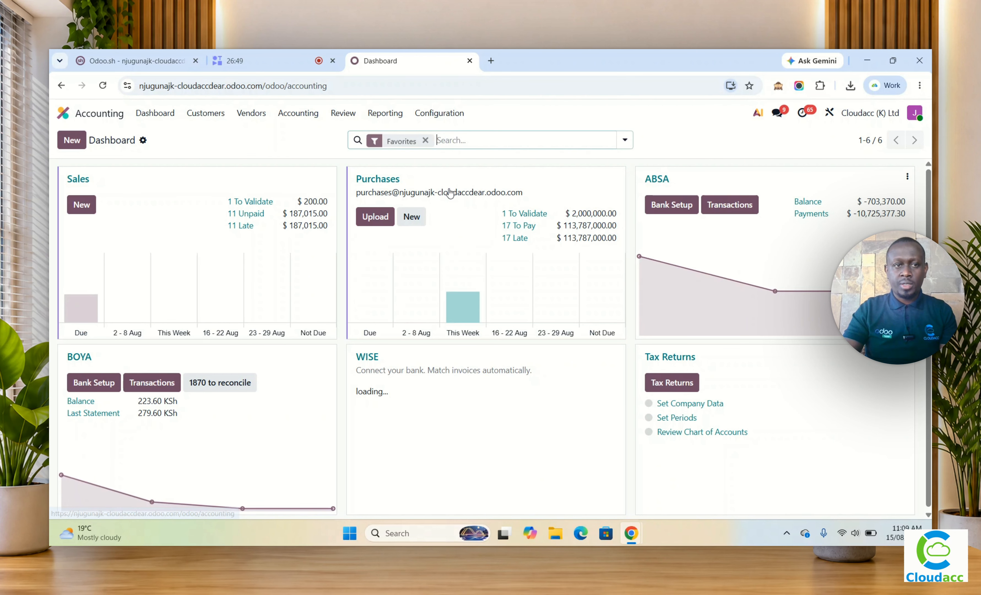
pyautogui.click(251, 112)
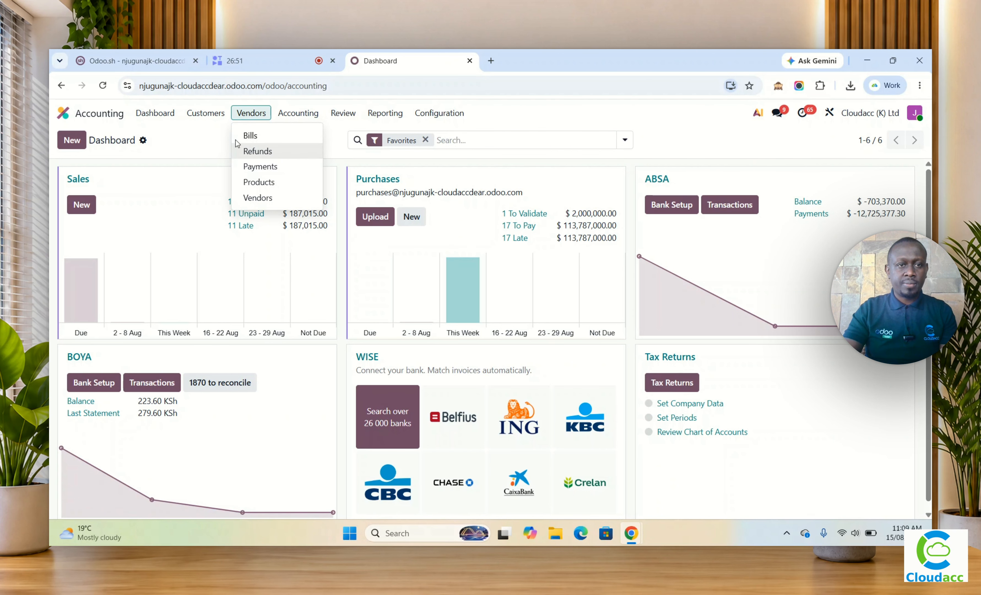
pyautogui.click(250, 135)
pyautogui.click(72, 140)
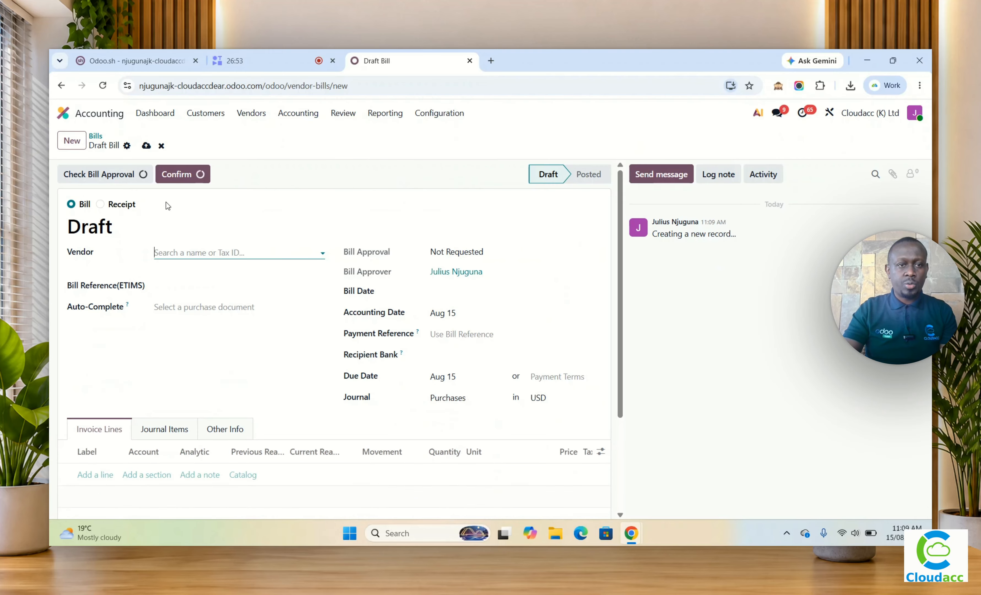
pyautogui.click(183, 252)
pyautogui.write('ven')
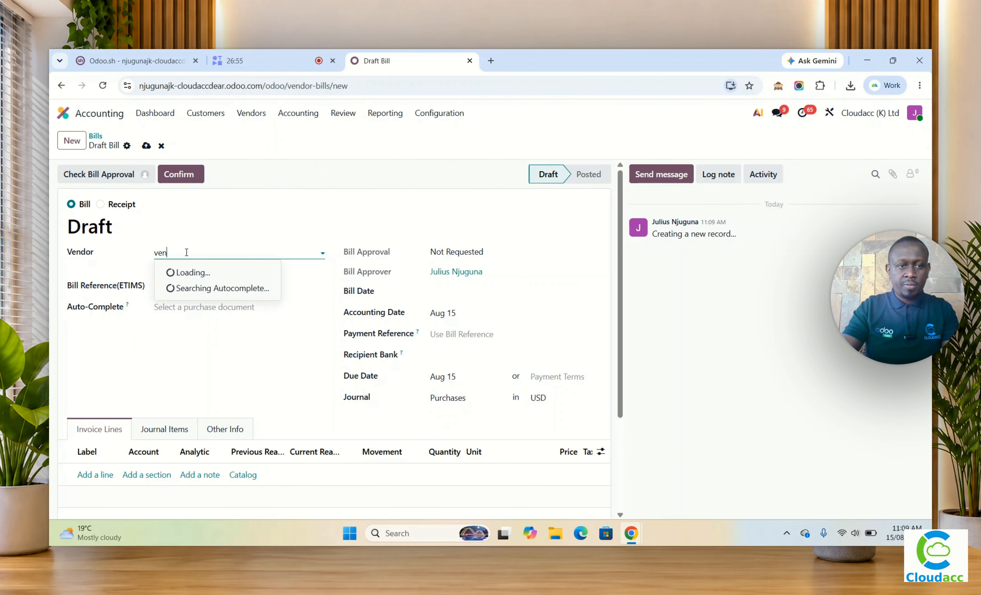
pyautogui.click(218, 287)
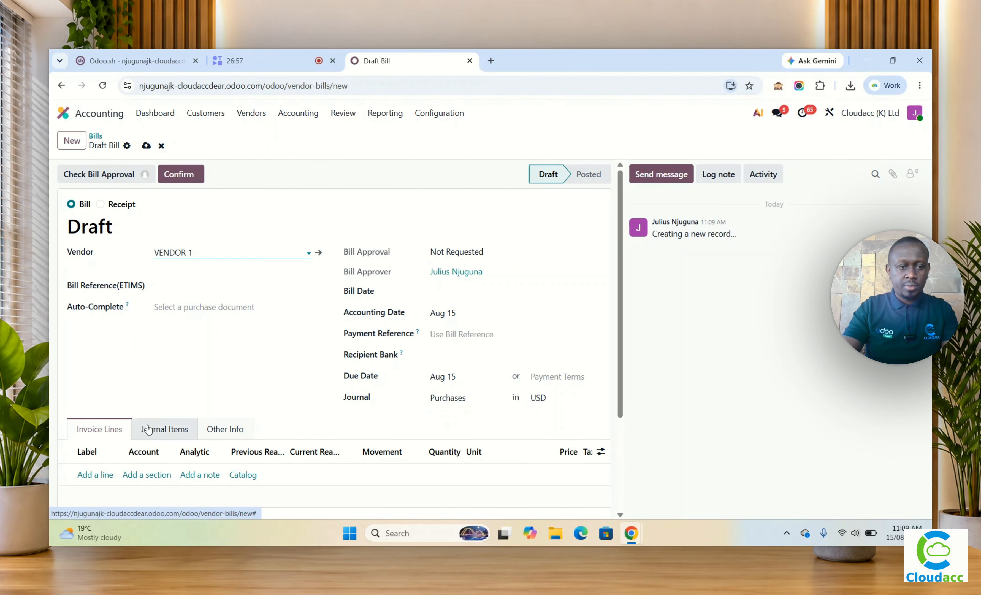
# Step: Add a bill line labelled "50% Final Pay" with analytic cost centre New Swimming Pool and department Sales
pyautogui.click(104, 465)
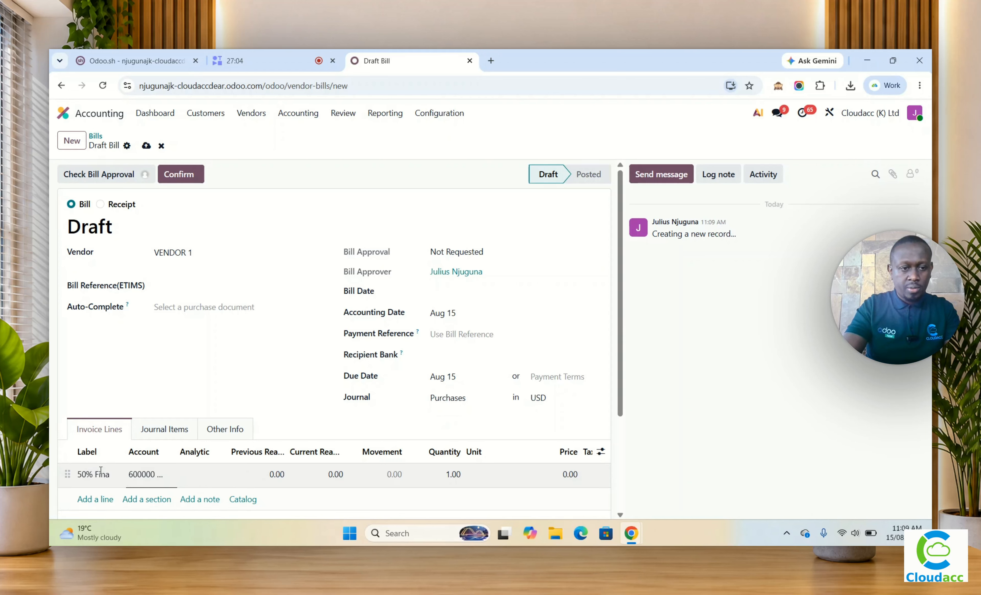
pyautogui.write('y')
pyautogui.press('Tab')
pyautogui.press('Tab')
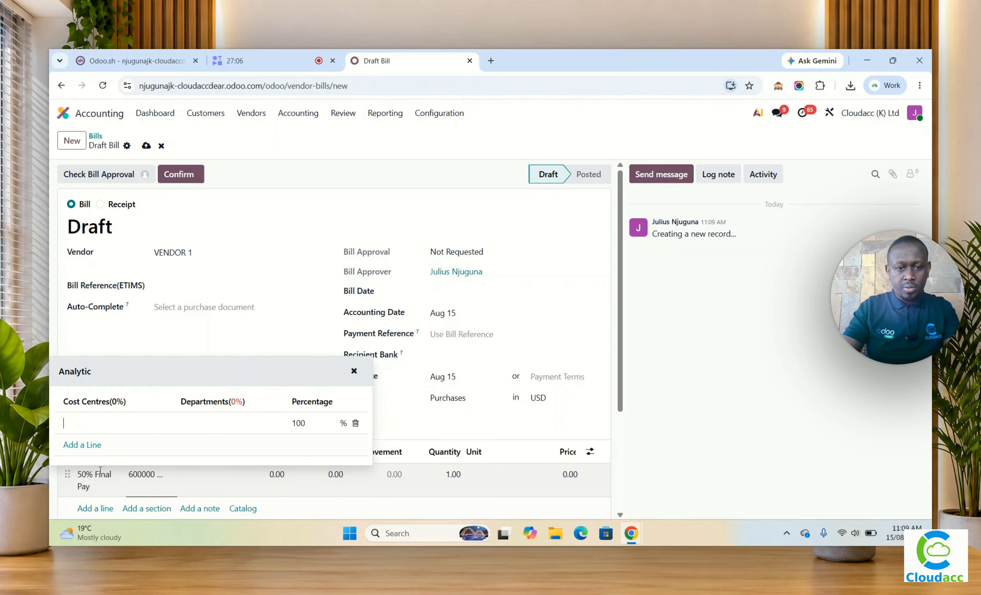
pyautogui.click(132, 428)
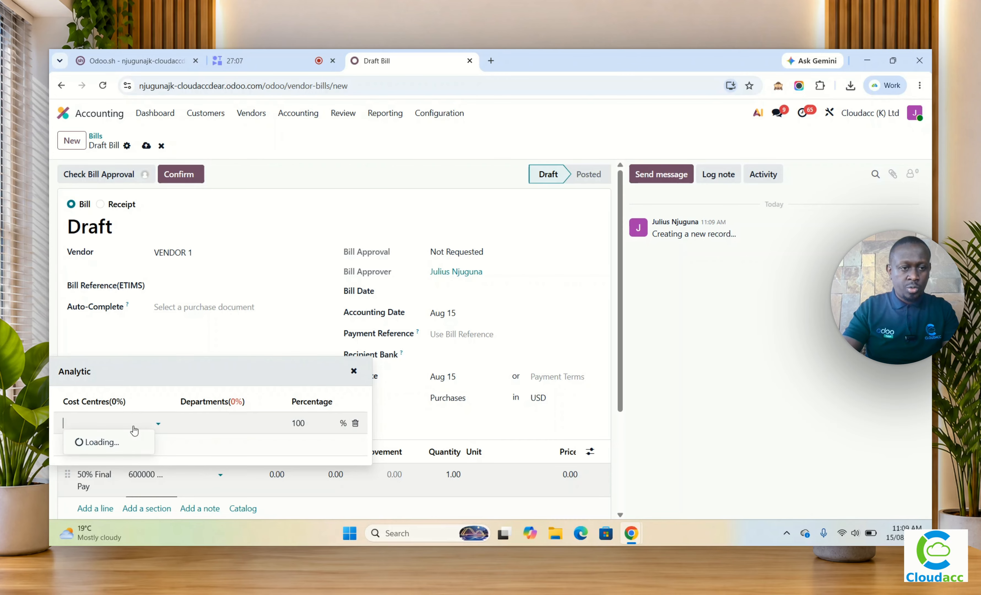
pyautogui.click(114, 341)
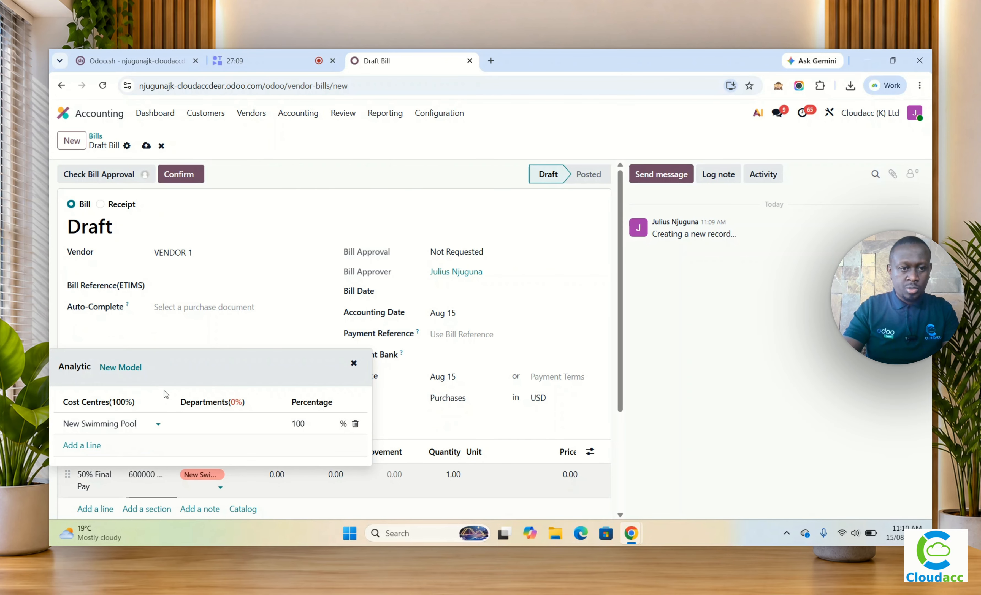
pyautogui.click(207, 425)
pyautogui.click(216, 459)
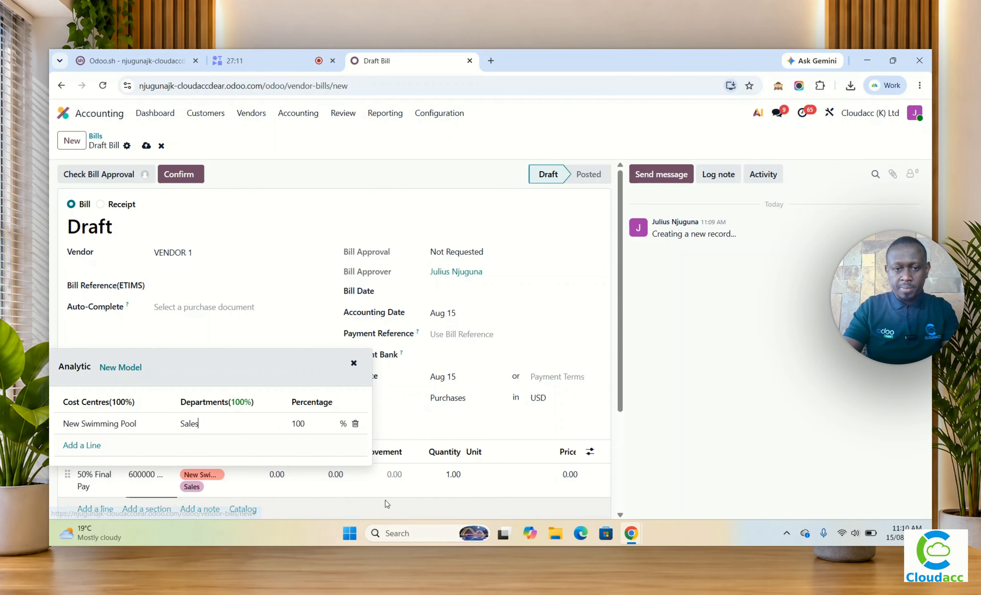
pyautogui.click(390, 475)
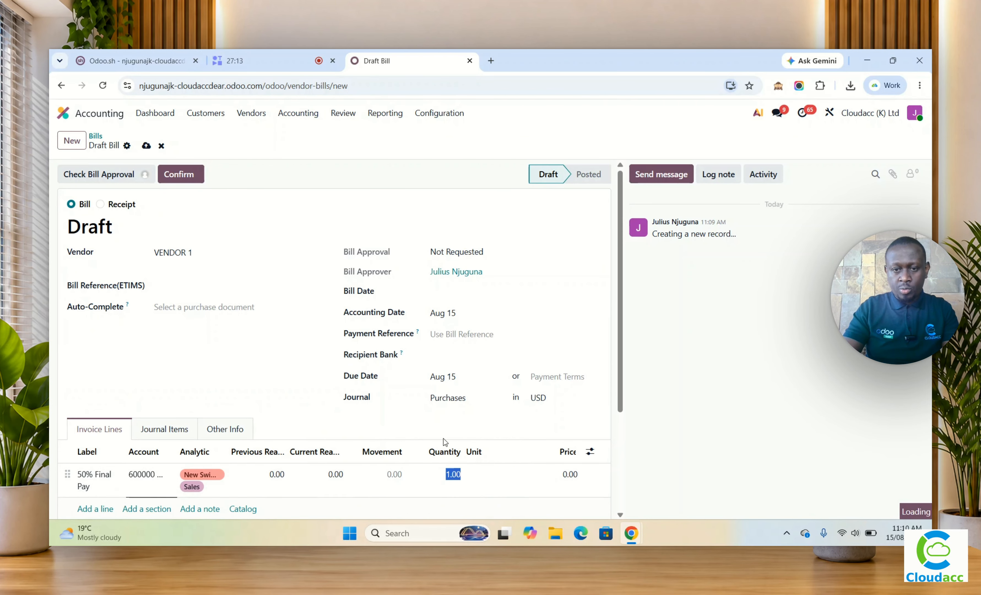
# Step: Set the price of the 50% Final Pay line to 2,000,000
pyautogui.scroll(-3, 495, 451)
pyautogui.moveTo(471, 425); pyautogui.dragTo(635, 424)
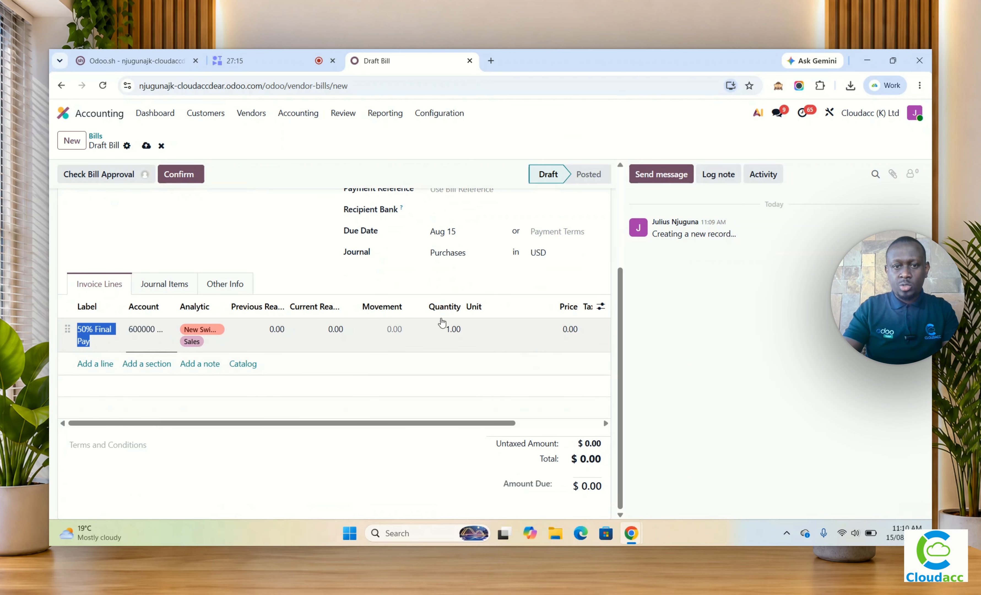
pyautogui.click(566, 331)
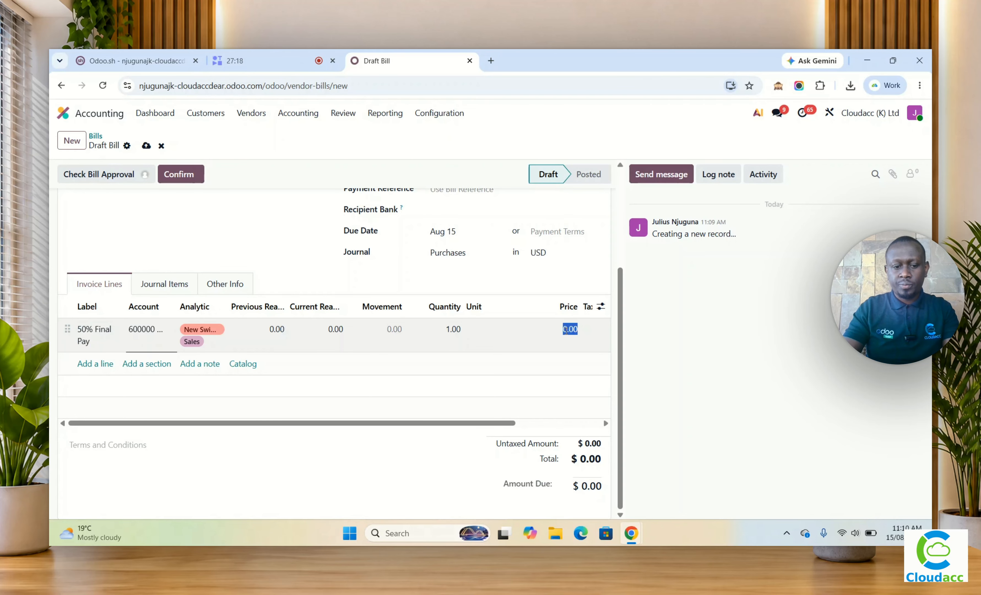
pyautogui.write('2,000,000')
pyautogui.press('Tab')
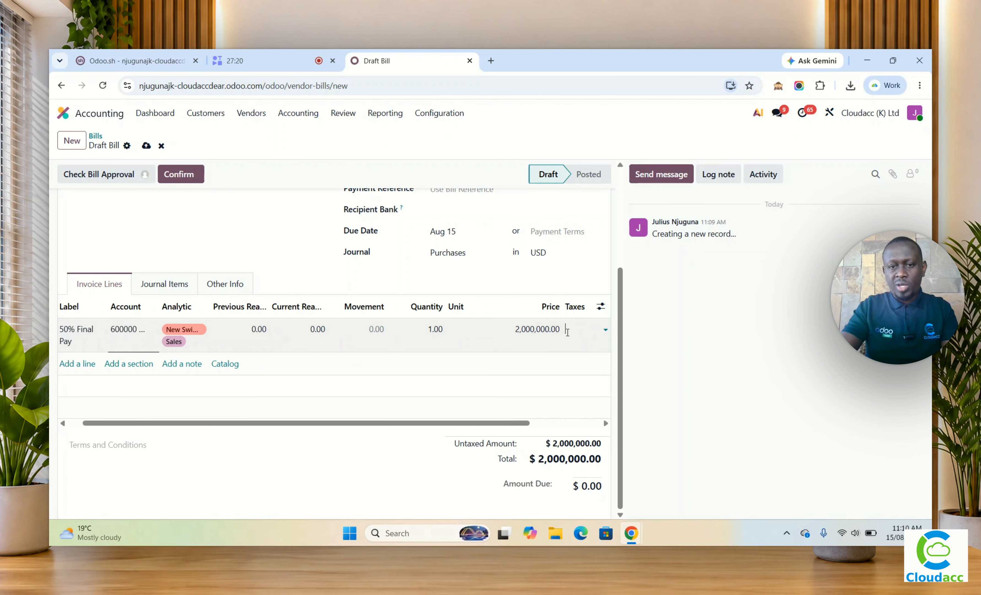
pyautogui.click(497, 354)
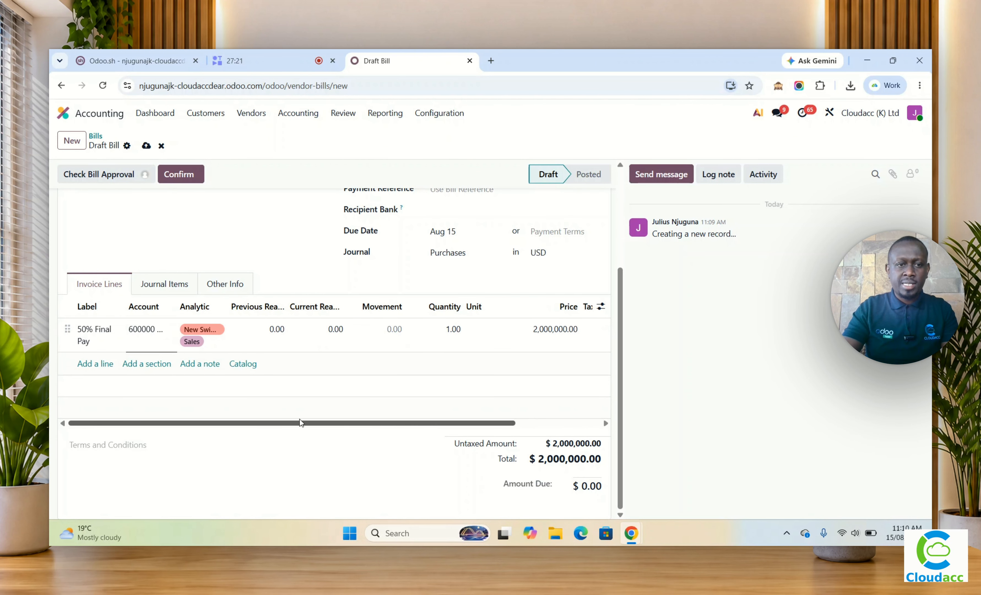
pyautogui.scroll(3, 280, 408)
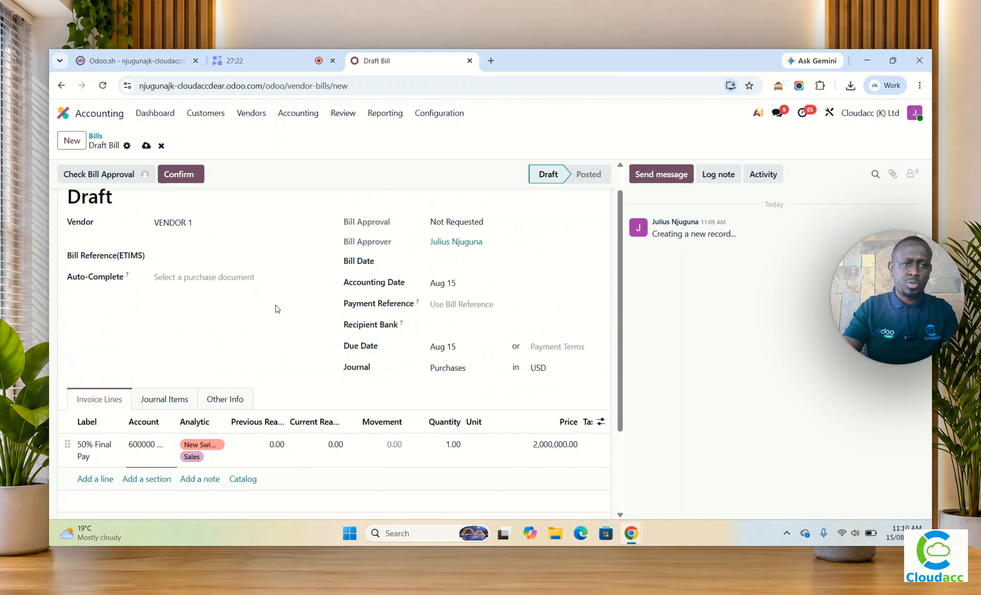
# Step: Fill in the bill's required fields with ETIMS reference kra567890 and bill date August 15, 2026
pyautogui.click(195, 181)
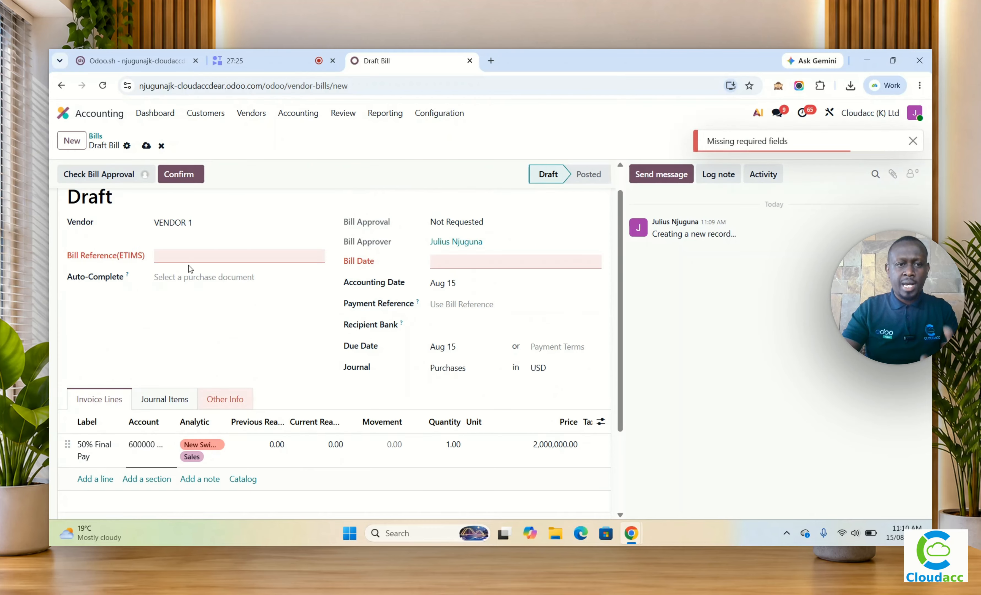
pyautogui.click(190, 255)
pyautogui.write('kr')
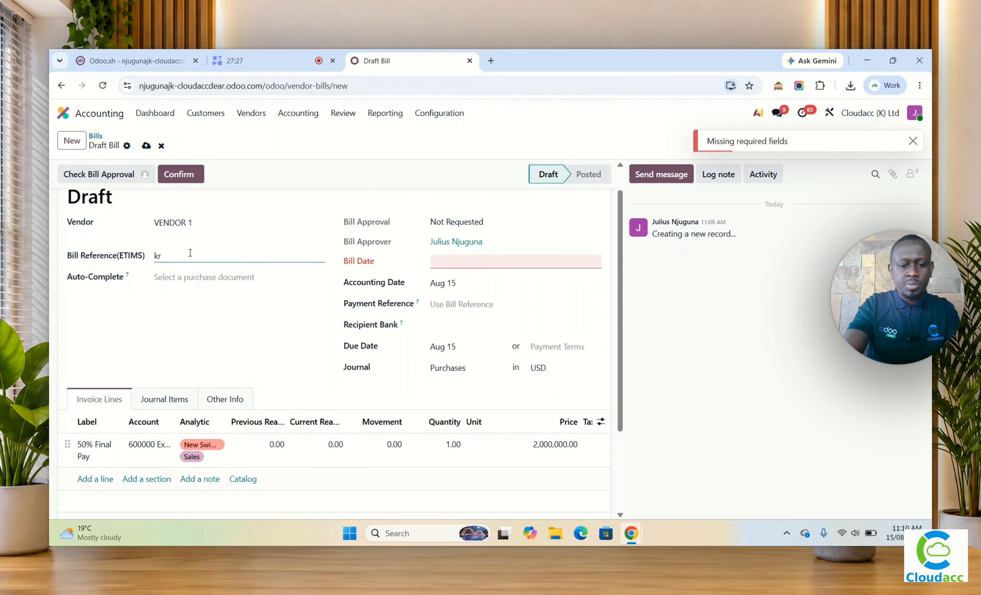
pyautogui.write('a567890')
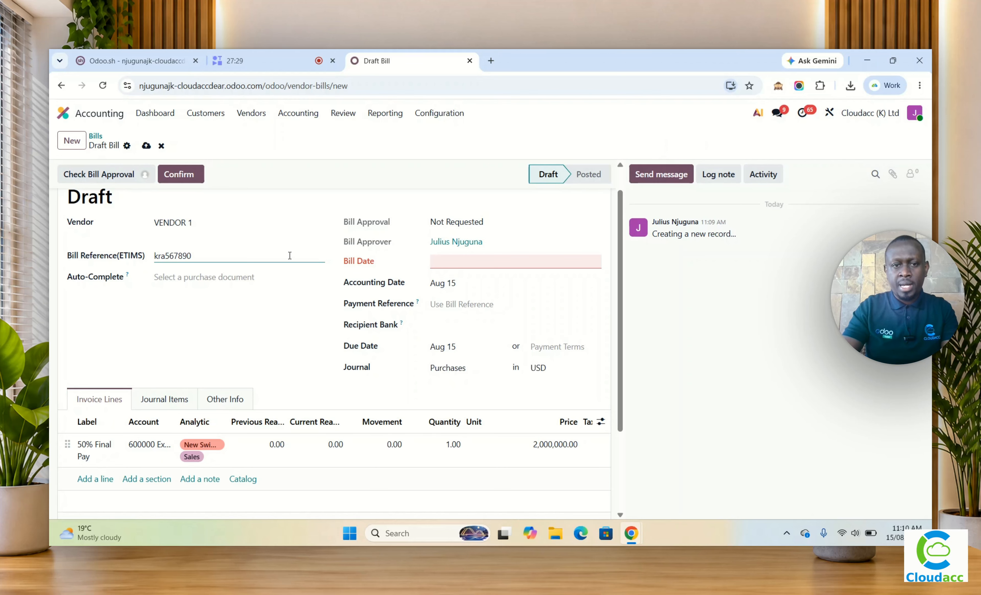
pyautogui.click(451, 263)
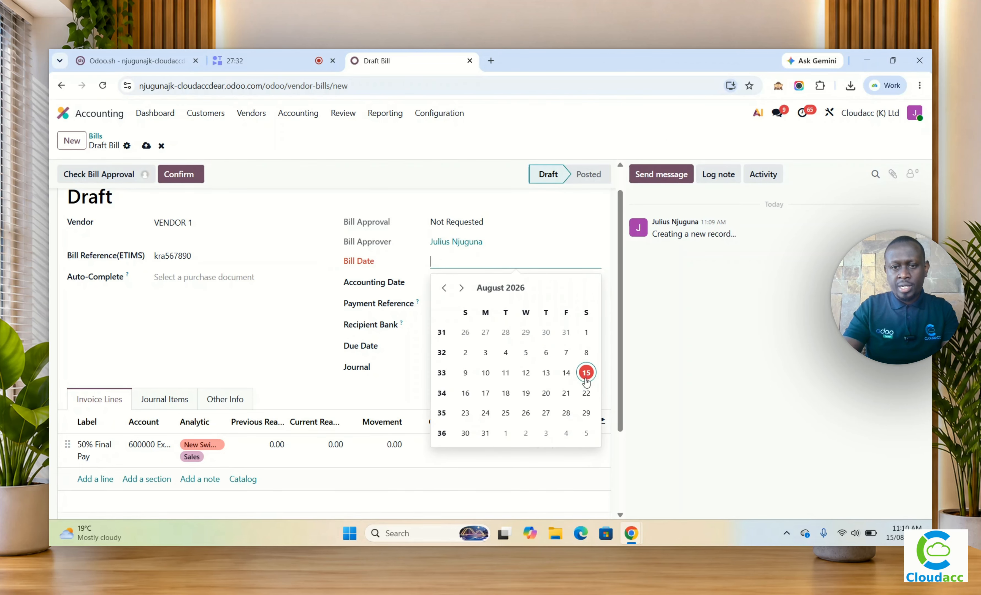
pyautogui.click(585, 371)
# Step: Request approval for the vendor bill, approve it, and post the bill
pyautogui.click(180, 174)
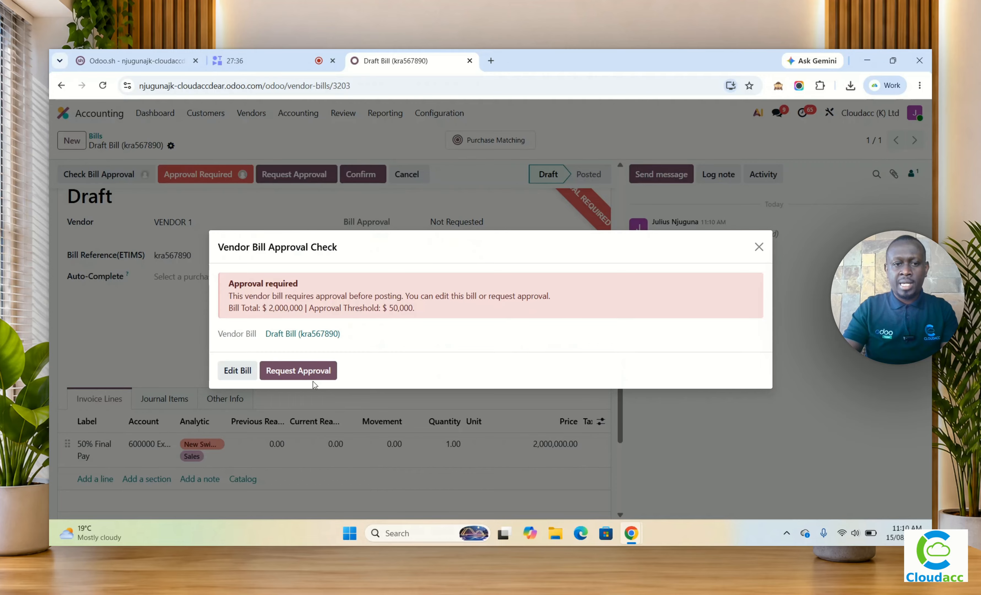
pyautogui.click(310, 375)
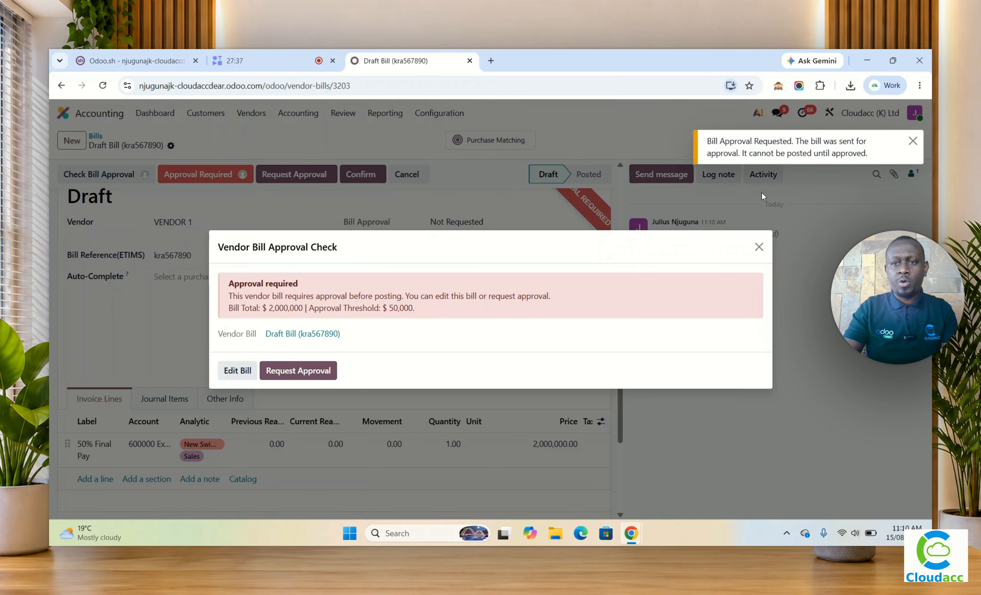
pyautogui.click(759, 247)
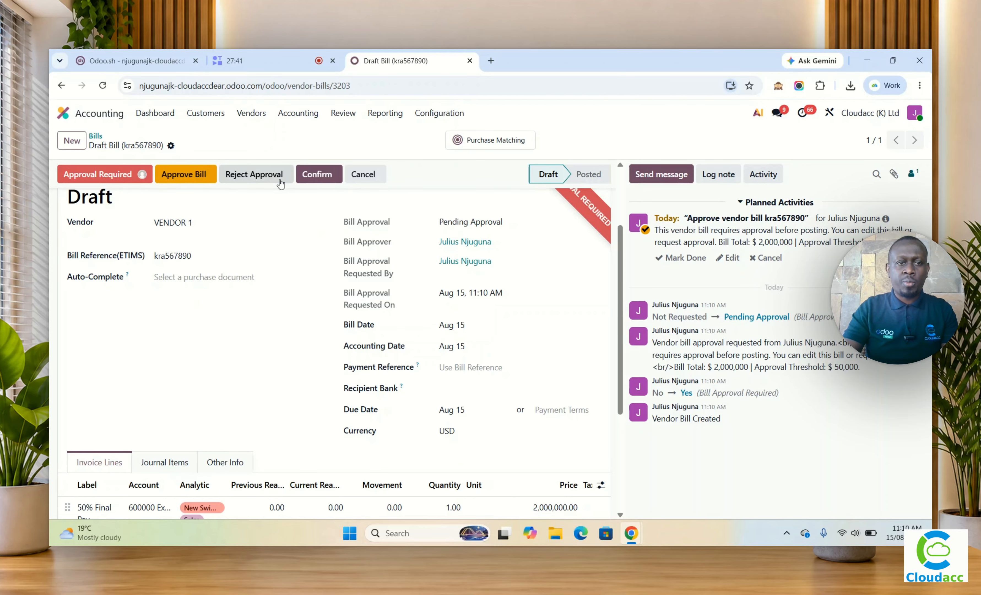
pyautogui.click(200, 177)
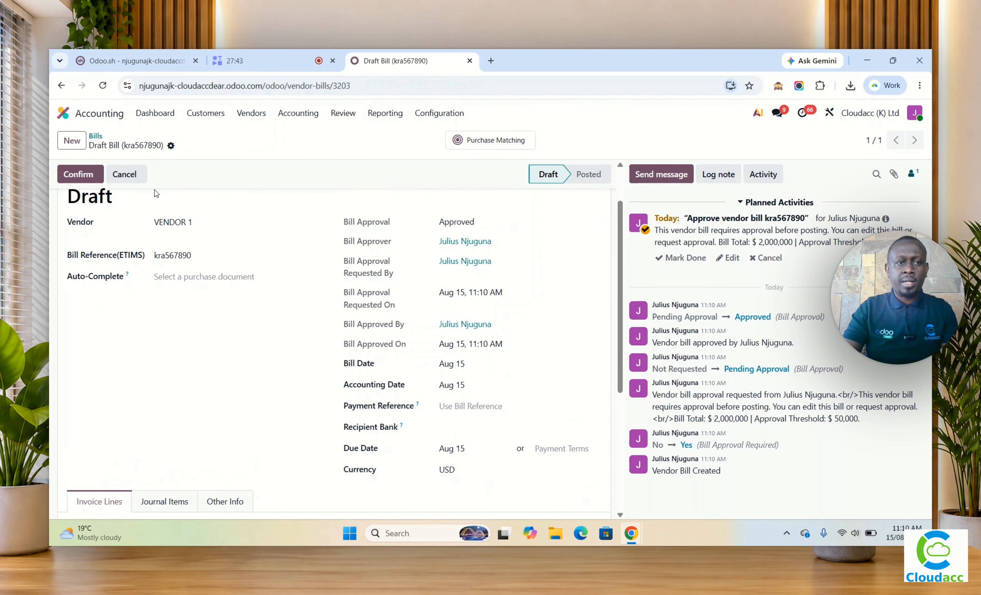
pyautogui.click(78, 175)
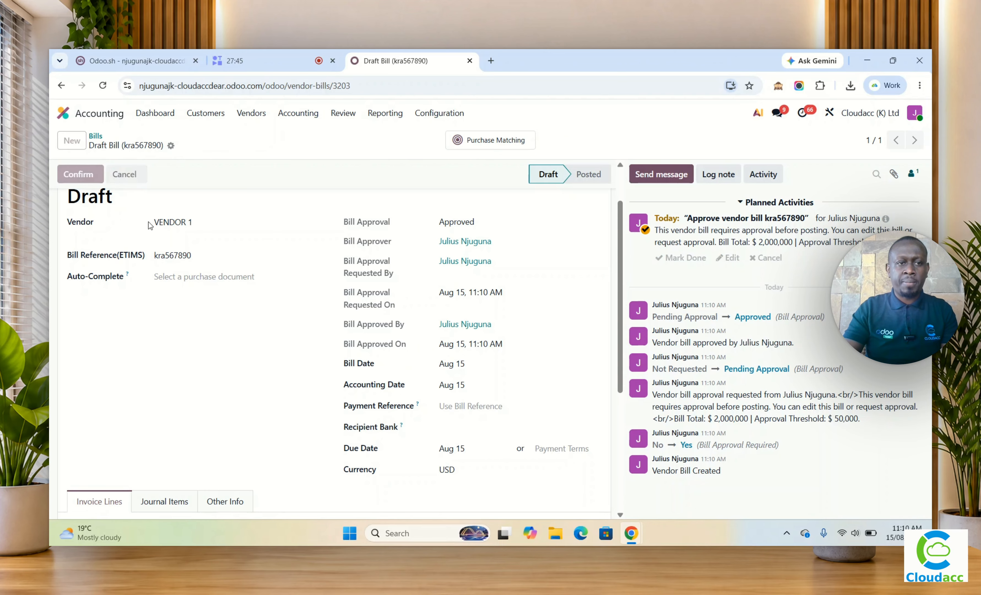
# Step: Pay the posted bill's $2,000,000 by manual payment from the ABSA journal, dated Aug 15
pyautogui.click(71, 173)
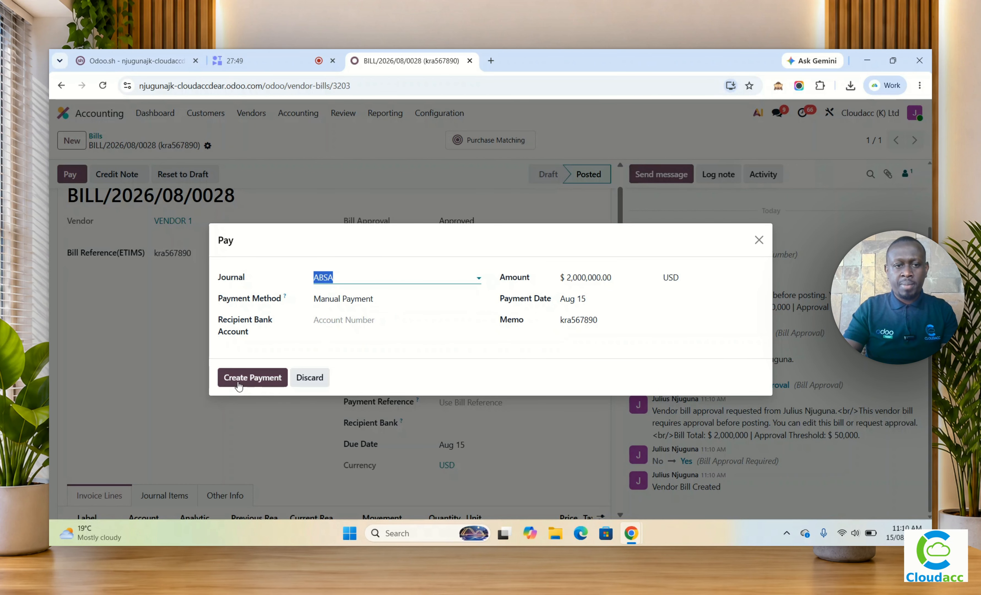
pyautogui.click(243, 376)
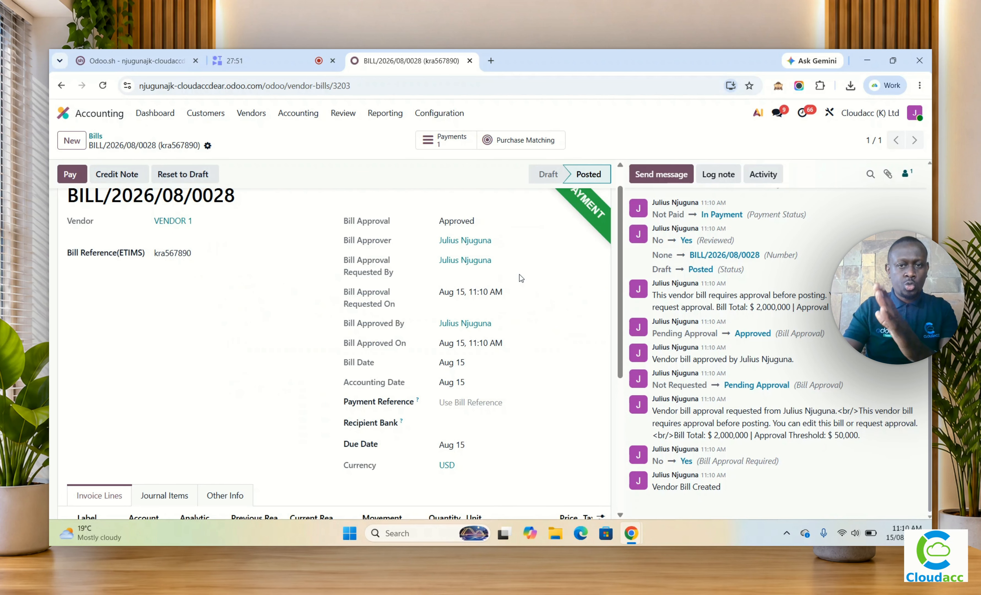
pyautogui.scroll(1, 508, 332)
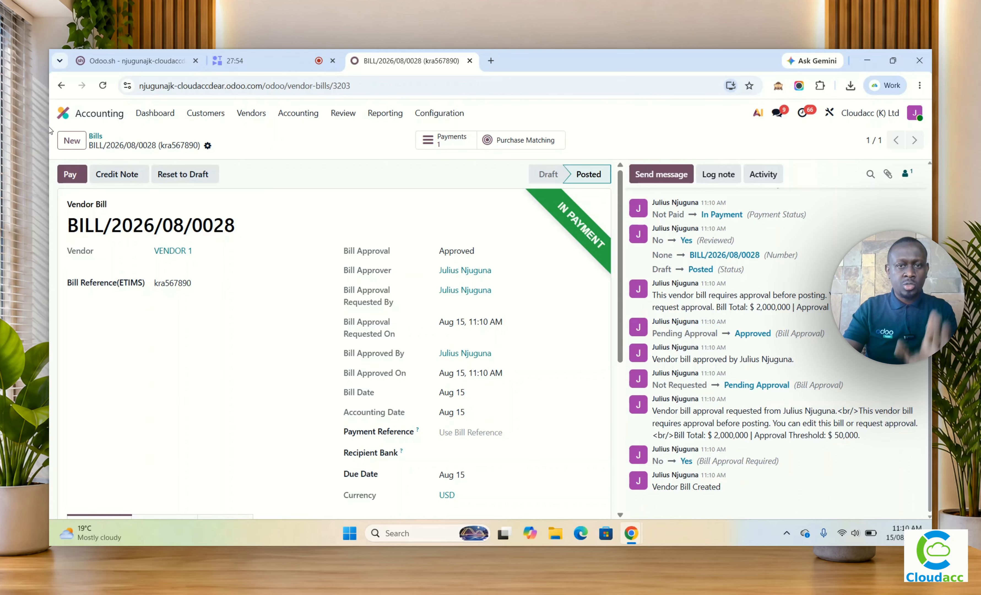
# Step: Return to Purchase and check the contract payment lines of the New Swimming Pool tender
pyautogui.click(63, 114)
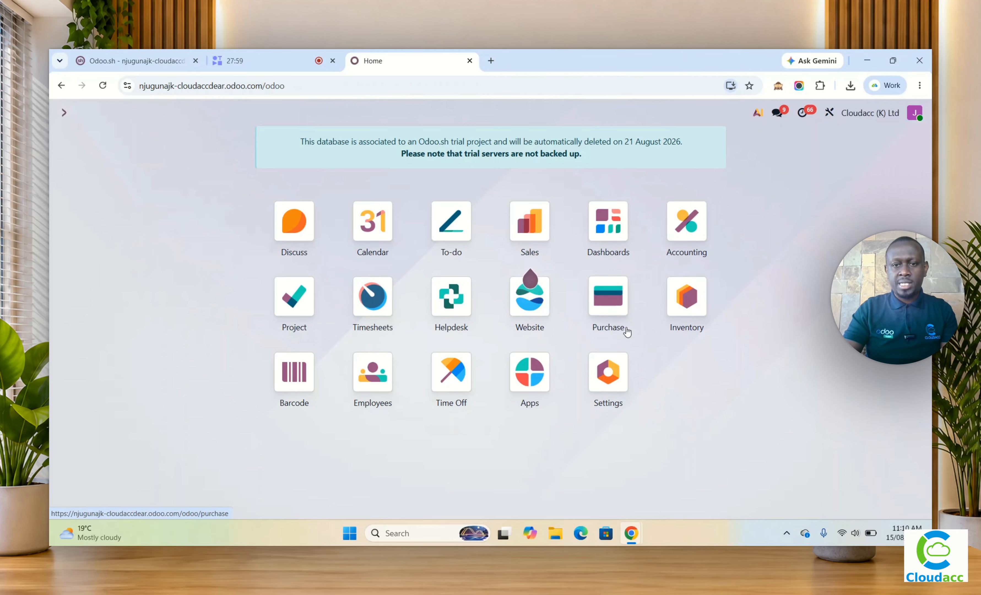
pyautogui.click(619, 307)
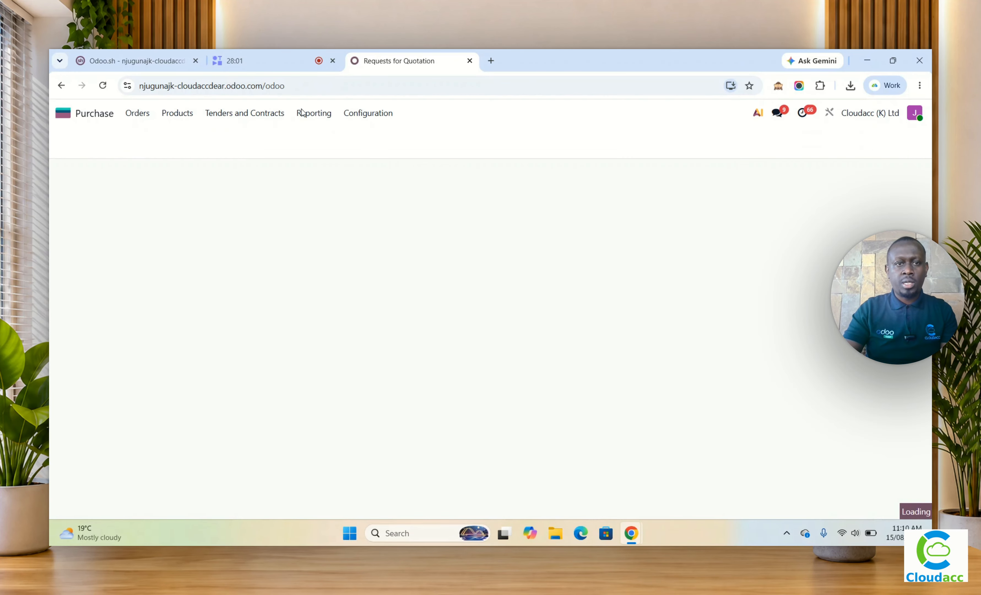
pyautogui.click(231, 114)
pyautogui.click(225, 138)
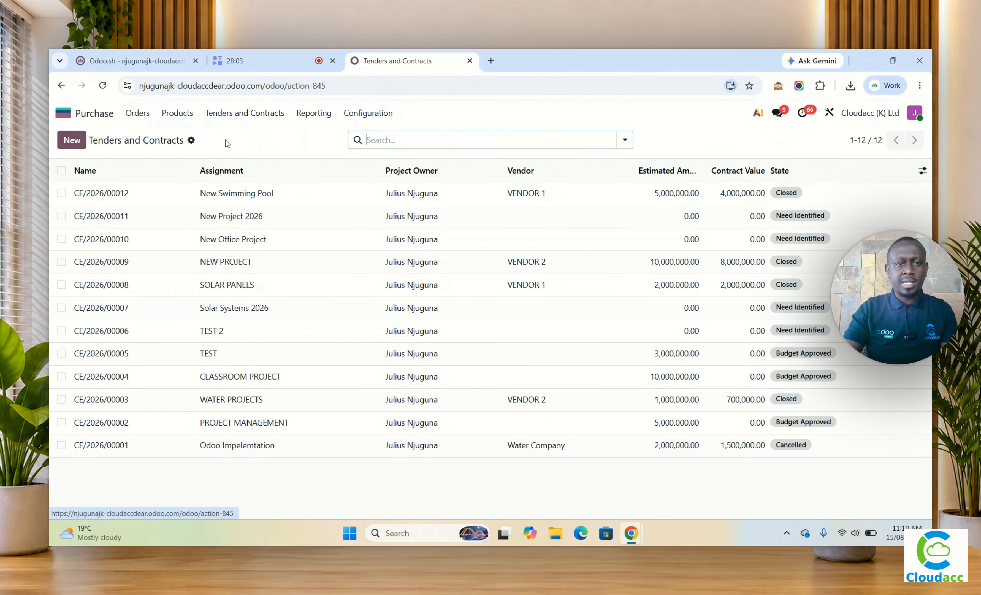
pyautogui.click(247, 196)
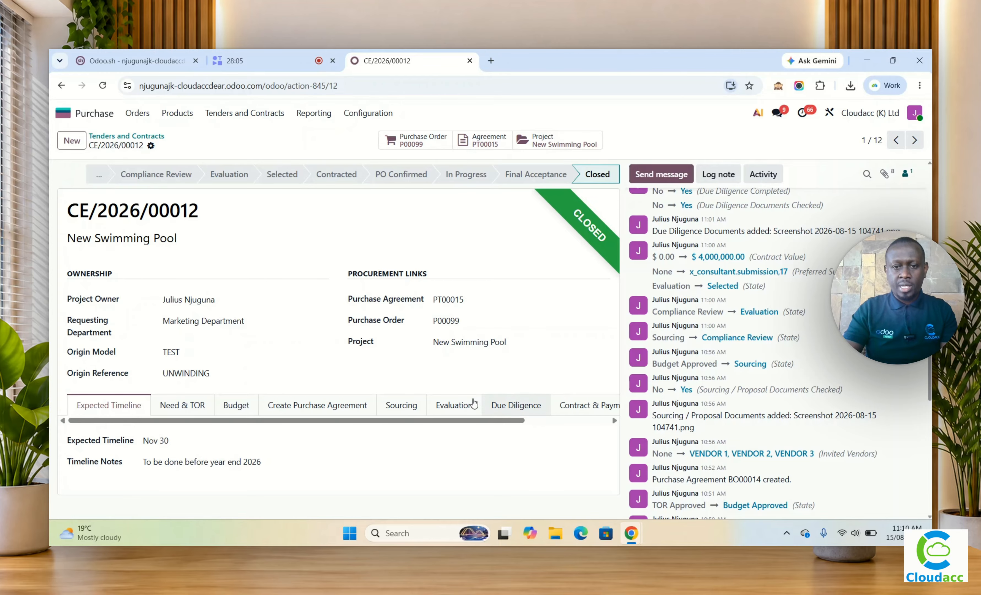
pyautogui.hscroll(3, 518, 421)
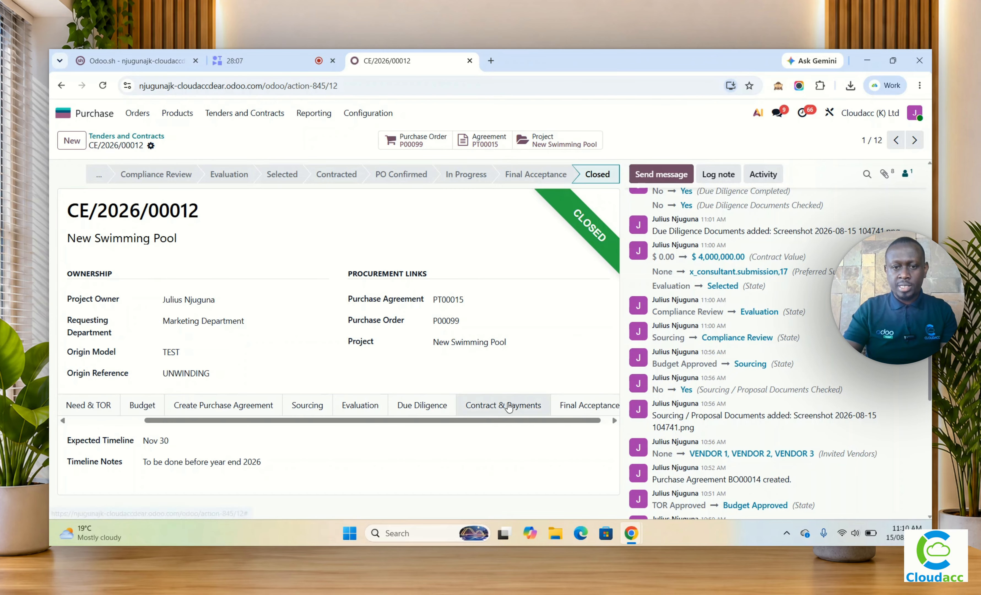
pyautogui.click(517, 404)
pyautogui.scroll(-5, 537, 366)
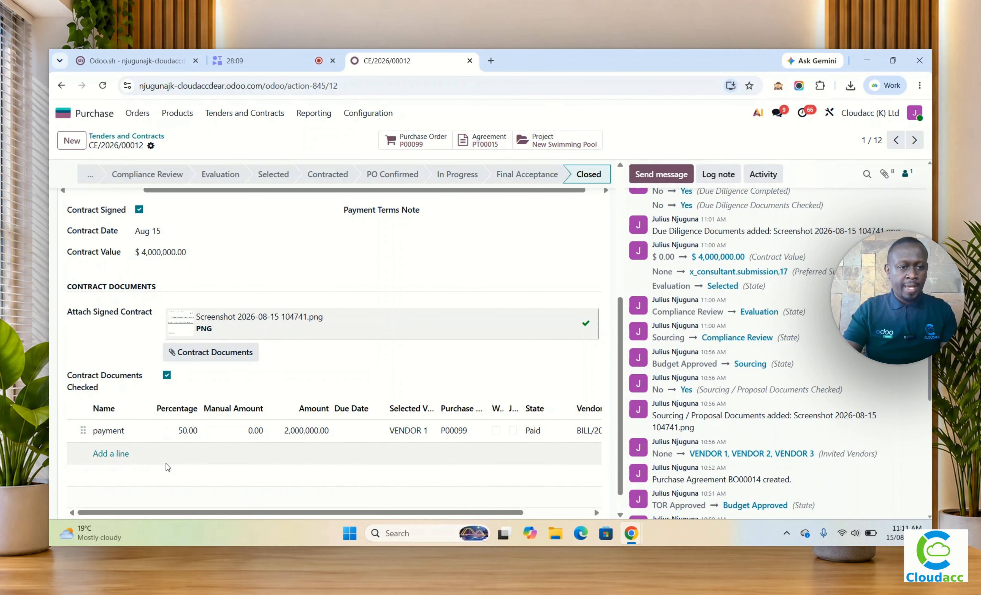
# Step: Add a second contract payment line named 50% Final with a percentage of 50
pyautogui.click(110, 453)
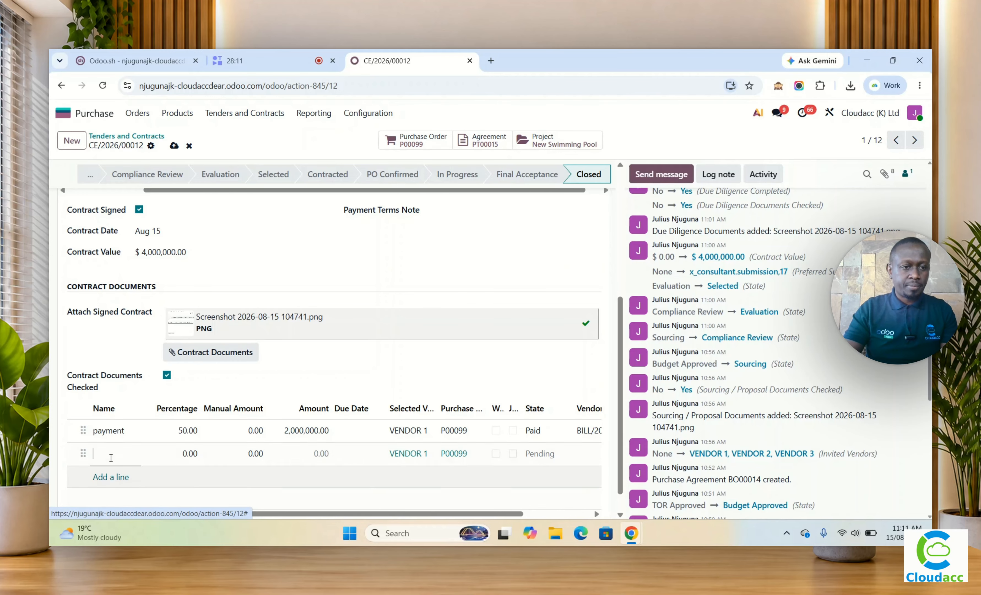
pyautogui.write('50%')
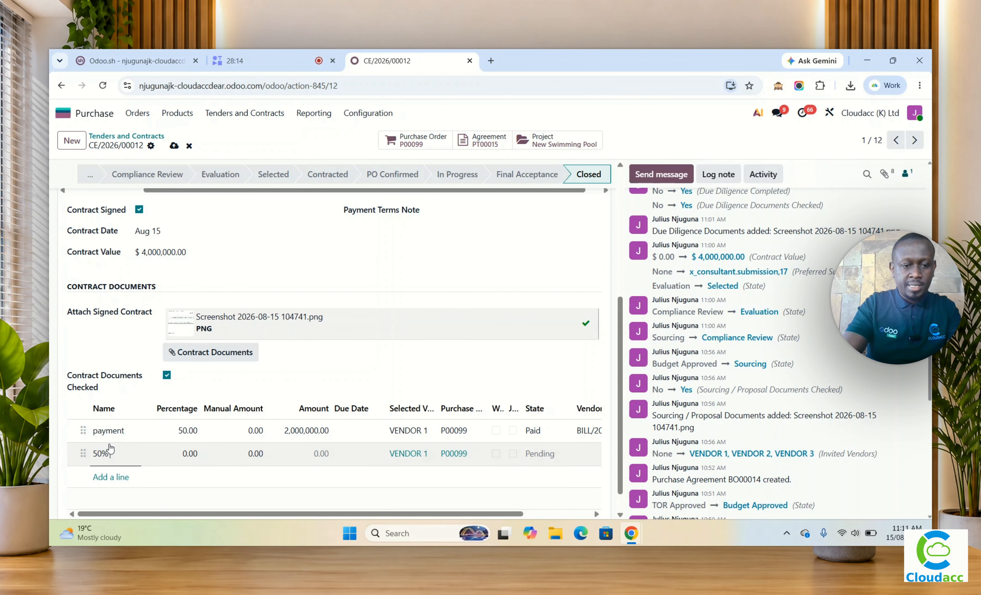
pyautogui.write(' final')
pyautogui.press('Tab')
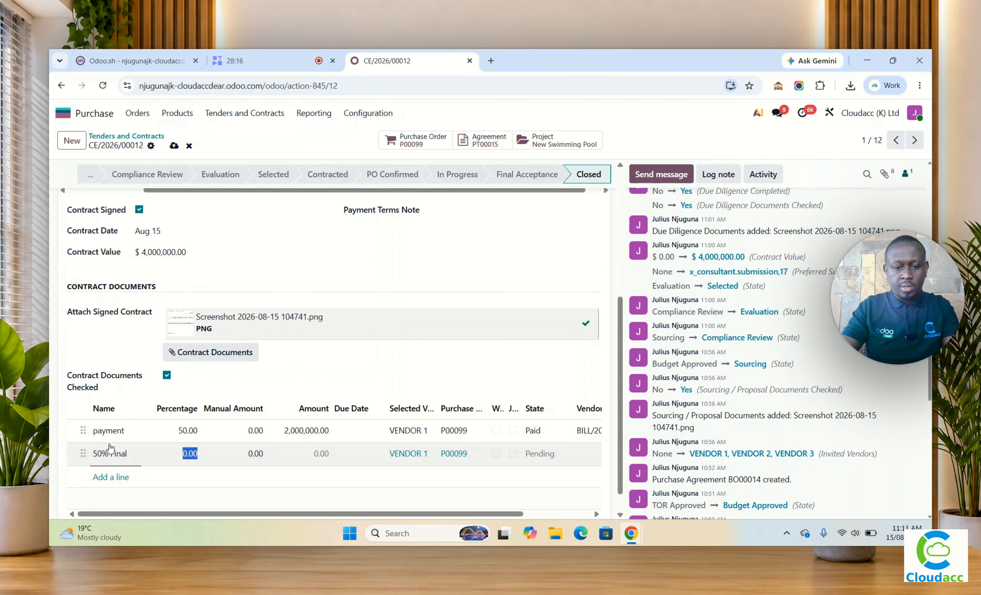
pyautogui.write('50')
pyautogui.press('Tab')
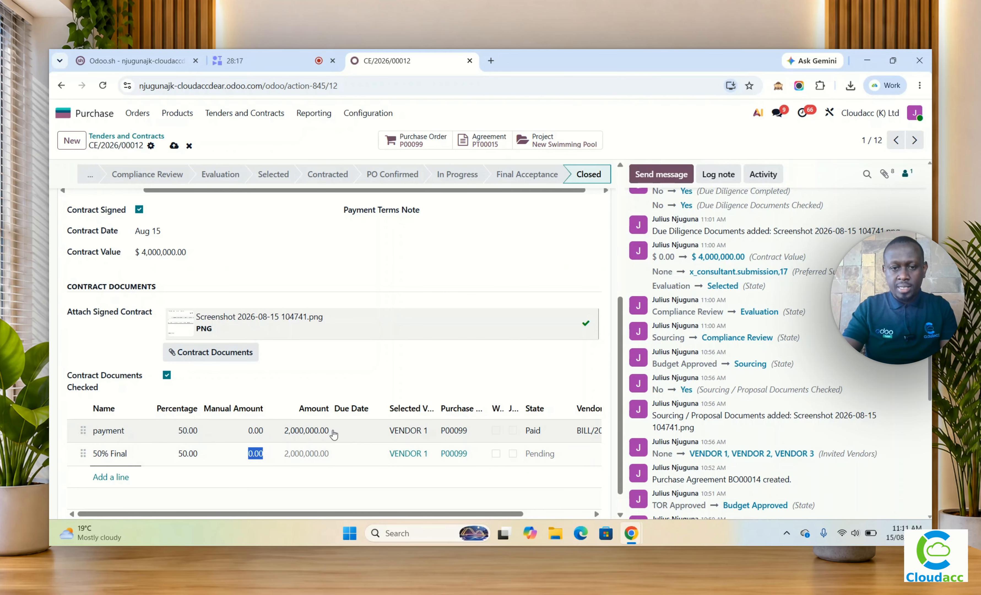
# Step: Link an existing vendor bill to the 50% Final payment line
pyautogui.scroll(-1, 377, 465)
pyautogui.moveTo(425, 492); pyautogui.dragTo(492, 492)
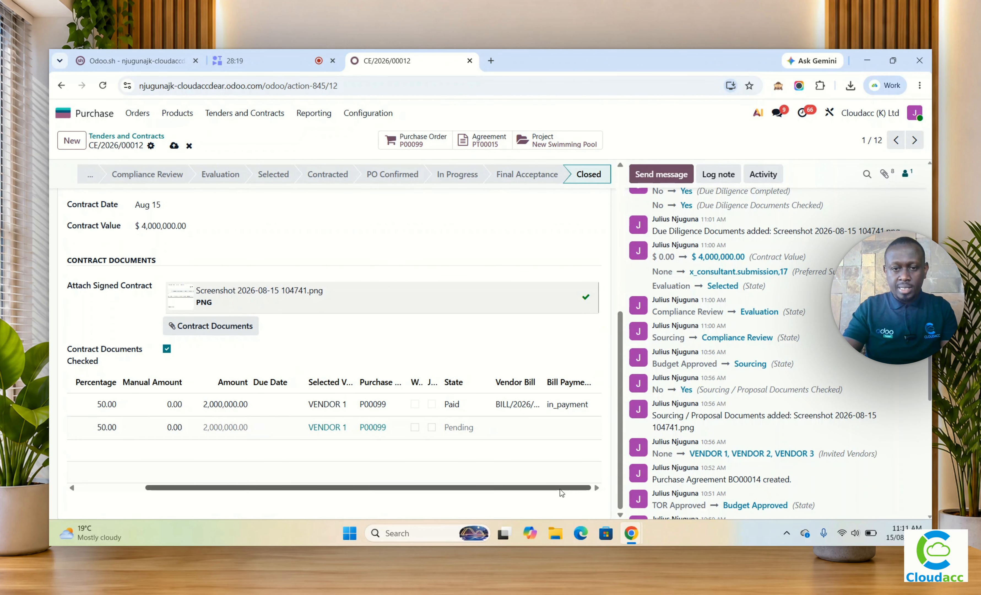
pyautogui.click(514, 429)
pyautogui.click(513, 430)
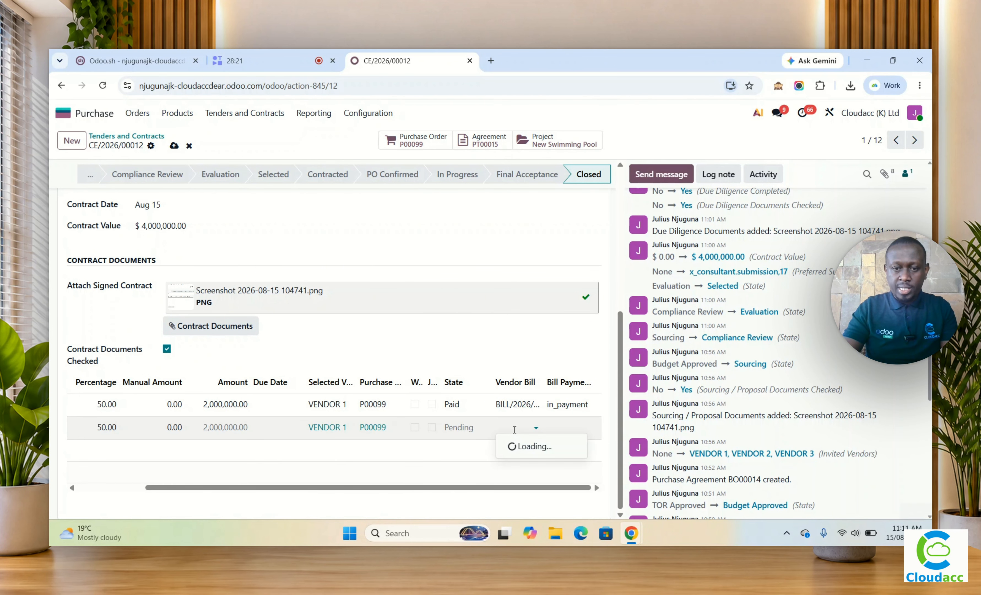
pyautogui.click(549, 450)
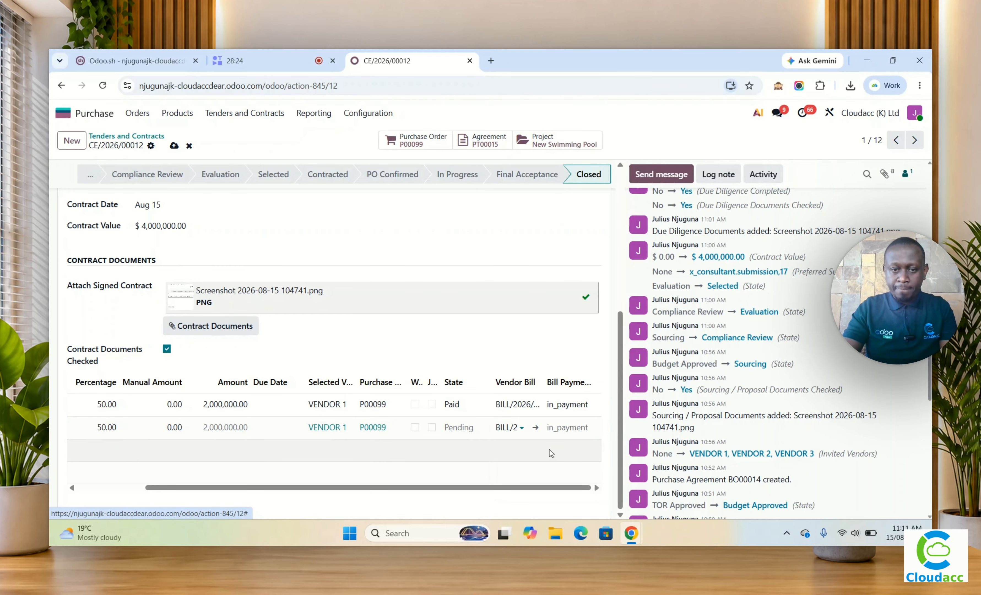
# Step: Mark both contract payment lines as Work Completed and Job Satisfaction Confirmed
pyautogui.click(404, 405)
pyautogui.click(415, 404)
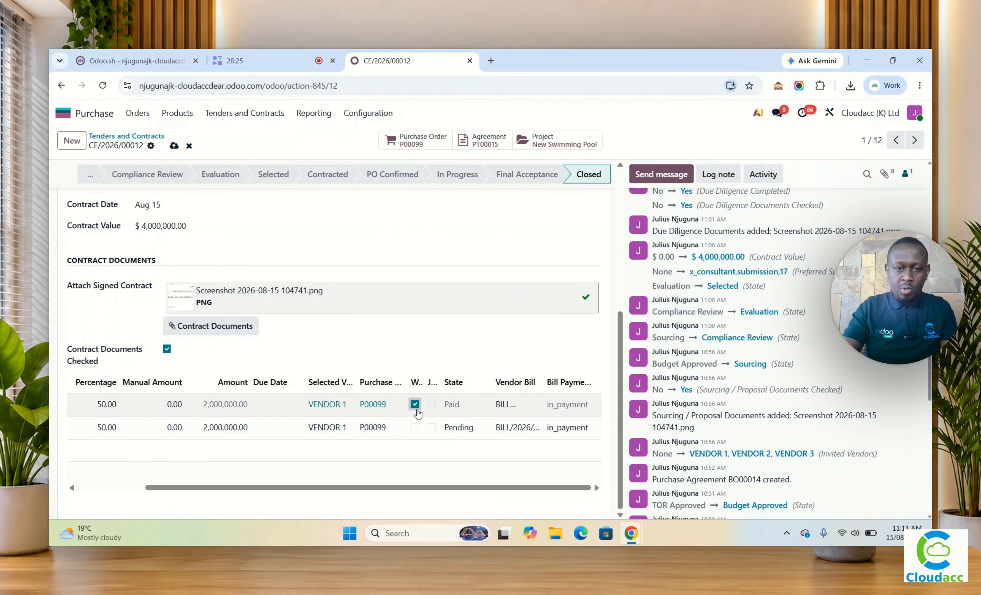
pyautogui.click(415, 427)
pyautogui.click(431, 404)
pyautogui.click(432, 428)
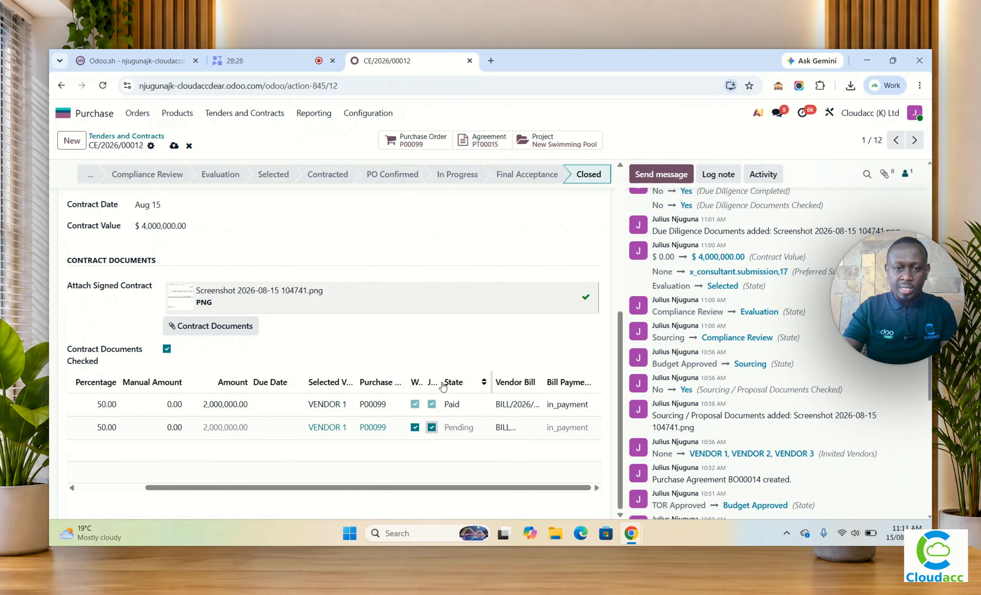
# Step: Widen the Work Completed and Job Satisfaction Confirmed columns, and discard the tender's unsaved changes
pyautogui.moveTo(439, 381); pyautogui.dragTo(506, 389)
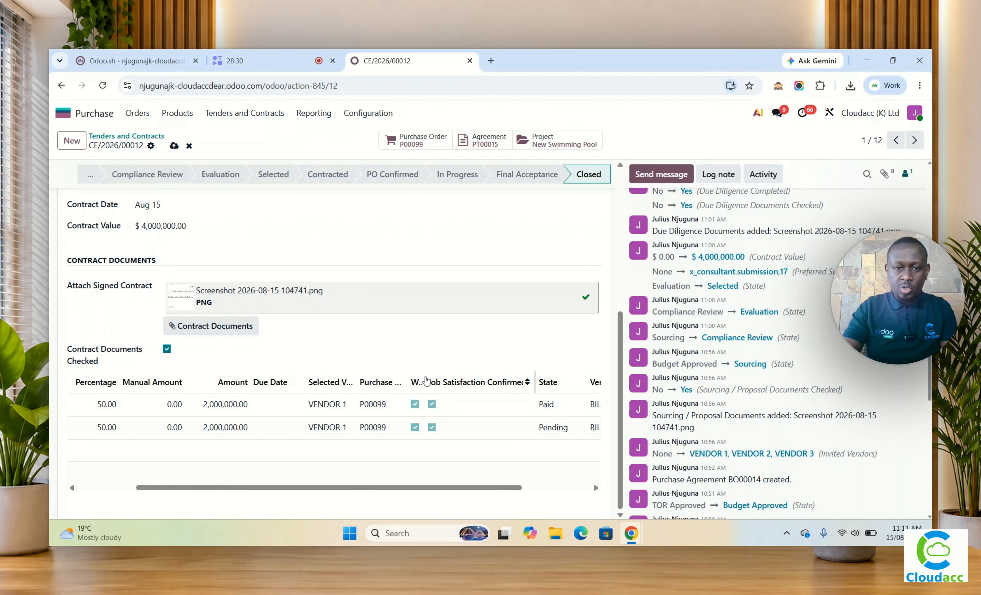
pyautogui.moveTo(424, 376); pyautogui.dragTo(539, 381)
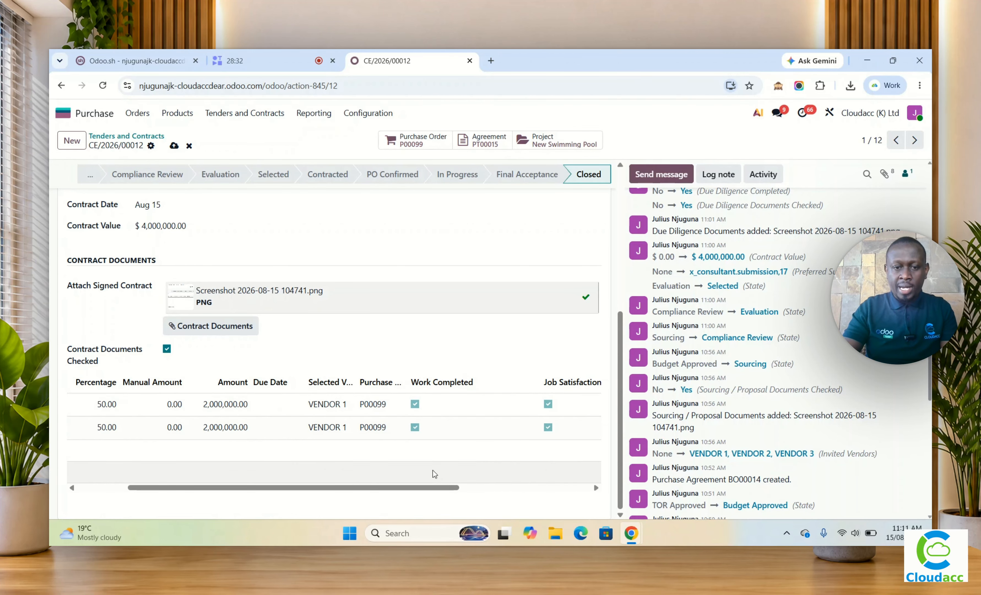
pyautogui.moveTo(429, 488); pyautogui.dragTo(380, 488)
pyautogui.click(187, 142)
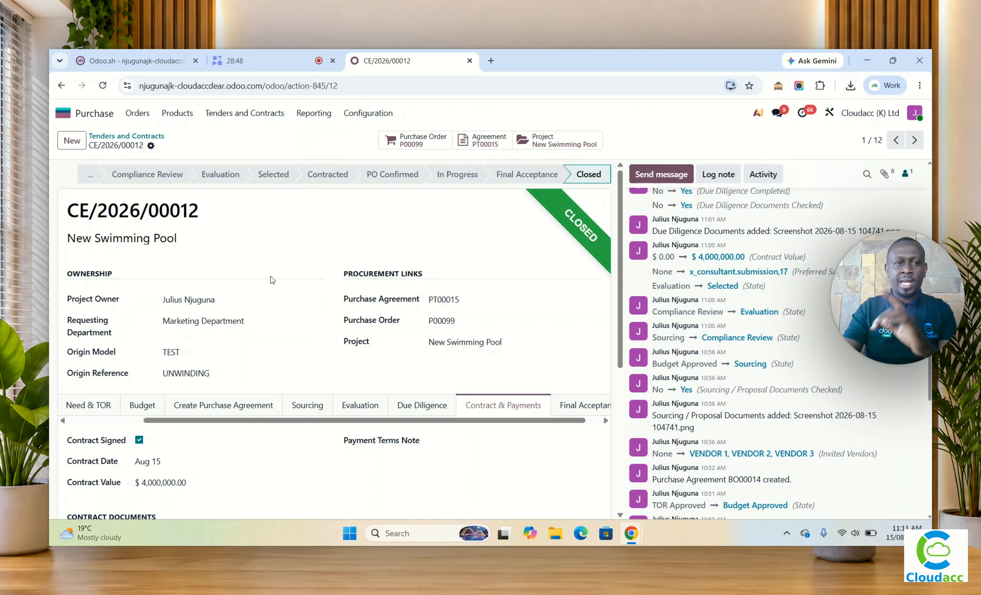
# Step: In Accounting, open the analytic budget Budget 2026 and audit the entries behind its New Swimming Pool line
pyautogui.click(62, 112)
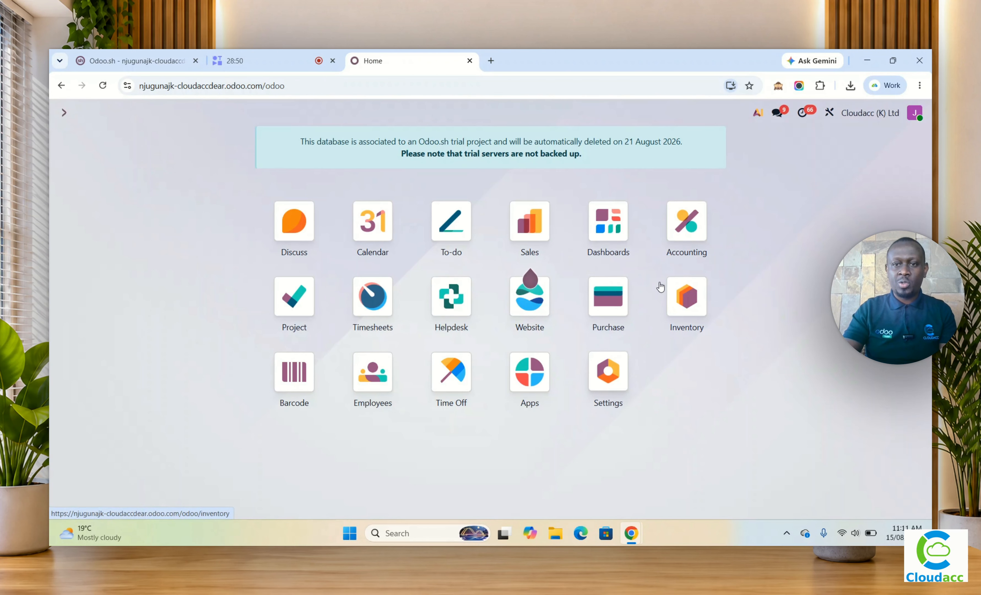
pyautogui.click(682, 235)
pyautogui.click(295, 114)
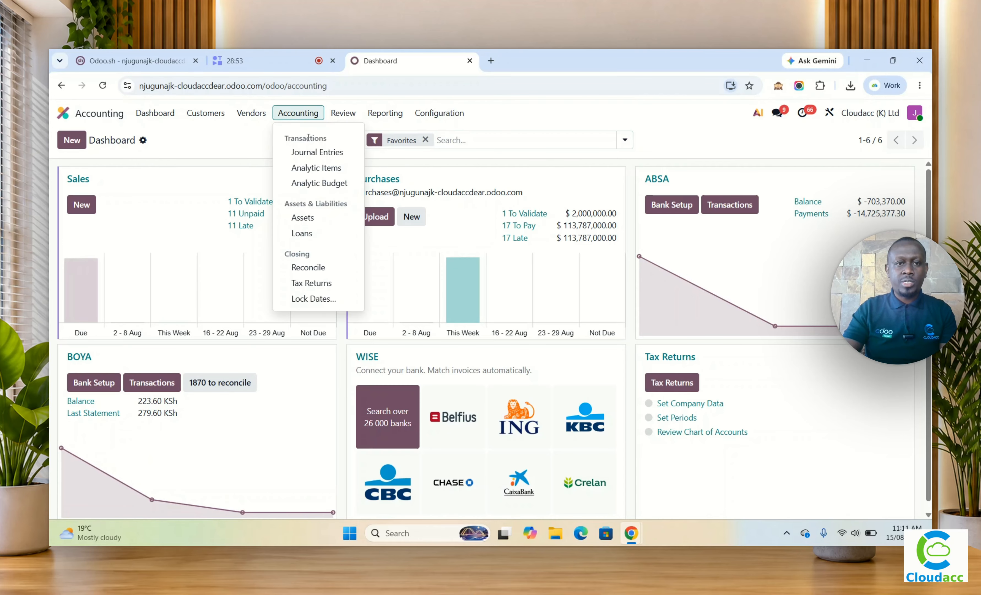
pyautogui.click(312, 187)
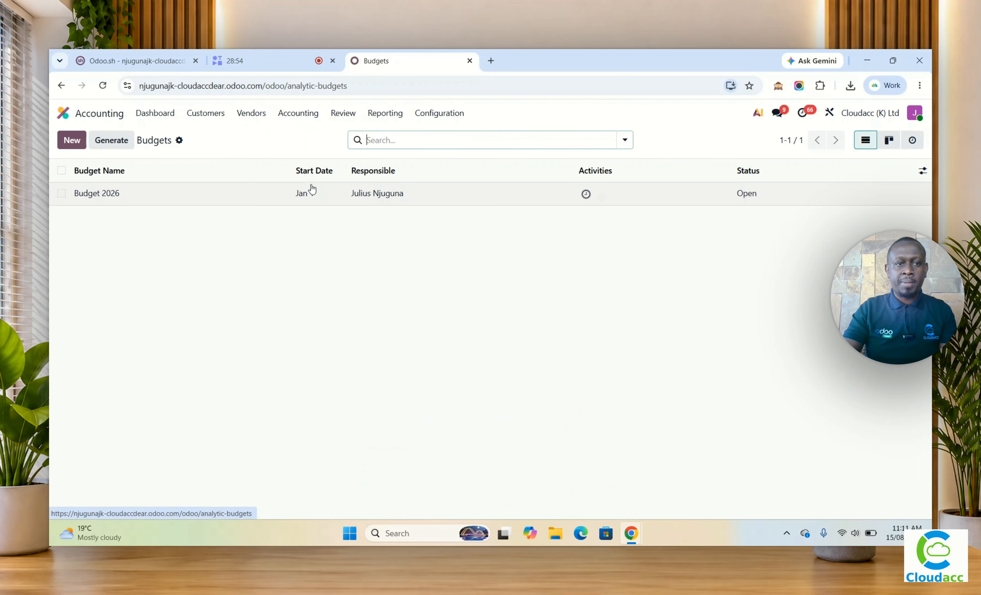
pyautogui.click(240, 201)
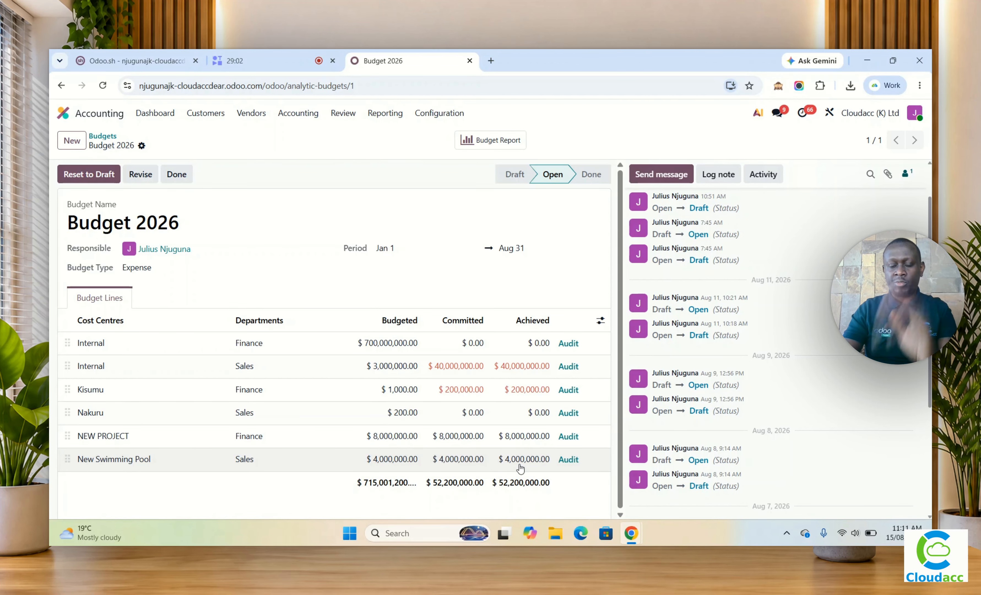
pyautogui.click(568, 459)
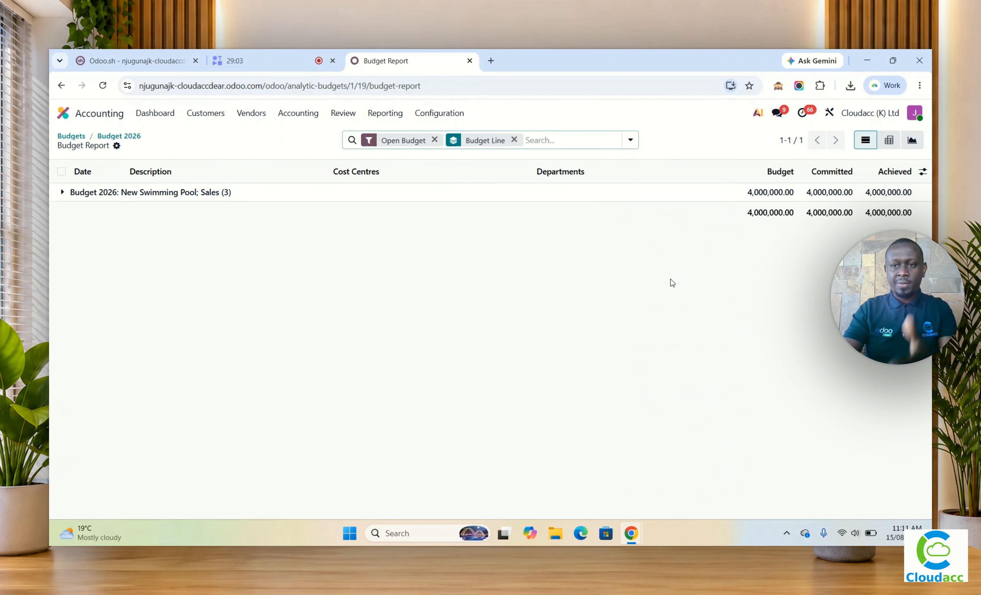
pyautogui.click(62, 196)
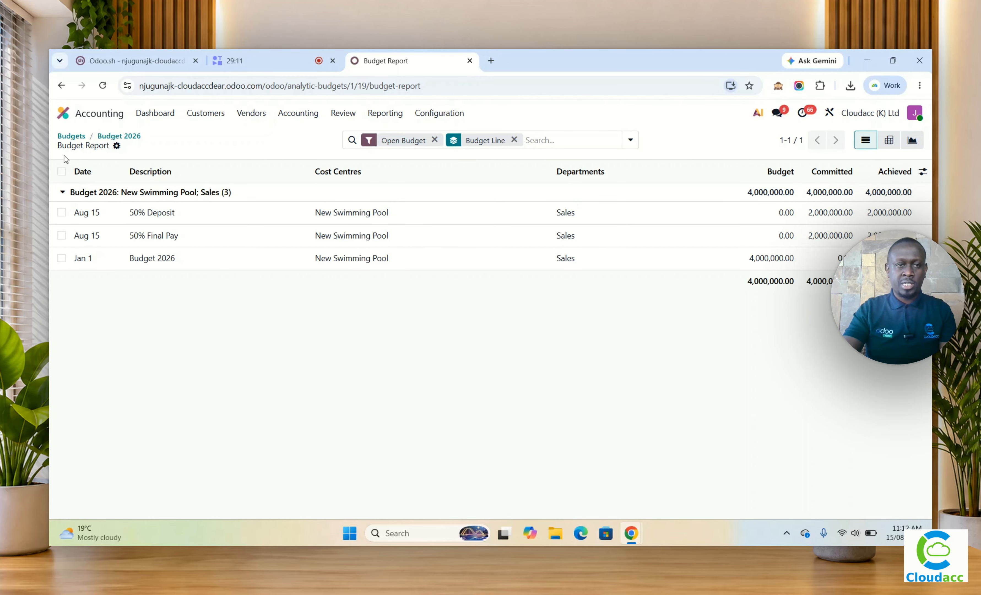
# Step: Break down the Profit and Loss report by the New Swimming Pool analytic account and expand Less Operating Expenses
pyautogui.click(386, 116)
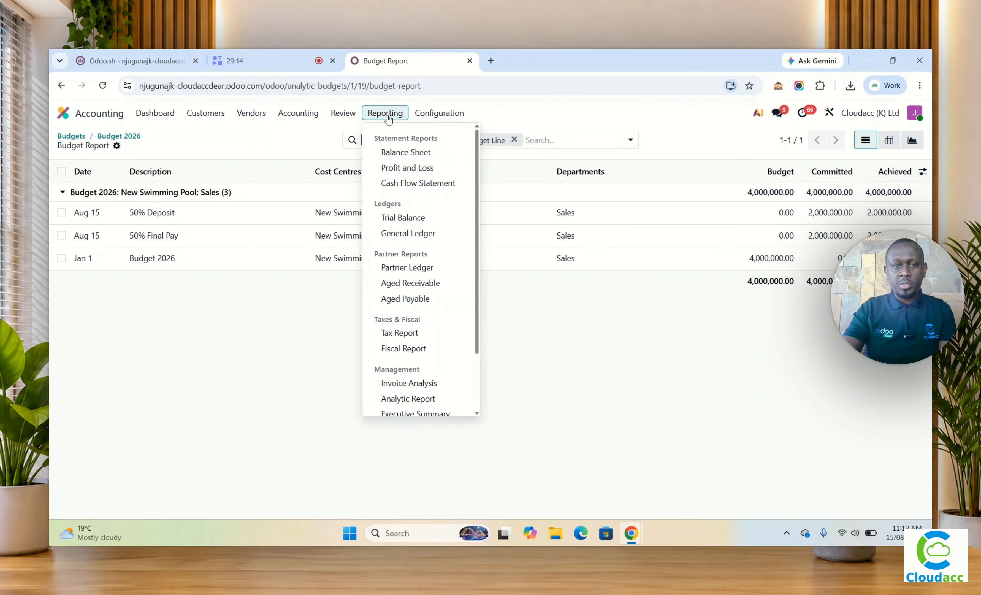
pyautogui.click(413, 171)
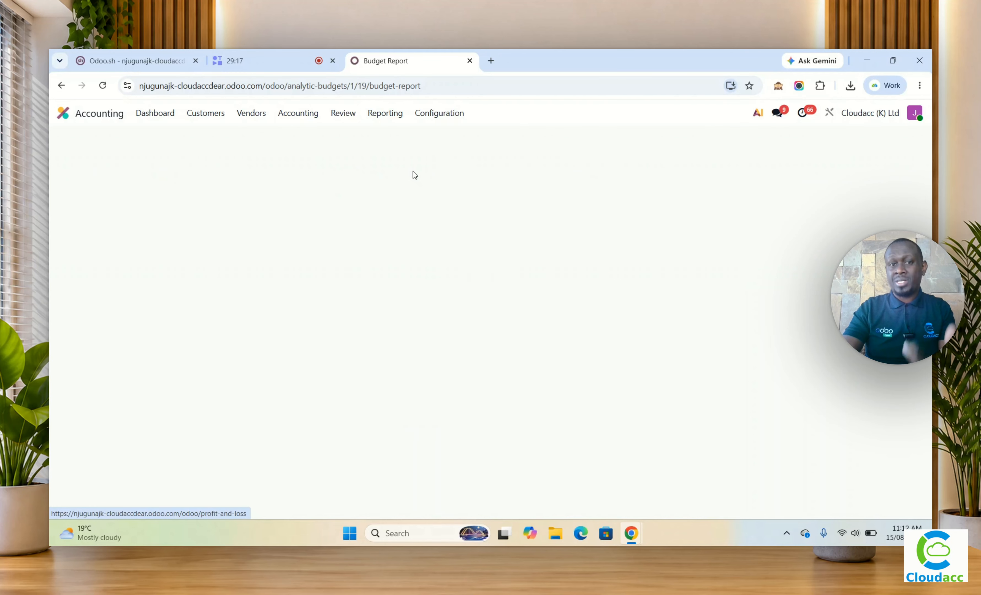
pyautogui.click(500, 145)
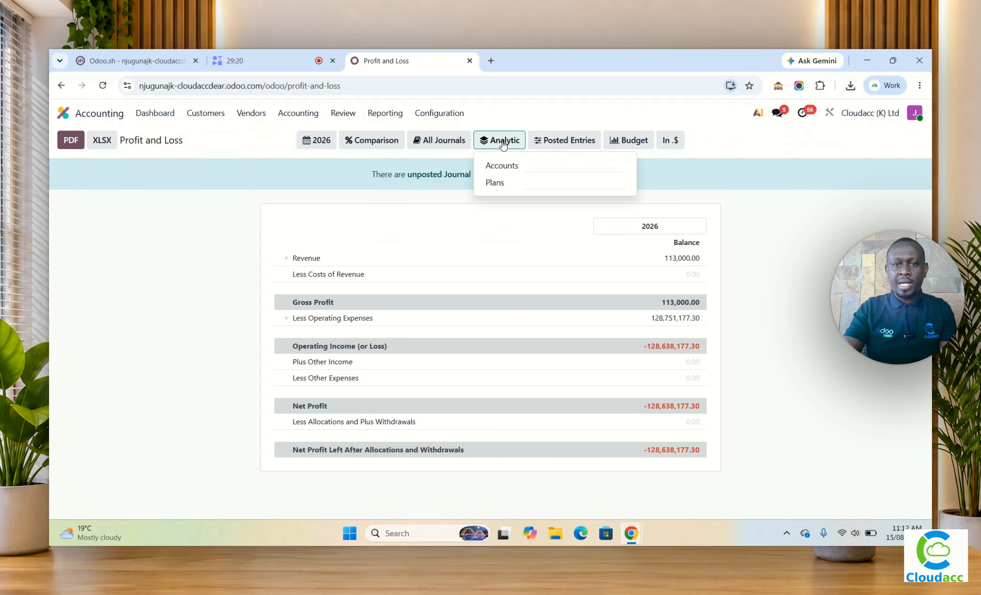
pyautogui.click(539, 166)
pyautogui.write('sw')
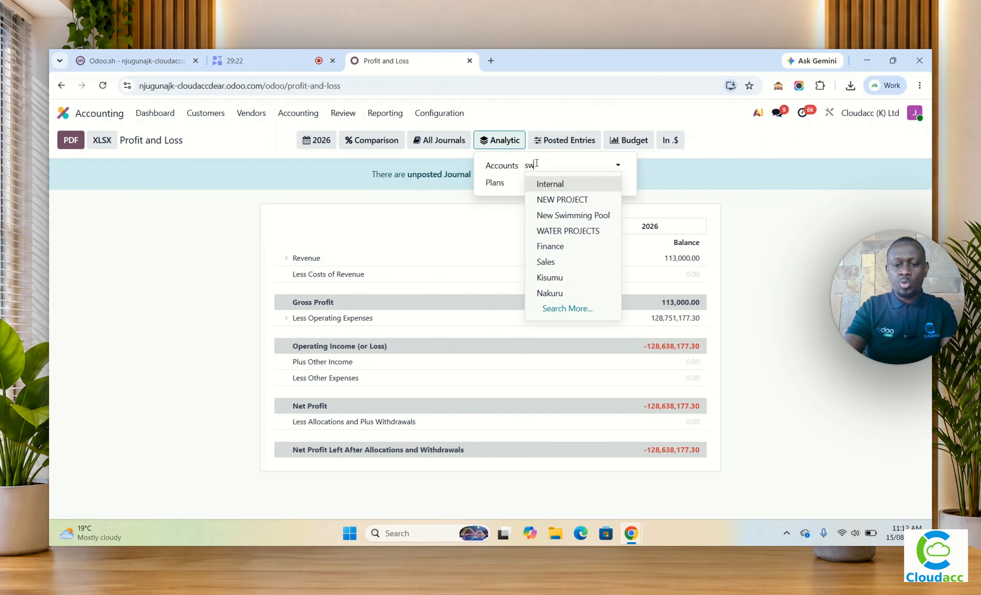
pyautogui.write('im')
pyautogui.click(560, 185)
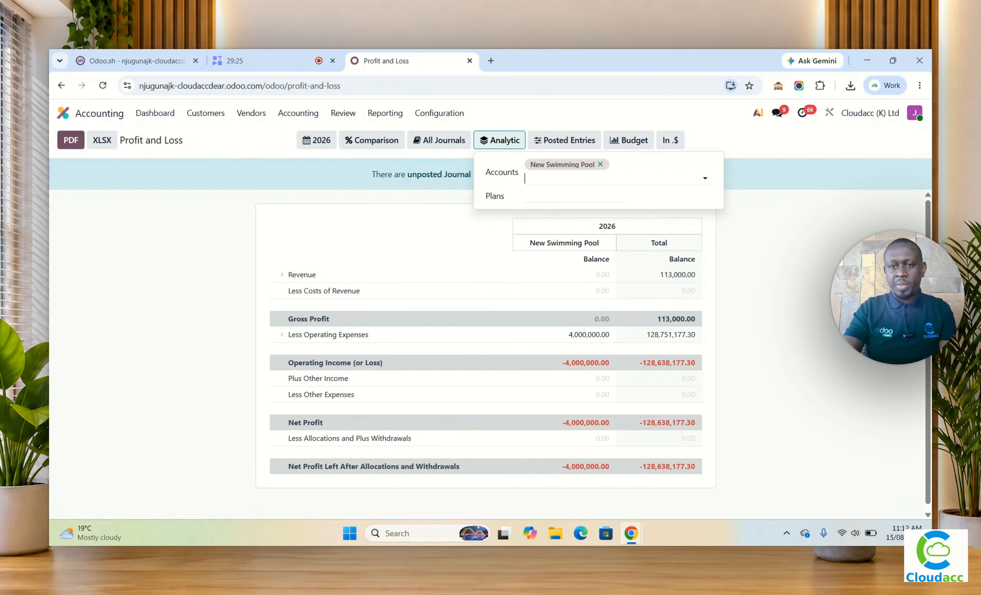
pyautogui.click(723, 354)
pyautogui.click(282, 335)
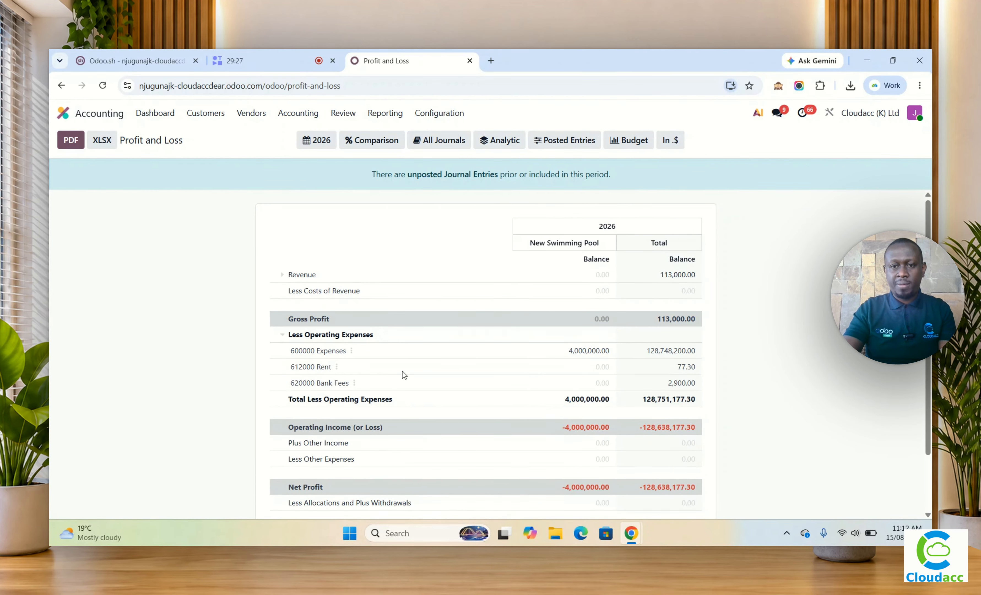